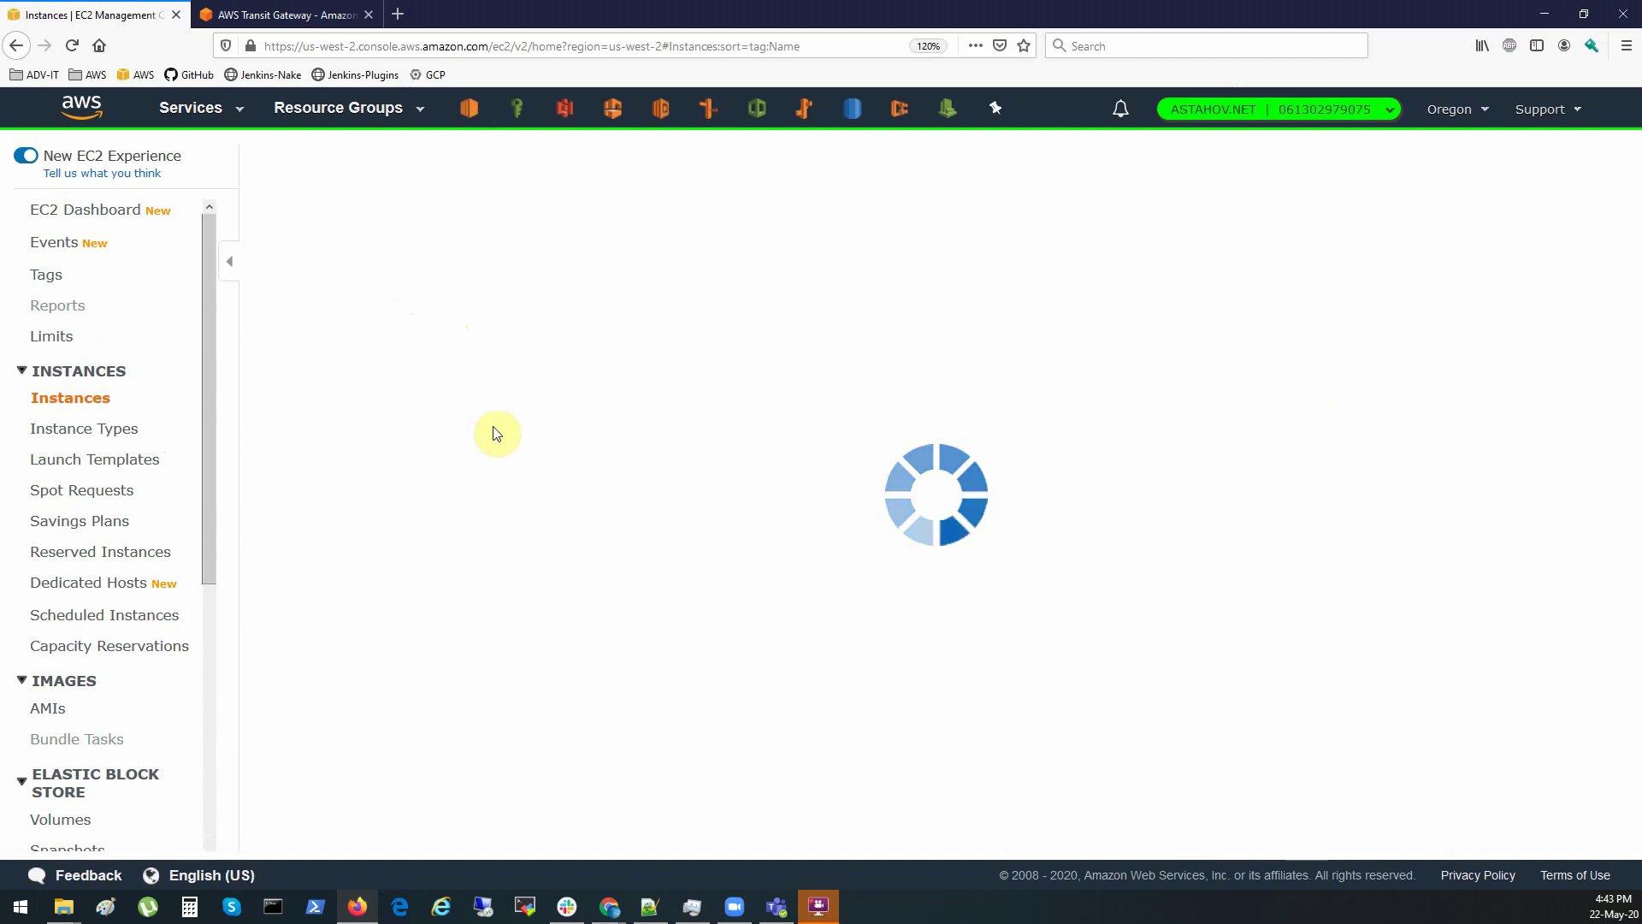
Review the details of the EC2-MAIN-1, EC2-MAIN-2 and EC2-MAIN-3 instances
left_click(419, 291)
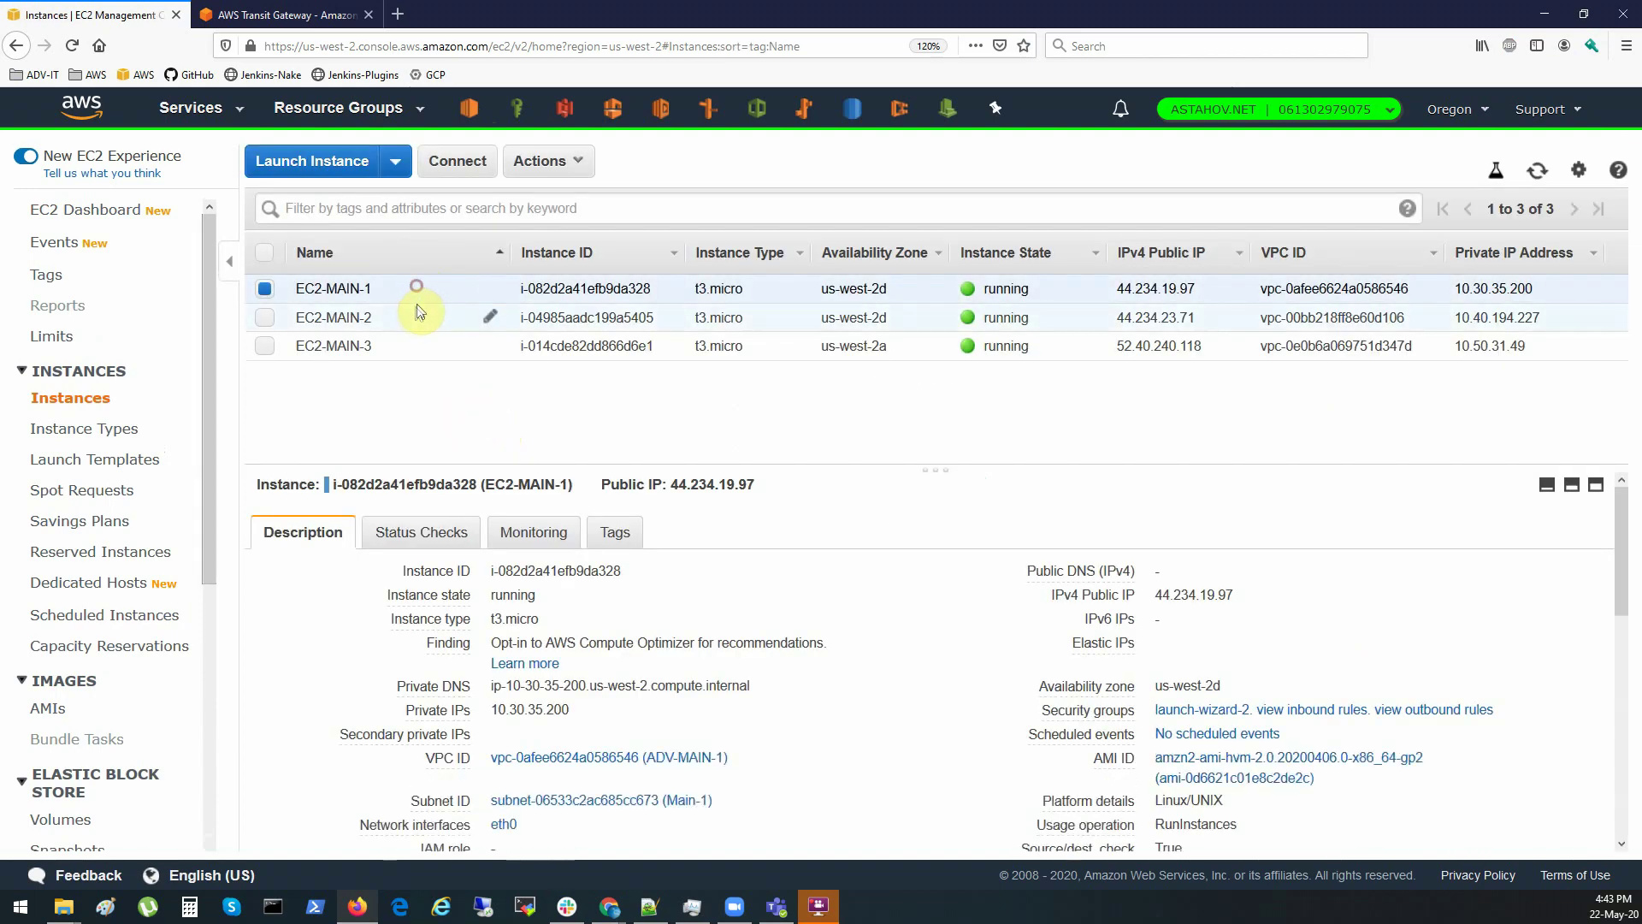
left_click(415, 317)
left_click(414, 346)
left_click(415, 290)
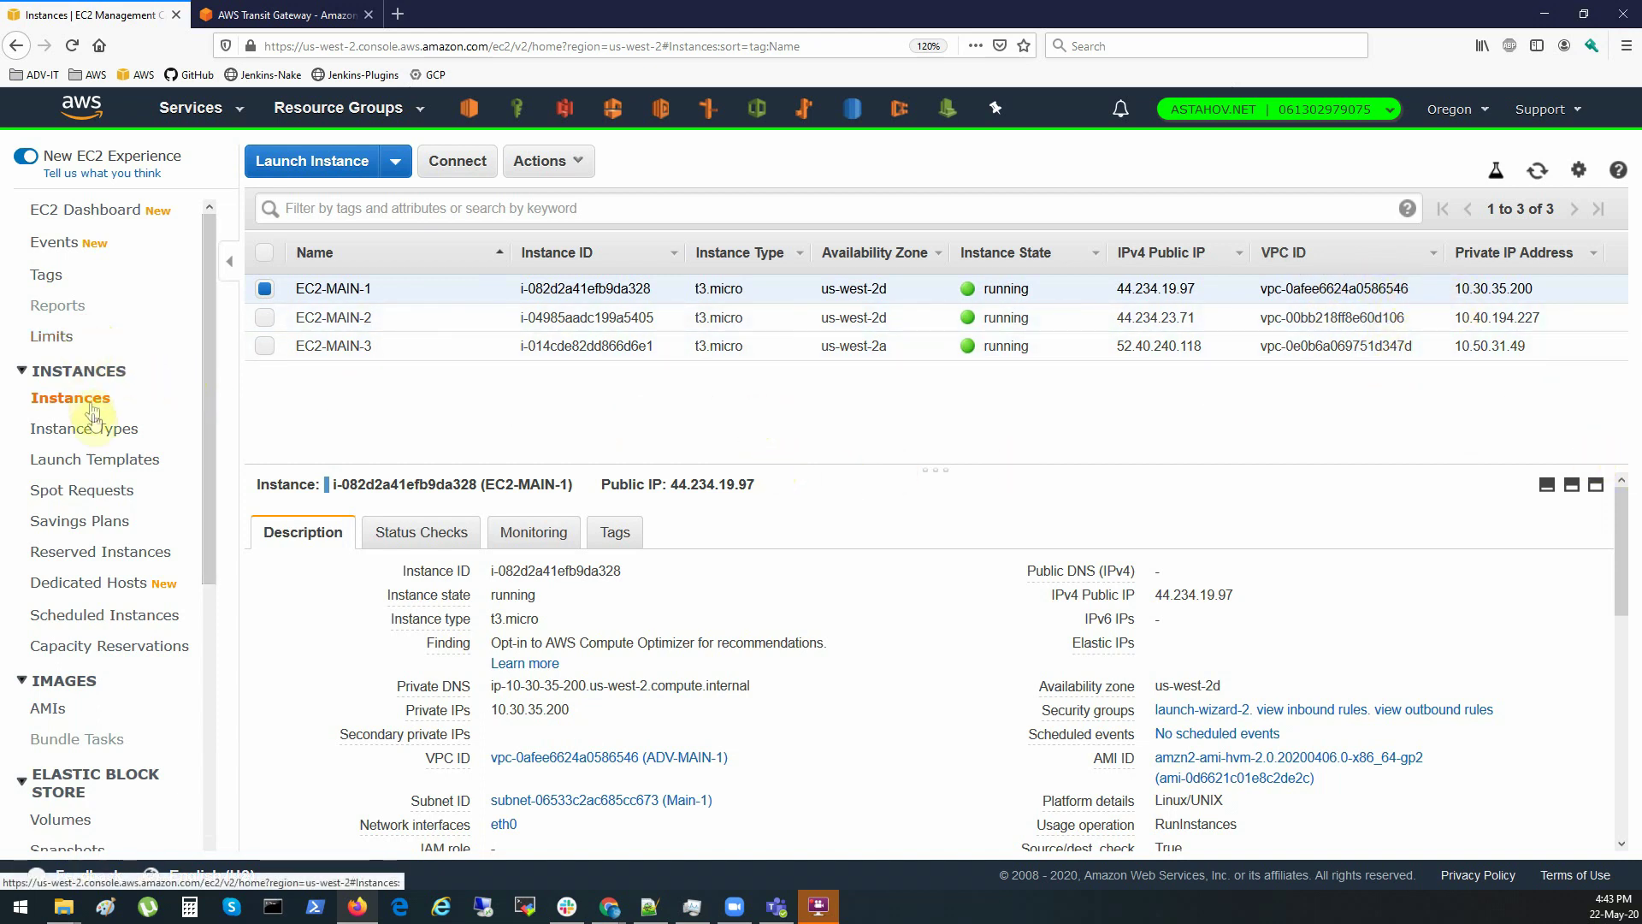
Go to the VPC service and review the details of the Main-1, Main-3 and Main-2 subnets
left_click(615, 120)
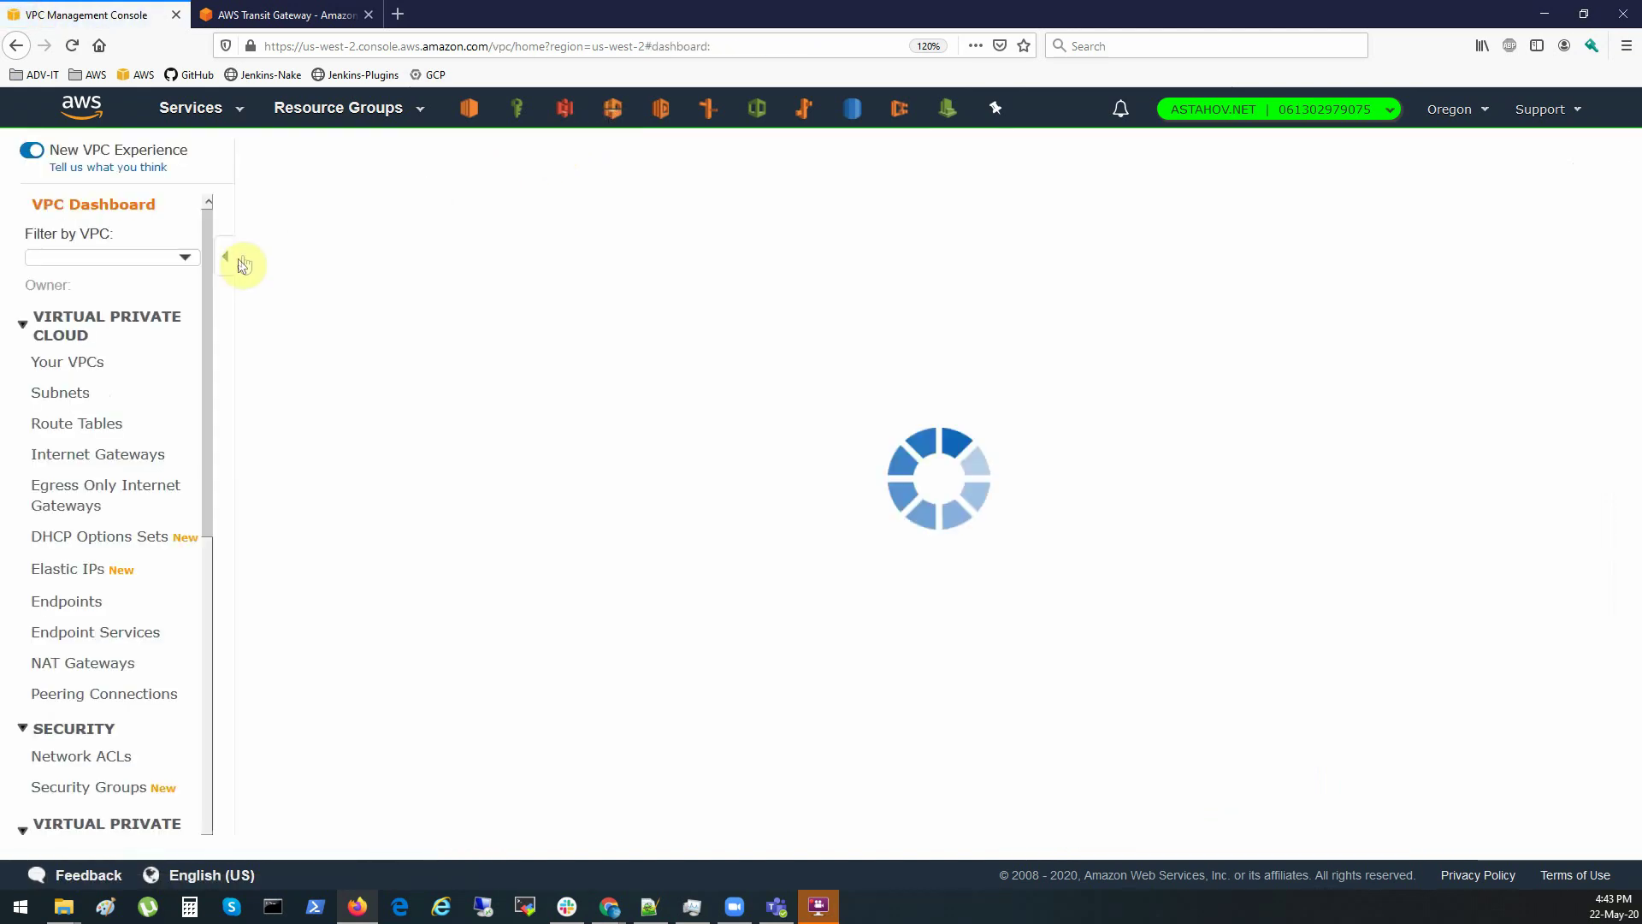
left_click(67, 385)
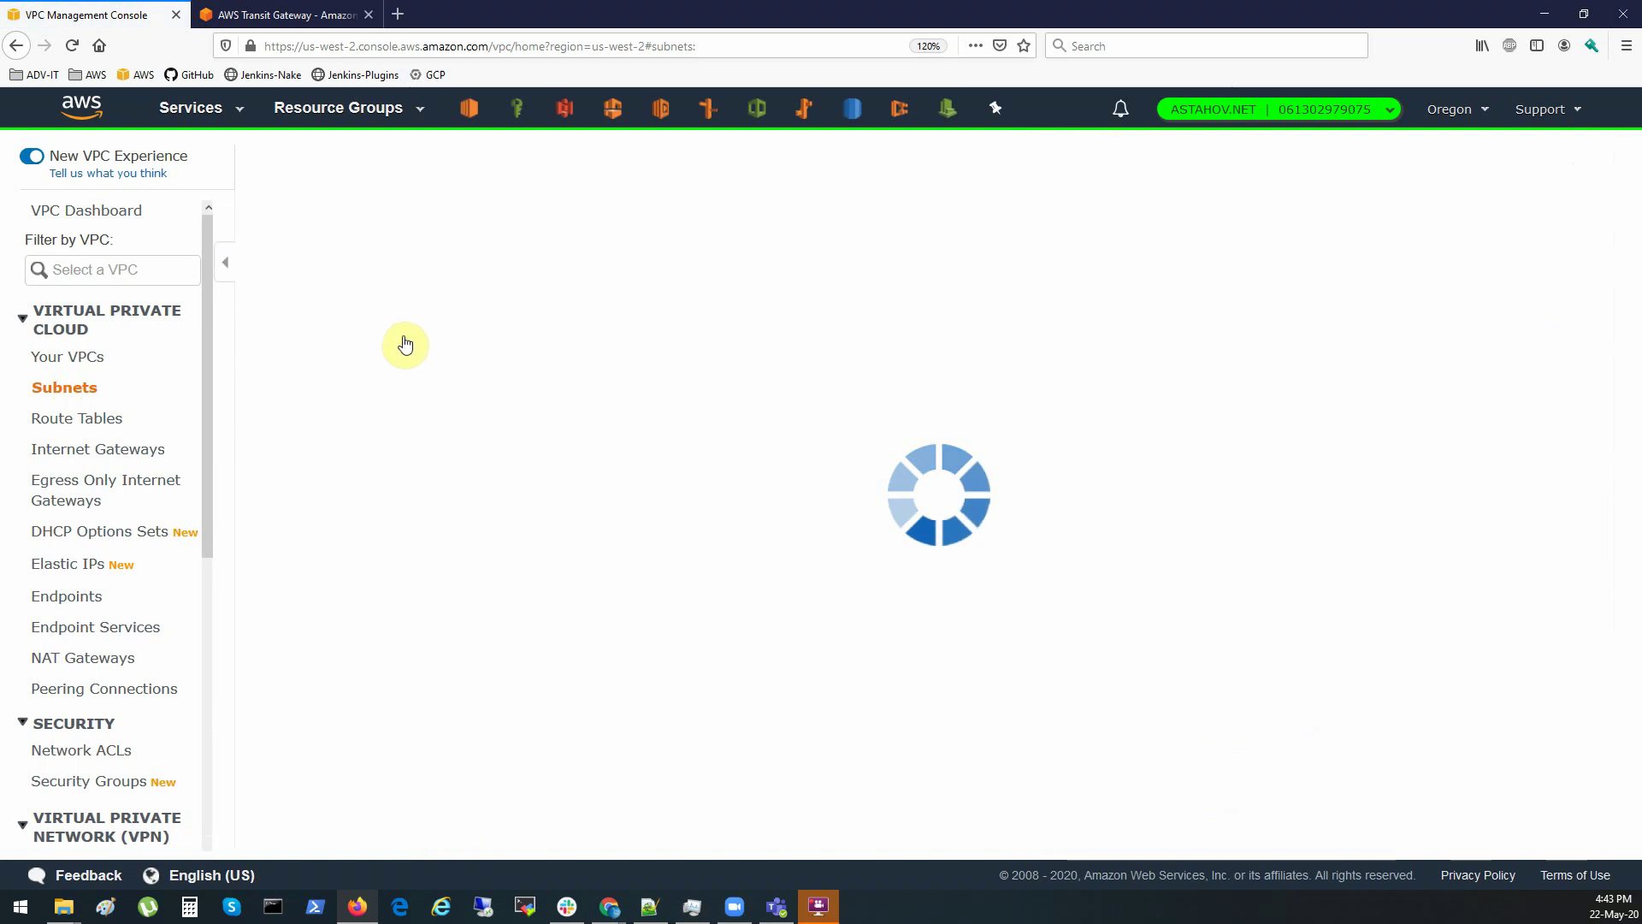
left_click(560, 295)
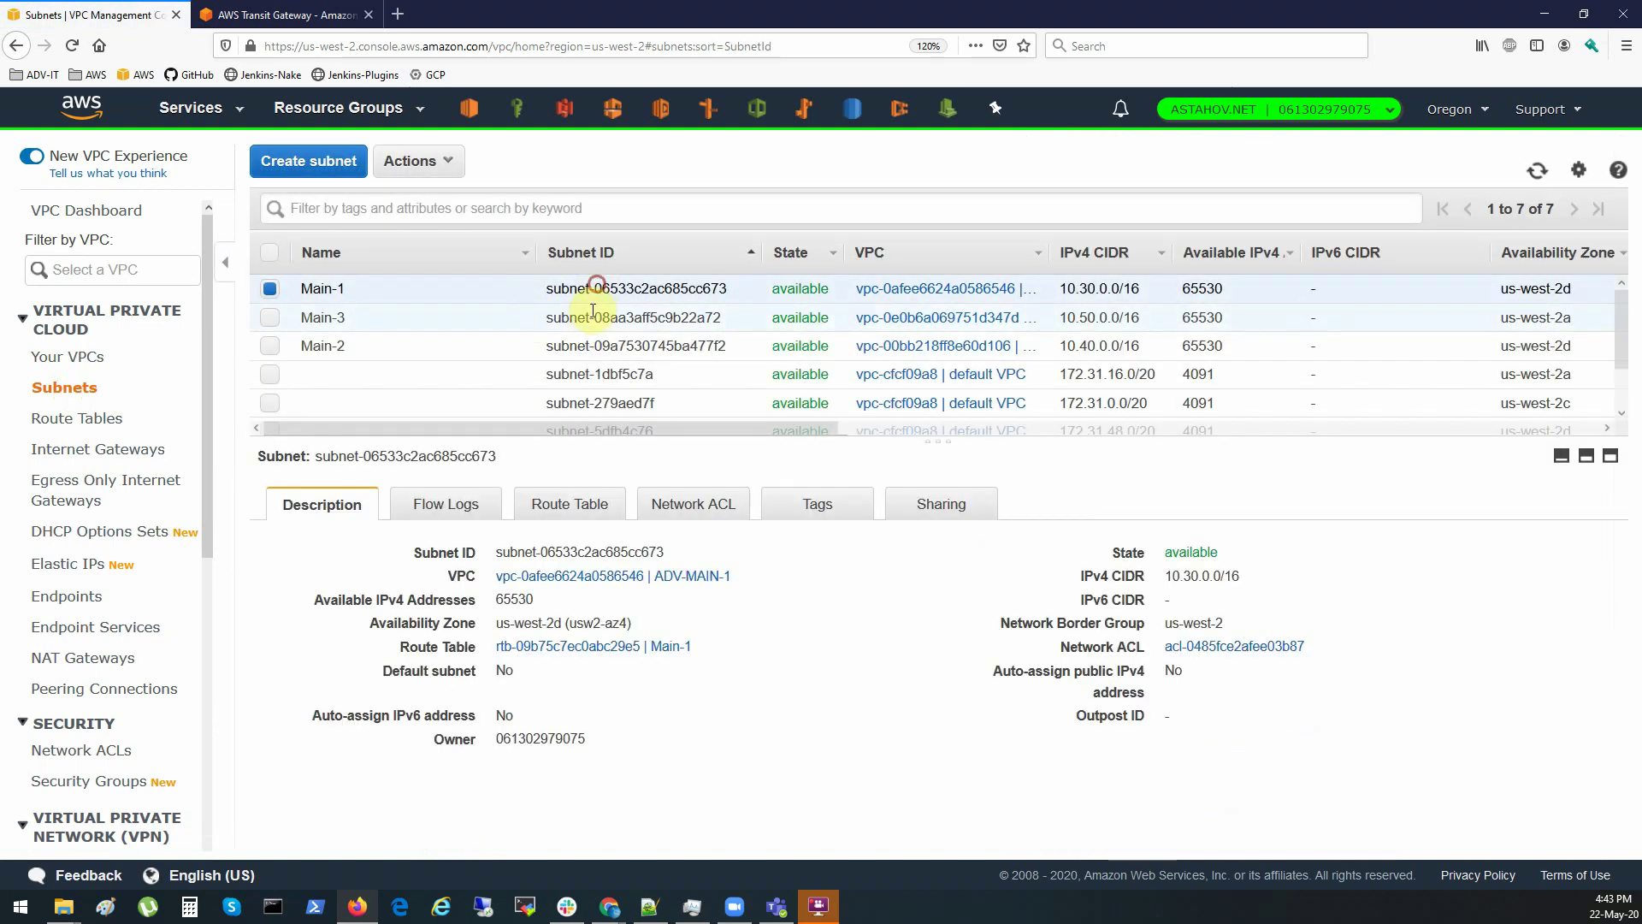
key("Down")
key("Down")
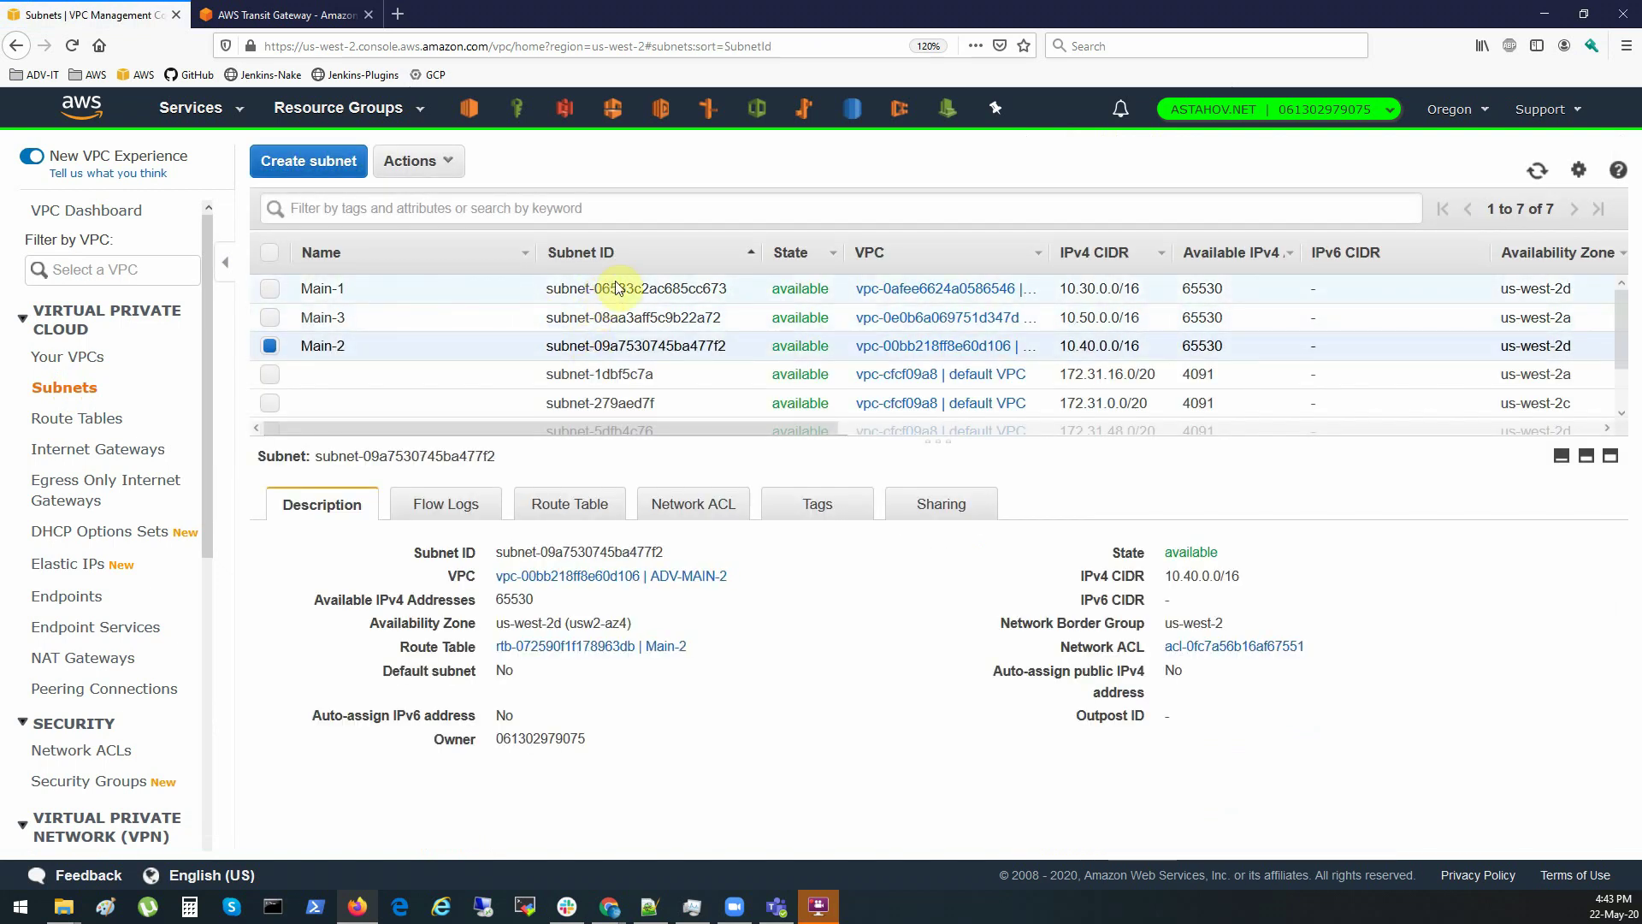
Examine and compare the routes in the Main-3, Main-2 and Main-1 VPC route tables
left_click(86, 418)
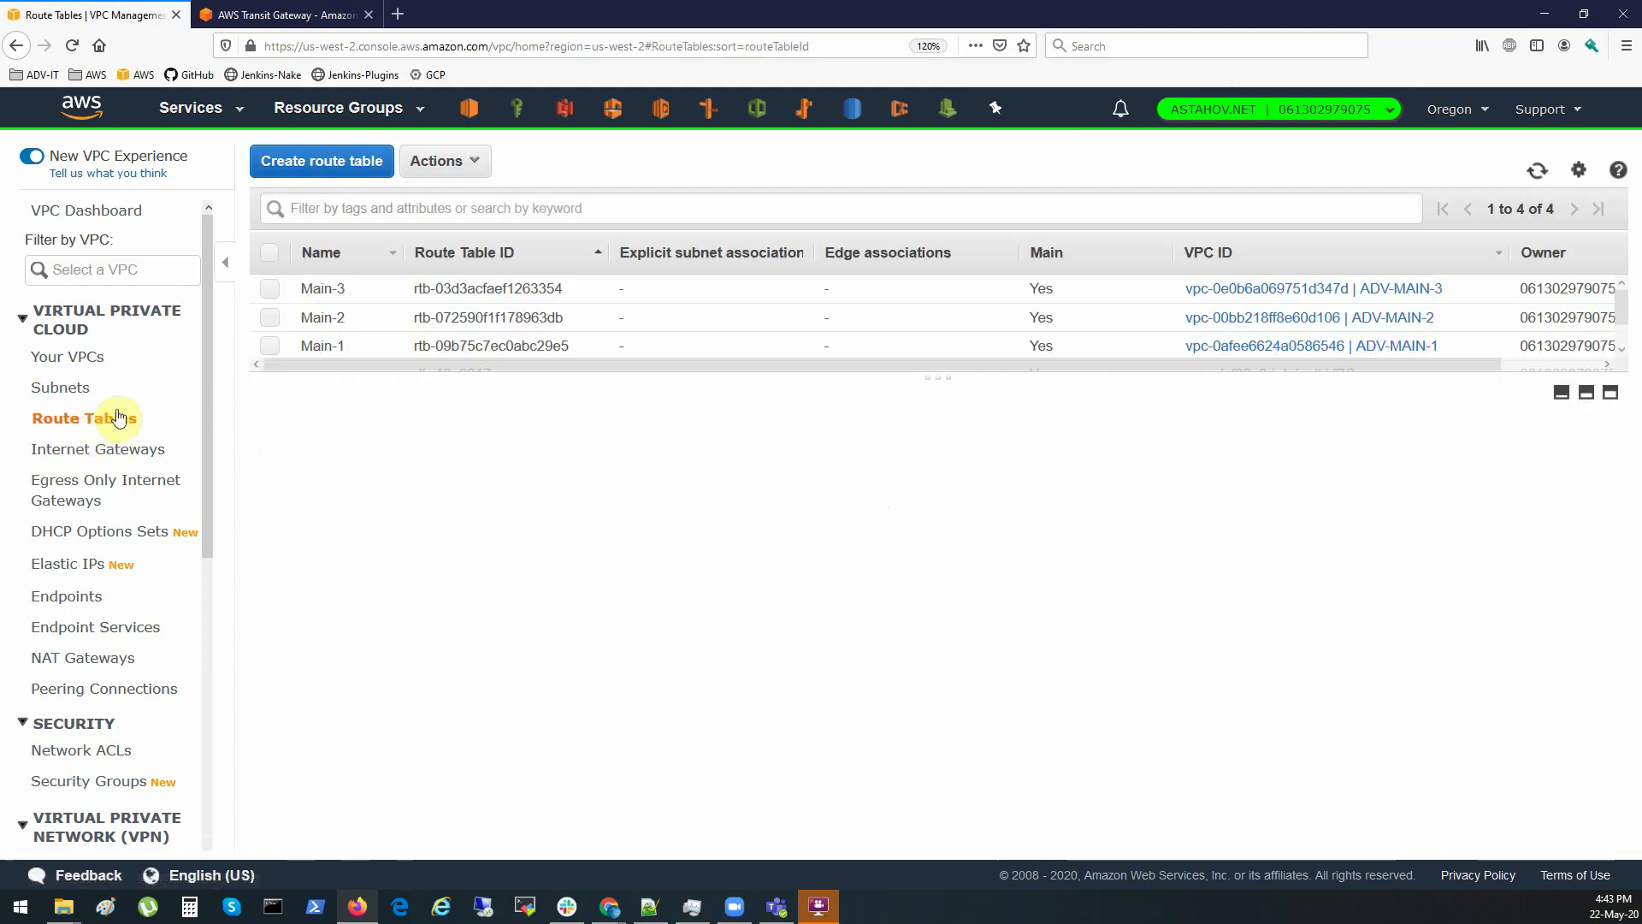
left_click(456, 287)
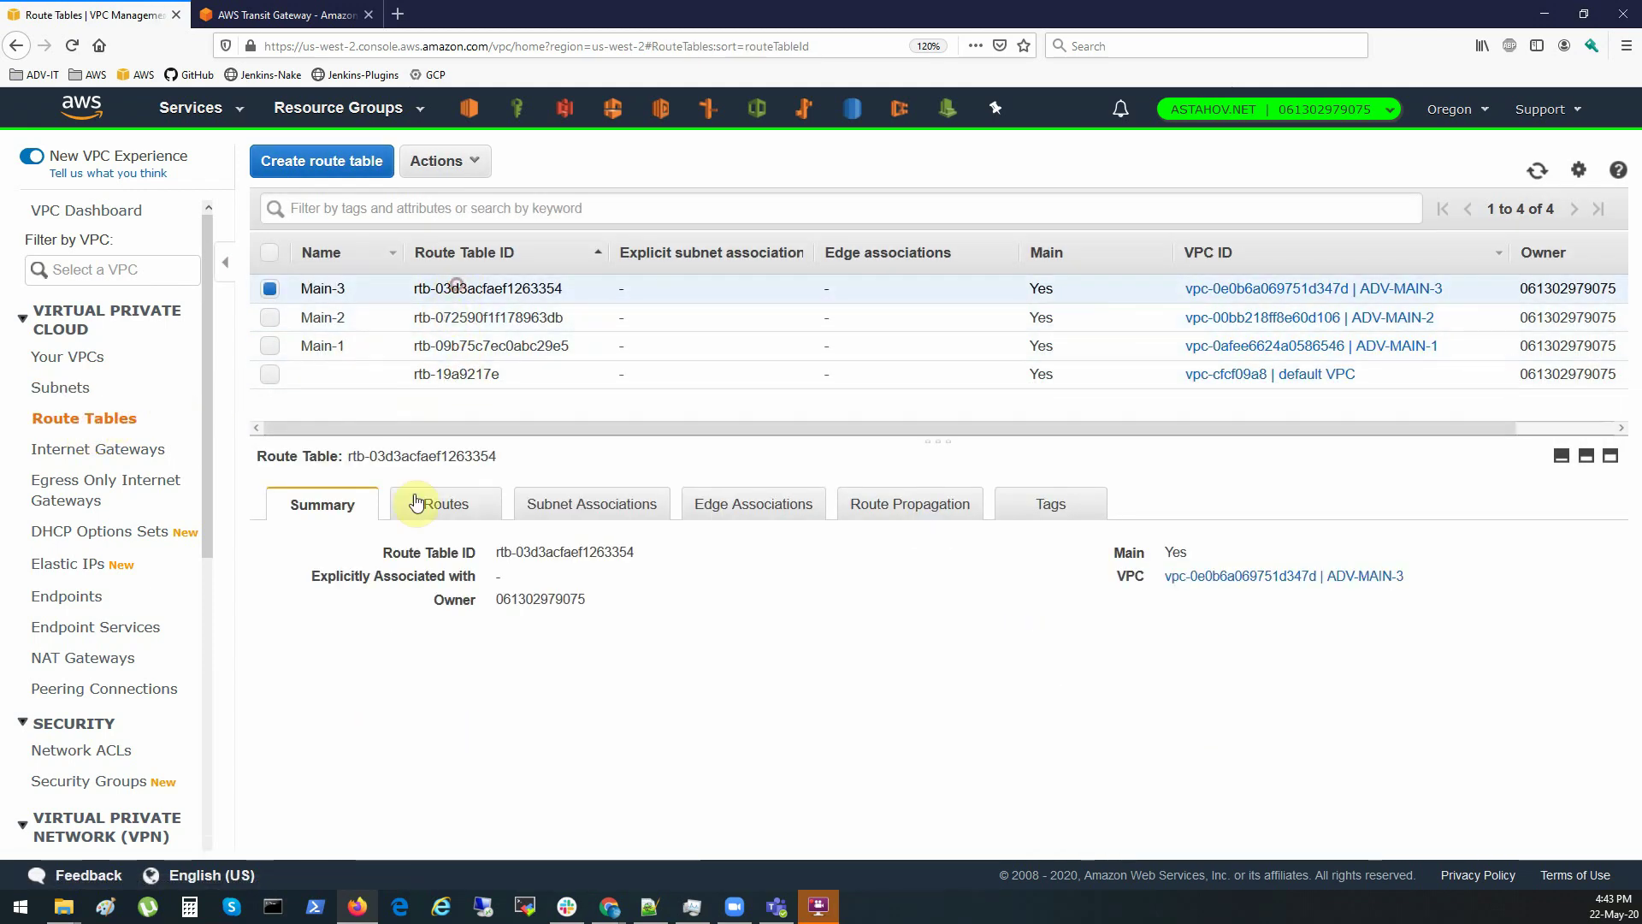
left_click(416, 502)
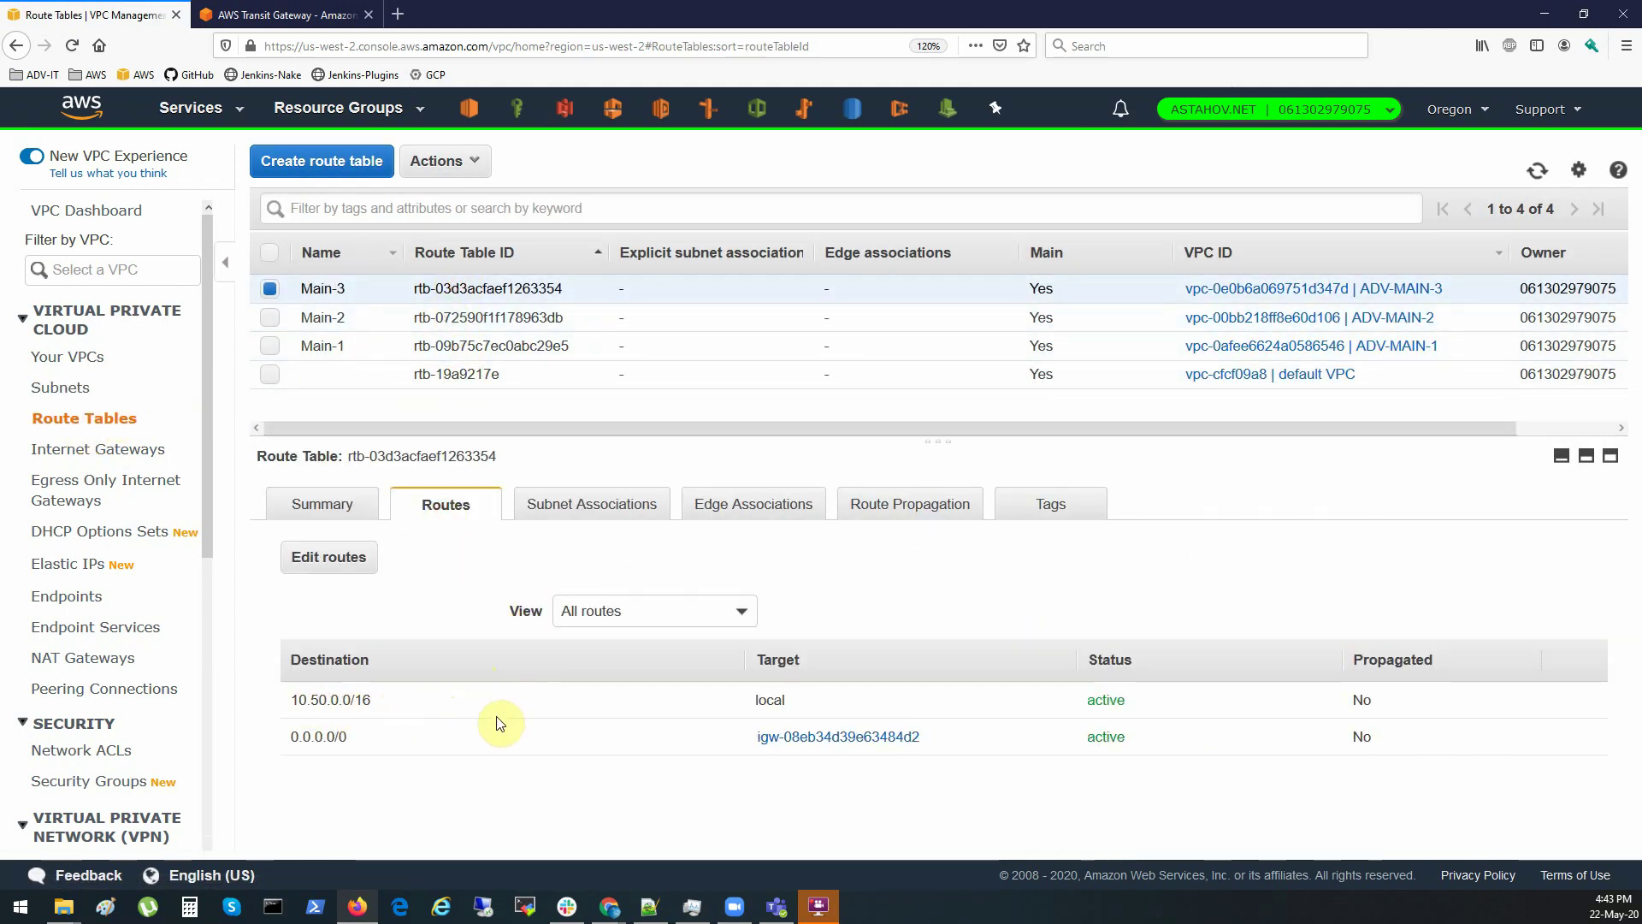
left_click(494, 317)
left_click(493, 346)
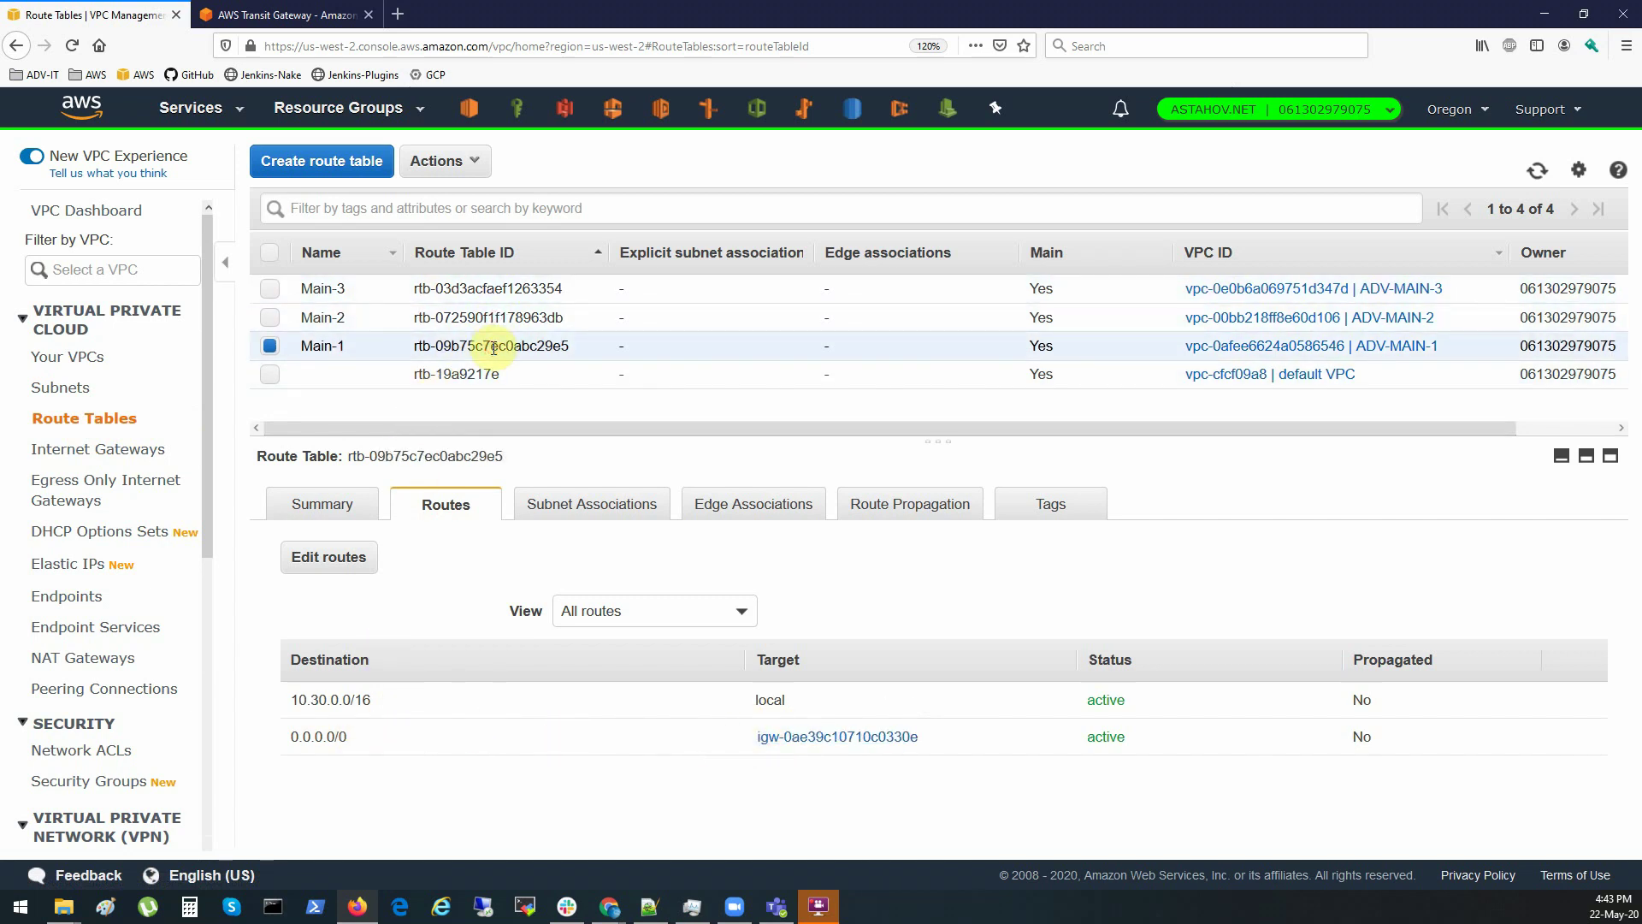
left_click(484, 320)
left_click(481, 291)
left_click(482, 323)
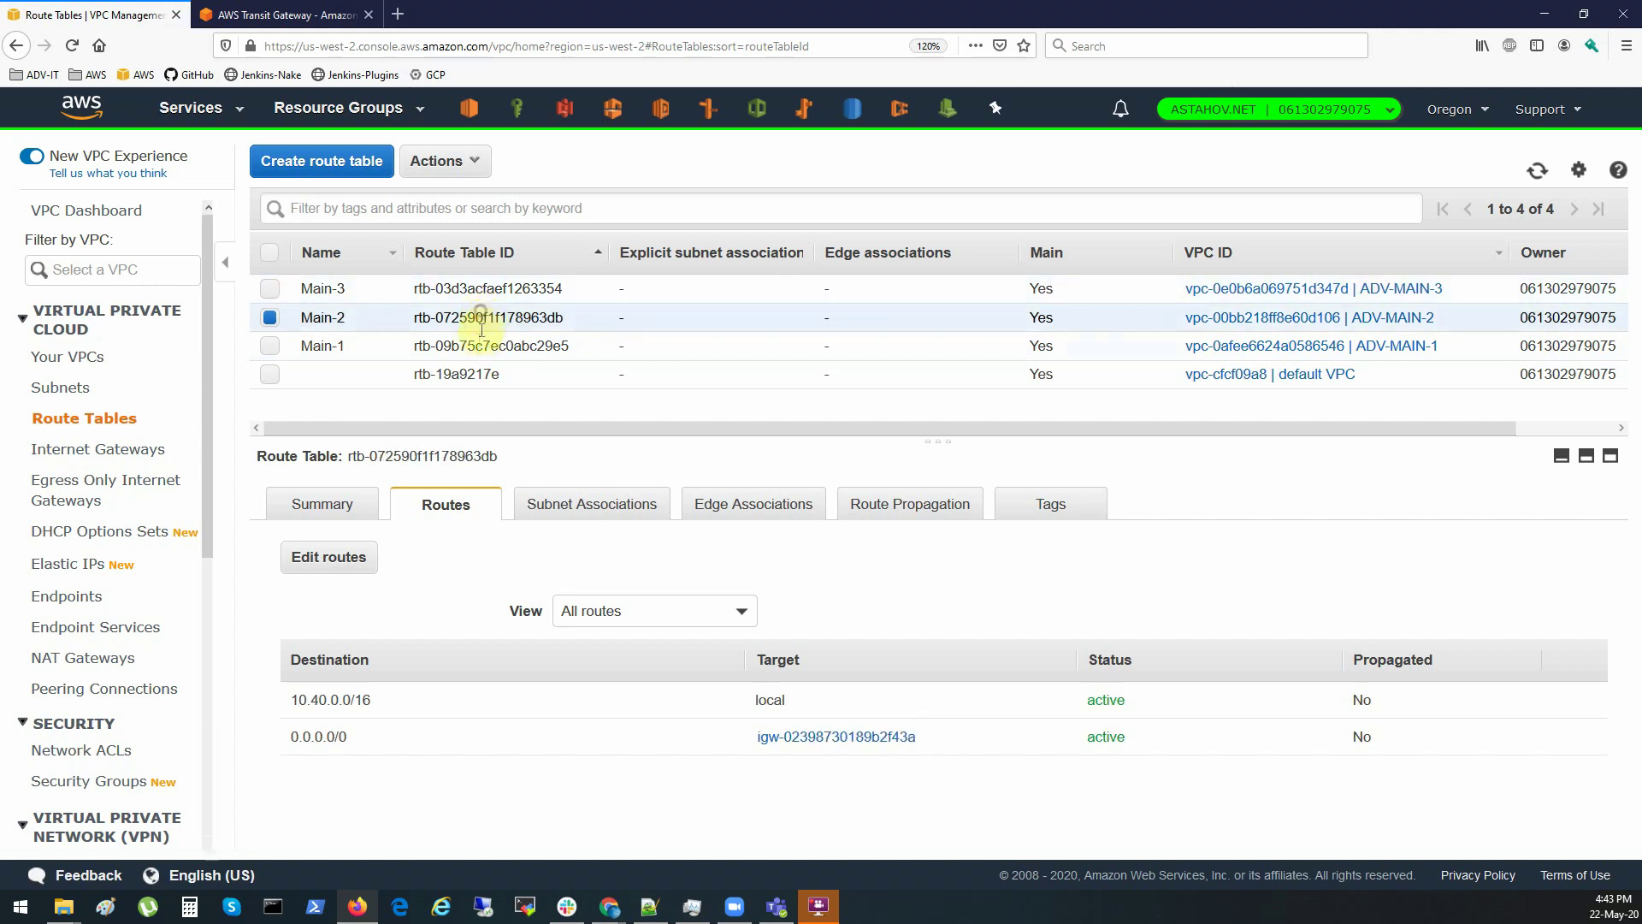
left_click(483, 344)
left_click(472, 288)
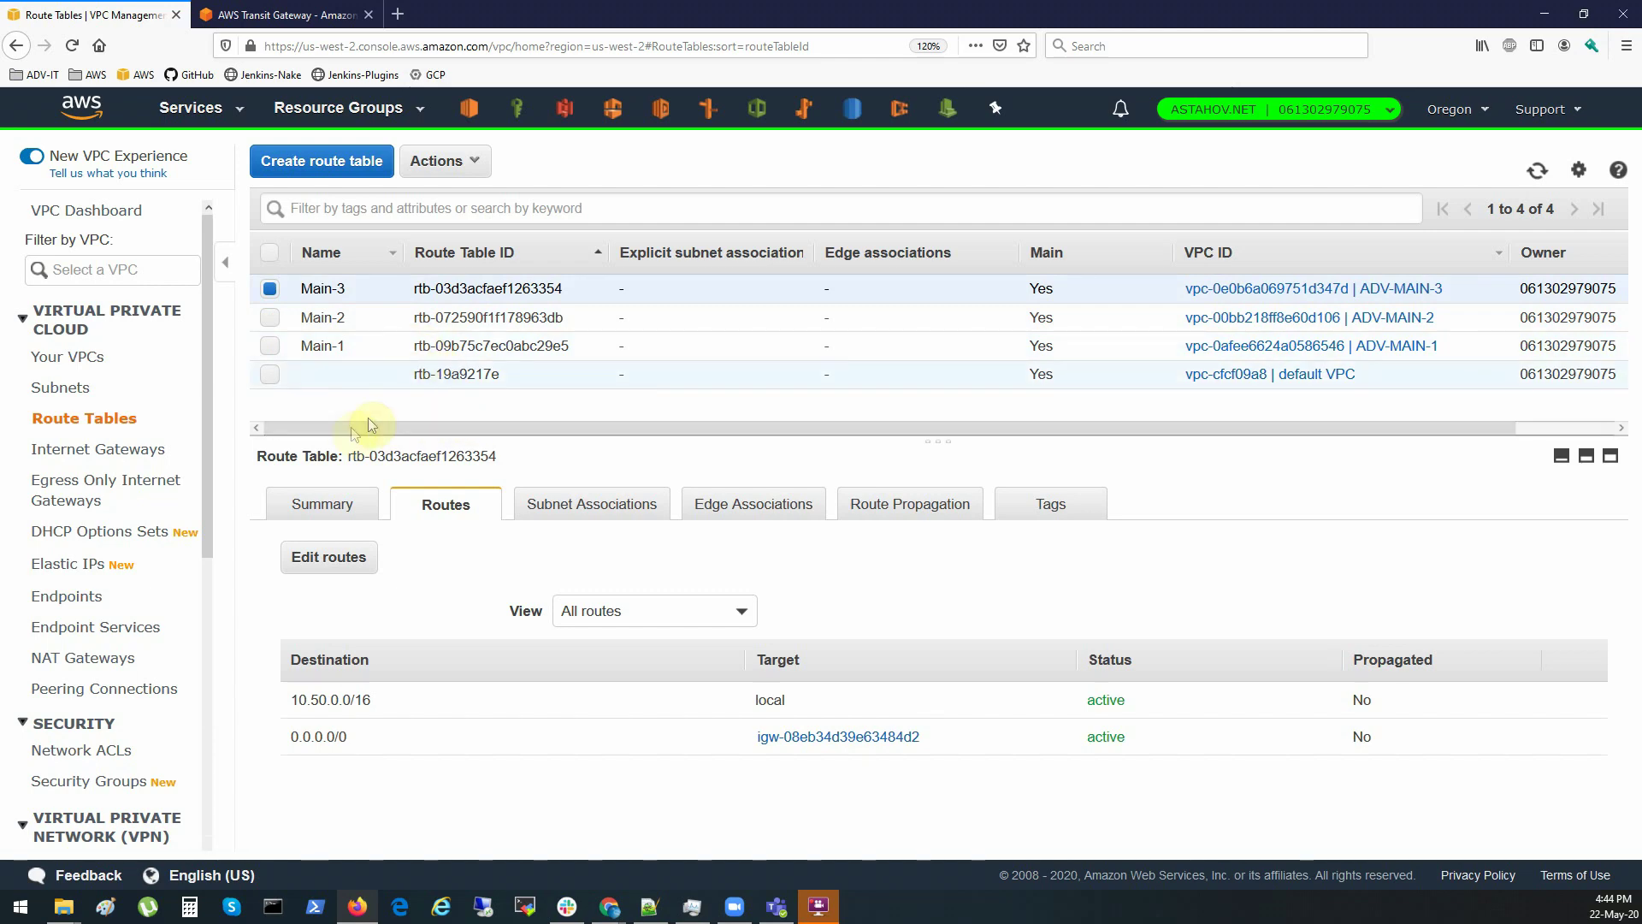
Start a new transit gateway and set both its name tag and description to MAIN-TGW
scroll(163, 560, "down", 2)
scroll(111, 223, "up", 2)
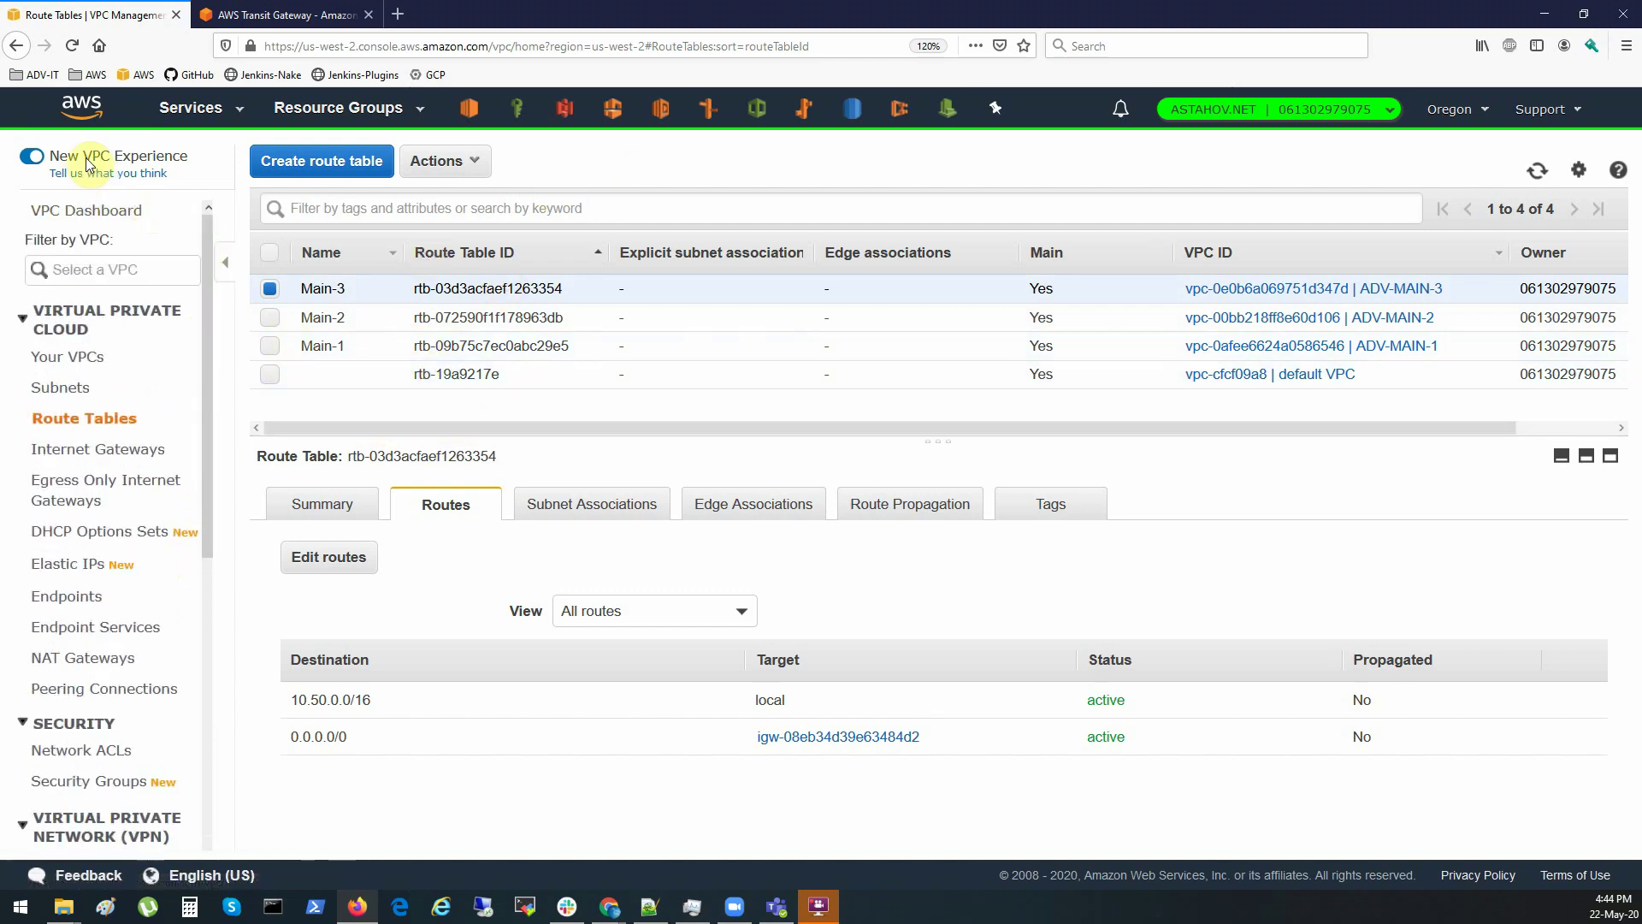
scroll(145, 466, "down", 10)
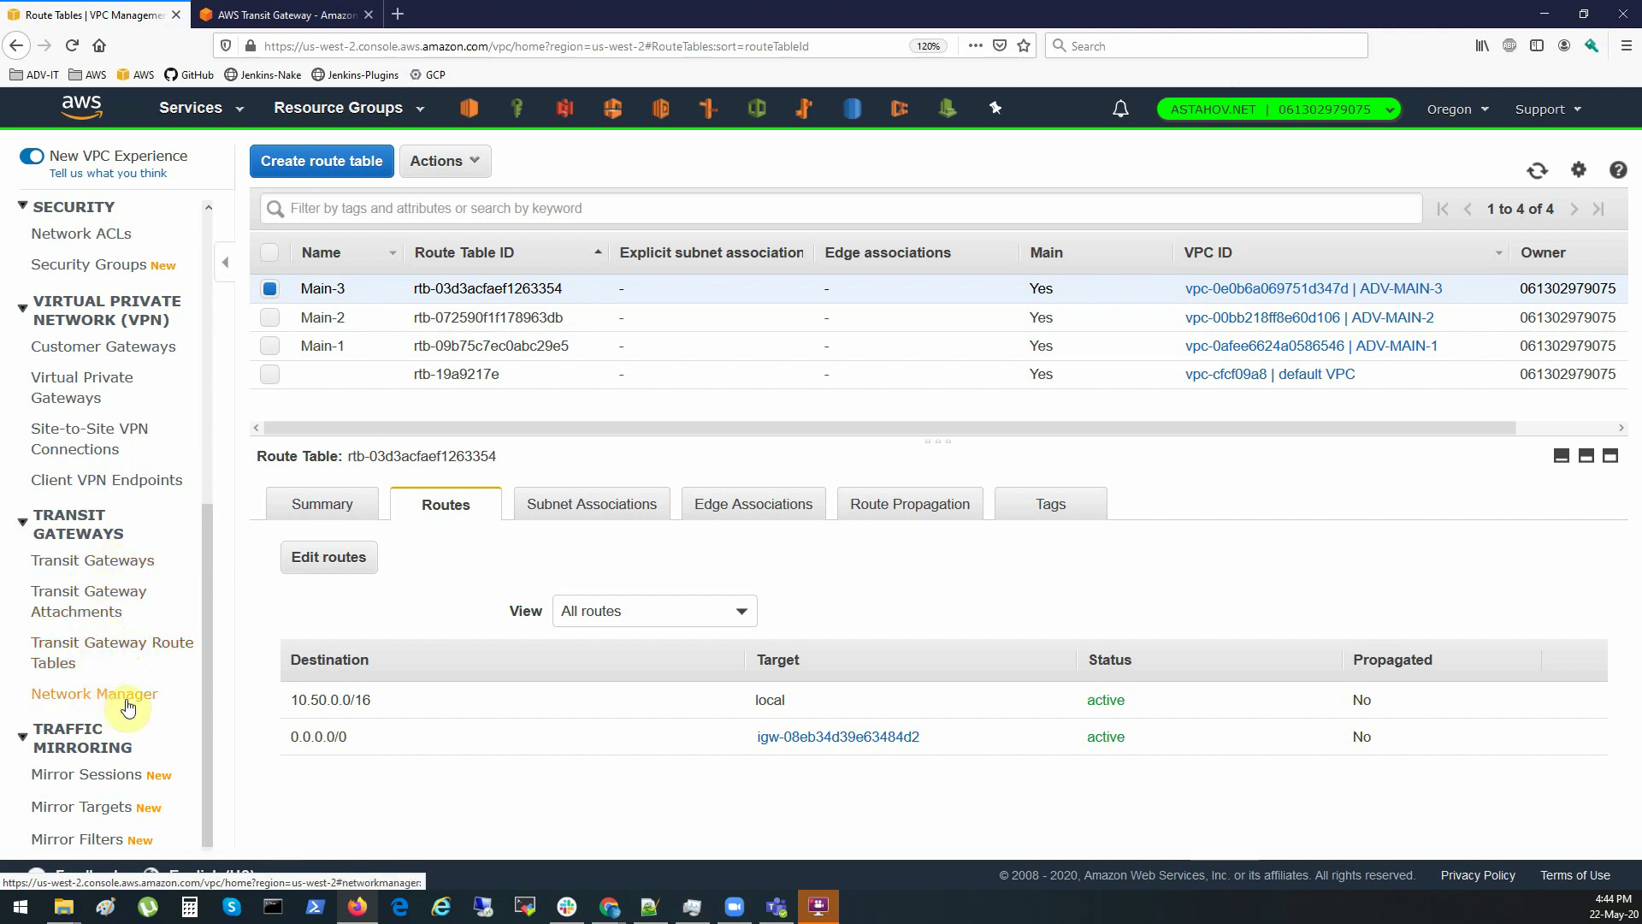
left_click(88, 562)
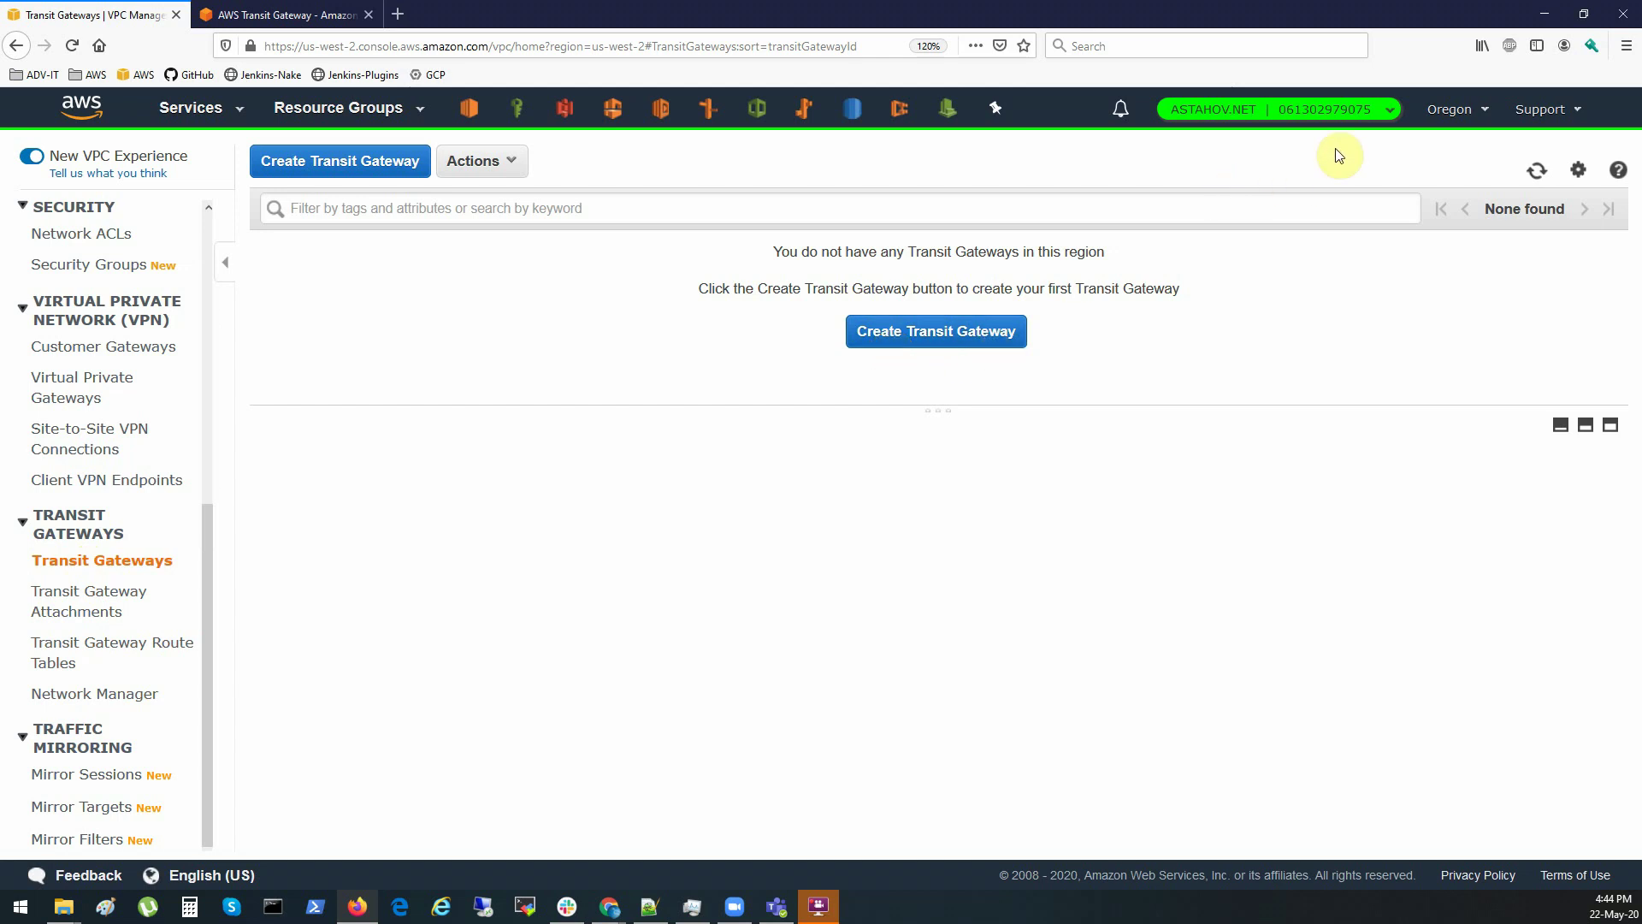
left_click(966, 344)
left_click(490, 318)
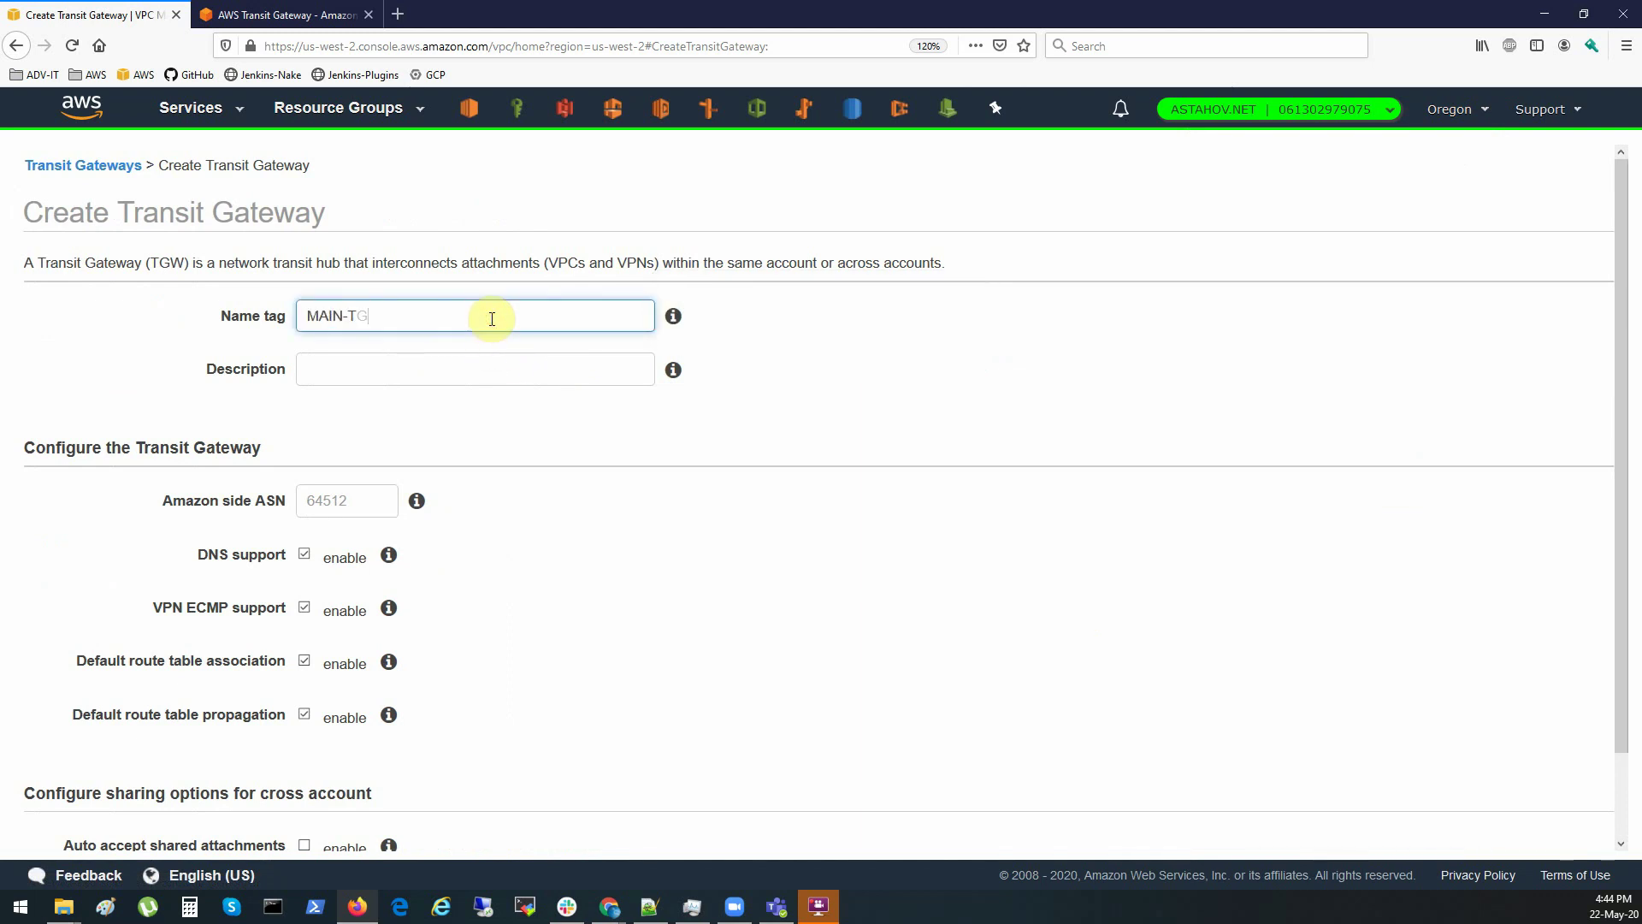
left_click_drag(432, 318, 323, 313)
key("ctrl+c")
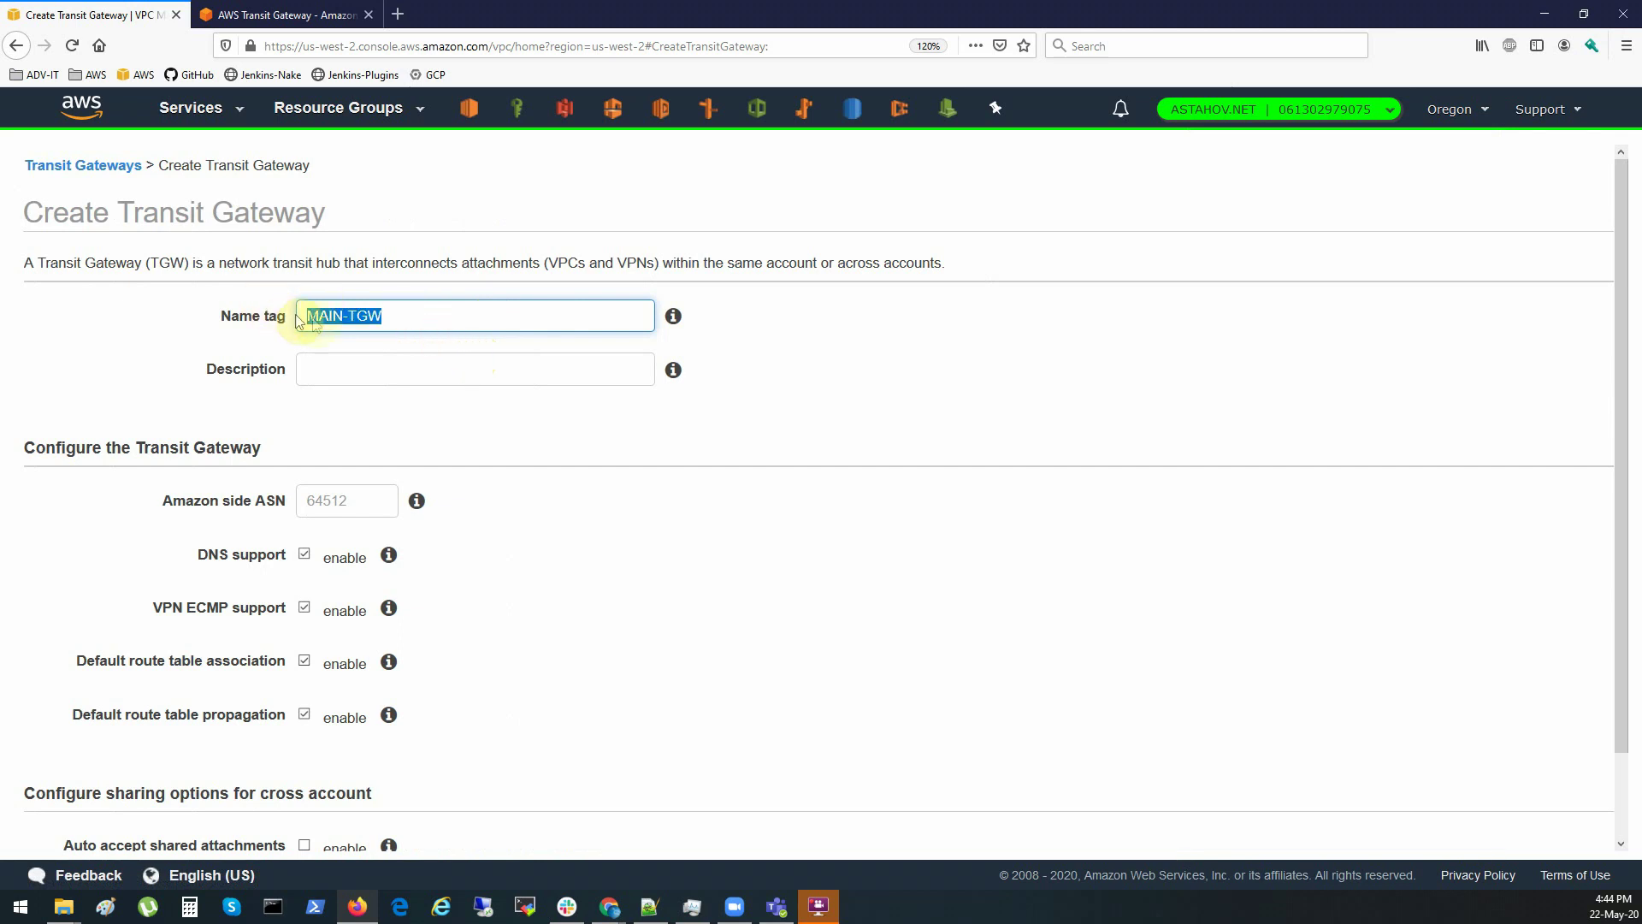
left_click(355, 364)
key("ctrl+v")
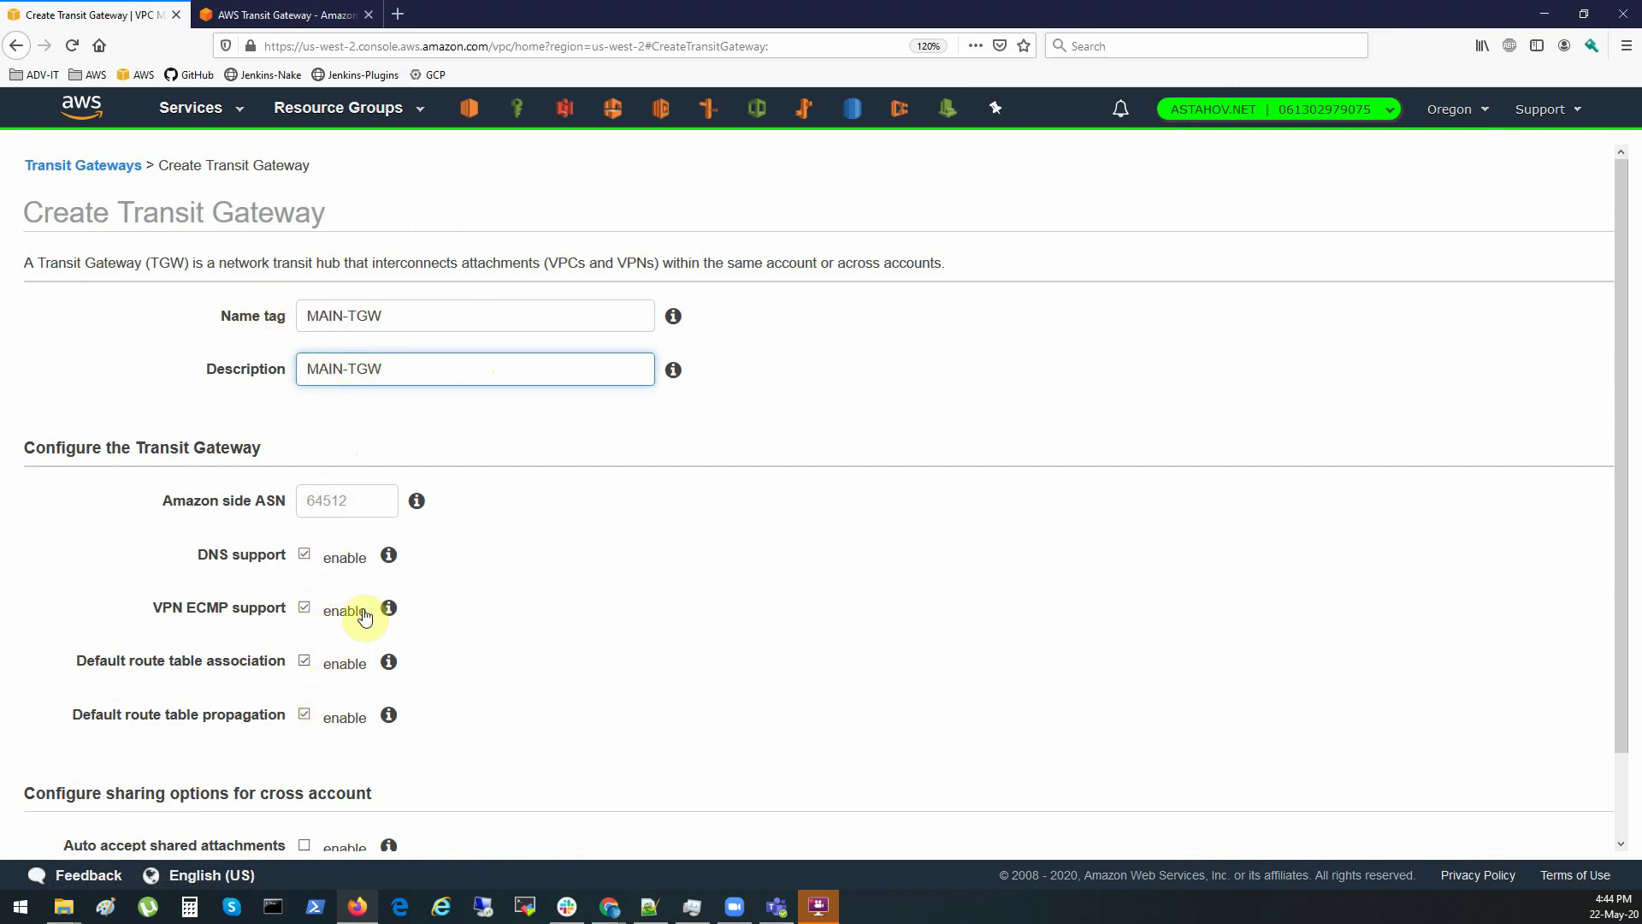
Enable auto accept shared attachments and create the transit gateway with the other options at their defaults
scroll(434, 560, "down", 2)
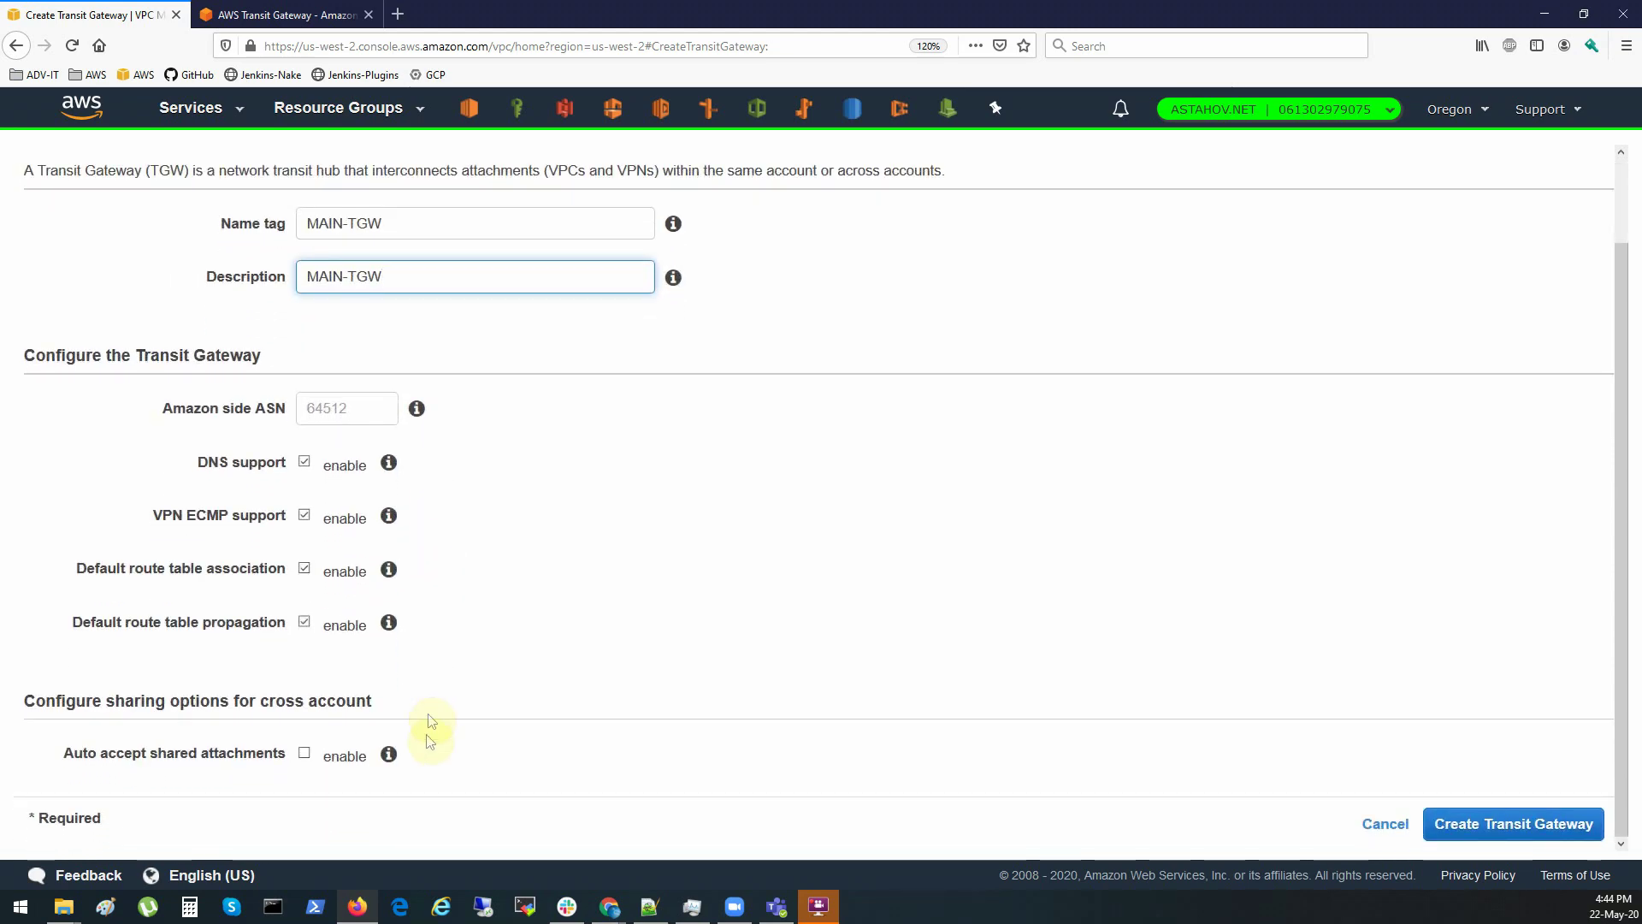
left_click(305, 752)
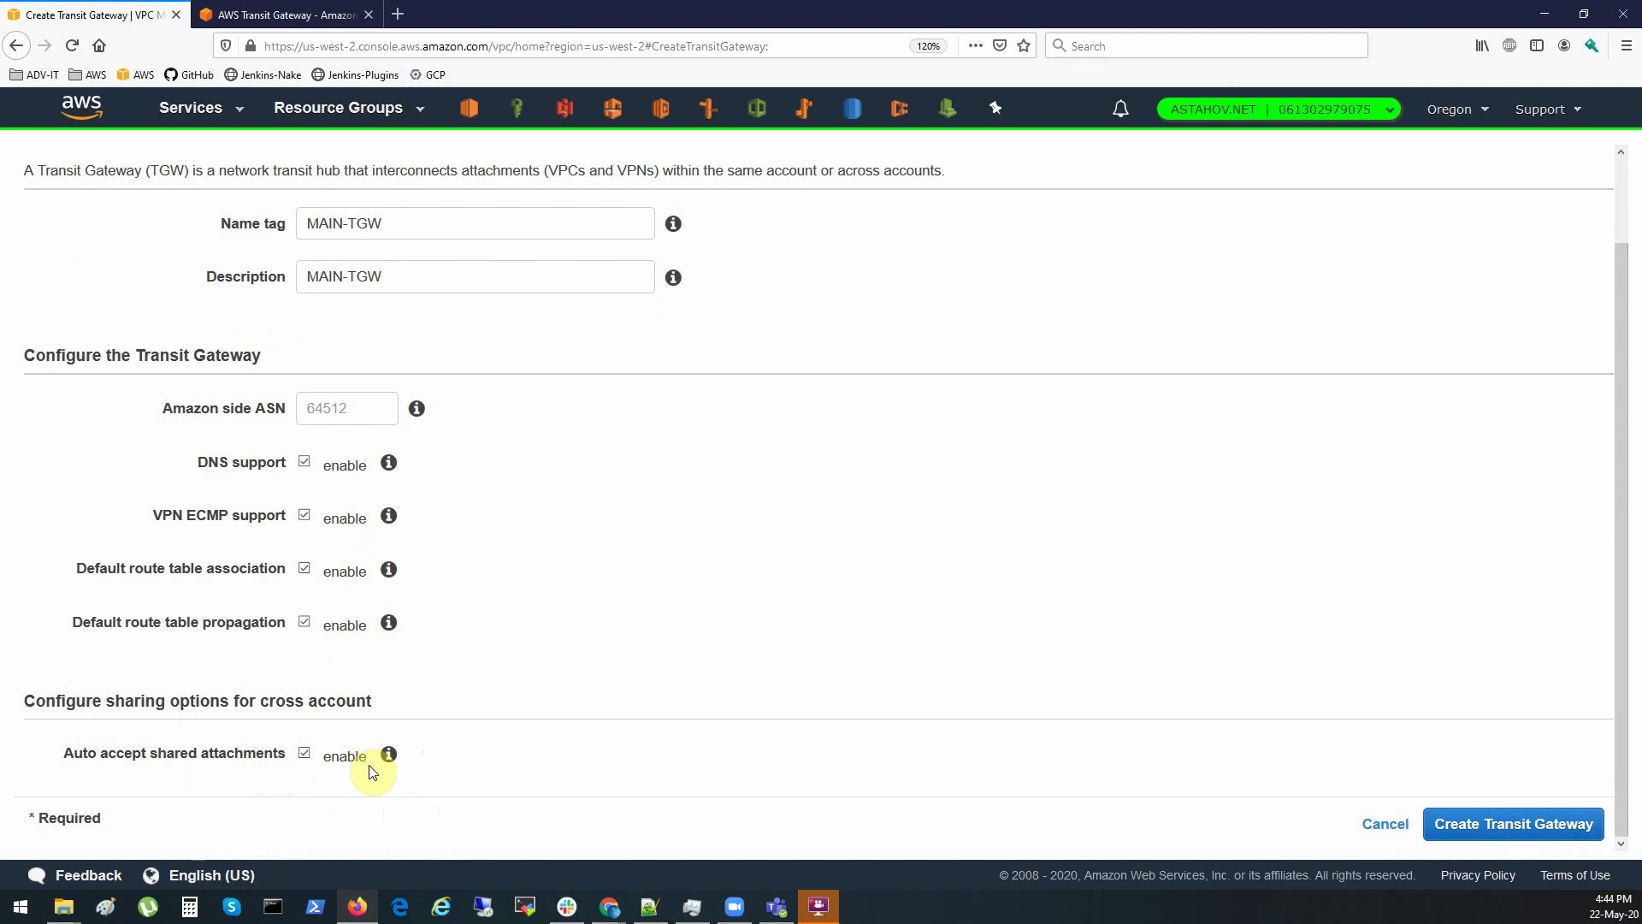
left_click(305, 753)
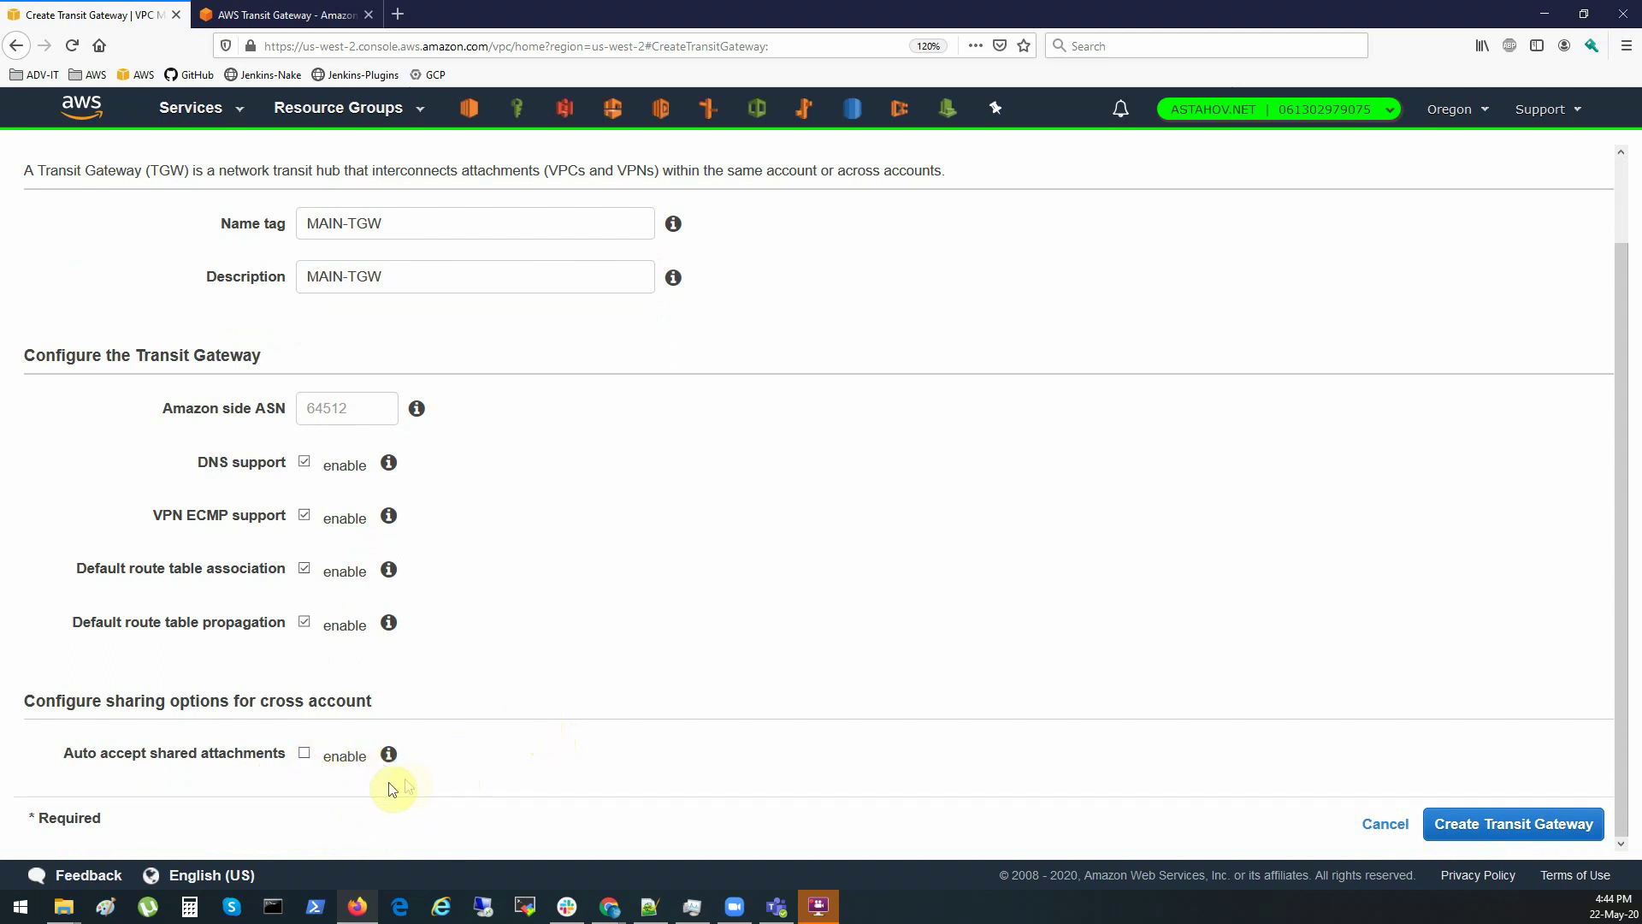
left_click(304, 754)
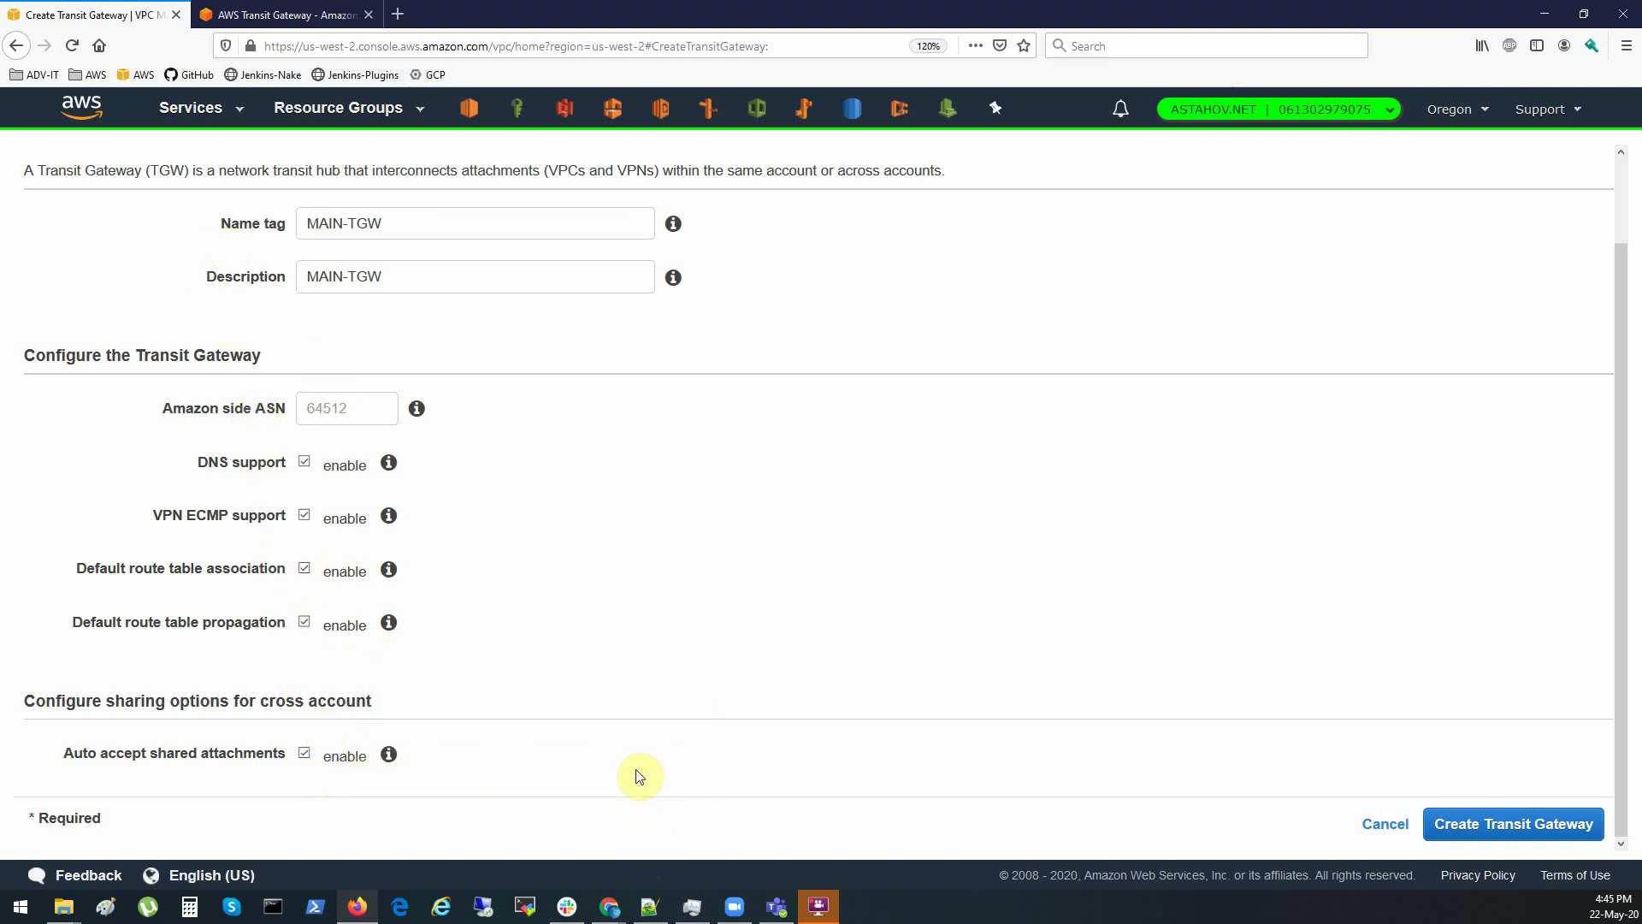
scroll(719, 723, "up", 2)
scroll(855, 744, "down", 2)
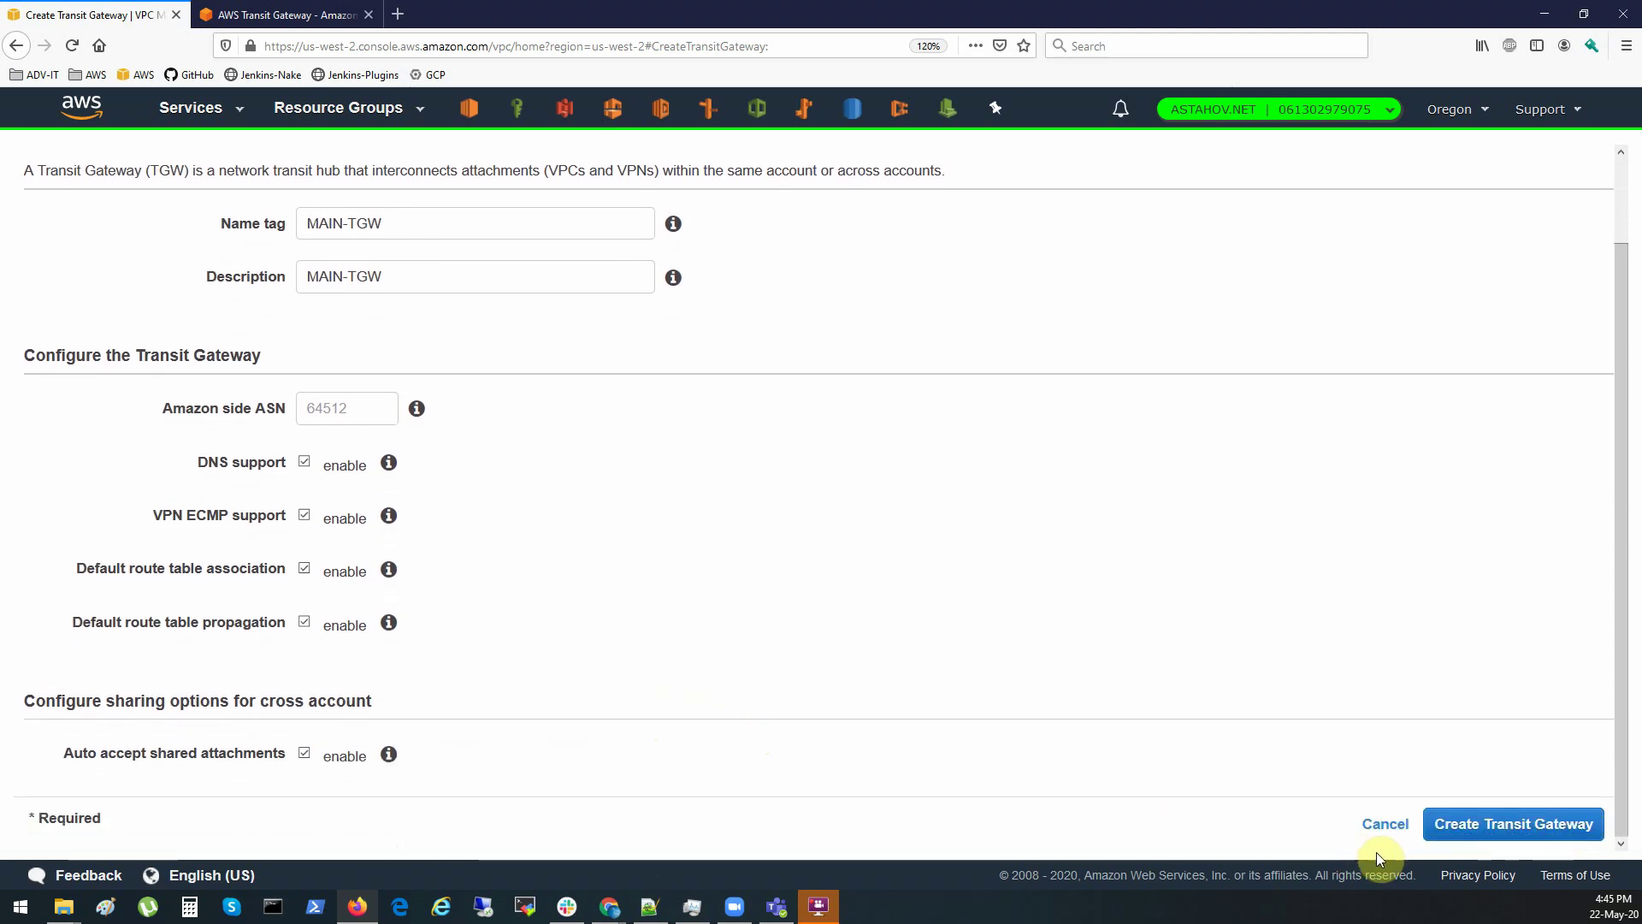
left_click(1496, 825)
left_click(972, 402)
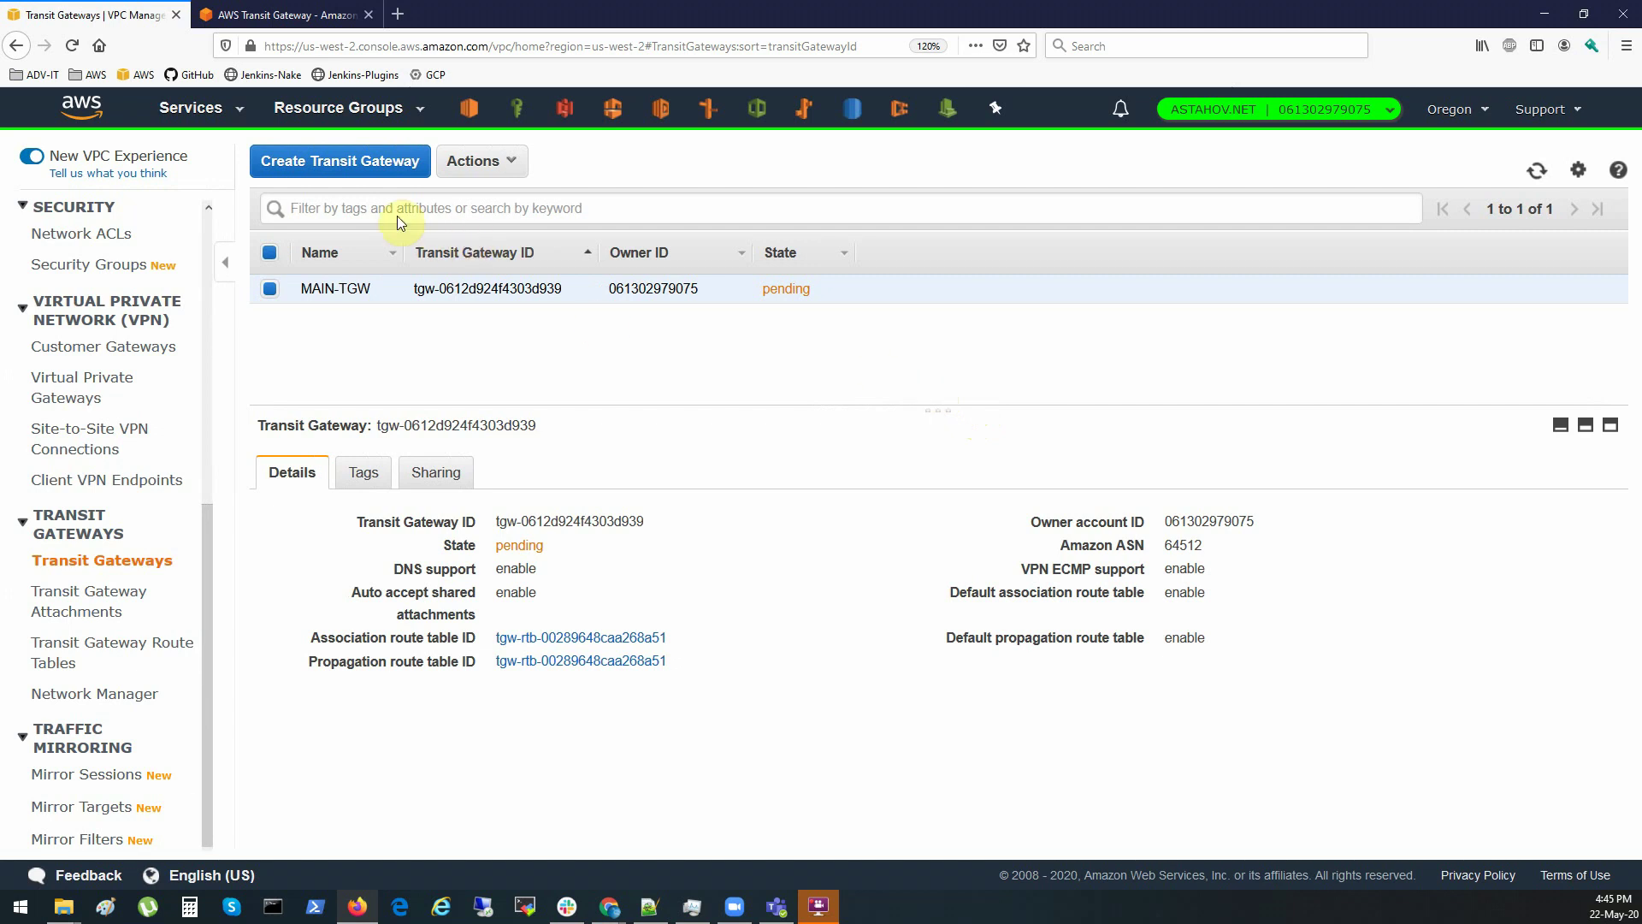
Check the tags of the MAIN-TGW transit gateway and return to its details
left_click(368, 473)
left_click_drag(312, 631, 997, 645)
left_click(801, 636)
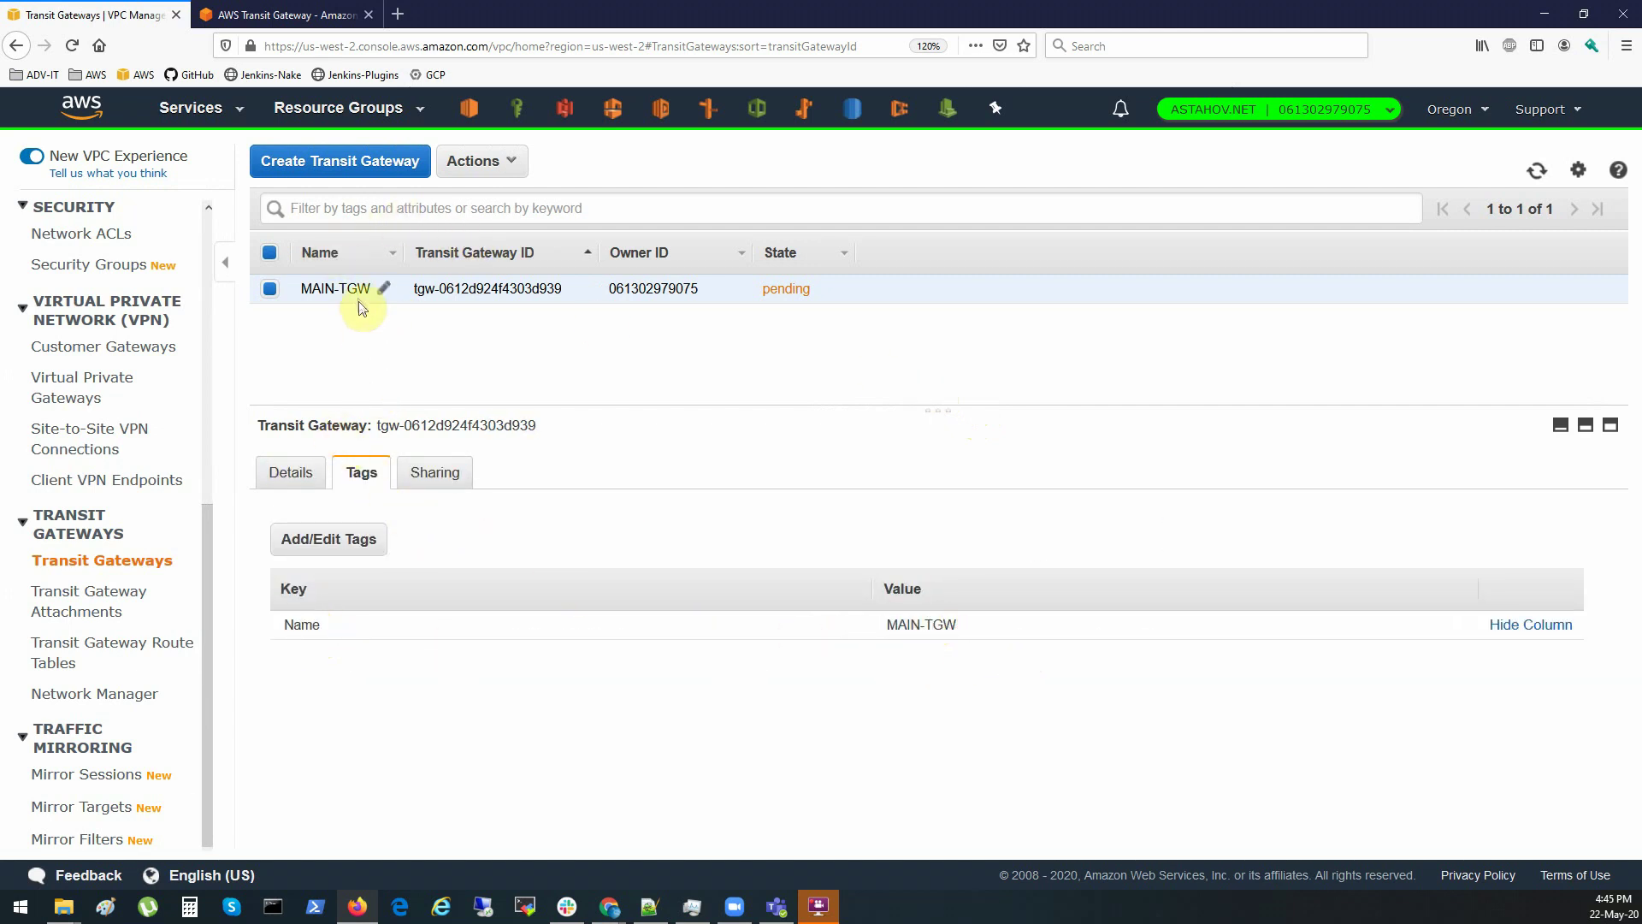
left_click(298, 472)
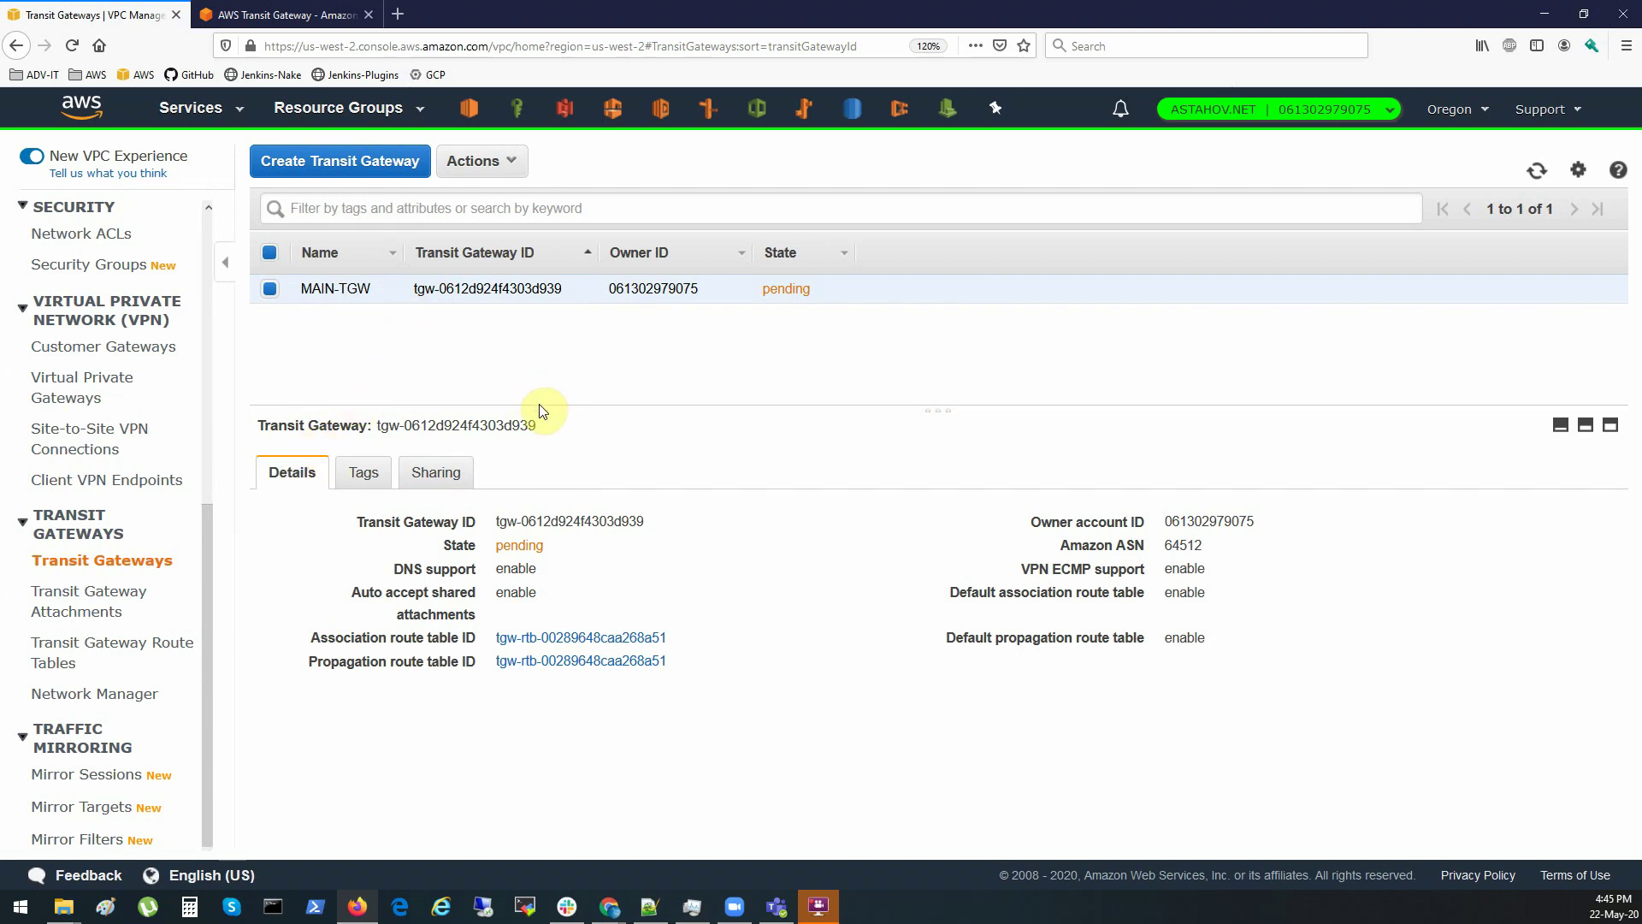
Refresh the transit gateway list repeatedly to check the state of MAIN-TGW
left_click(1537, 172)
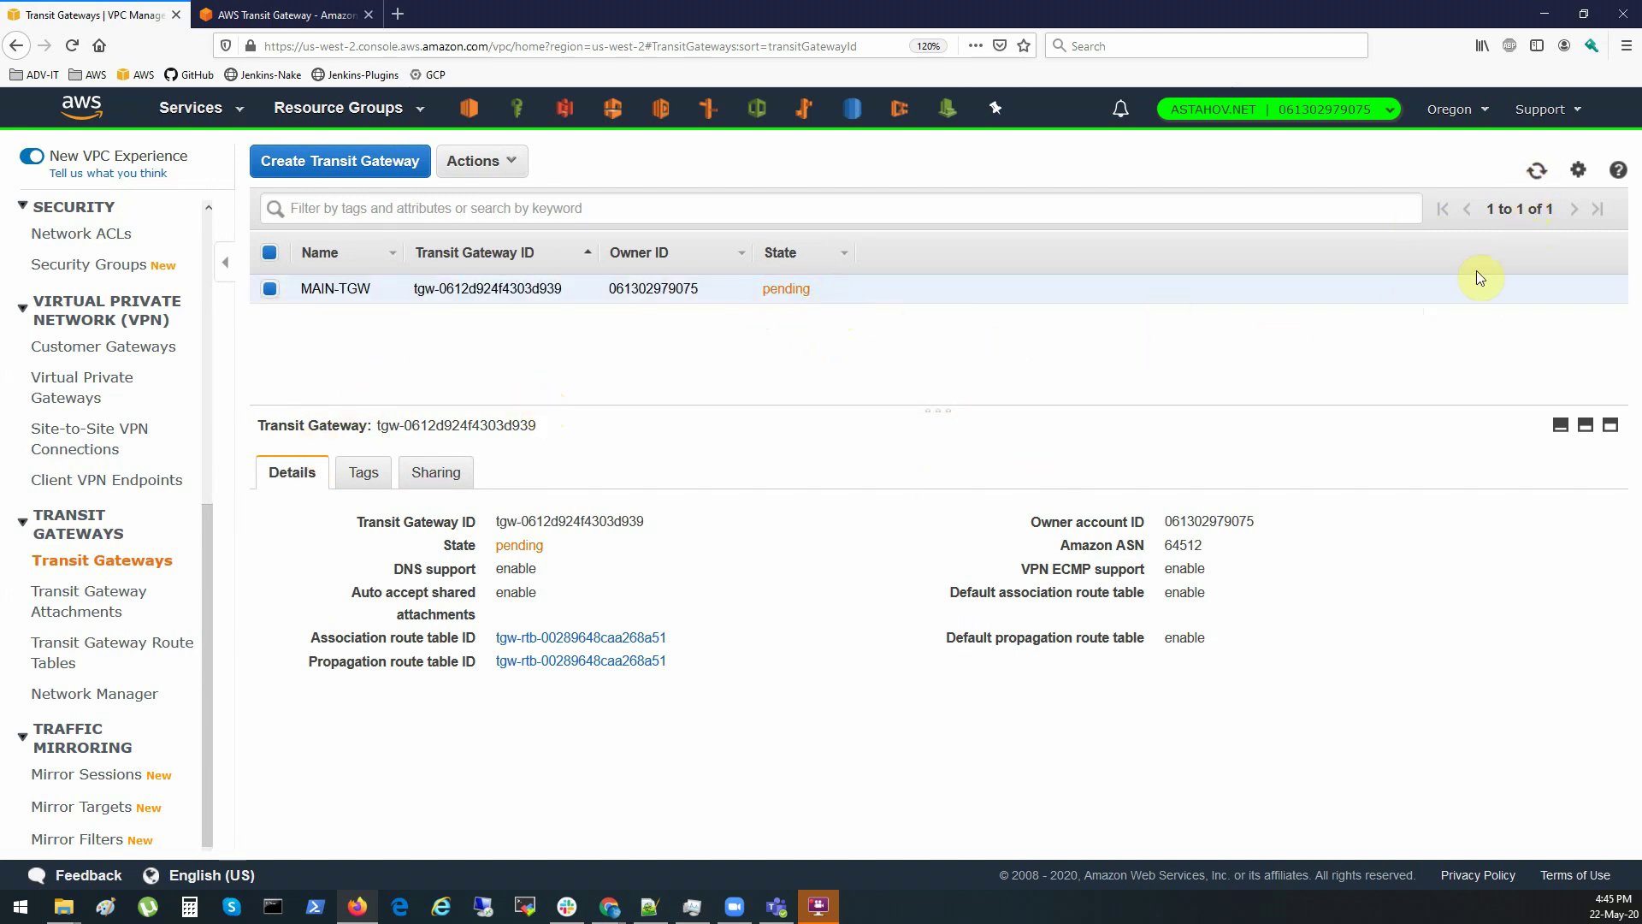
left_click(1536, 176)
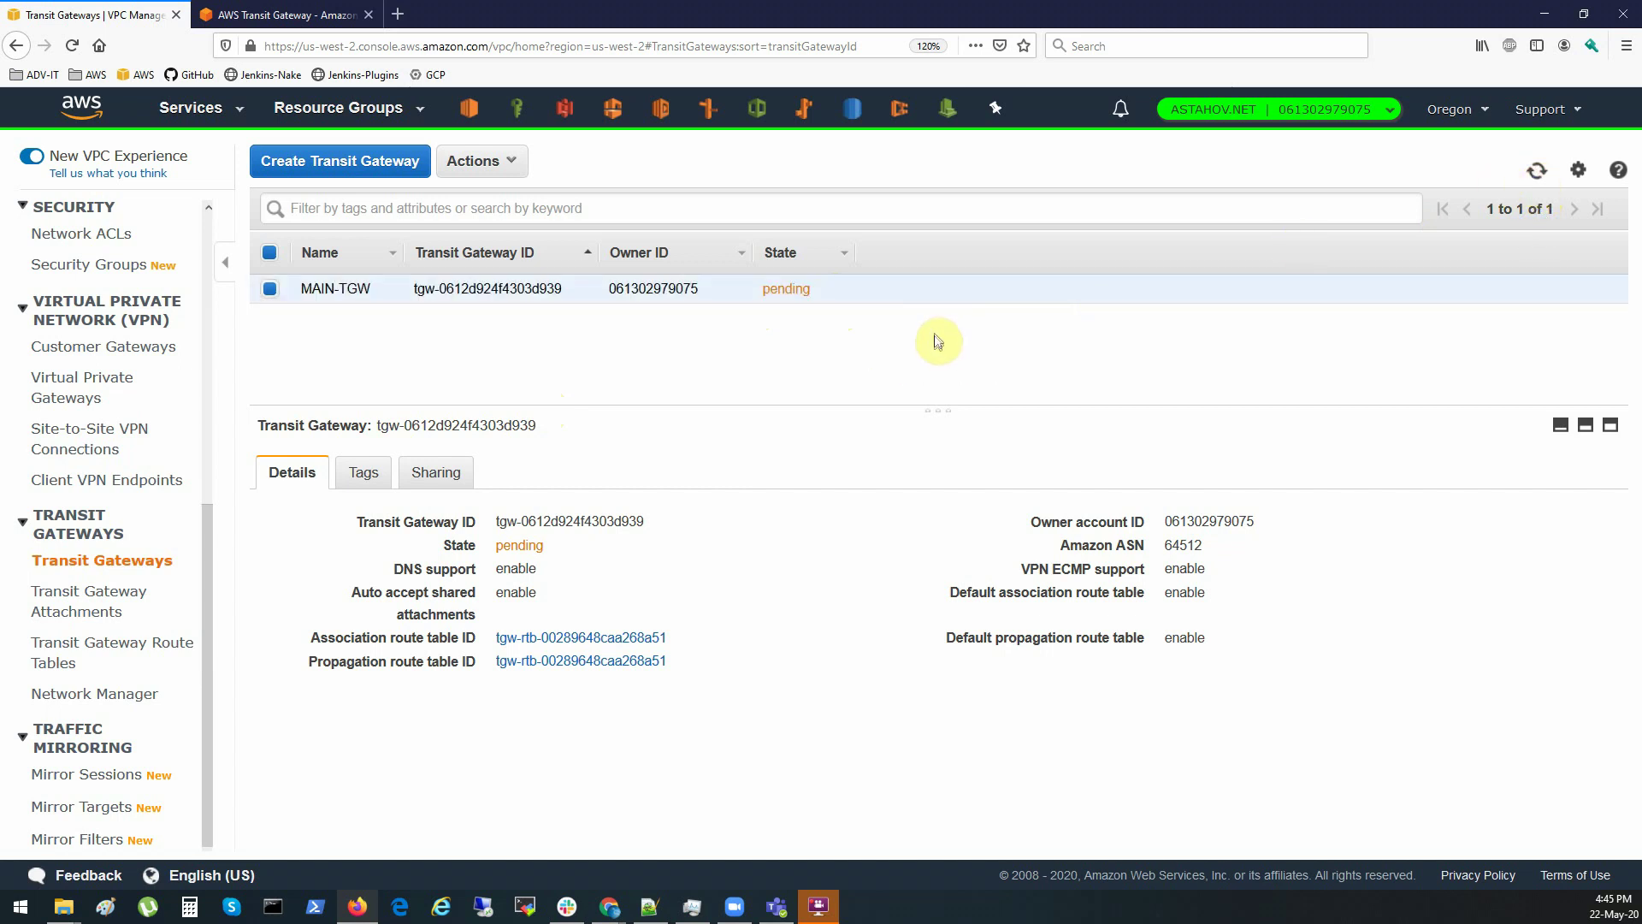
left_click_drag(935, 411, 942, 387)
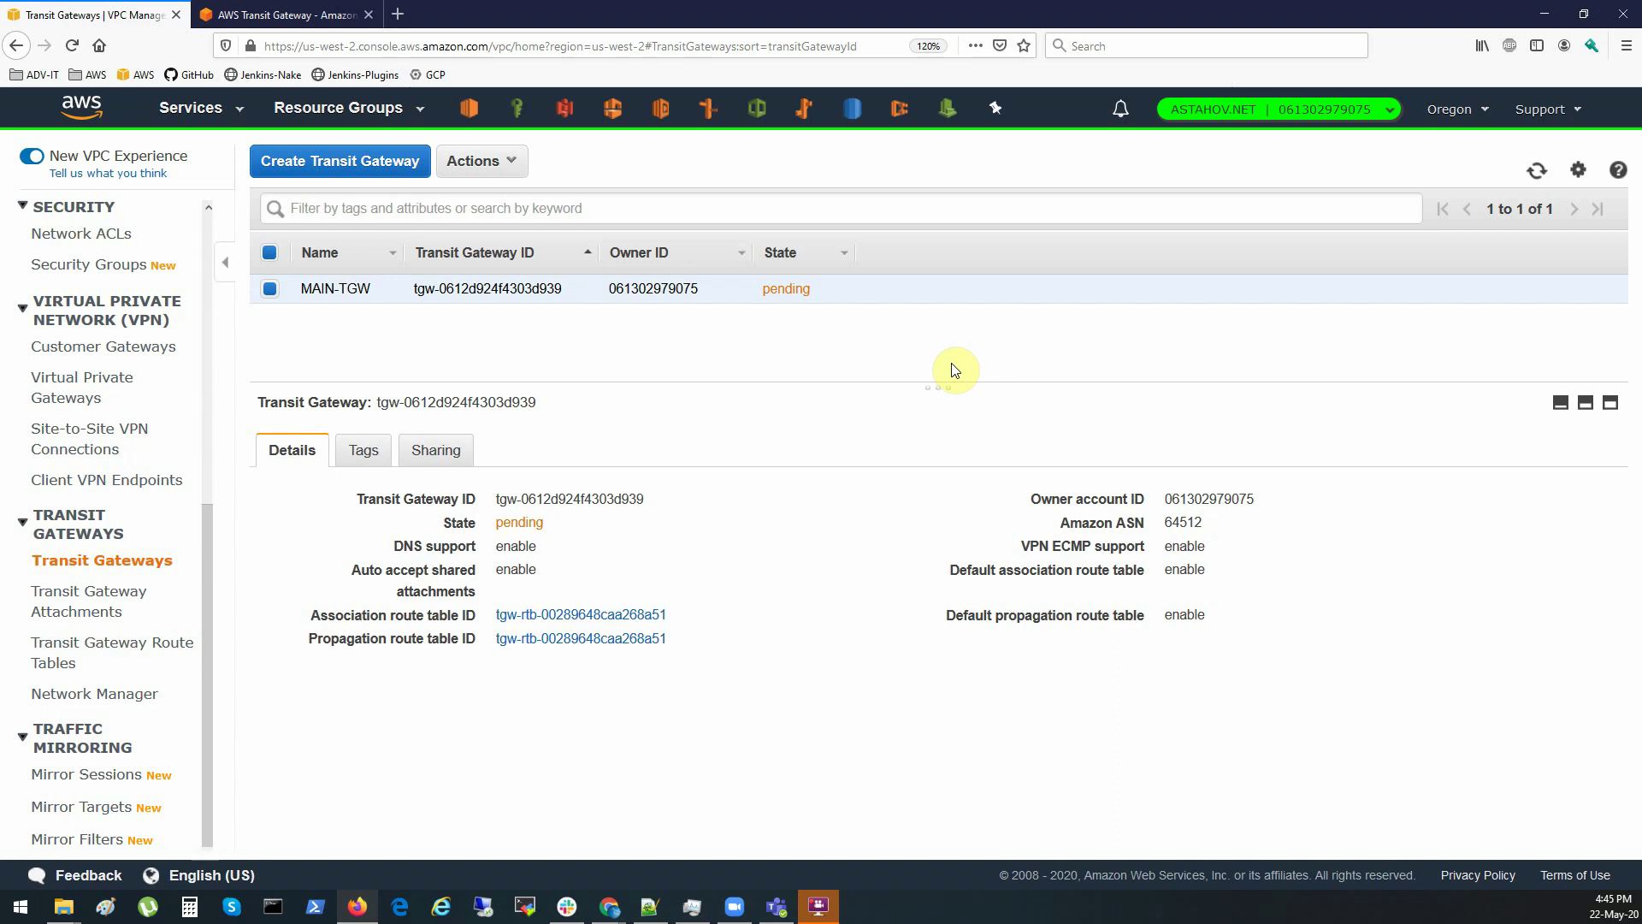
left_click(1537, 176)
left_click(1538, 172)
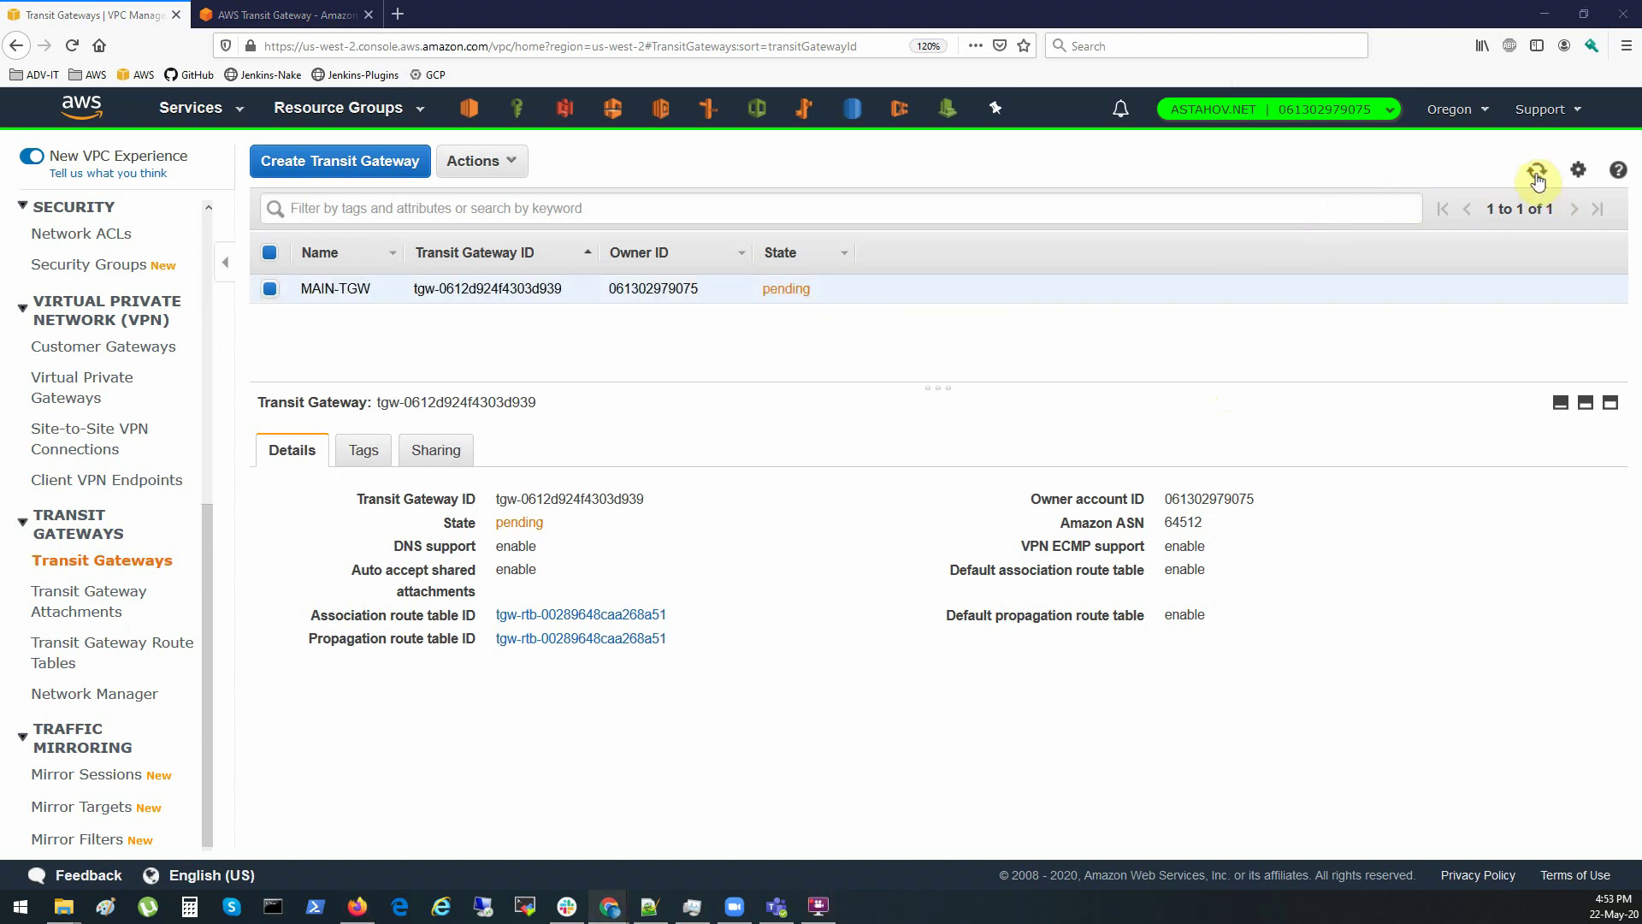
left_click(1537, 176)
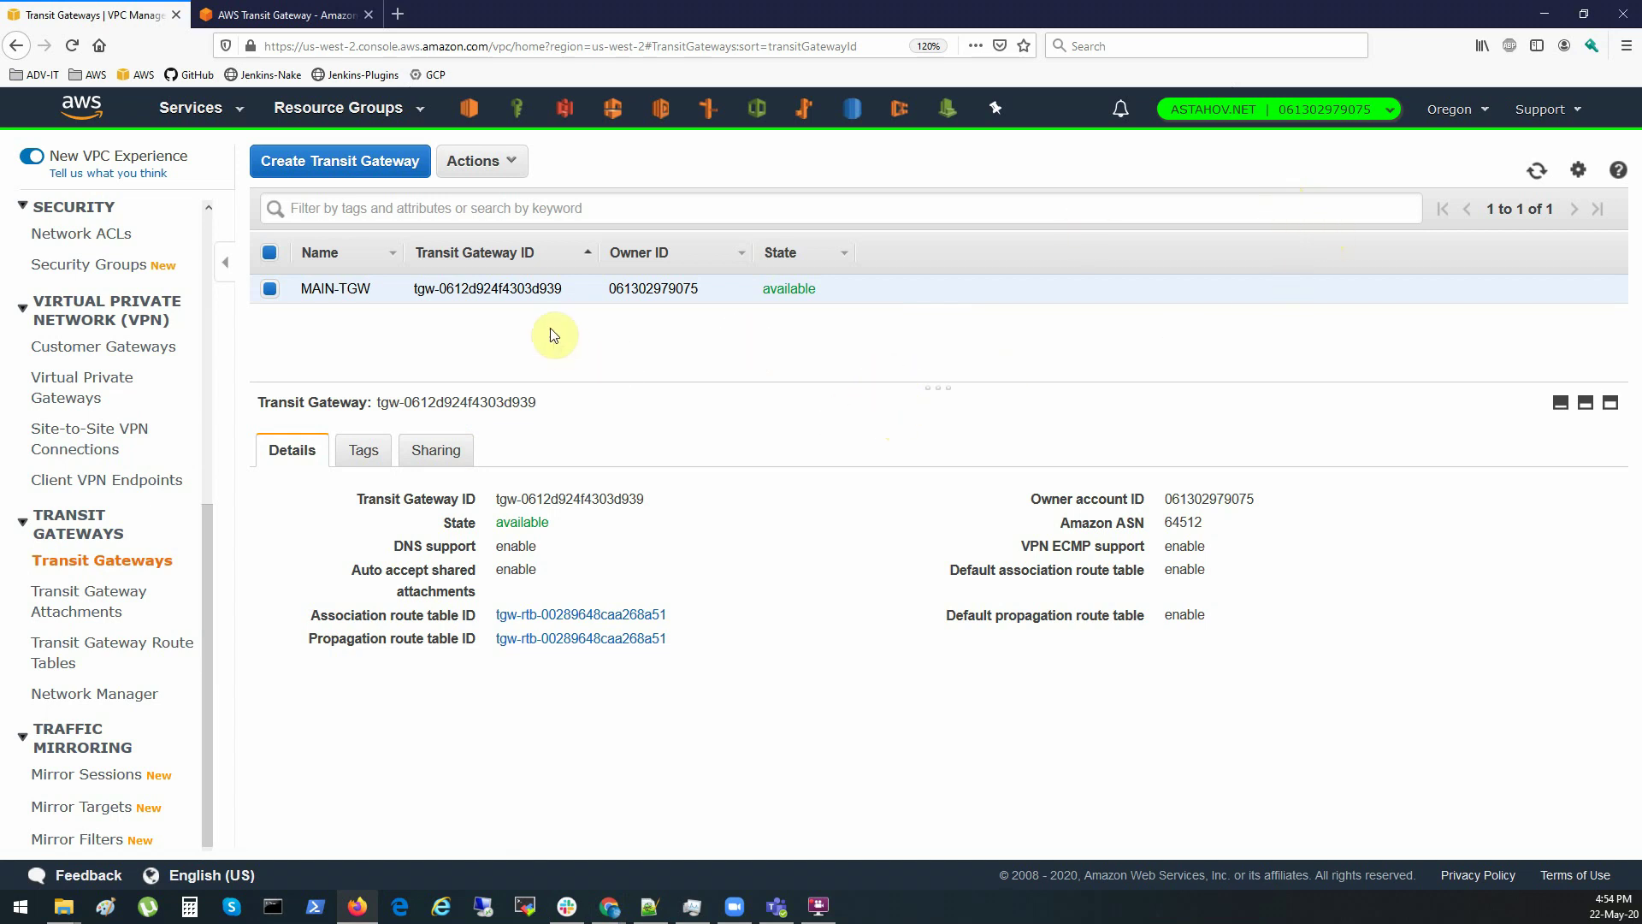
left_click_drag(589, 294, 300, 291)
left_click(420, 345)
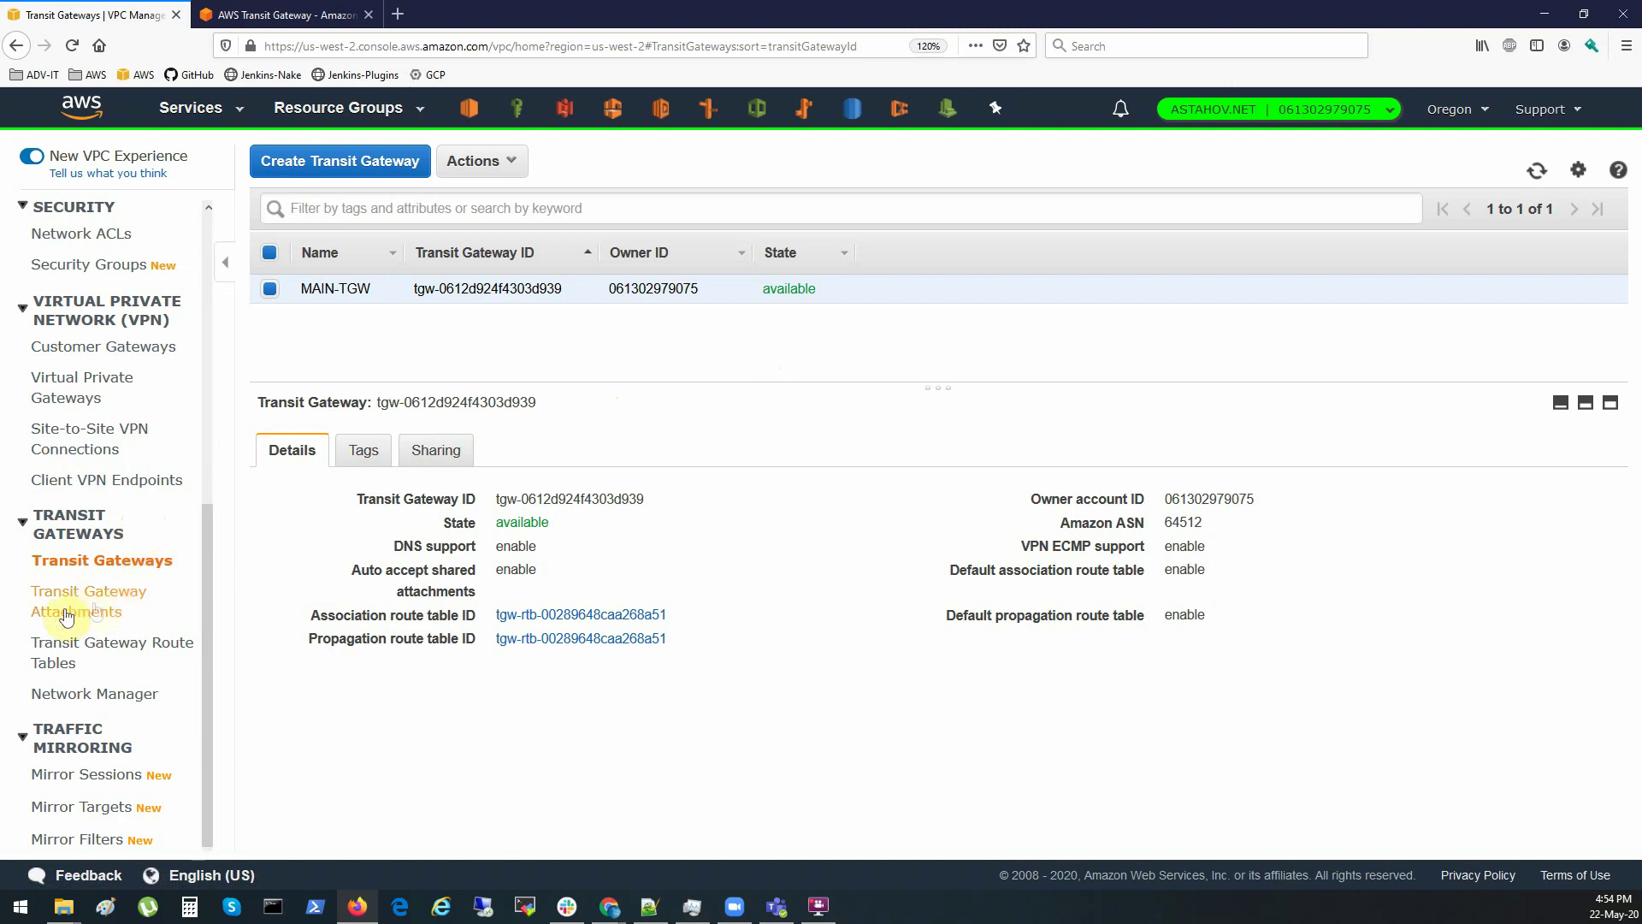
Inspect the associations, propagations and routes of the default transit gateway route table
left_click(96, 658)
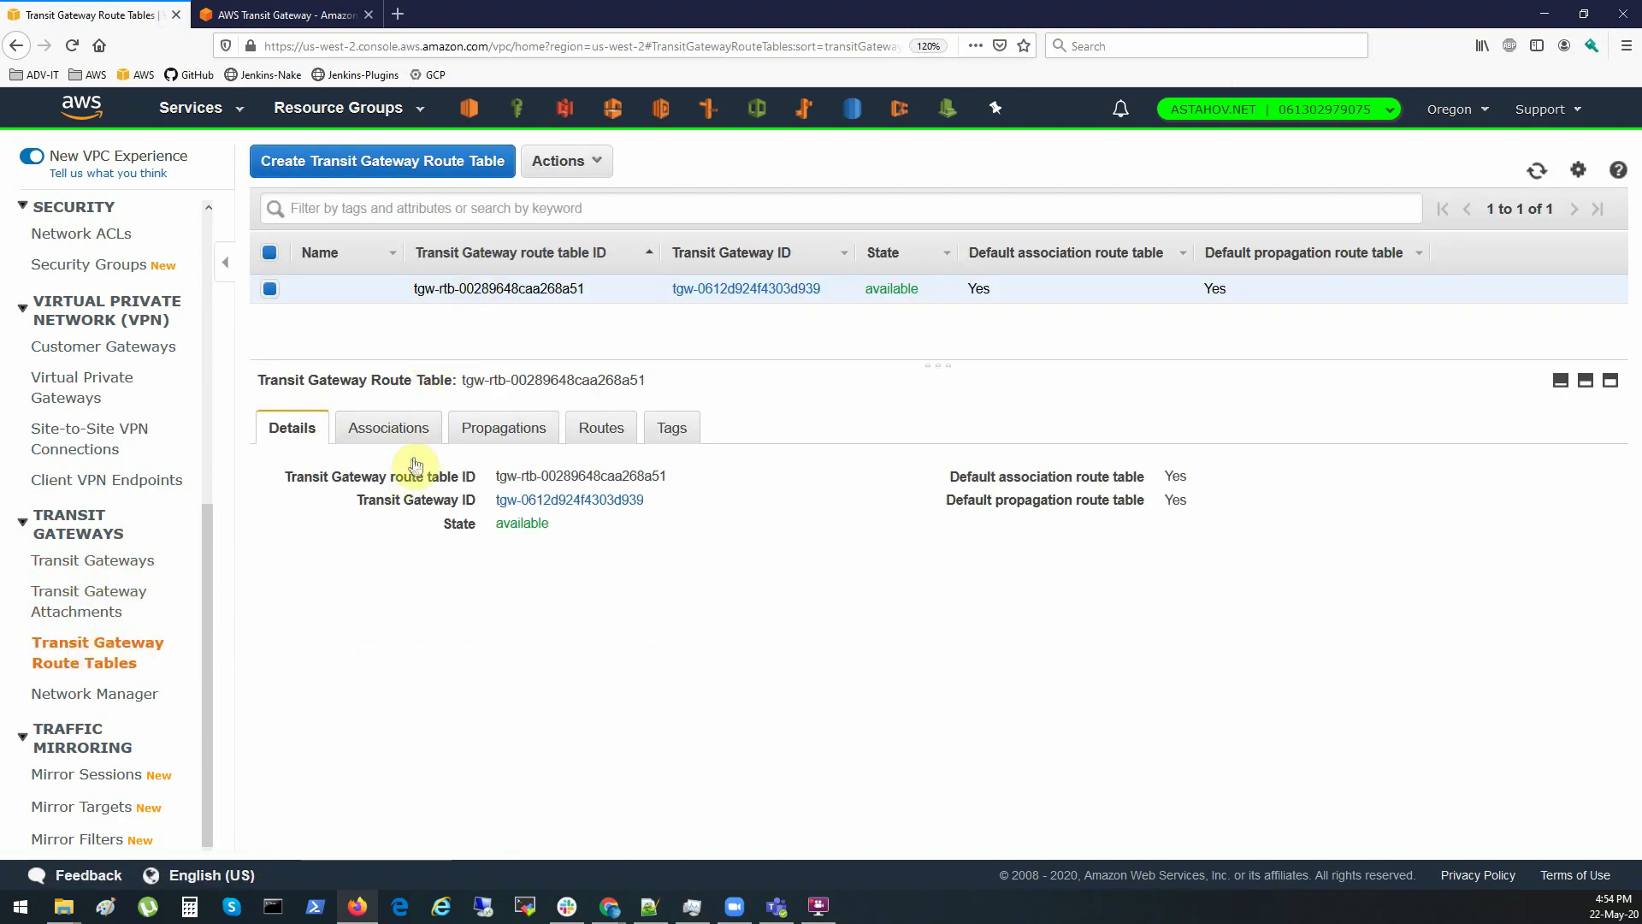
left_click(395, 433)
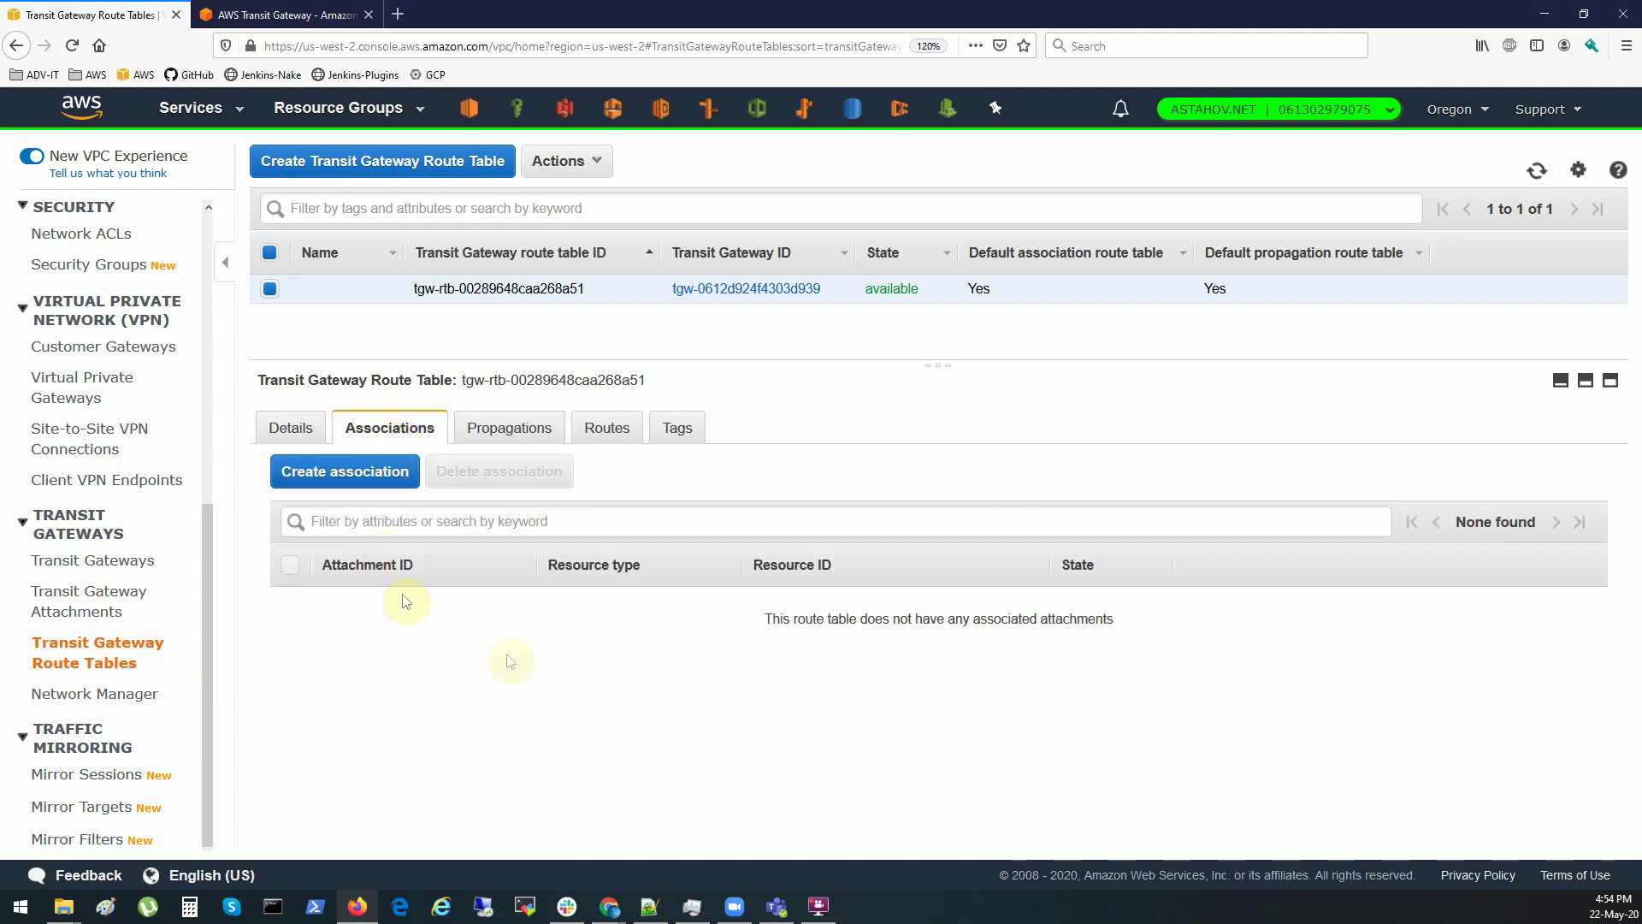
left_click(509, 428)
left_click(604, 438)
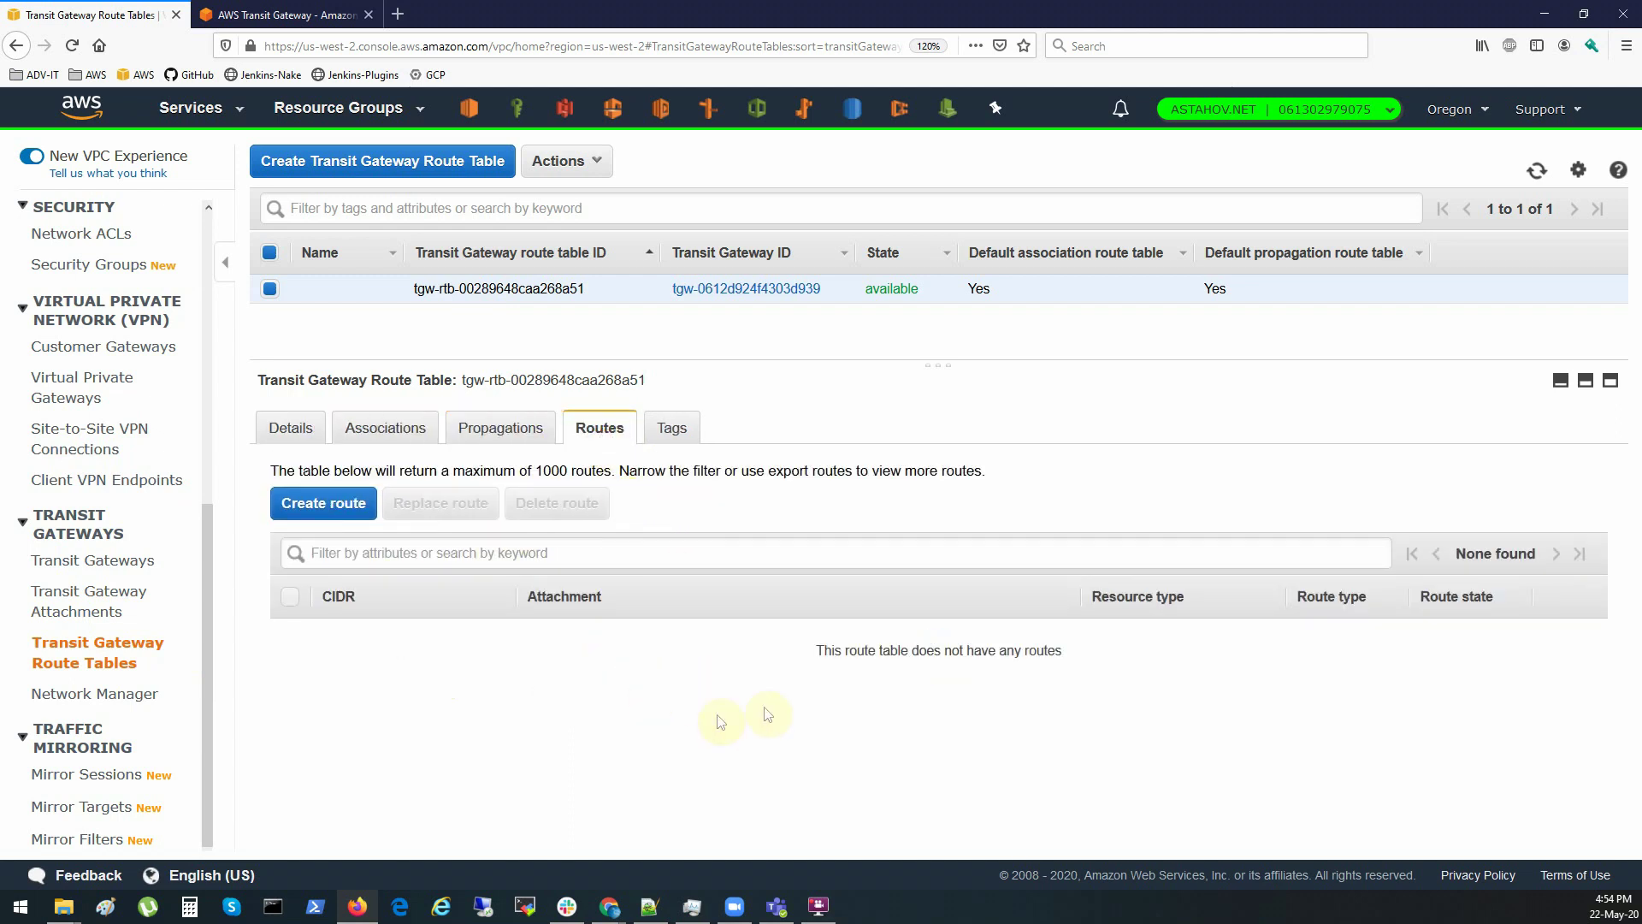
Start a new transit gateway attachment and choose MAIN-TGW as its transit gateway
left_click(298, 428)
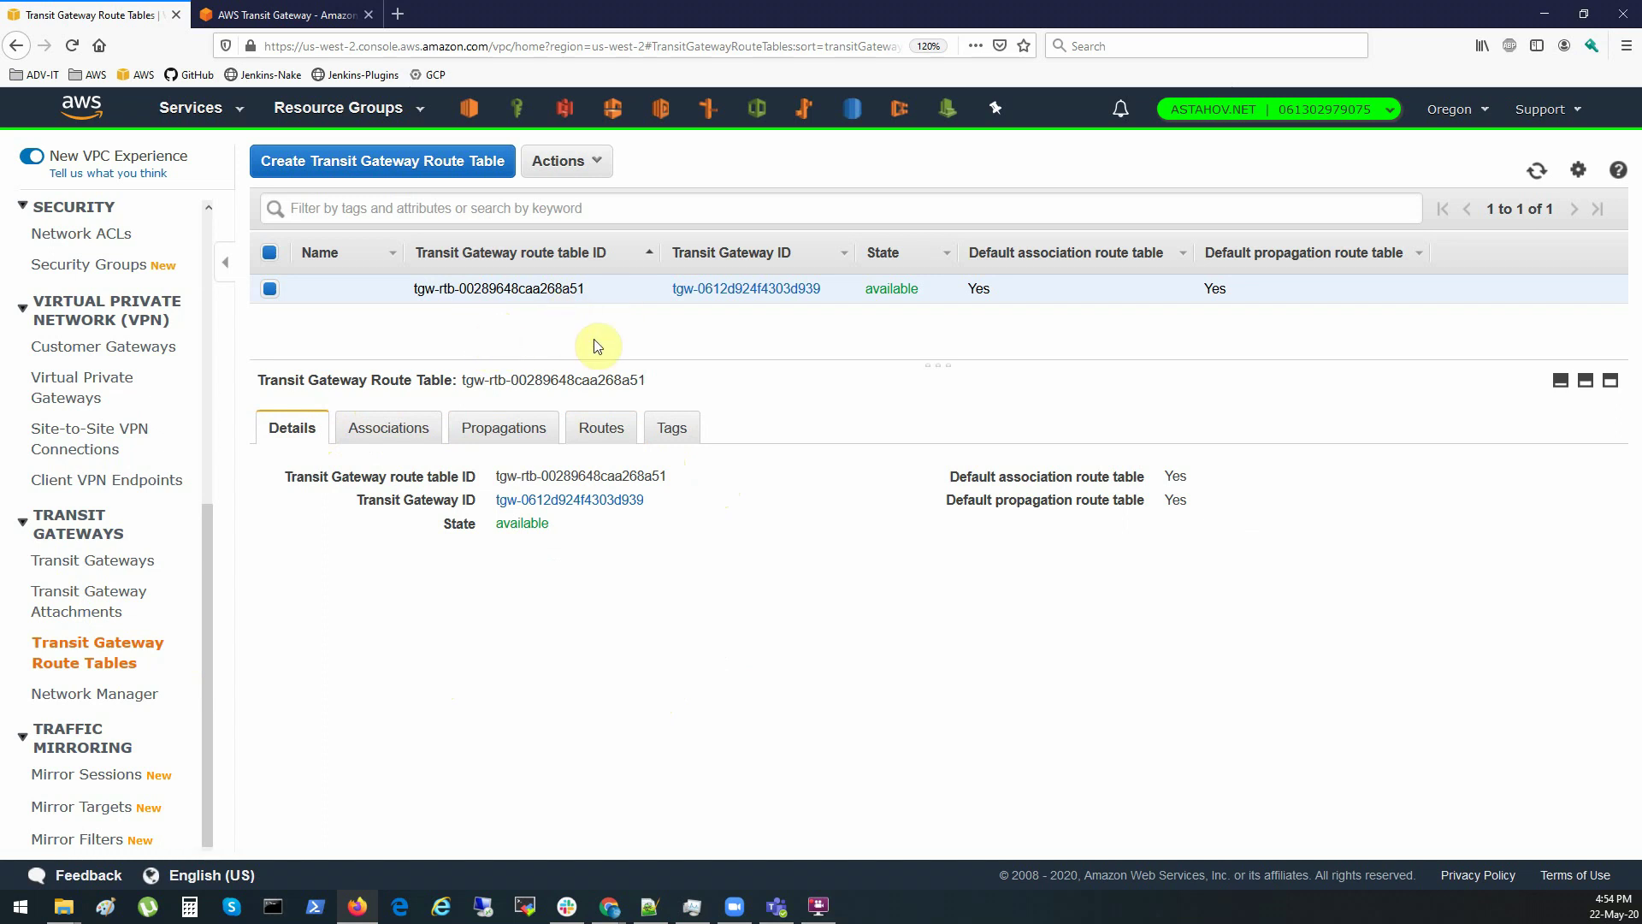
left_click(88, 605)
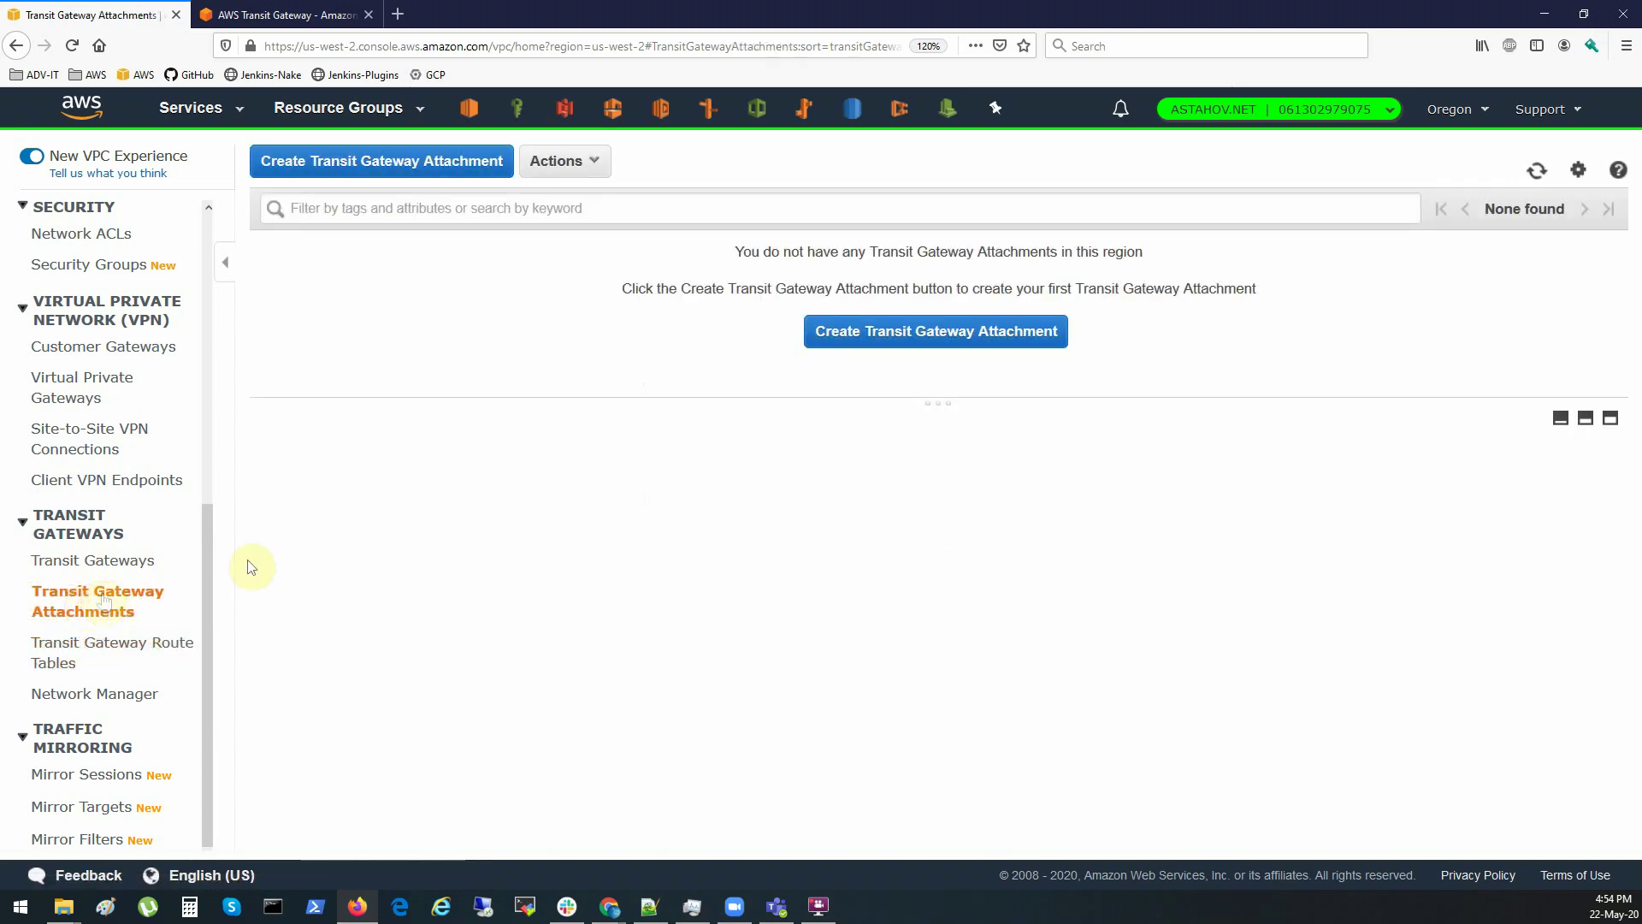
left_click(898, 331)
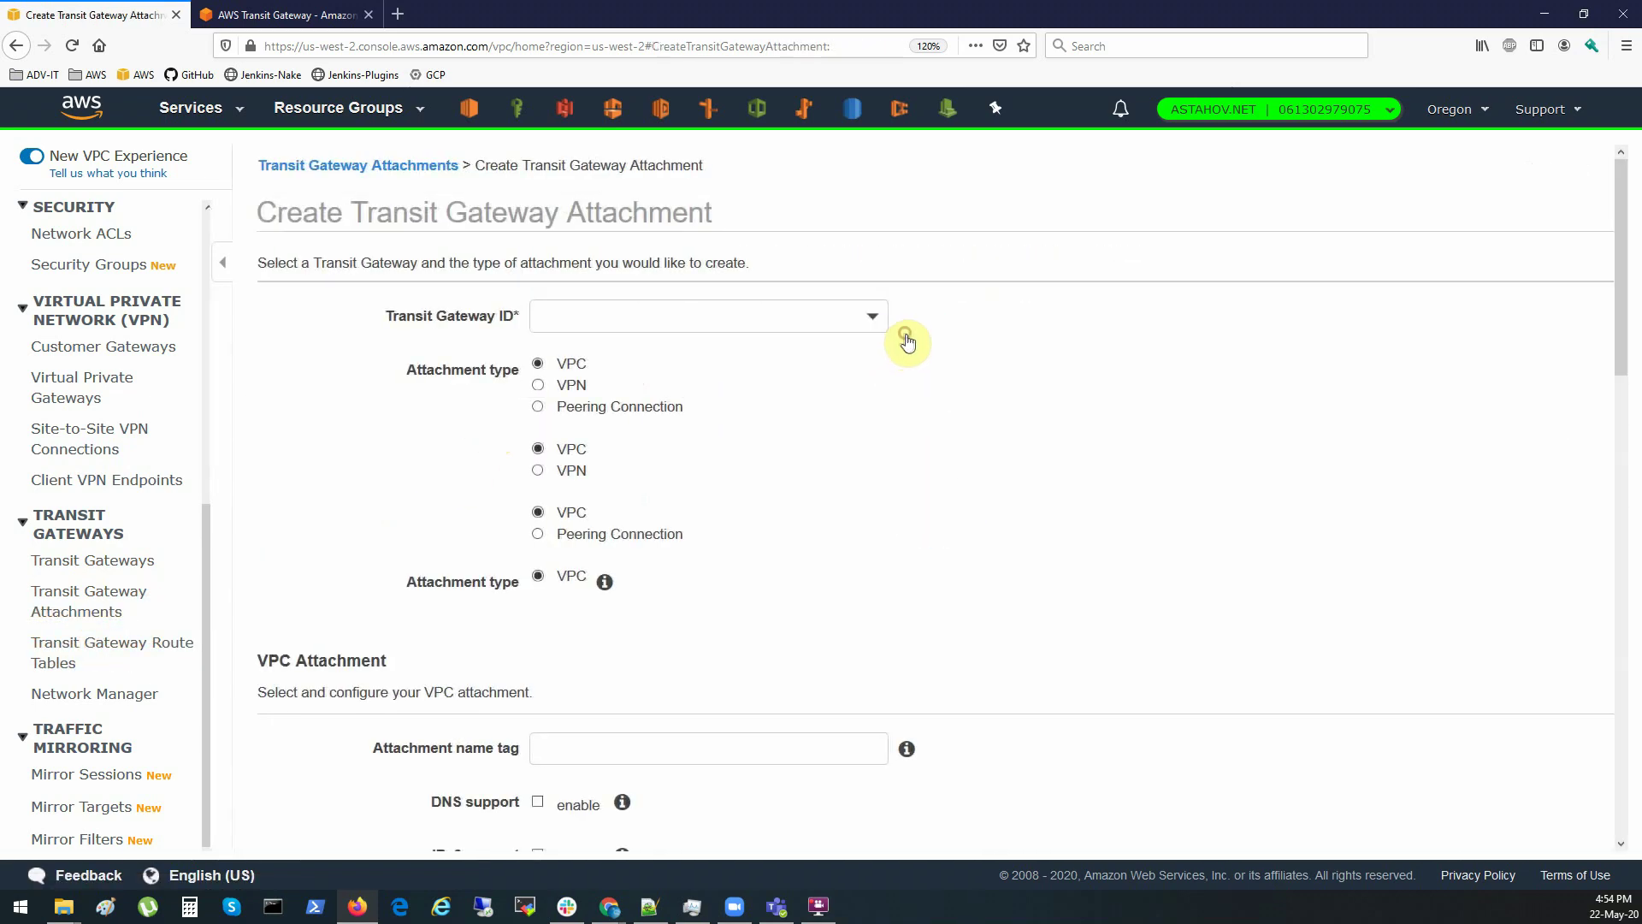
left_click(513, 317)
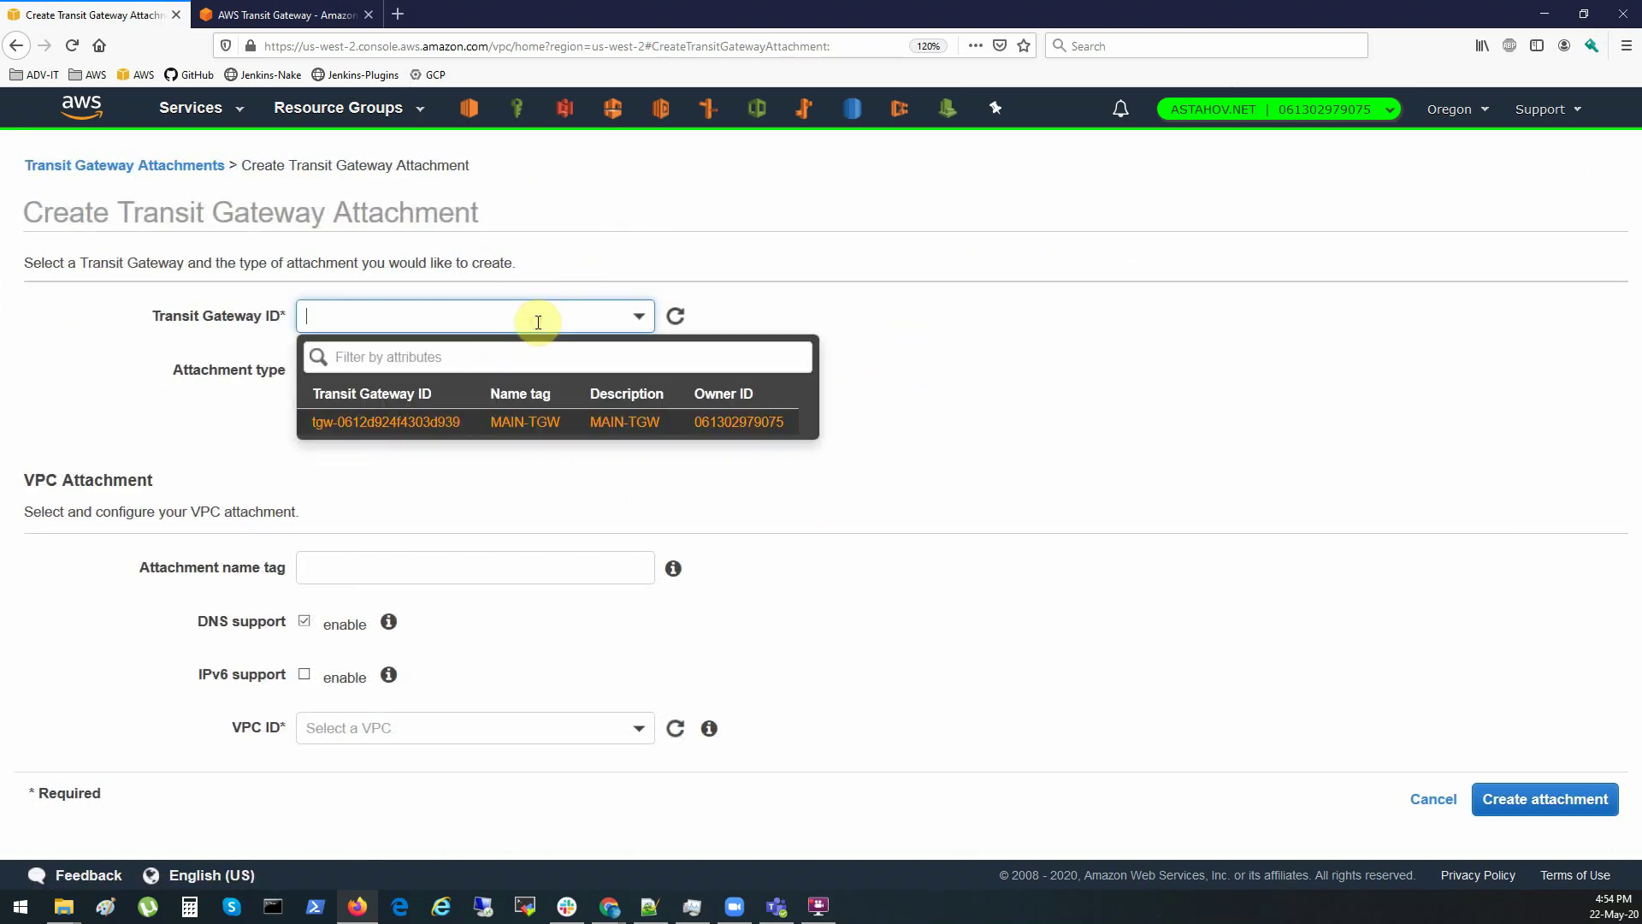
left_click(443, 440)
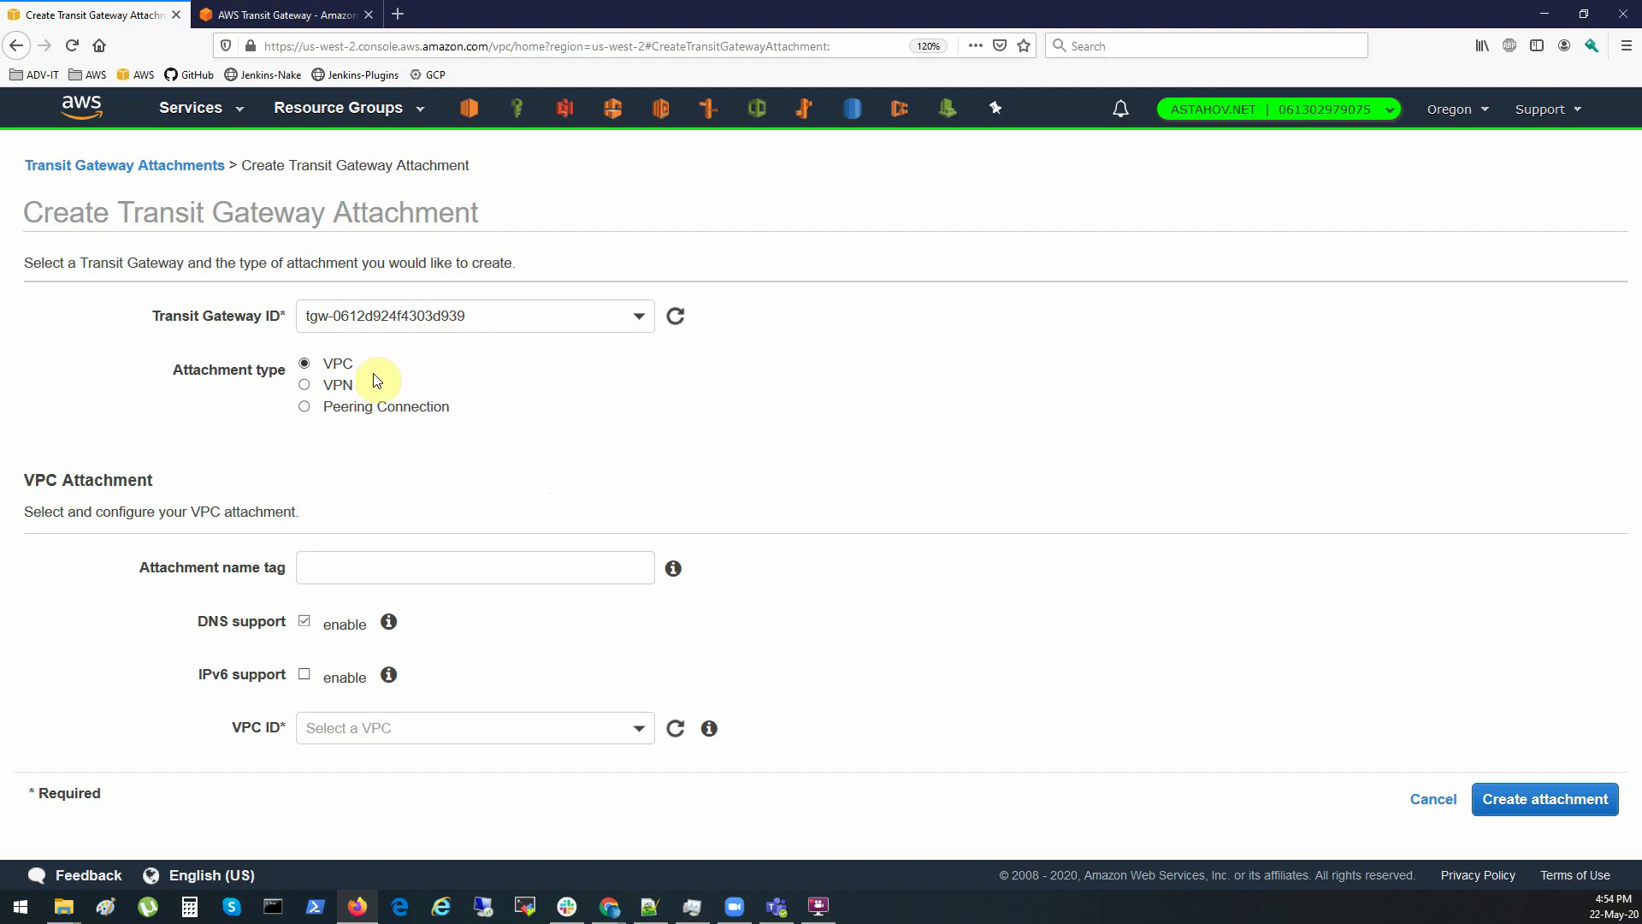
Examine the settings of the VPN and Peering Connection attachment types and return the type to VPC
left_click(306, 386)
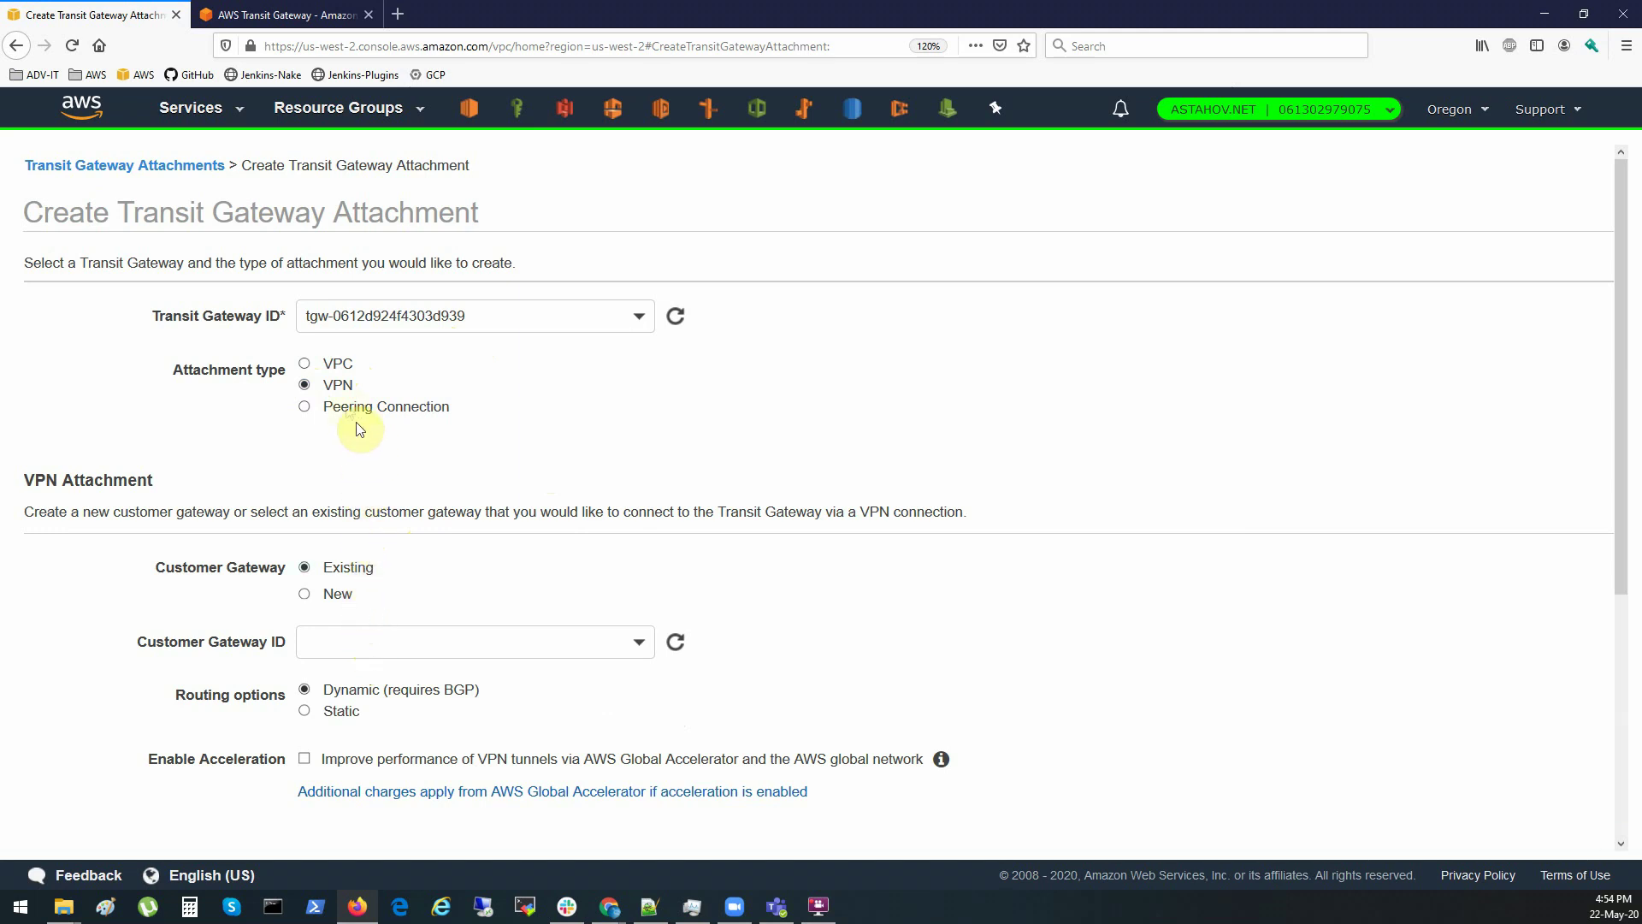
left_click(306, 409)
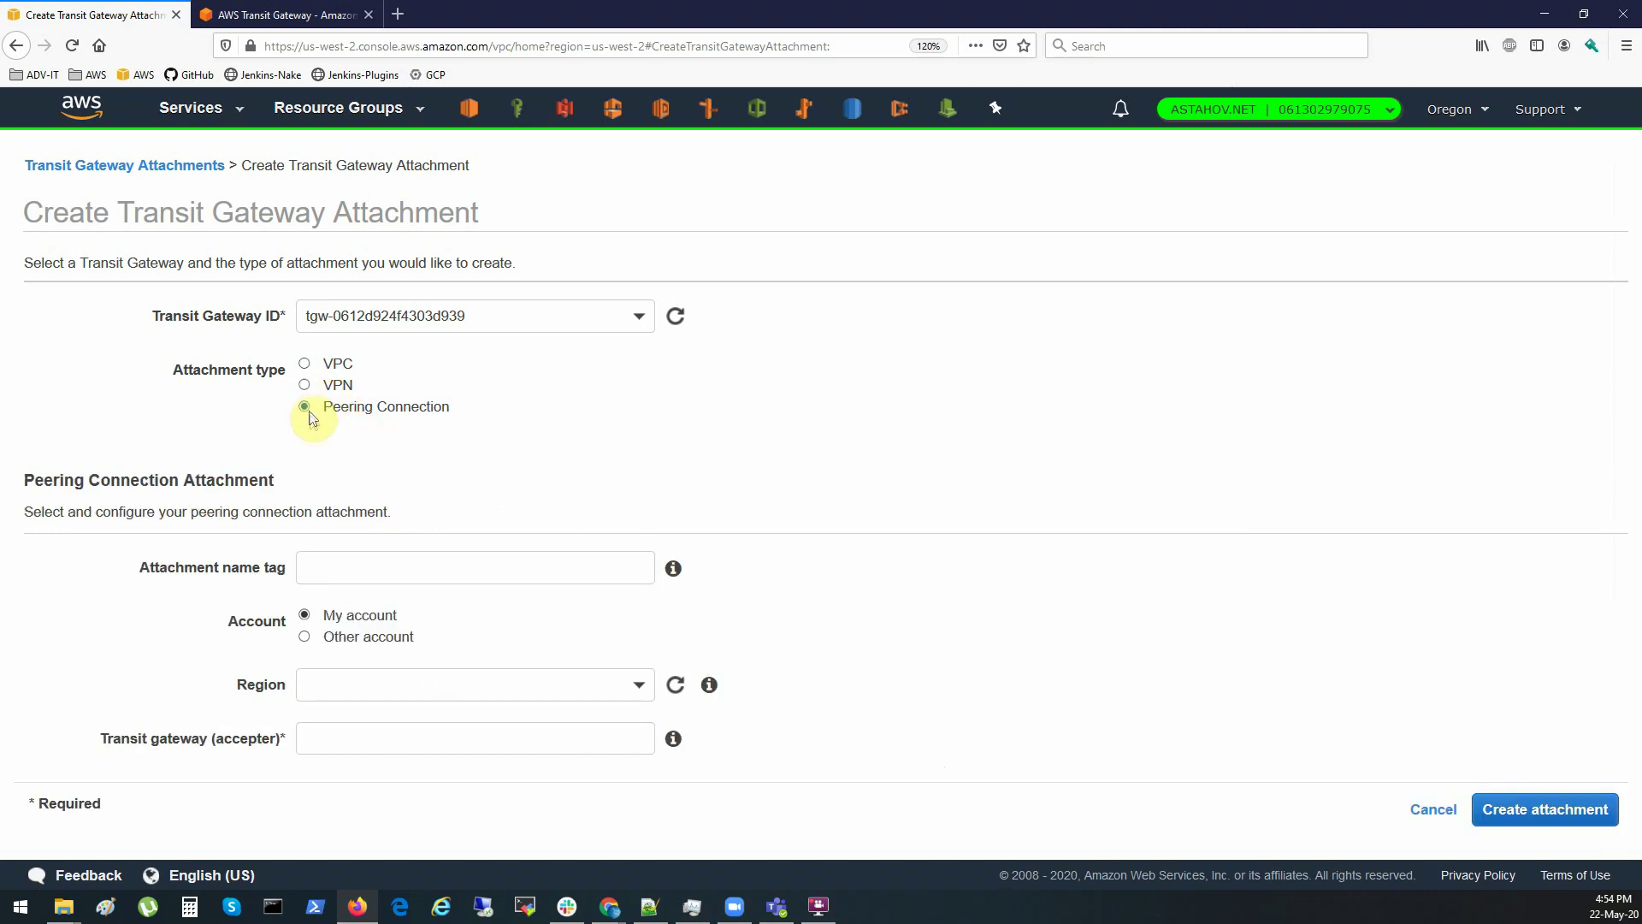
left_click(366, 691)
left_click(795, 678)
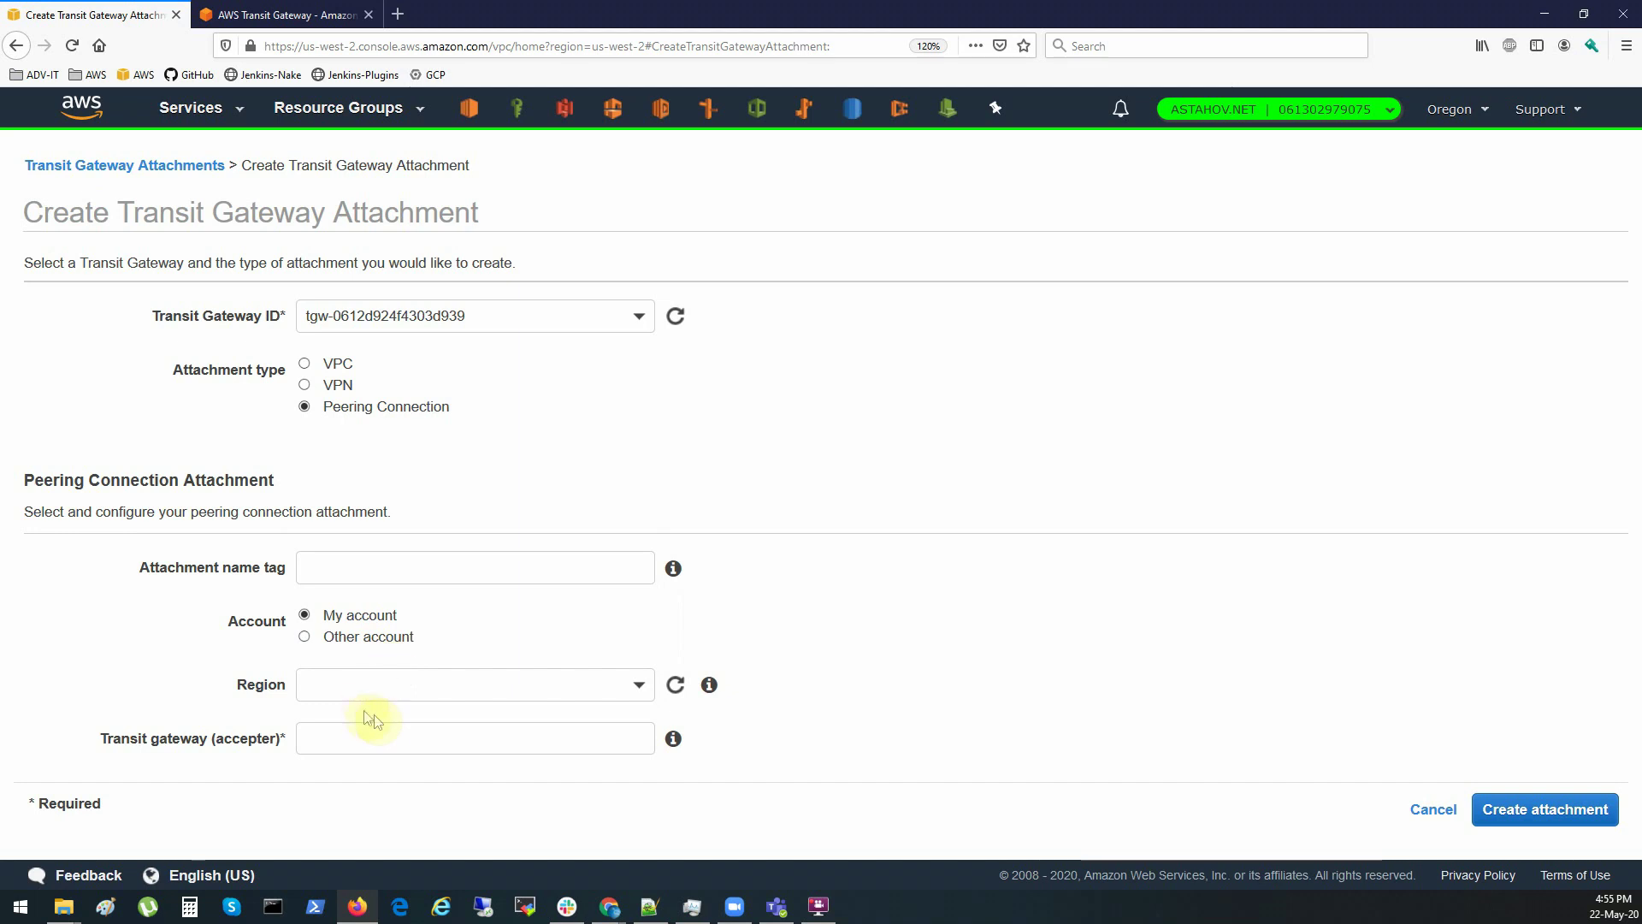
left_click(323, 738)
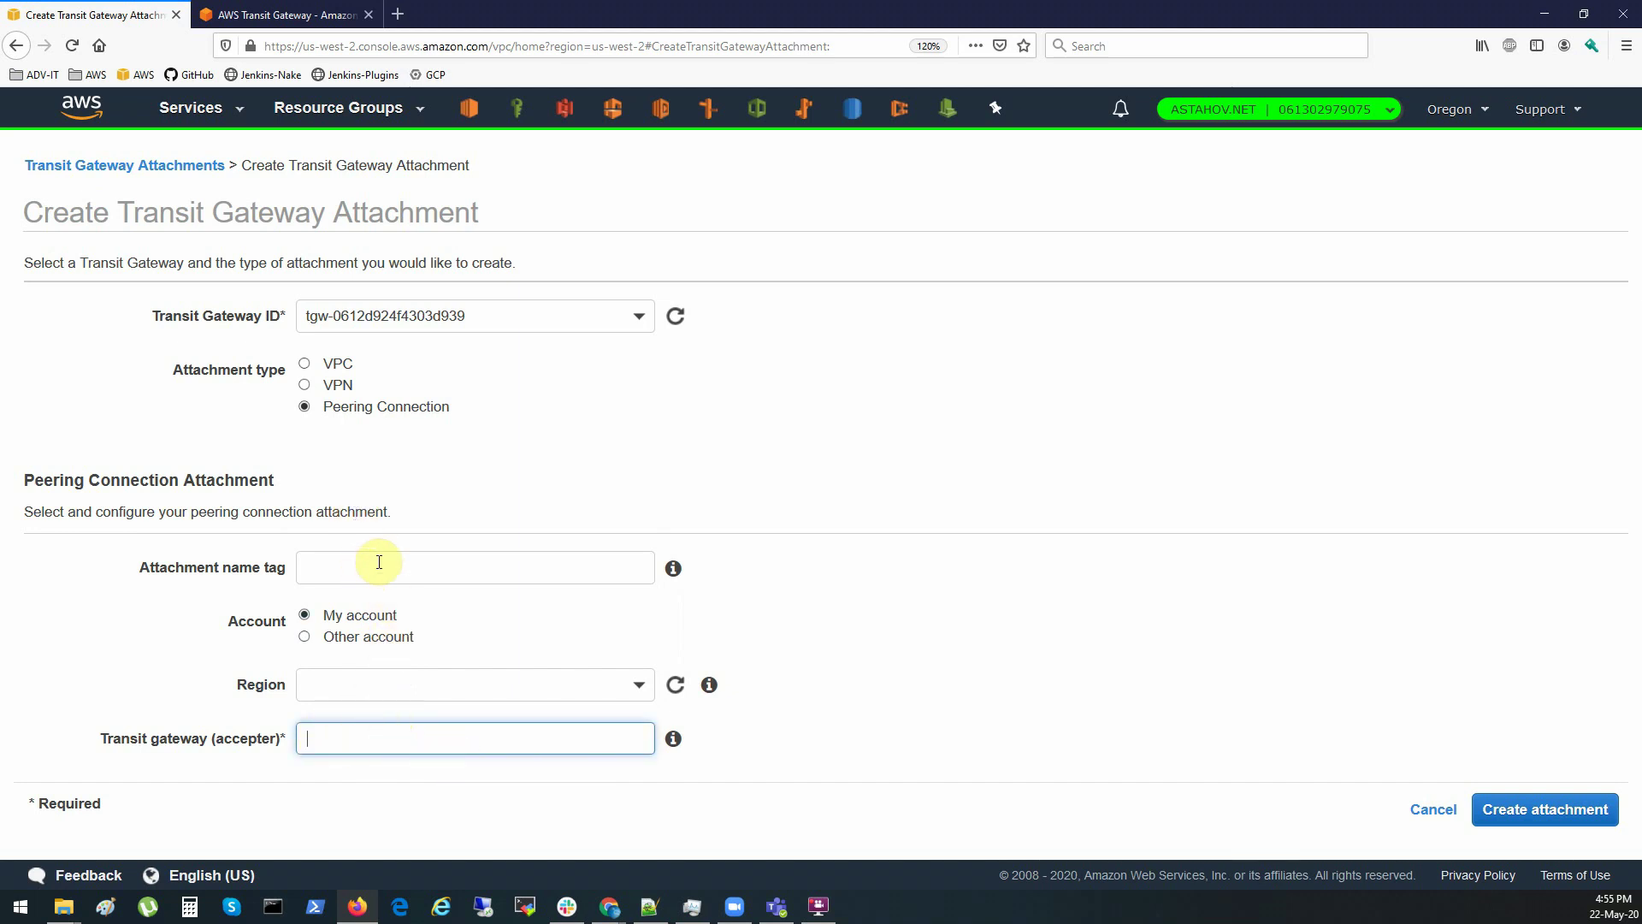
left_click(336, 368)
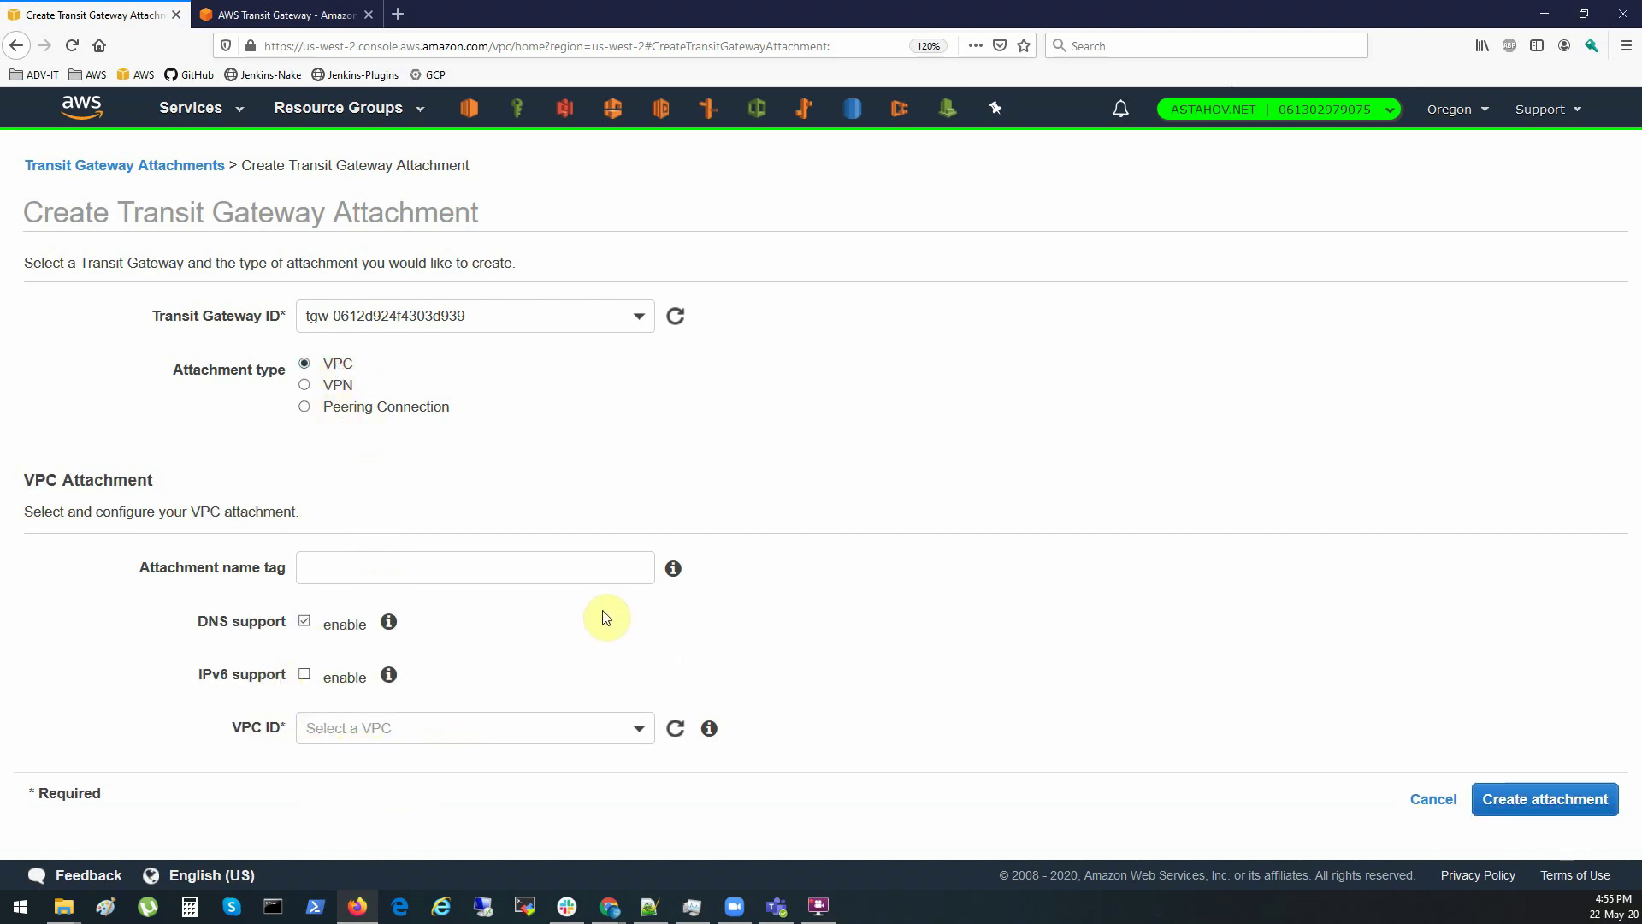
Name the attachment MAIN-1-ATTACH and assign it the ADV-MAIN-1 VPC with the Main-1 subnet in us-west-2d
left_click(549, 567)
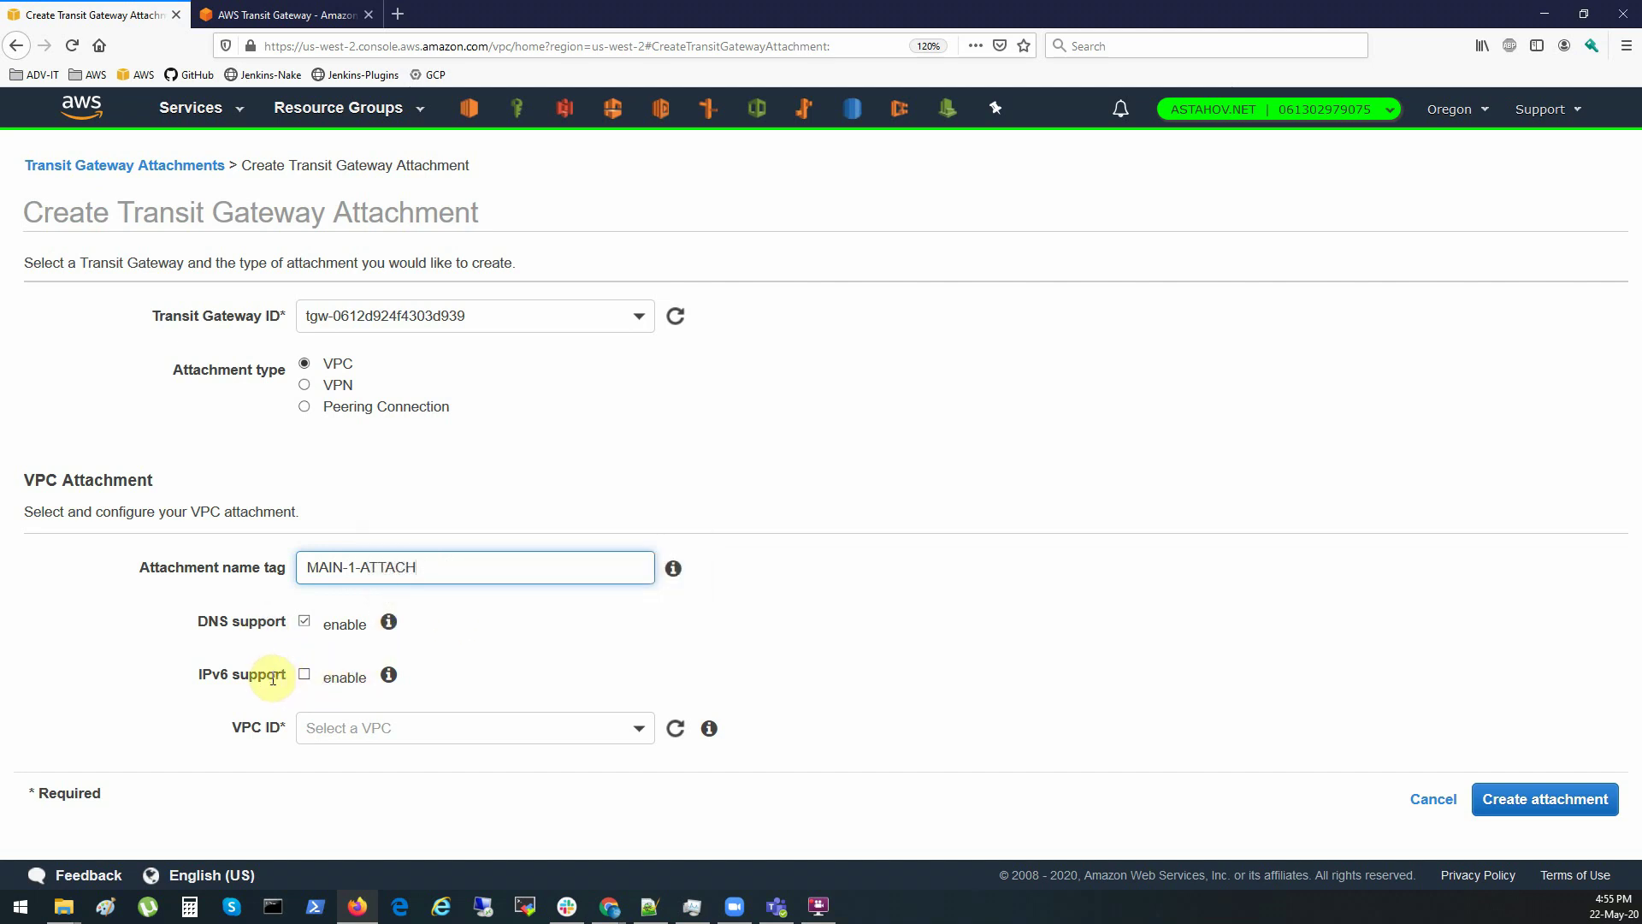
left_click(374, 730)
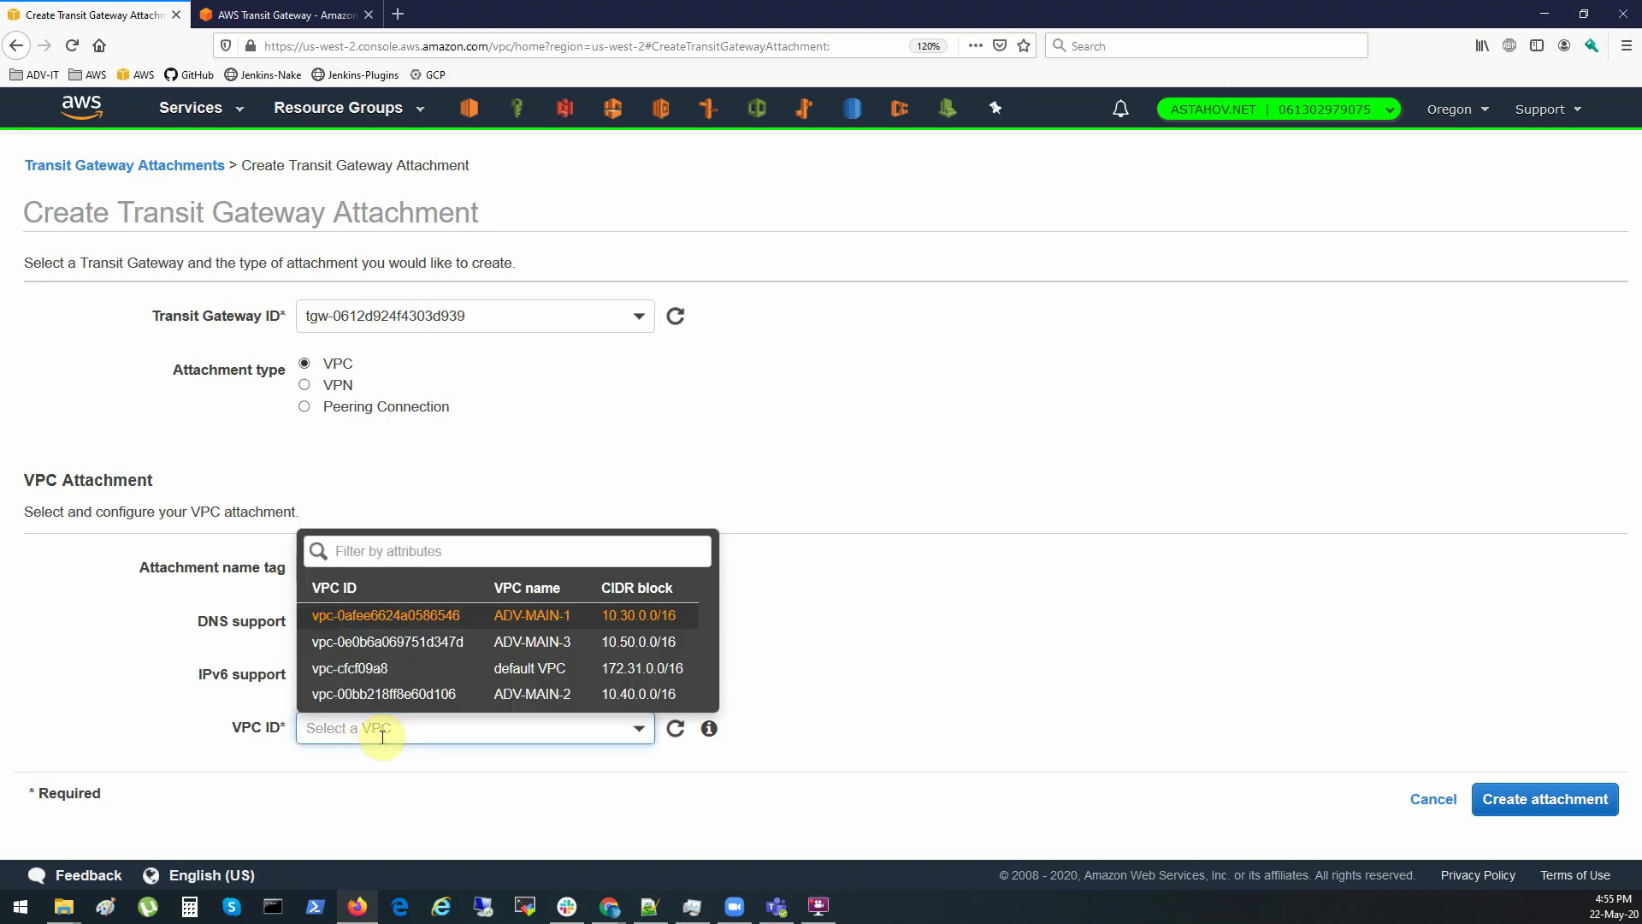
left_click(524, 616)
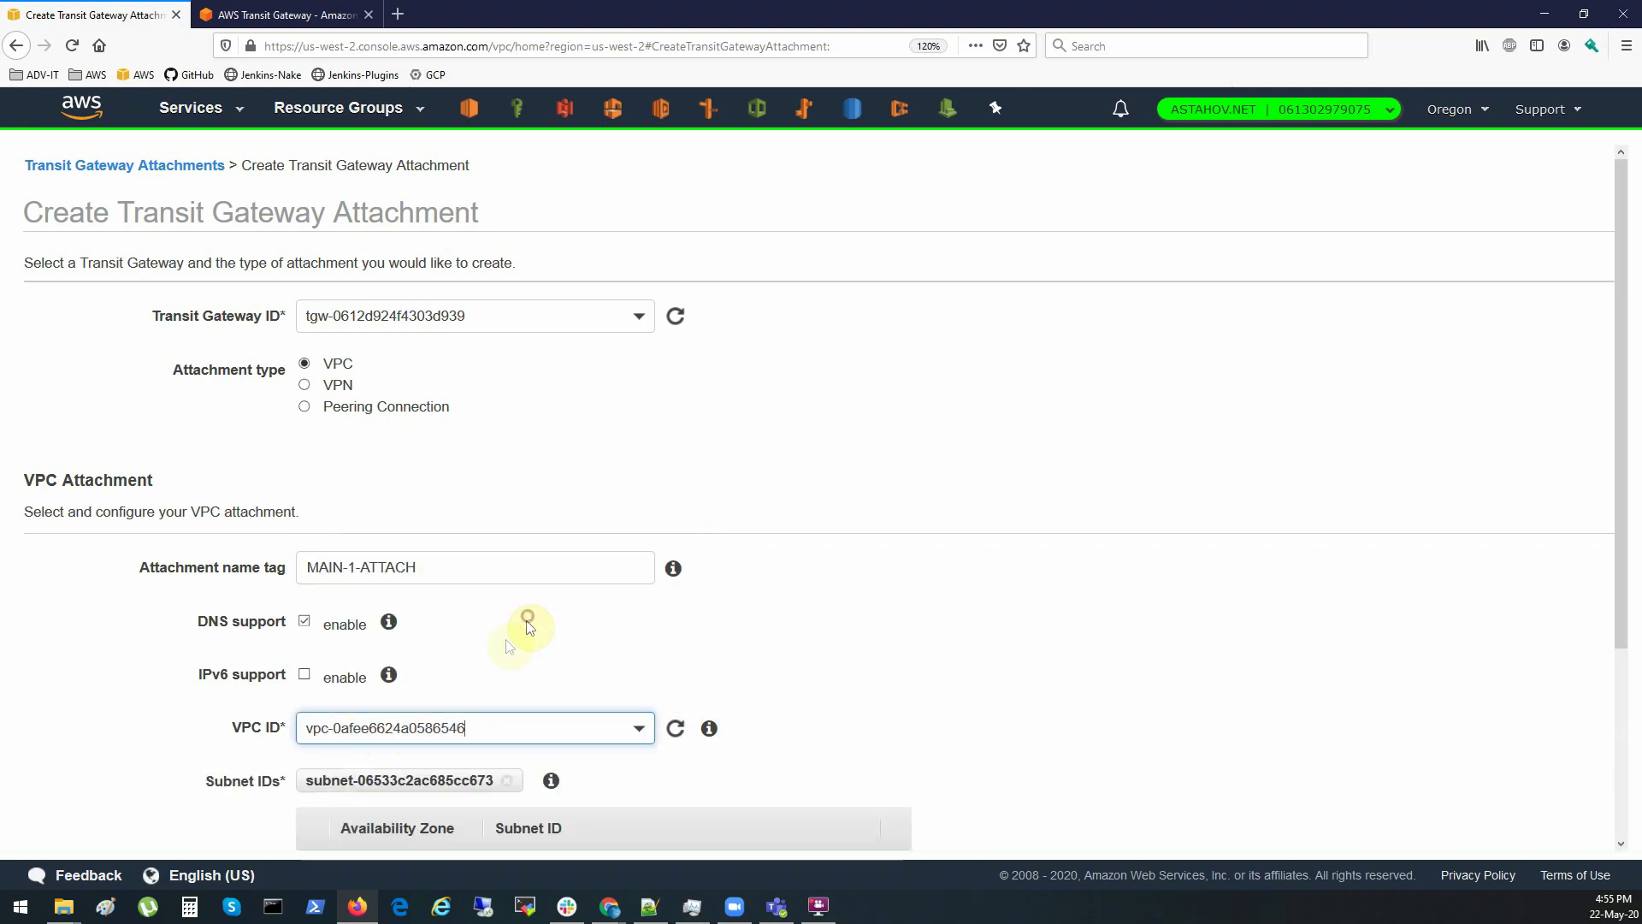
scroll(695, 686, "down", 4)
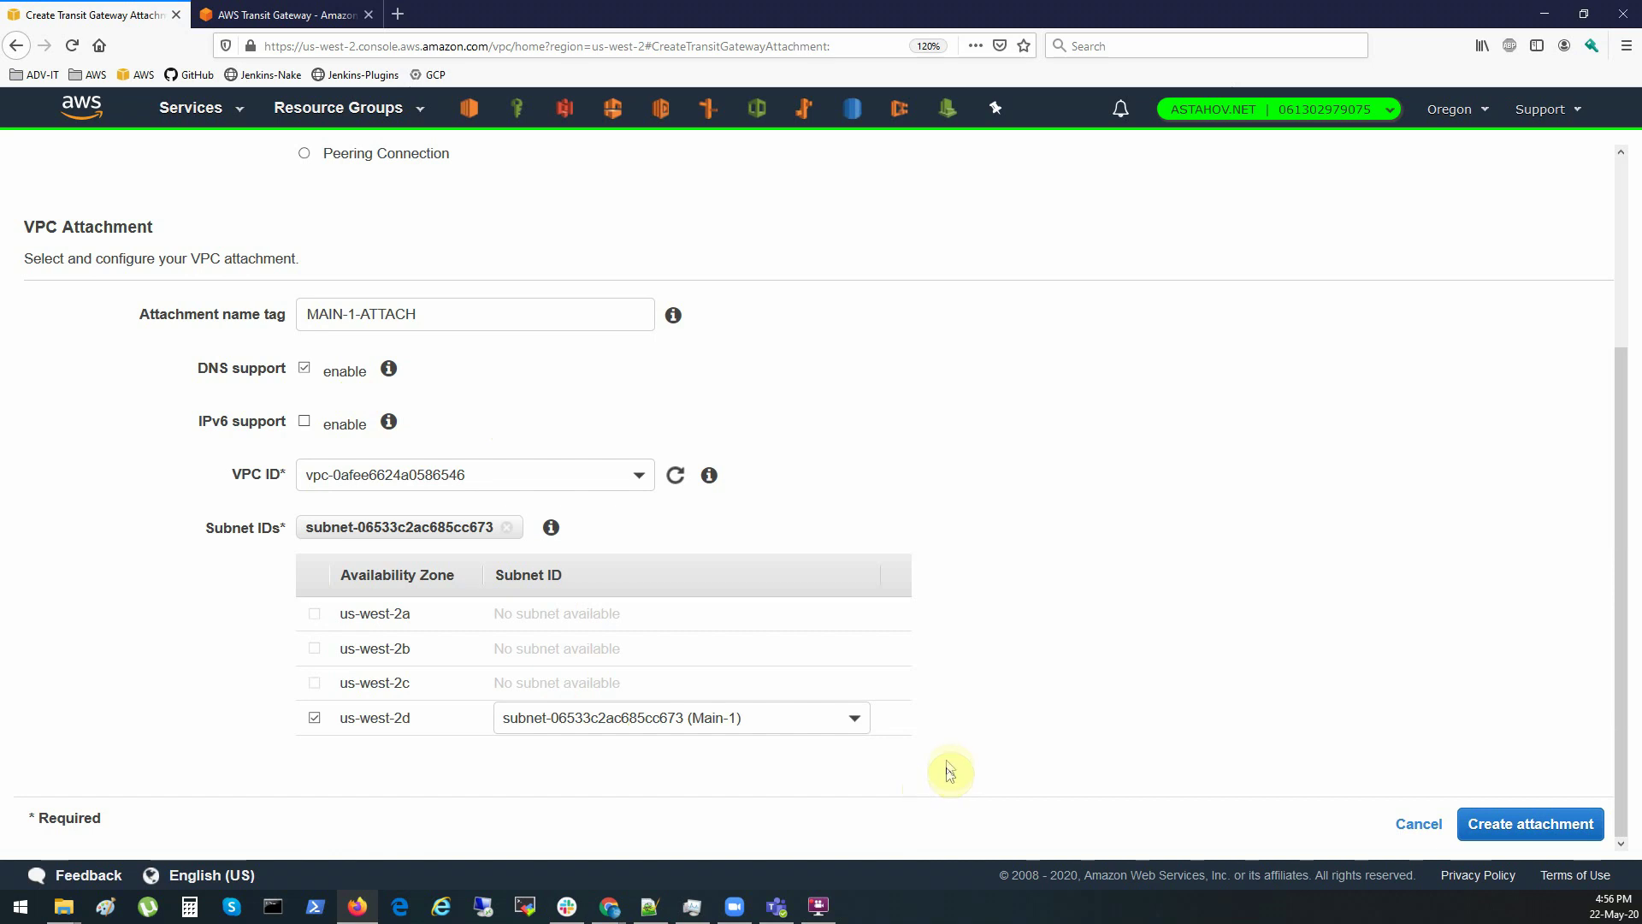
left_click(857, 733)
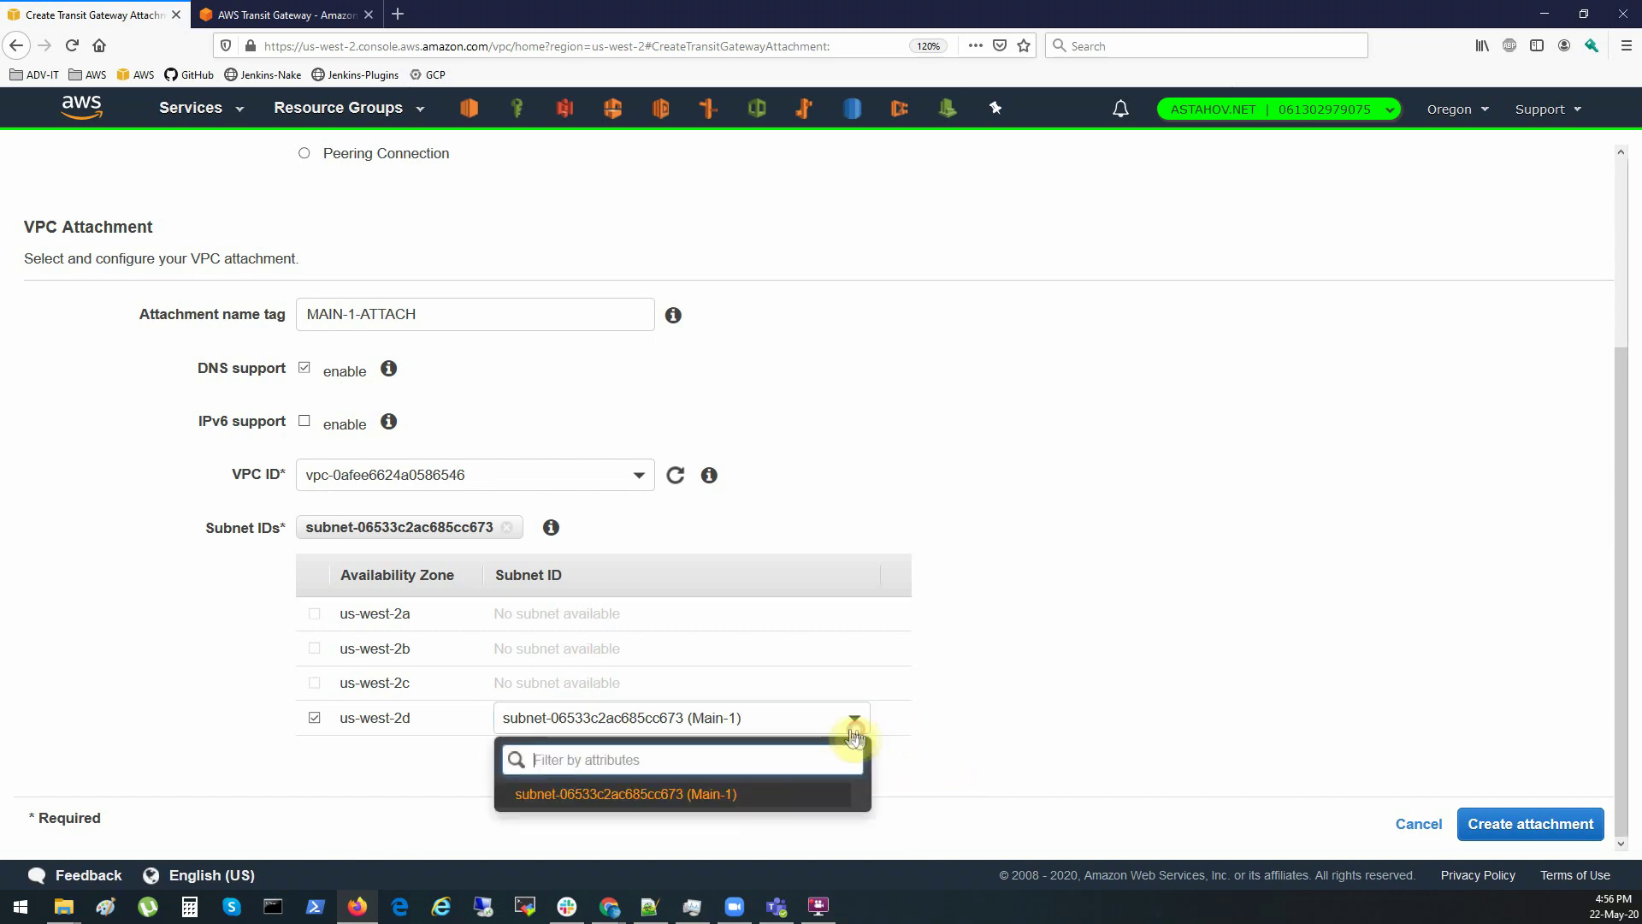
left_click(727, 795)
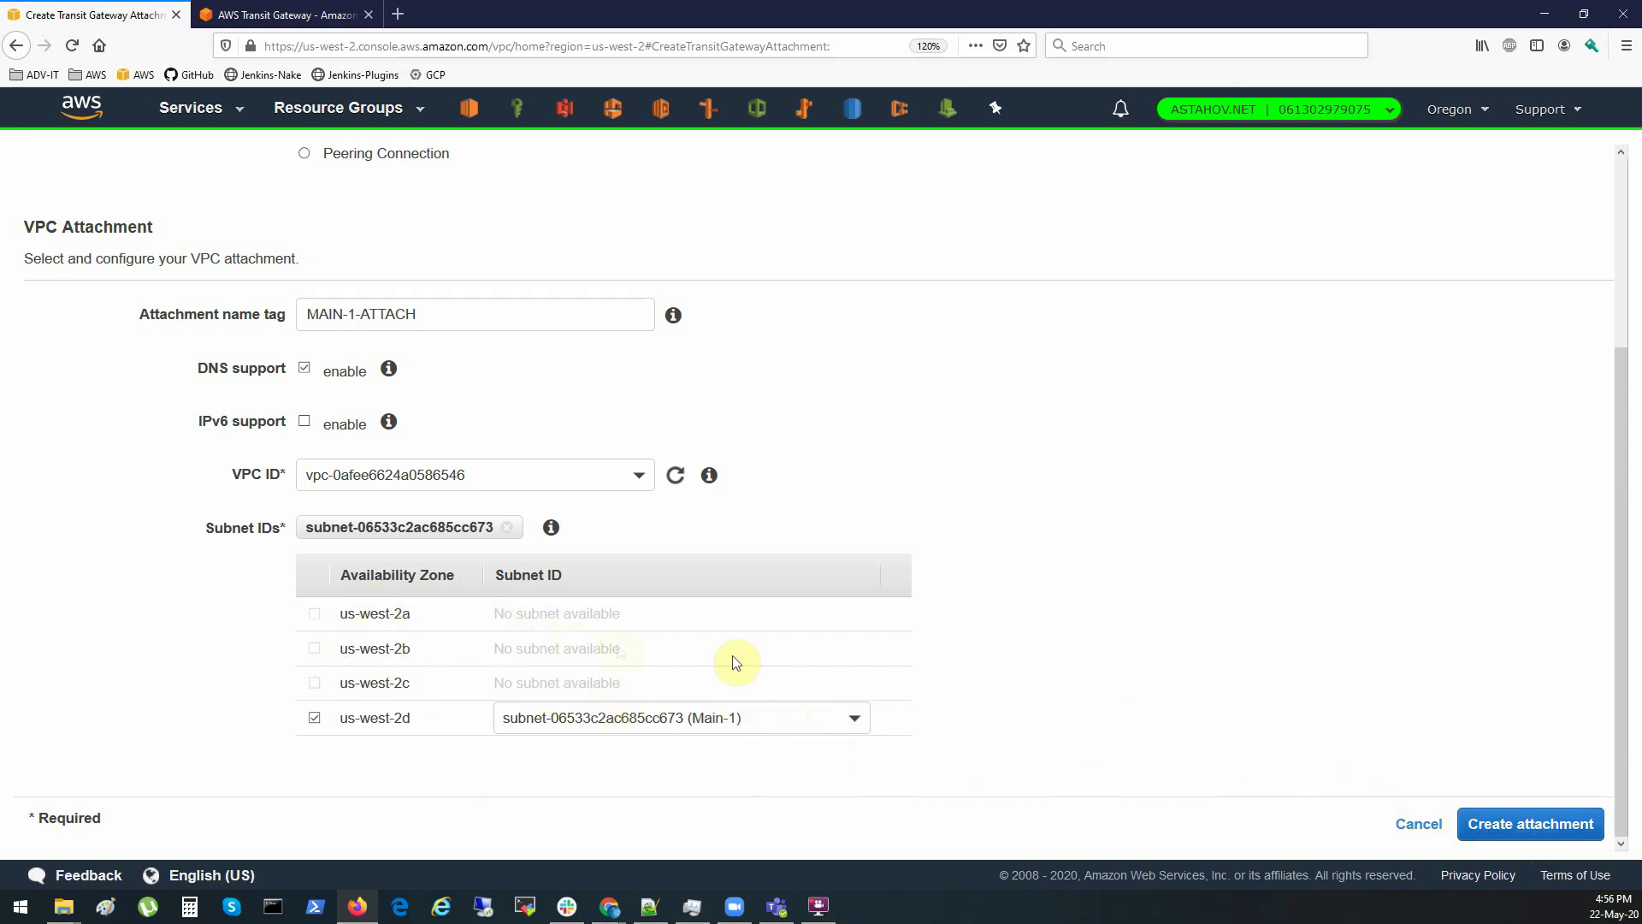
Create the MAIN-1-ATTACH attachment and refresh the attachment list to check its state
left_click(1517, 834)
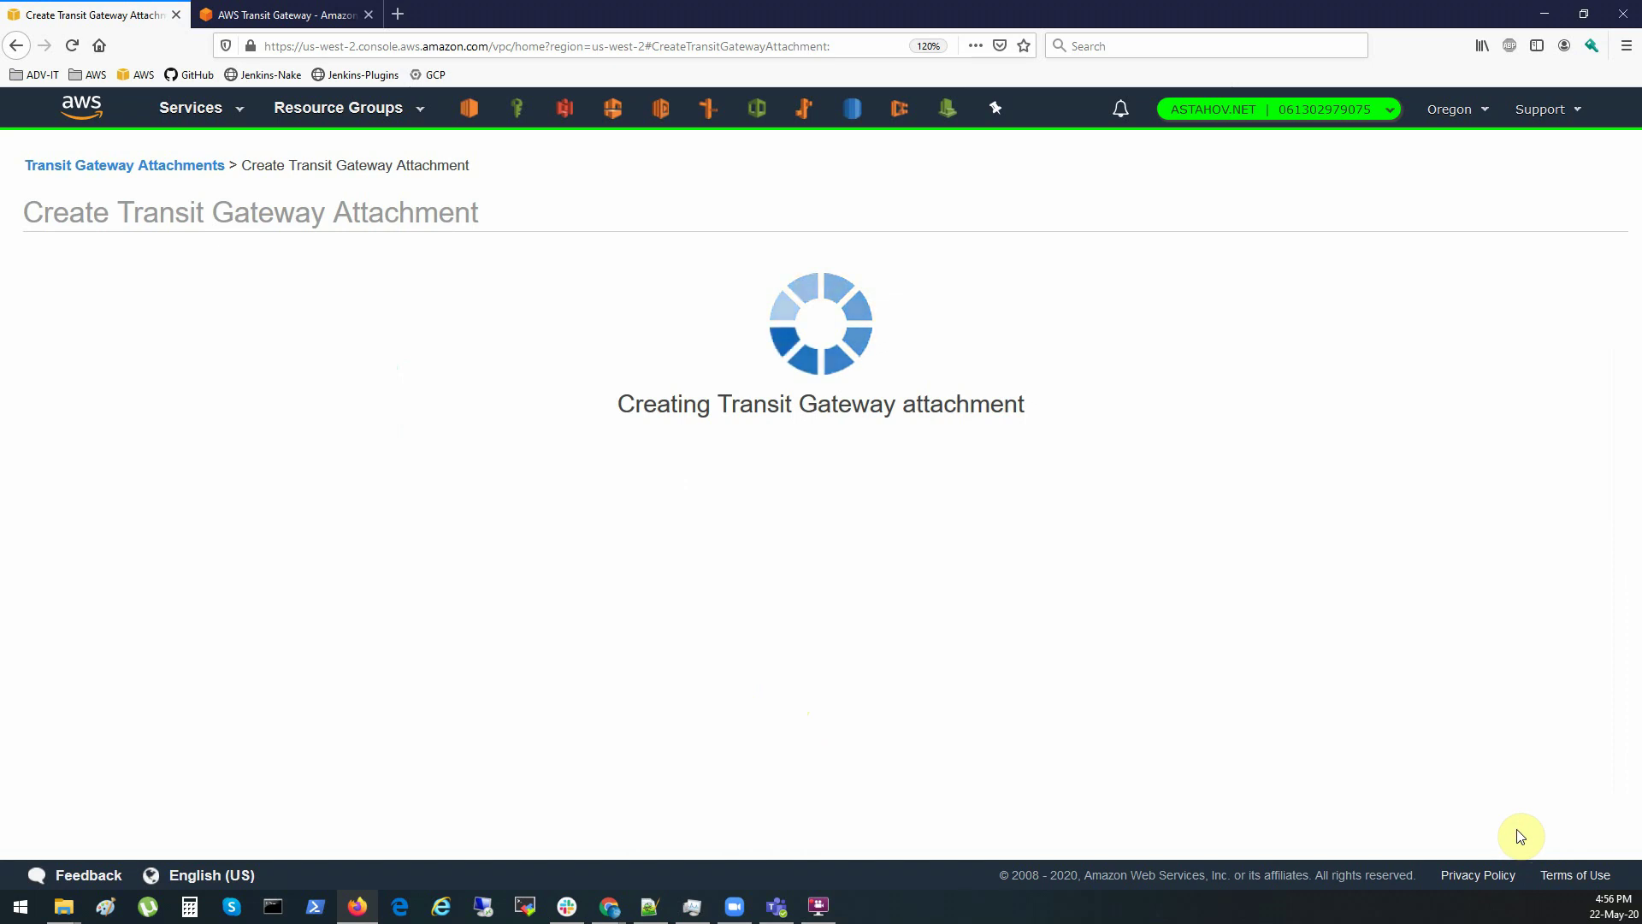
left_click(956, 391)
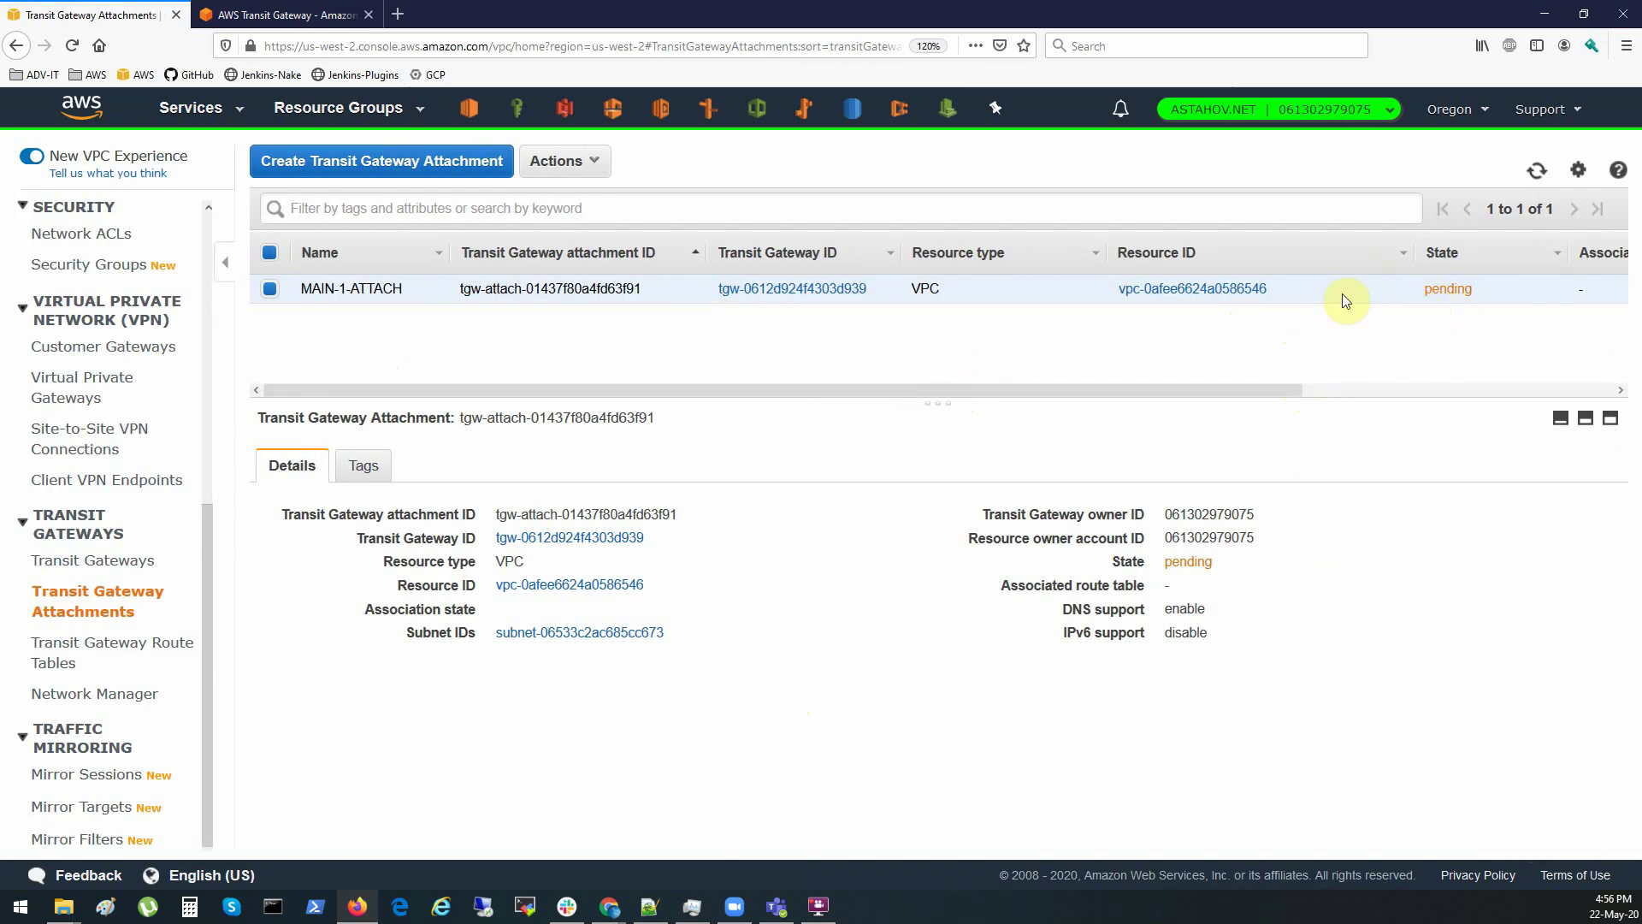
left_click(1538, 172)
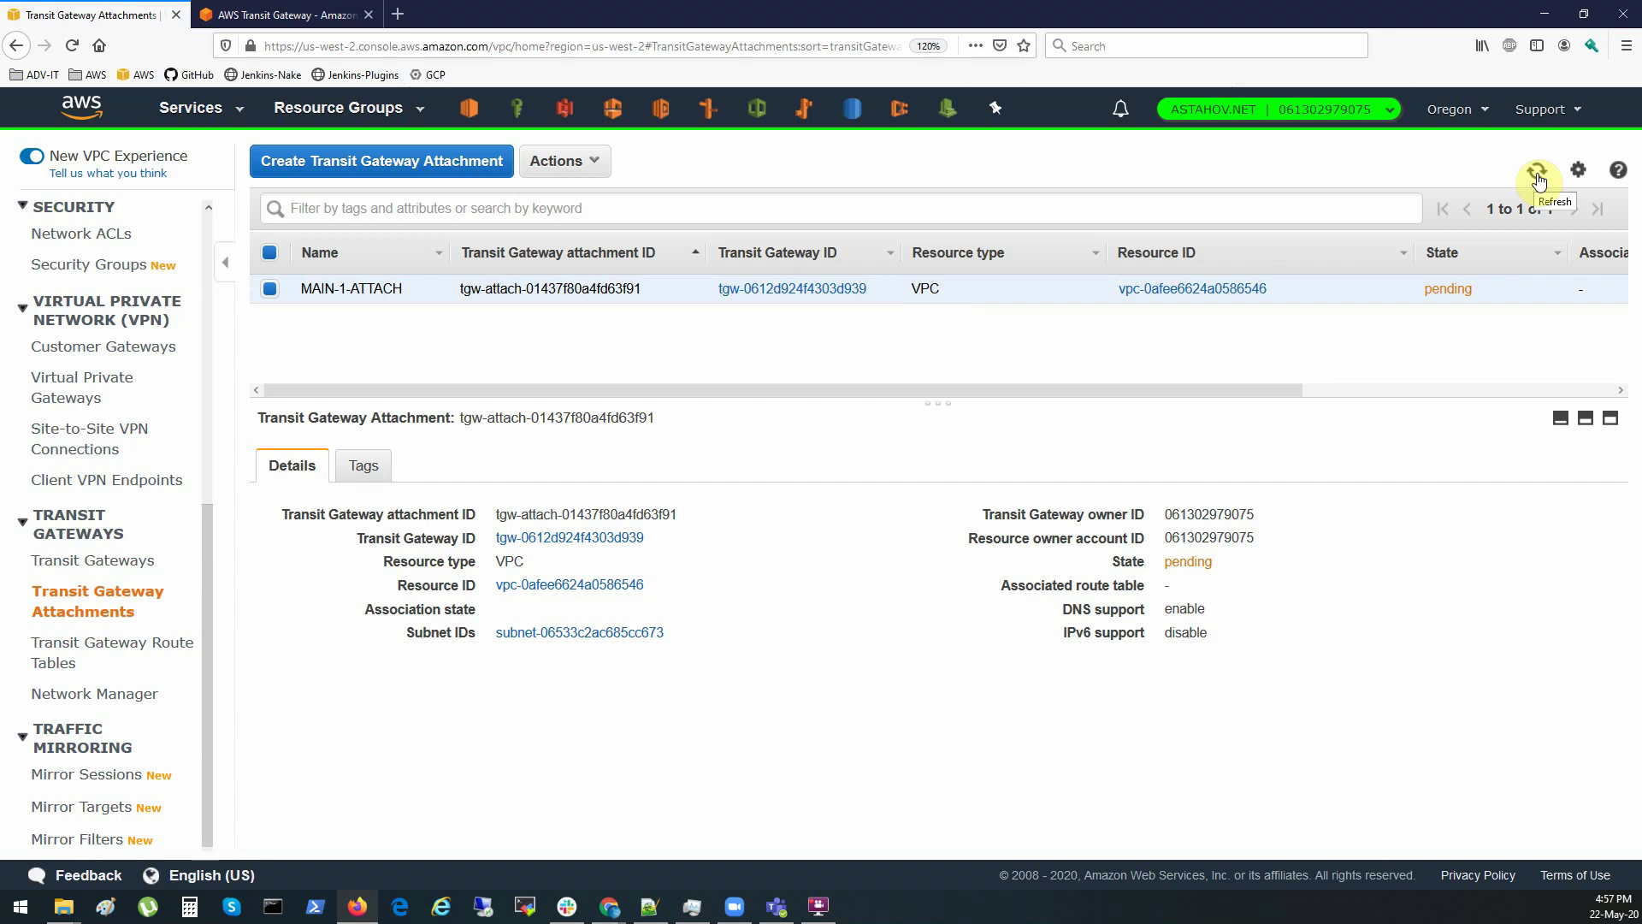
left_click(1537, 176)
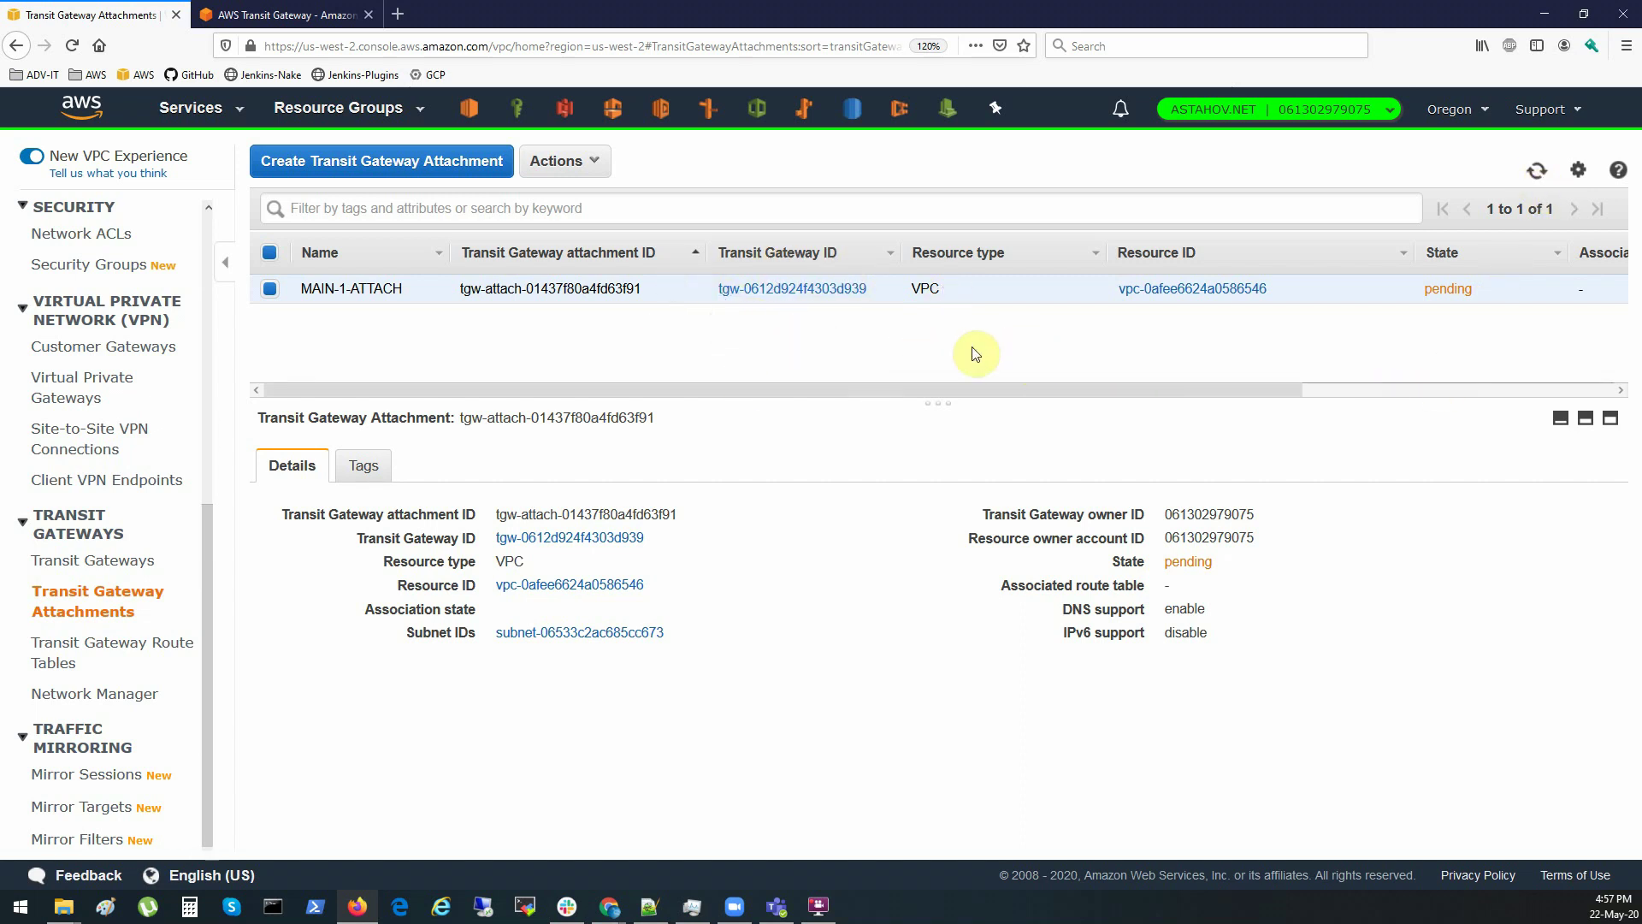
Start a second VPC attachment on MAIN-TGW and name it ATTACH-MAIN-2
left_click(365, 170)
left_click(407, 315)
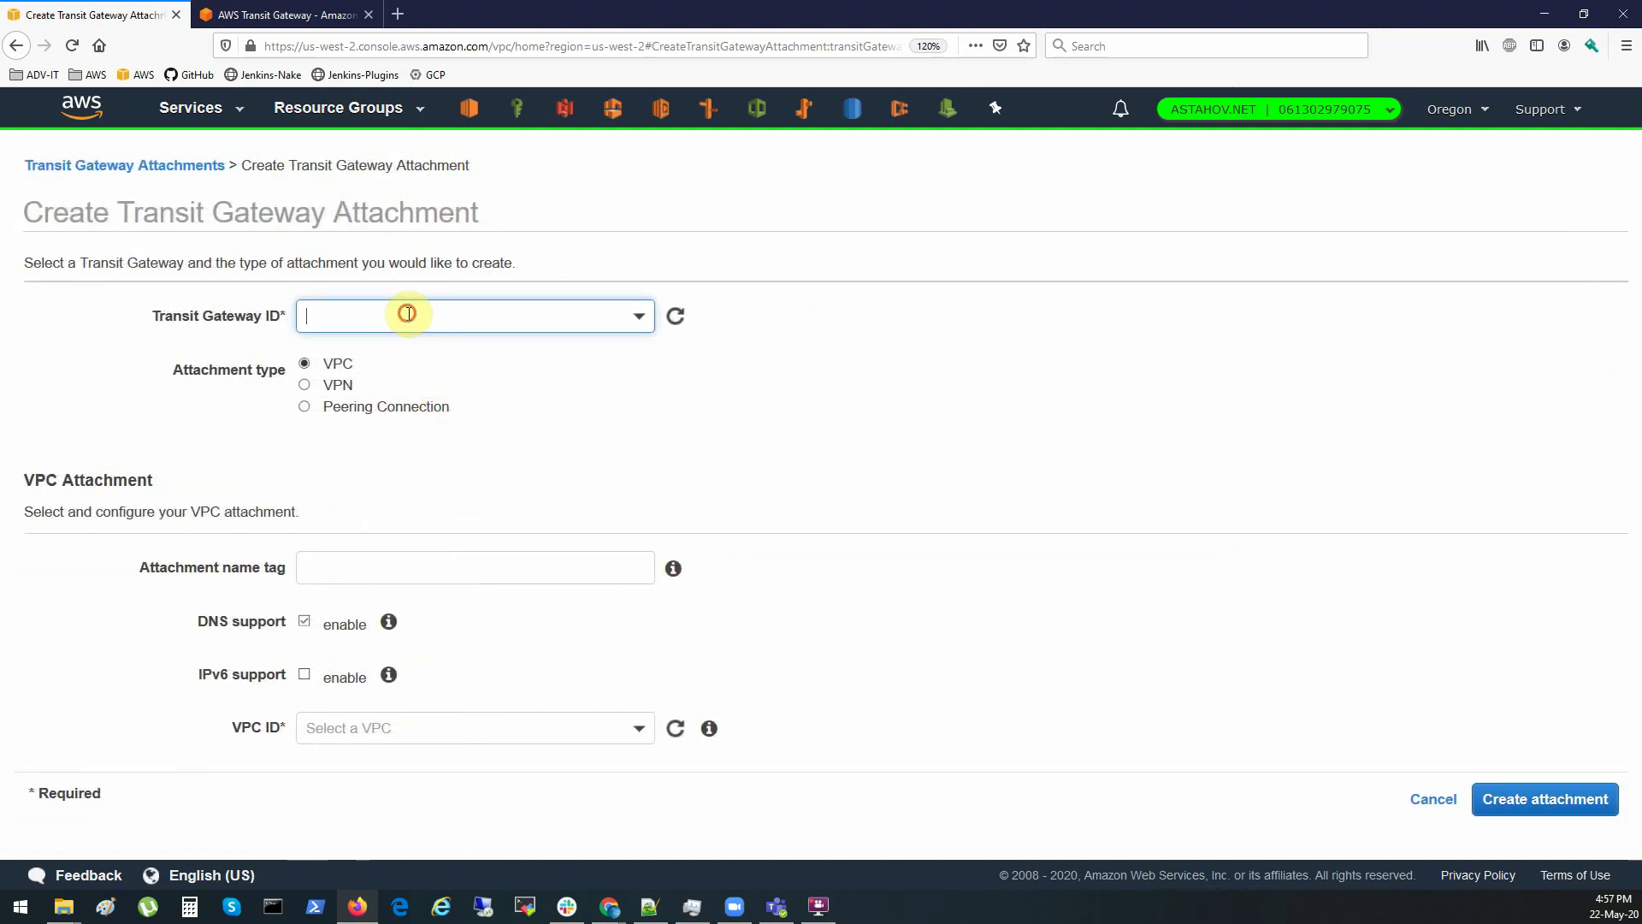
left_click(404, 418)
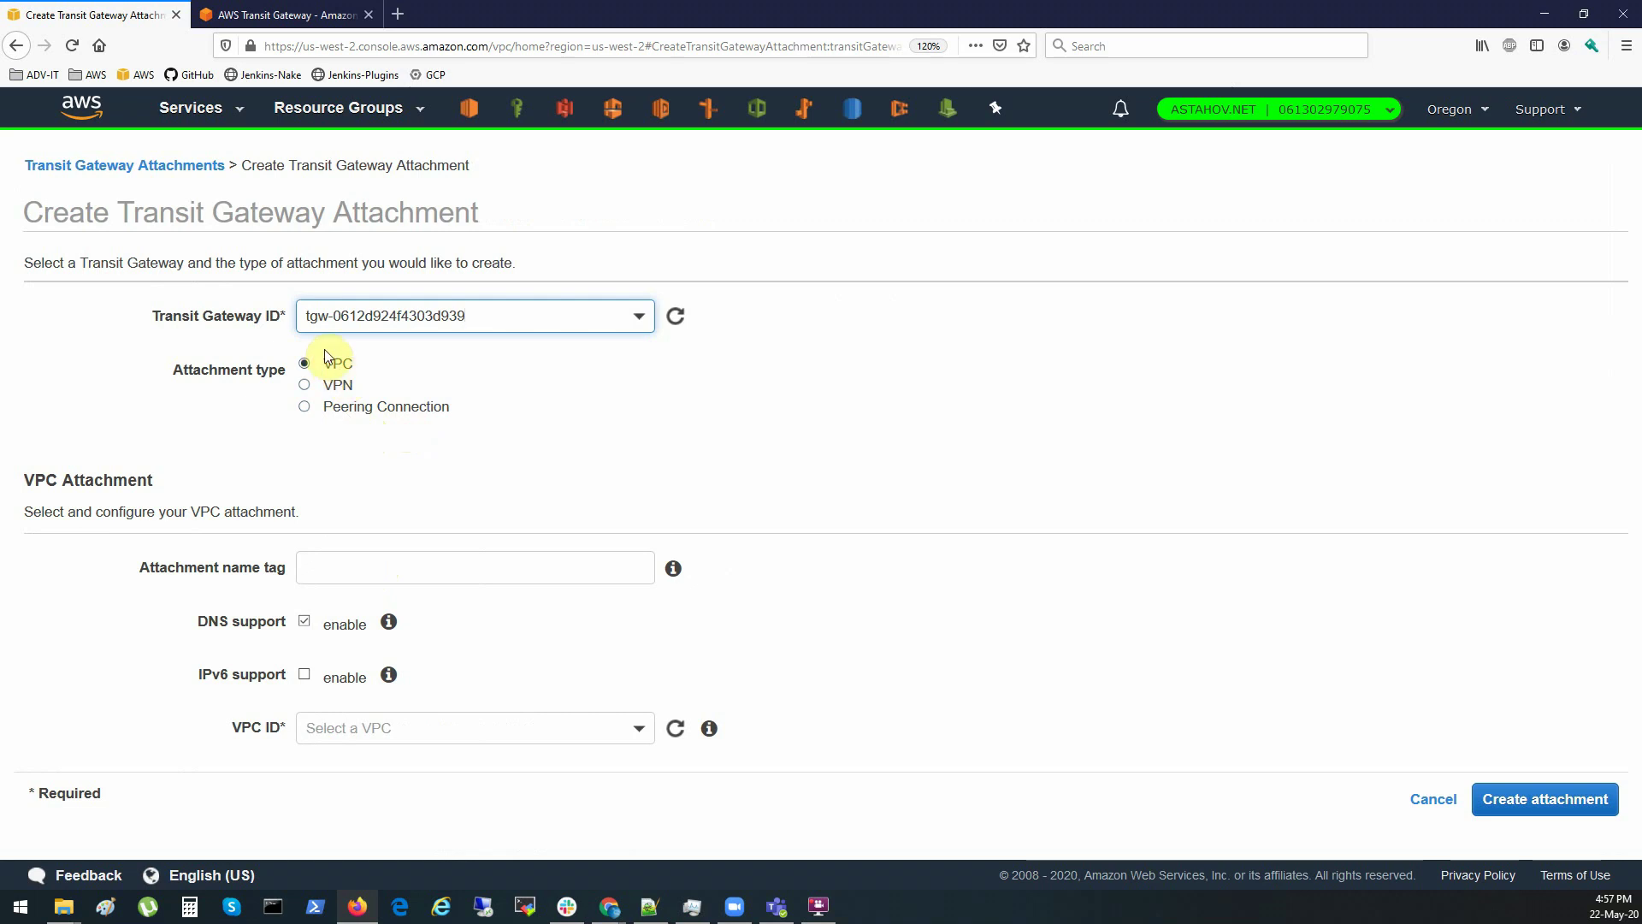
left_click(351, 567)
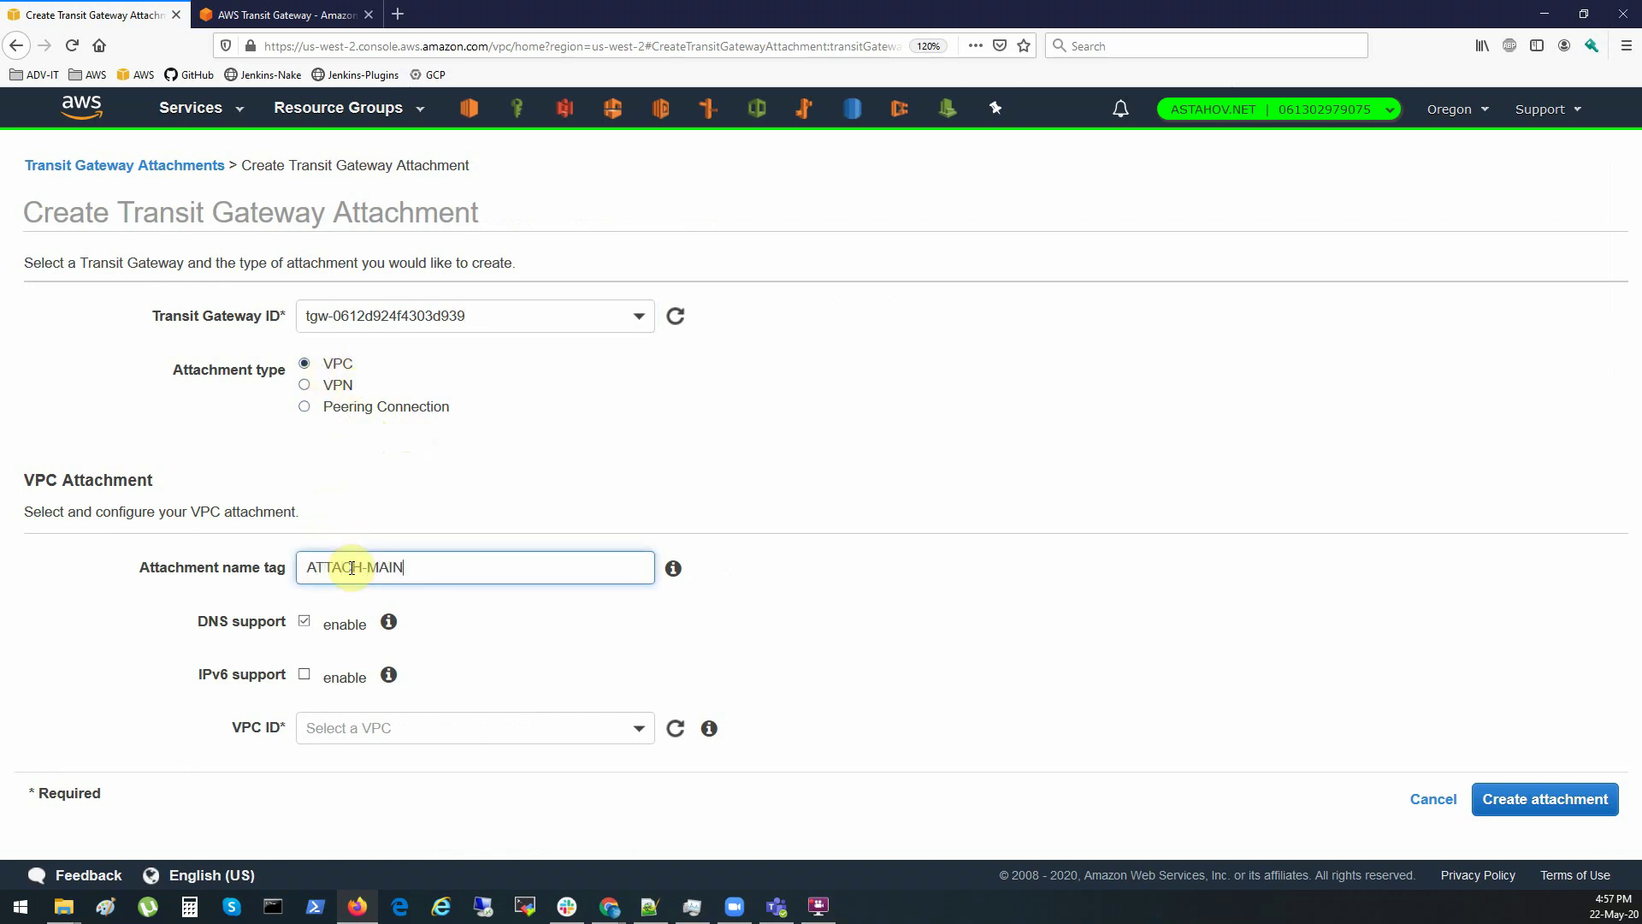
Select the ADV-MAIN-2 VPC with the Main-2 subnet in us-west-2d and create the attachment
left_click(346, 729)
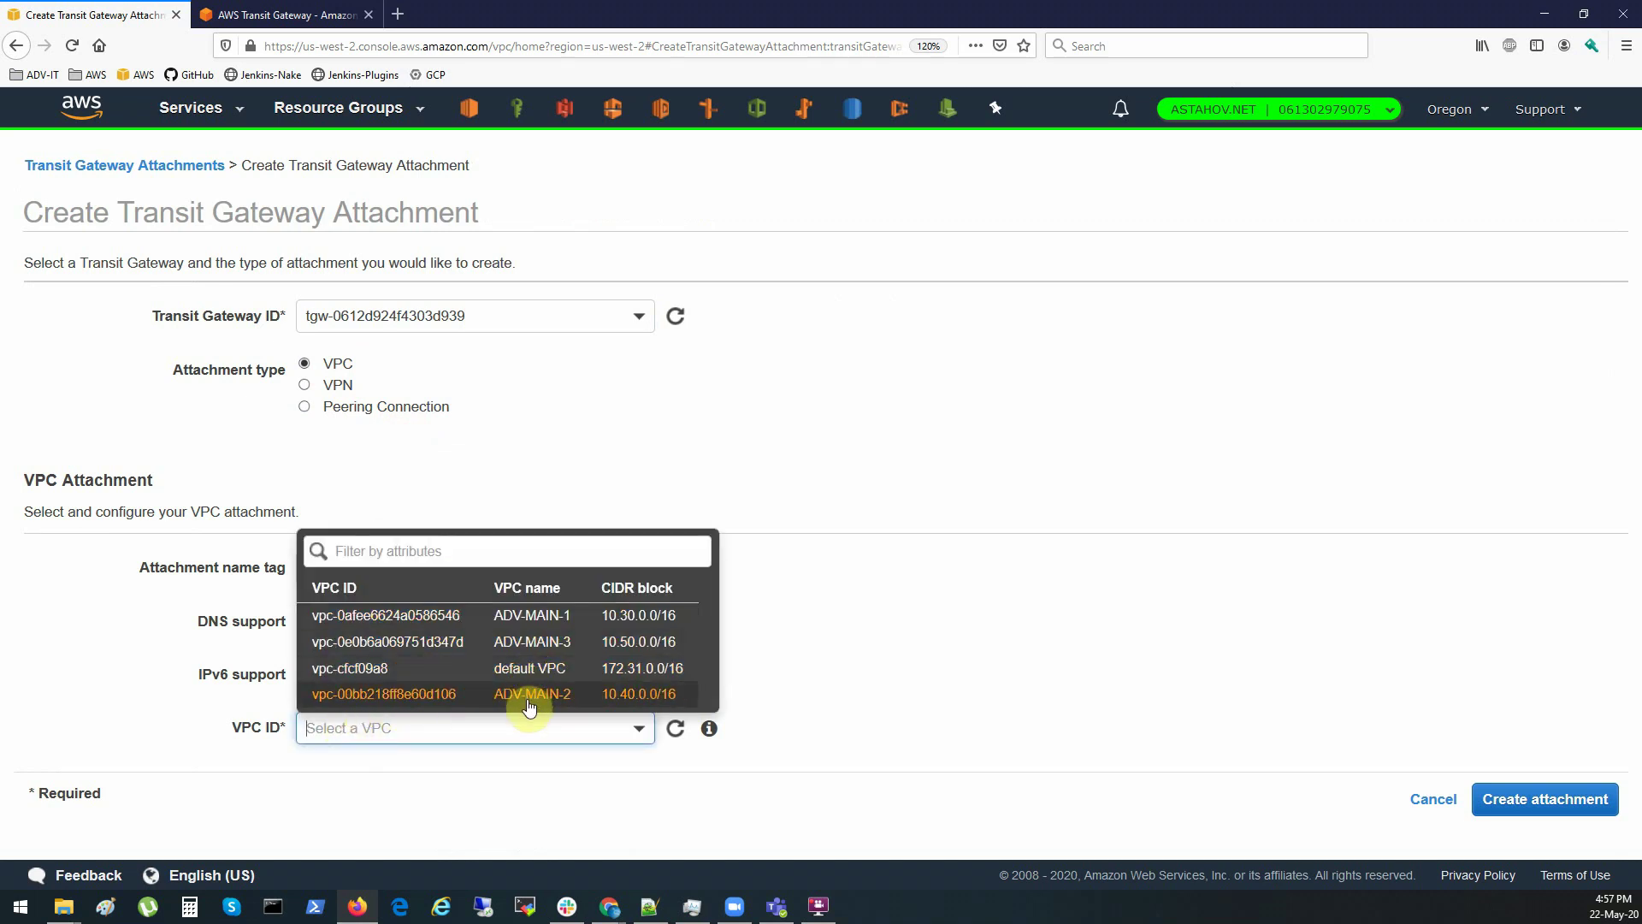
left_click(527, 699)
scroll(1266, 811, "down", 3)
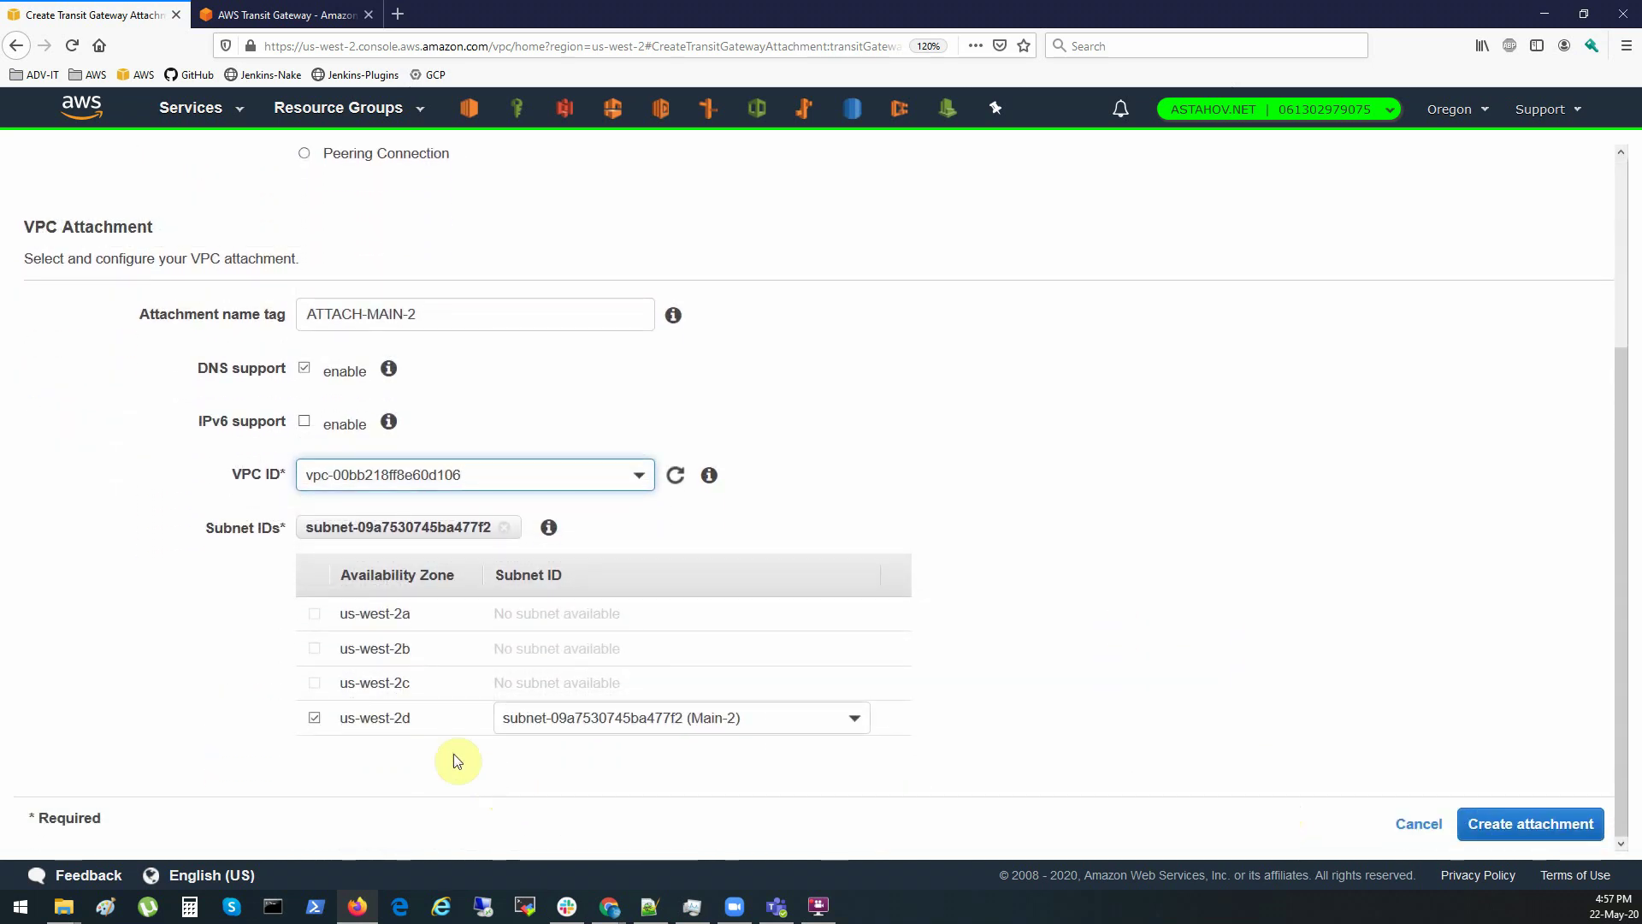
left_click(745, 728)
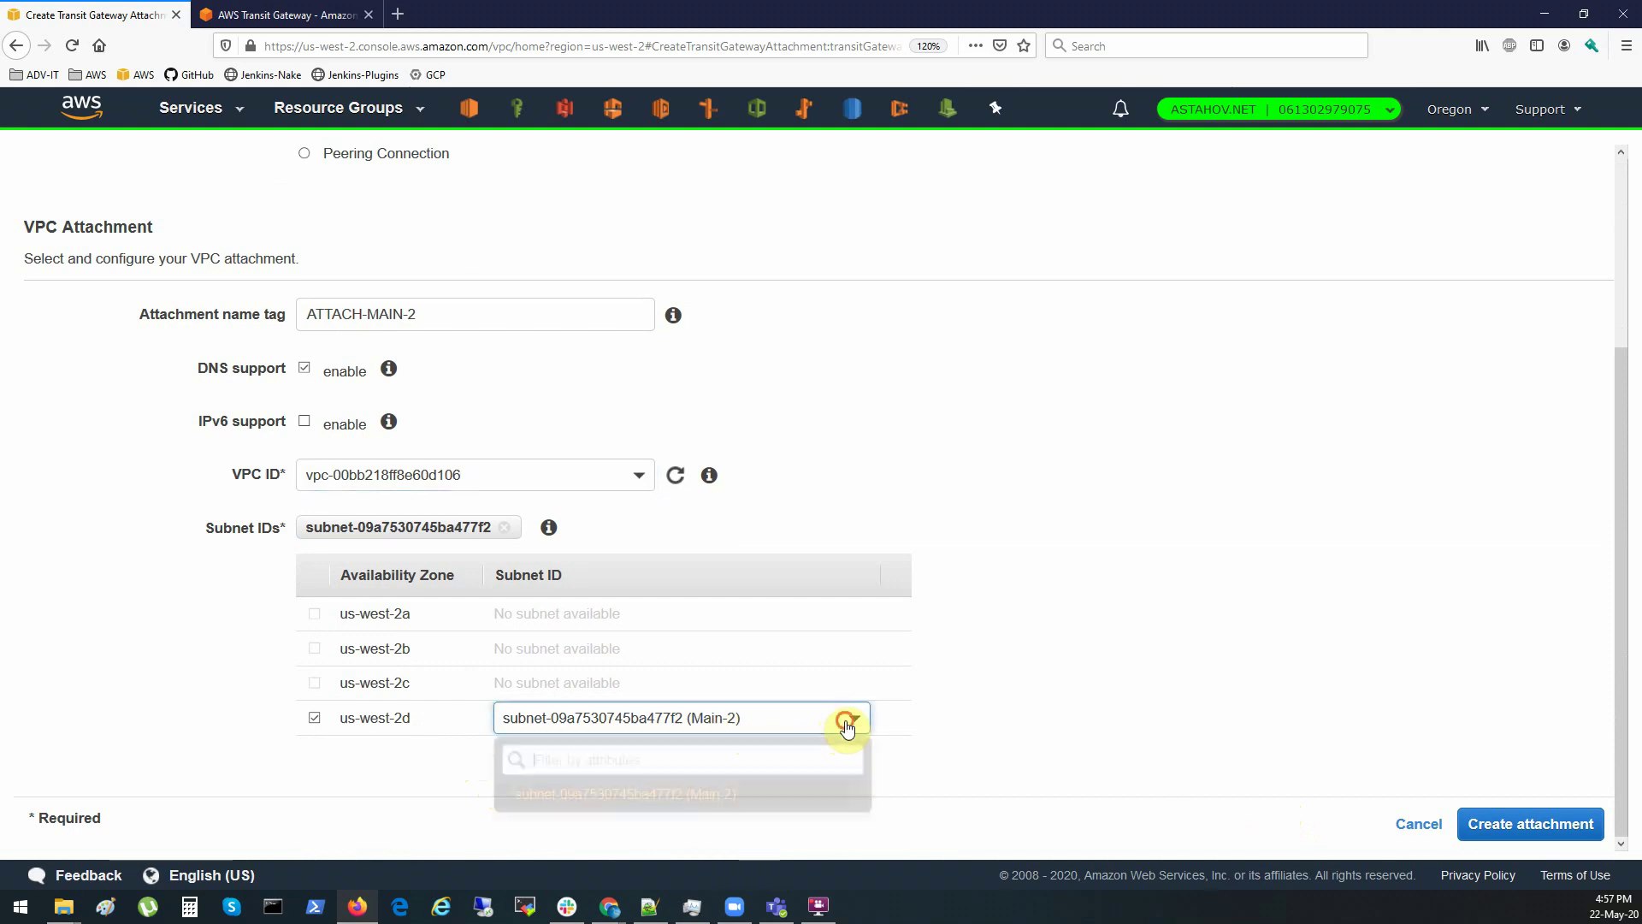
left_click(702, 795)
left_click(1527, 823)
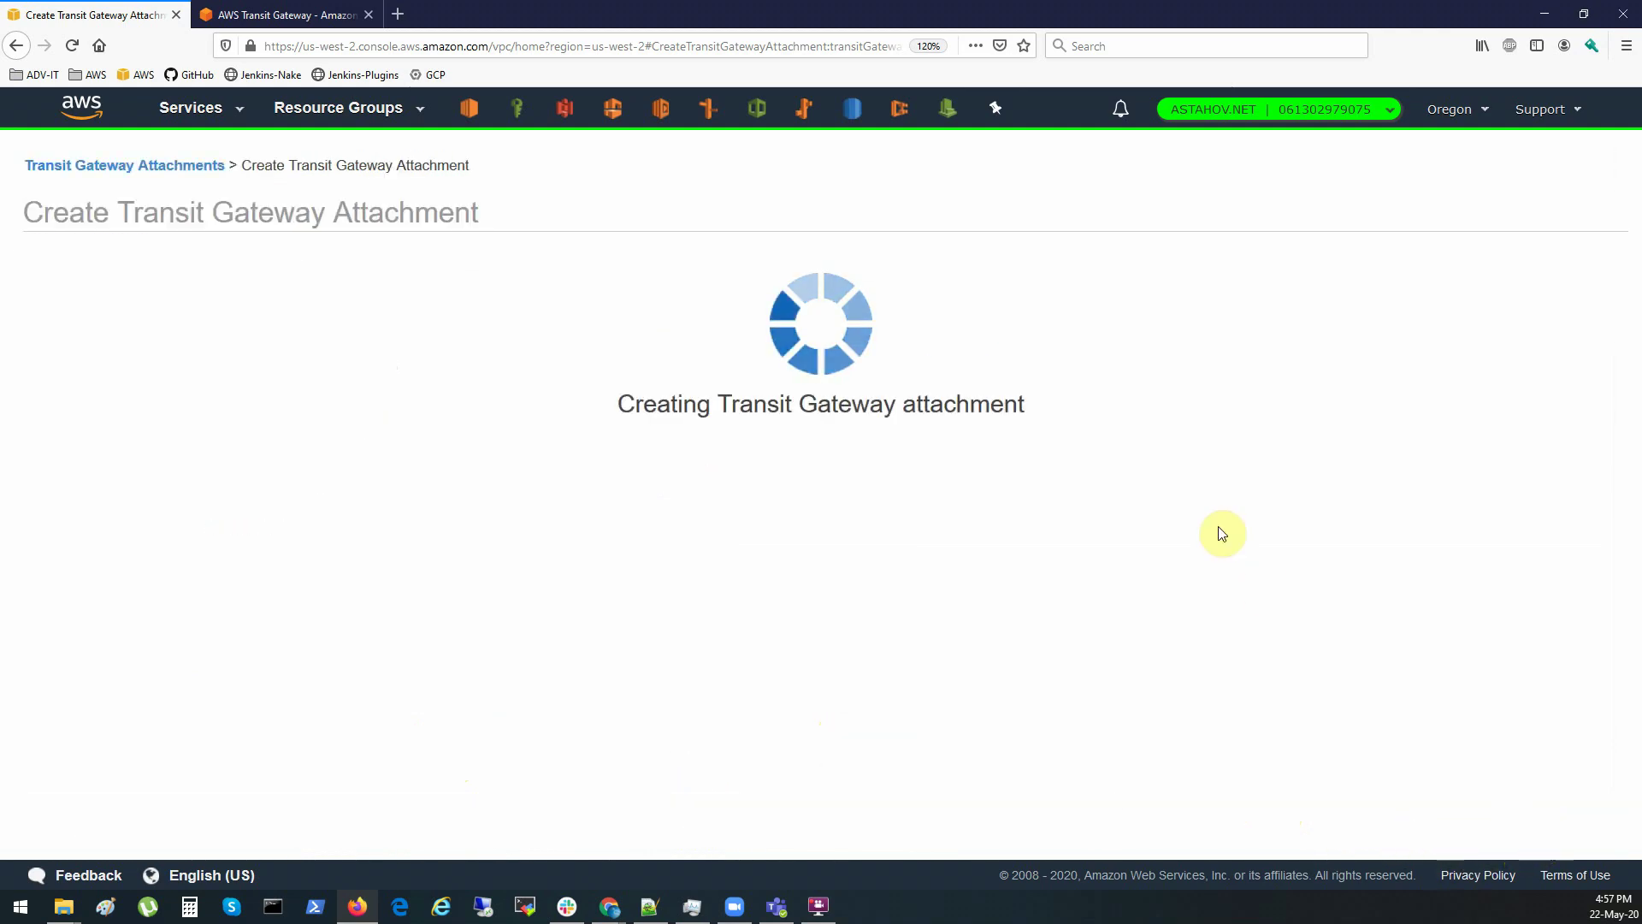
left_click(949, 372)
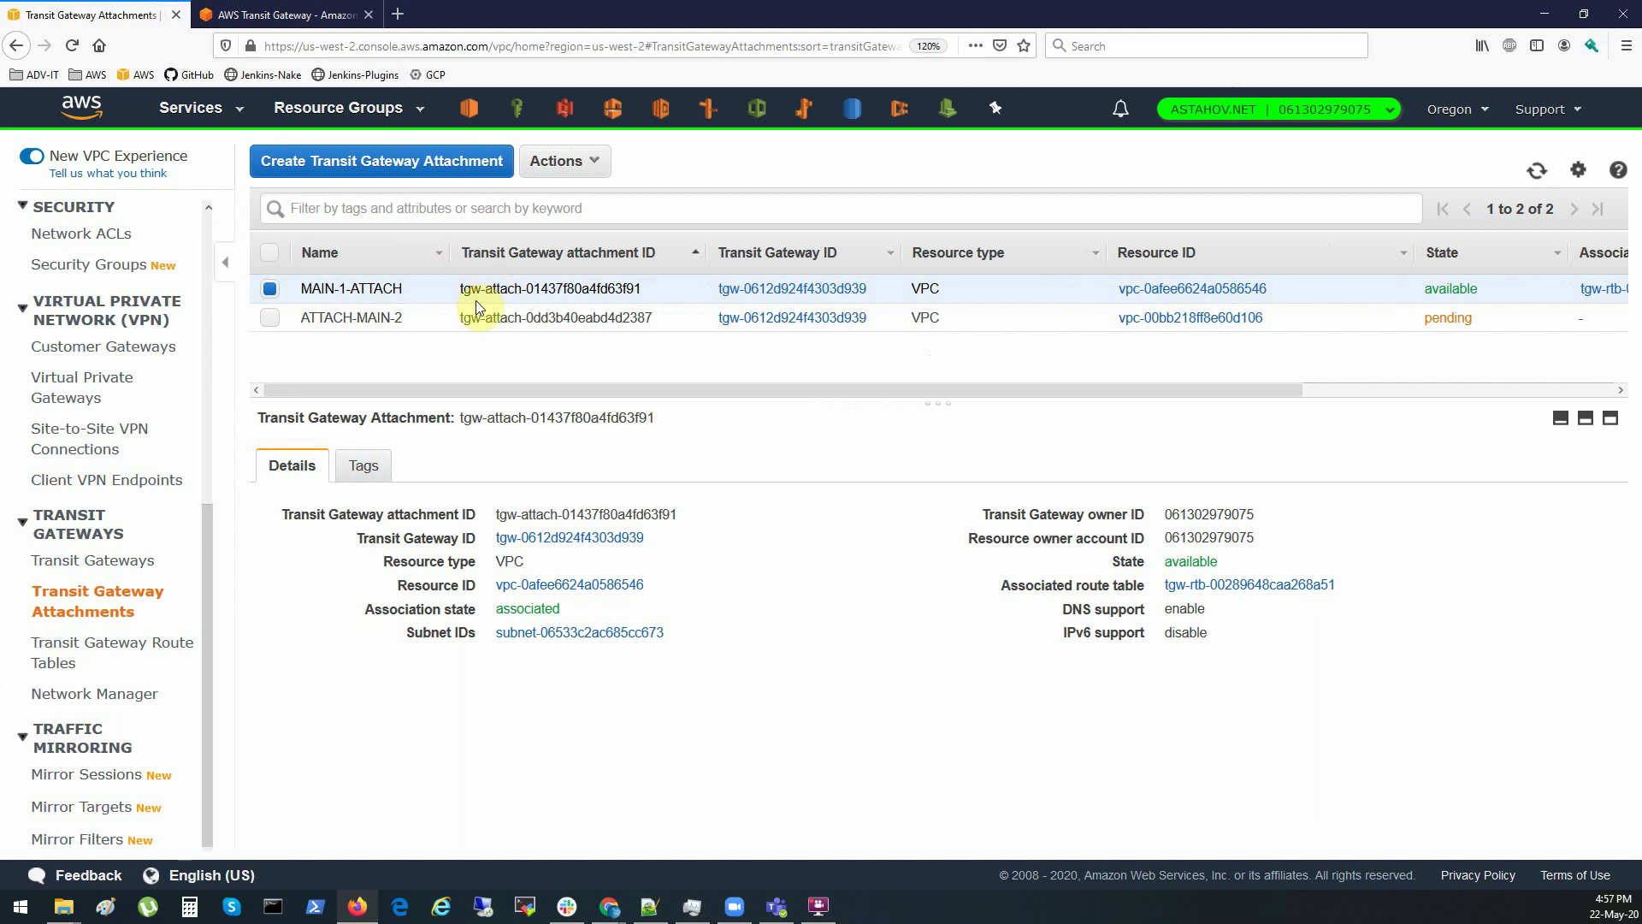
Rename the ATTACH-MAIN-2 attachment as MAIN-2-ATTACH, copying the new name before saving it
left_click(425, 325)
left_click(427, 318)
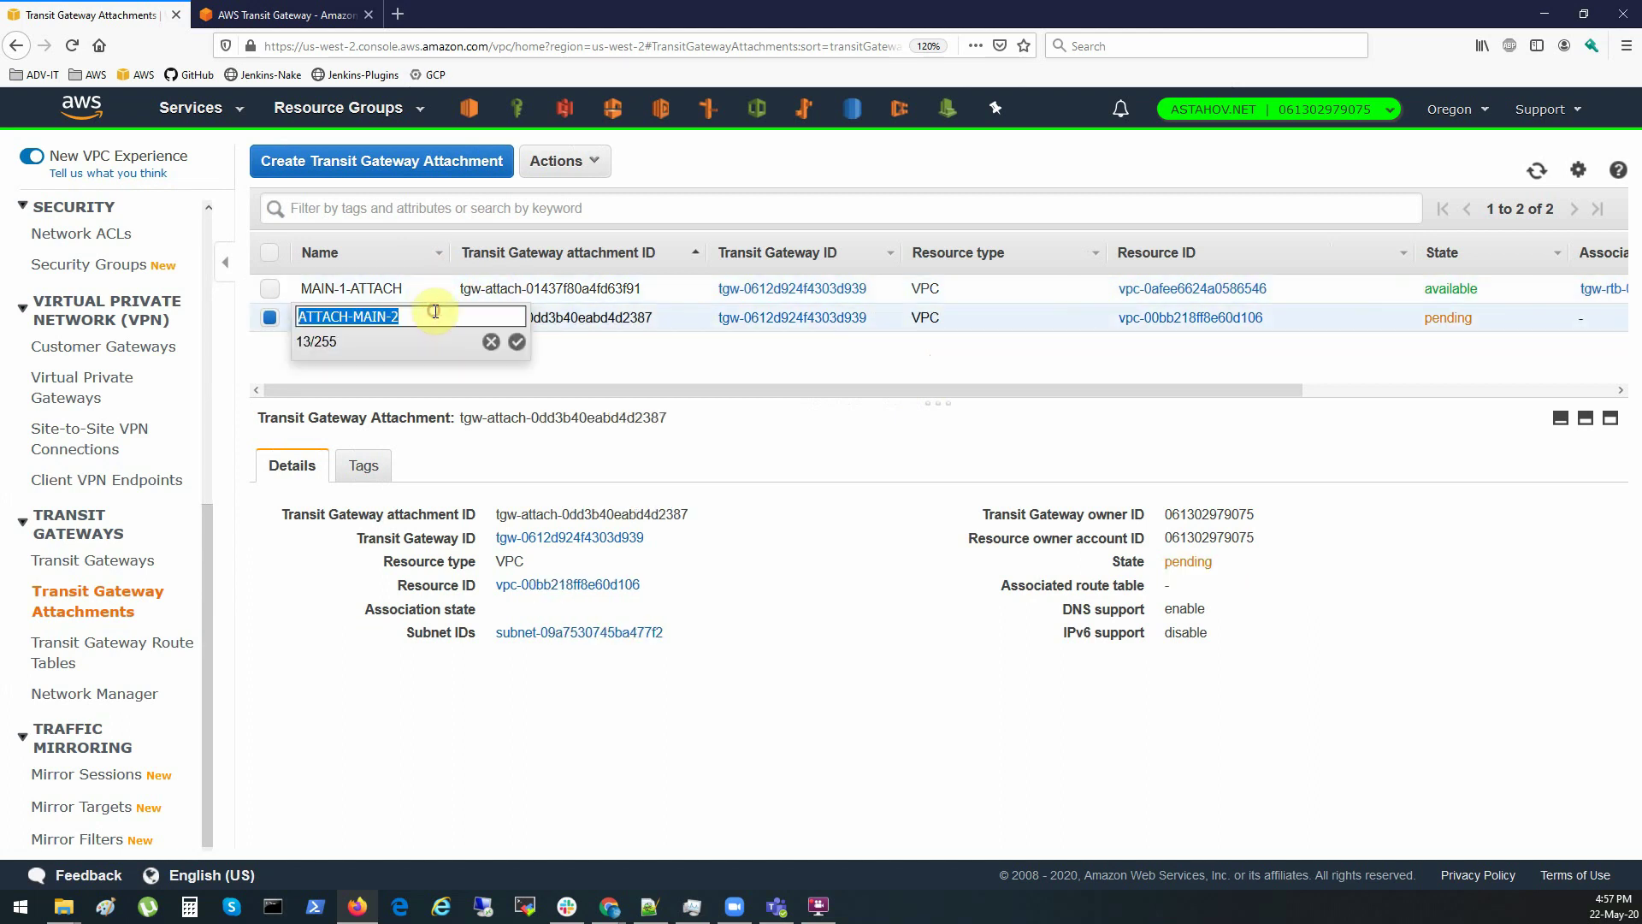
key("Home")
key("Delete")
key("Delete")
key("Delete")
key("Delete")
key("Delete")
key("Delete")
key("Delete")
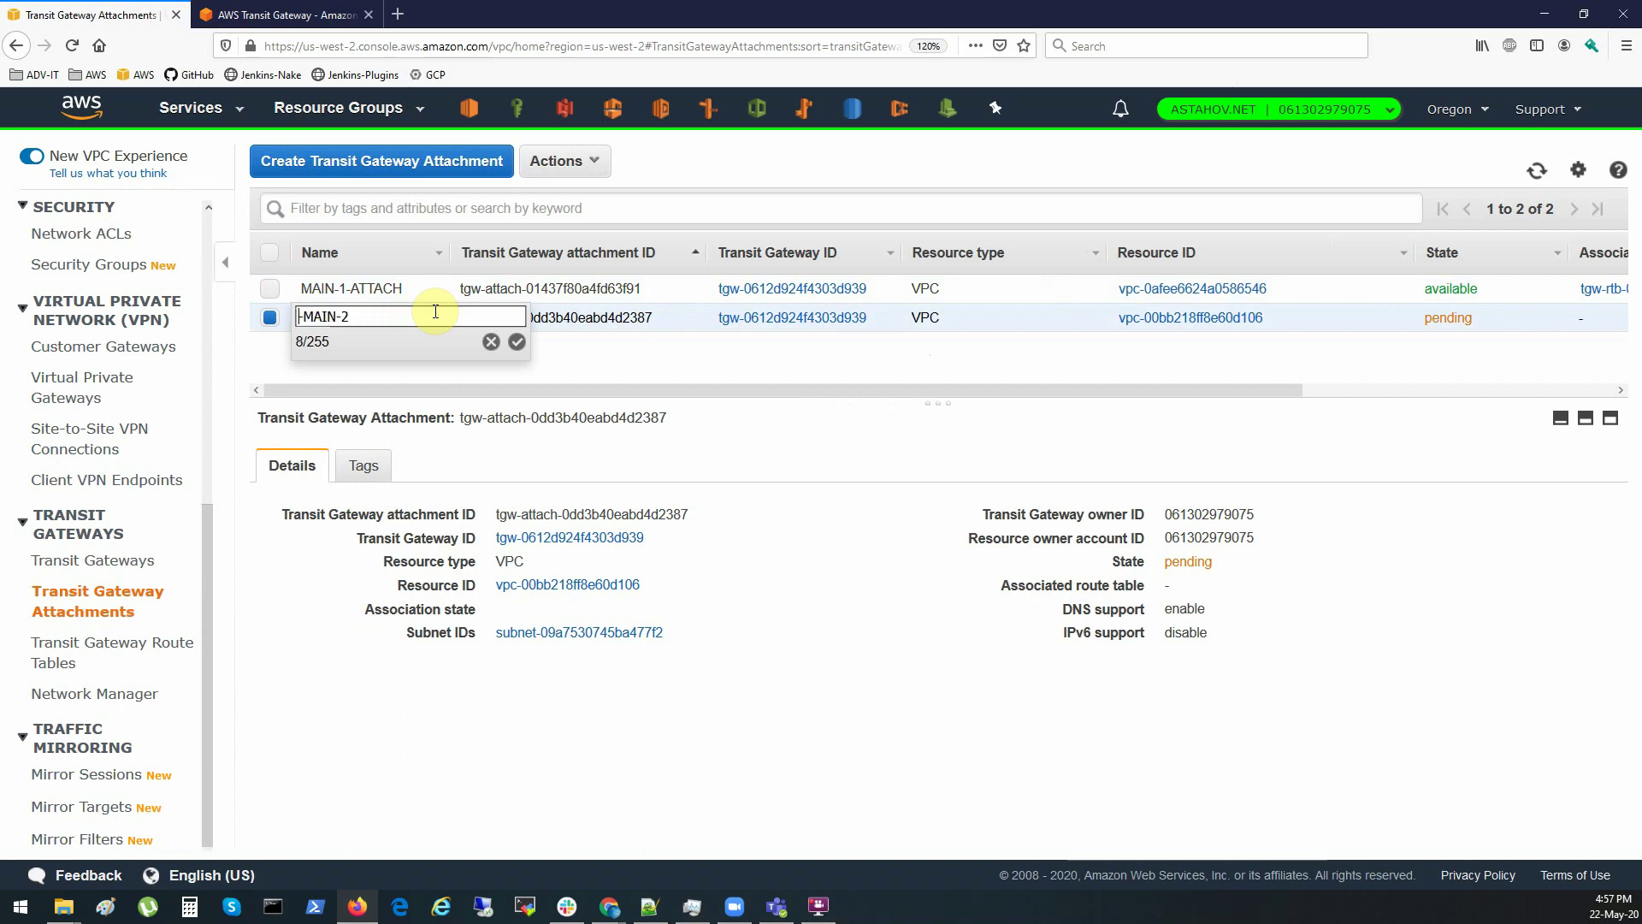
type("-ATTACH")
triple_click(435, 312)
key("ctrl+c")
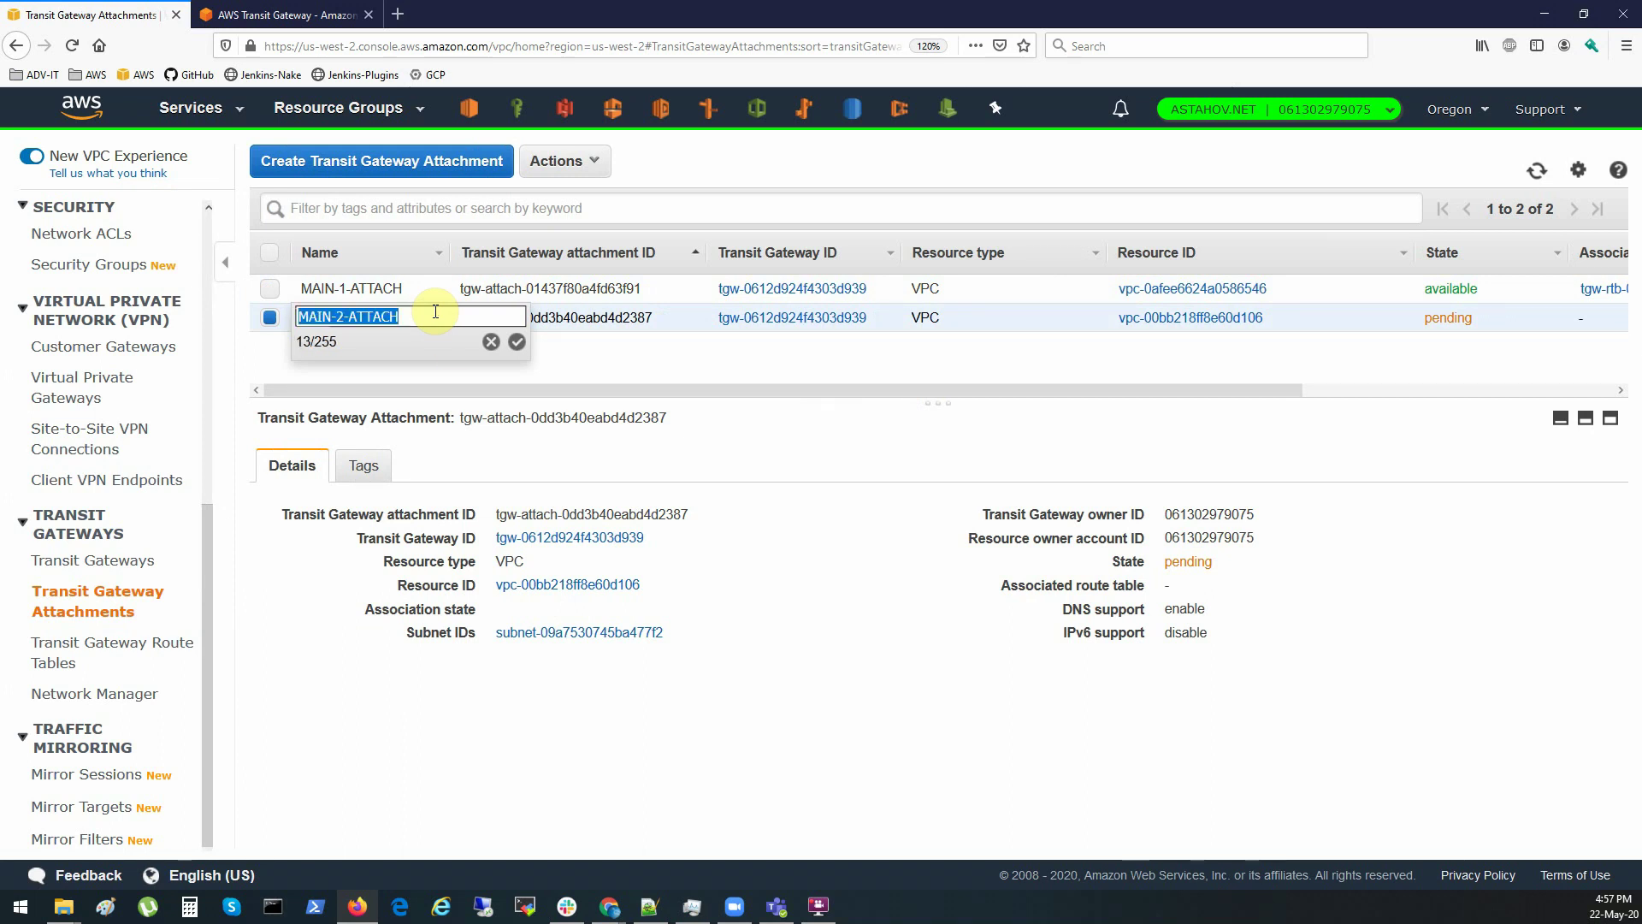
left_click(516, 341)
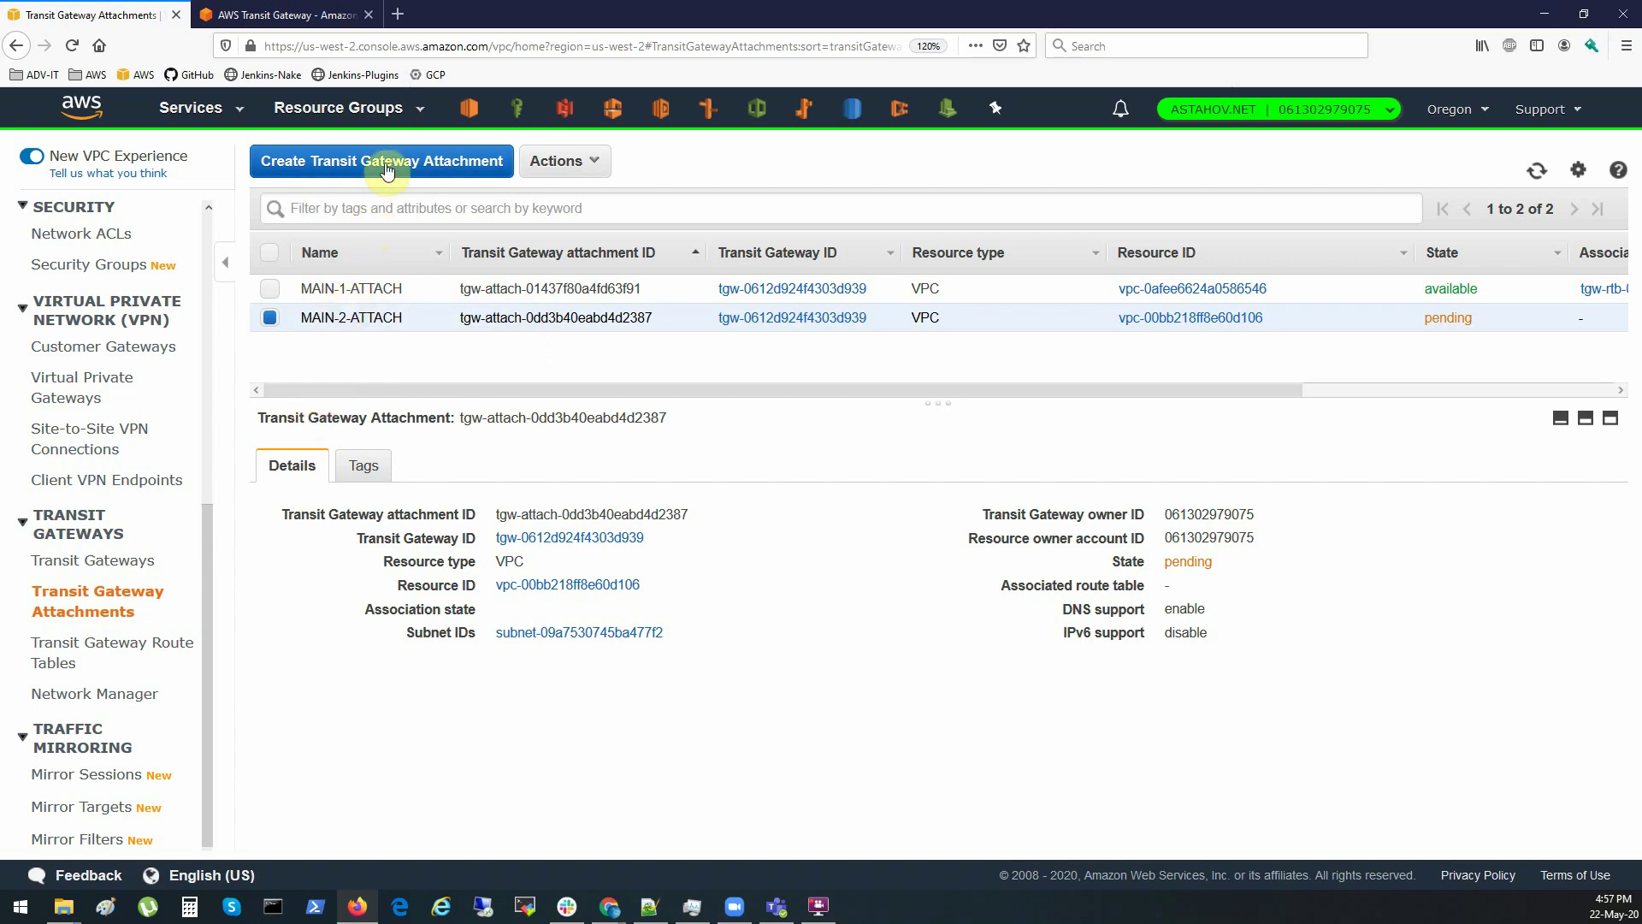
Start a third VPC attachment on the MAIN-TGW transit gateway and name it MAIN-3-ATTACH
left_click(444, 159)
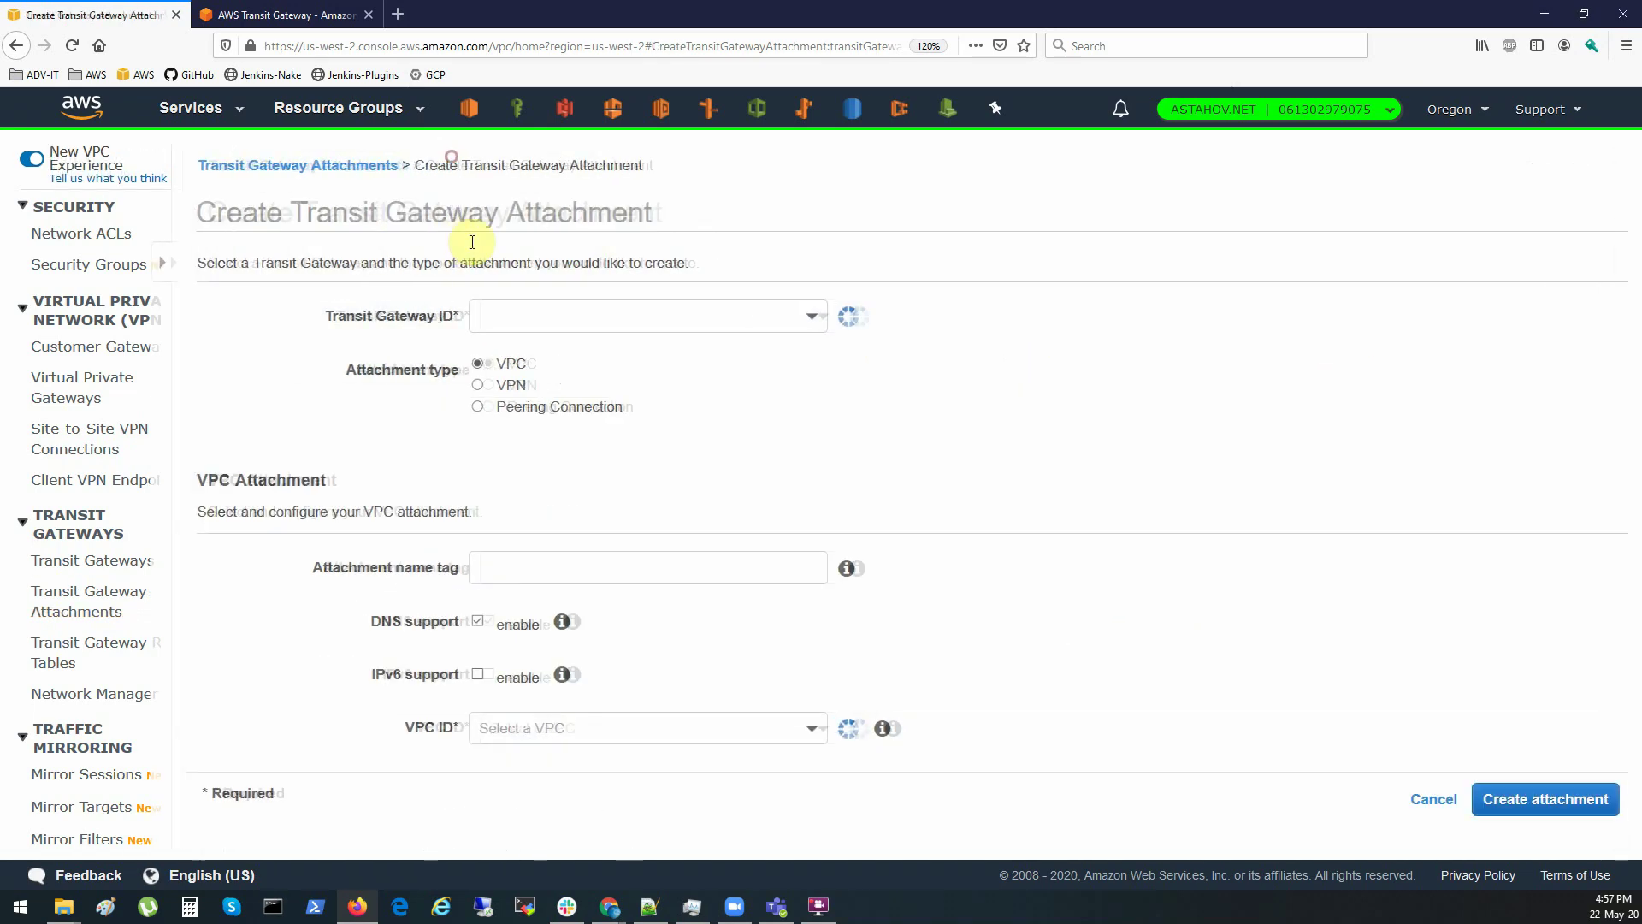
left_click(466, 318)
left_click(441, 421)
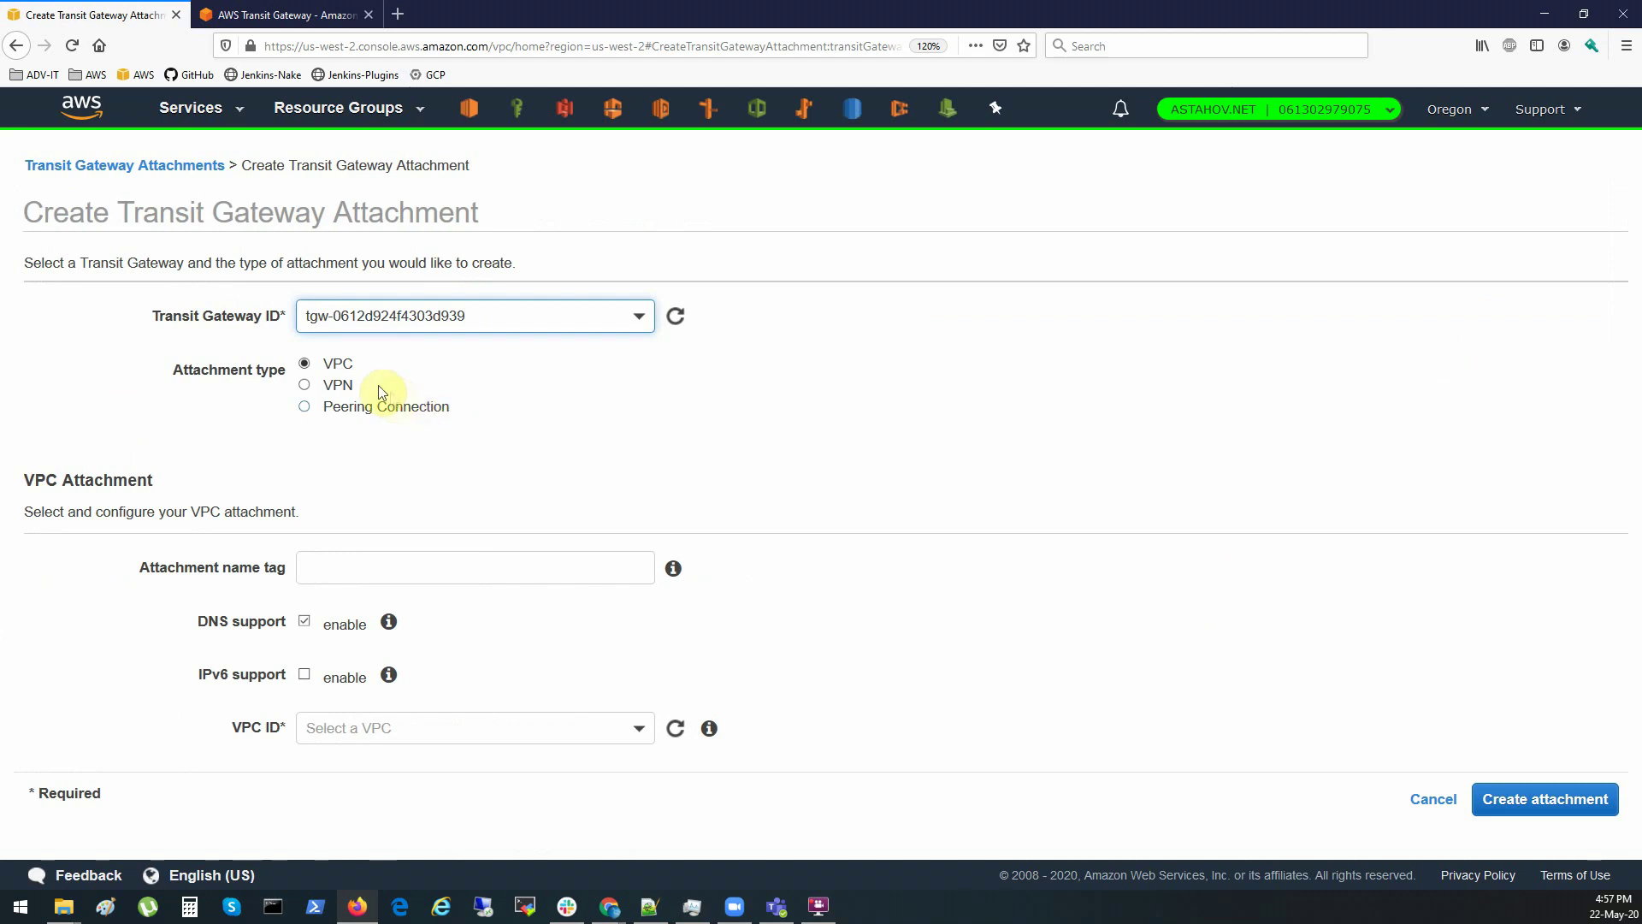
left_click(360, 574)
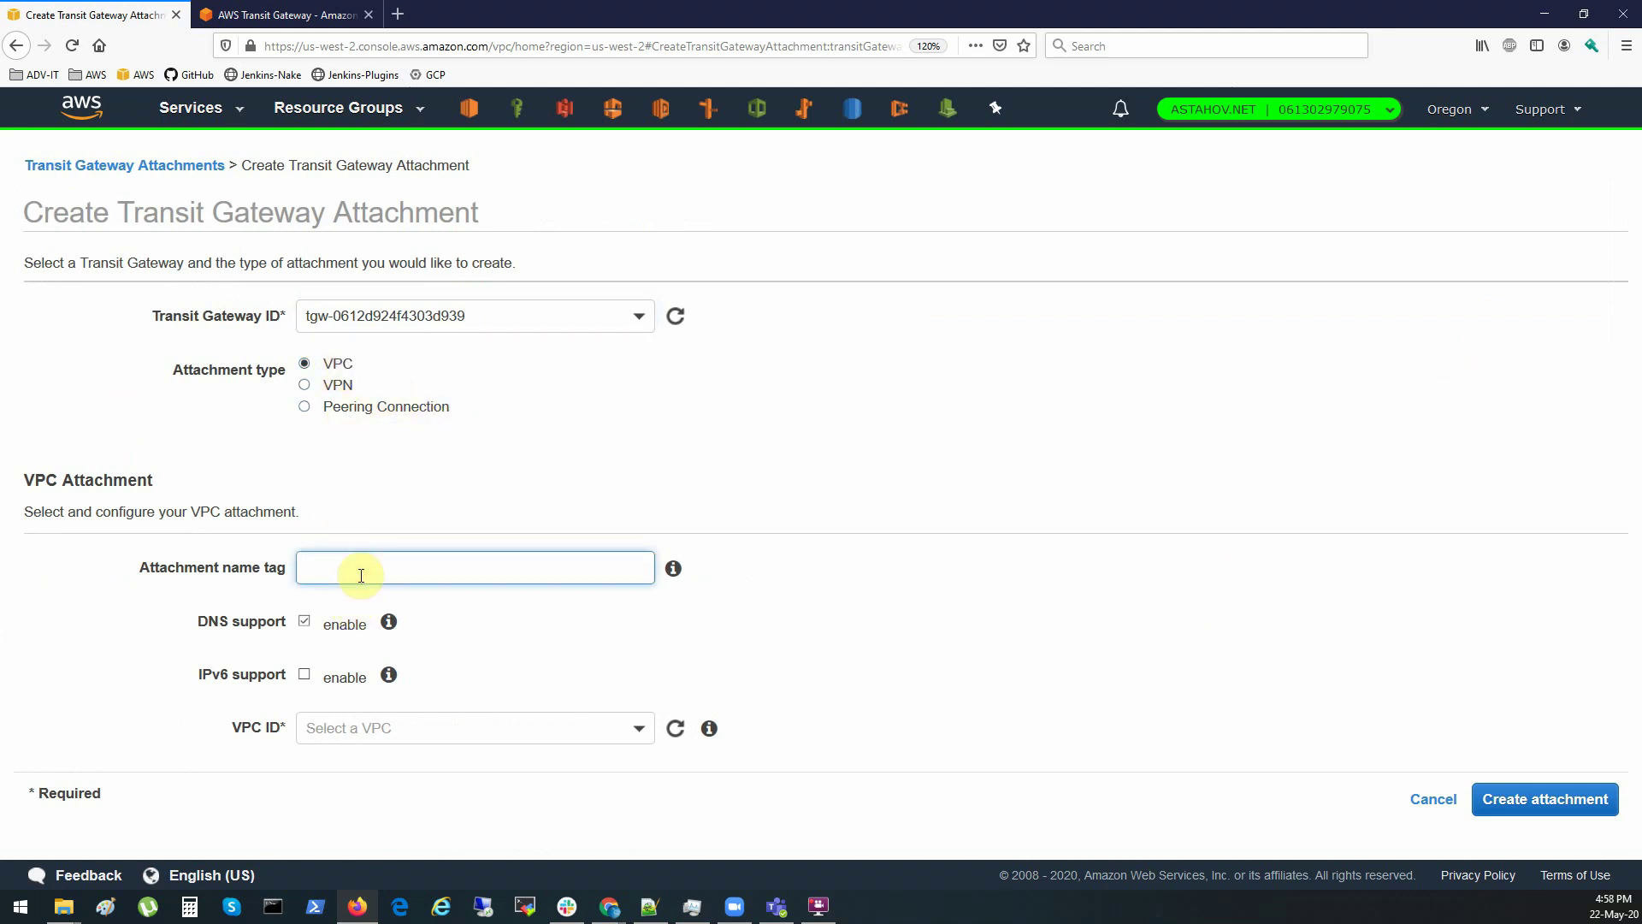
key("ctrl+v")
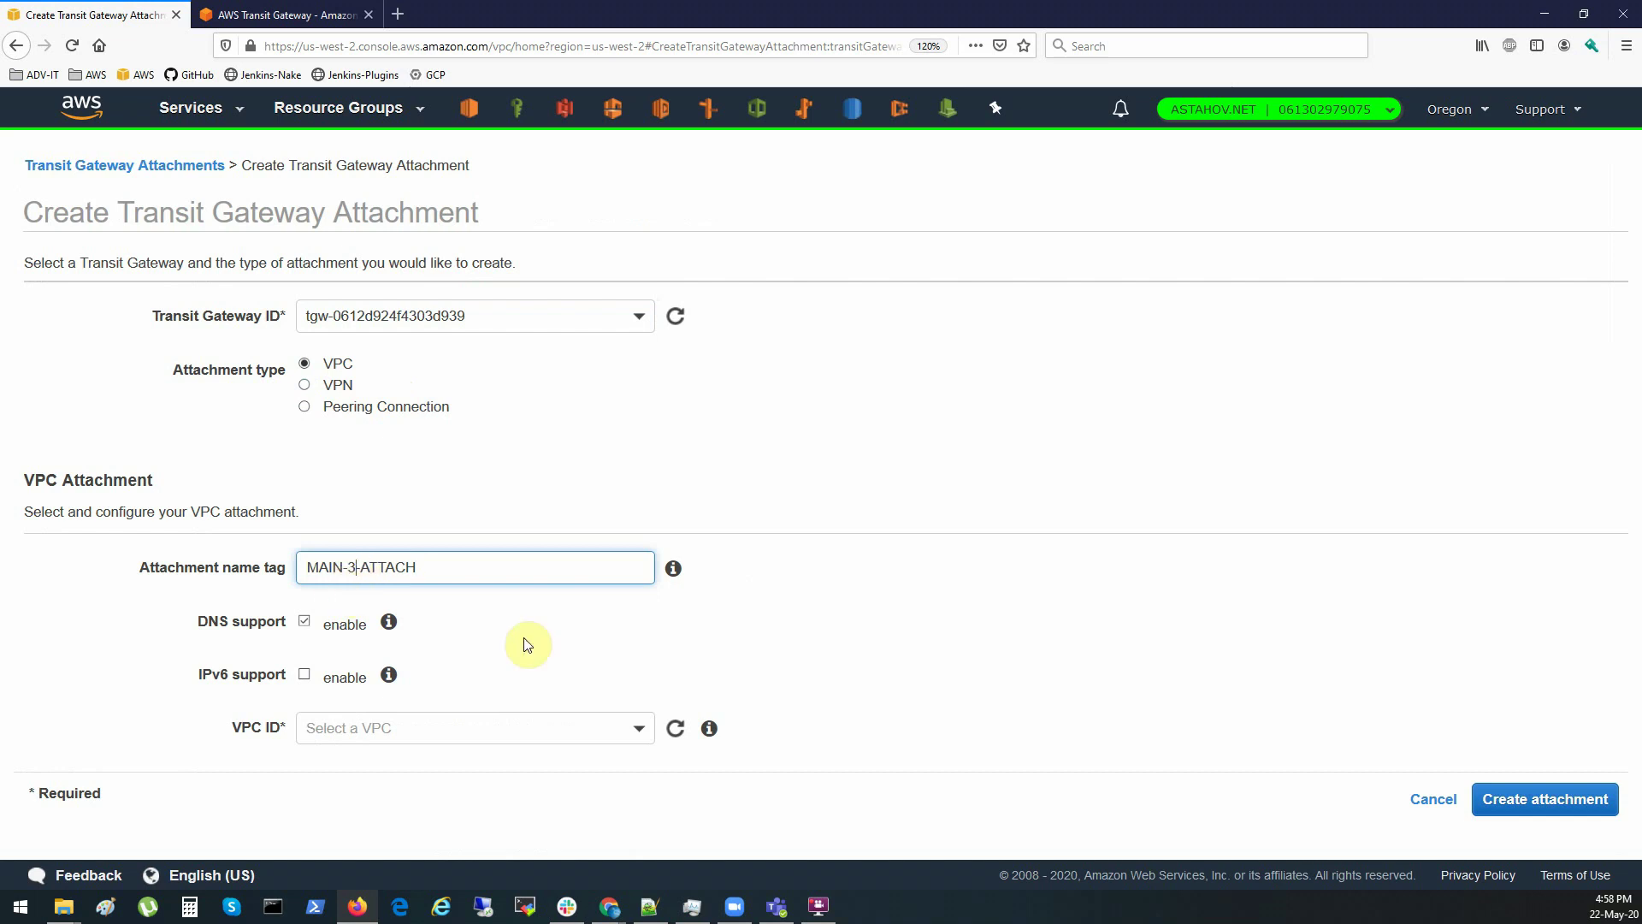
Select the ADV-MAIN-3 VPC with the Main-3 subnet in us-west-2a and create the attachment
left_click(446, 730)
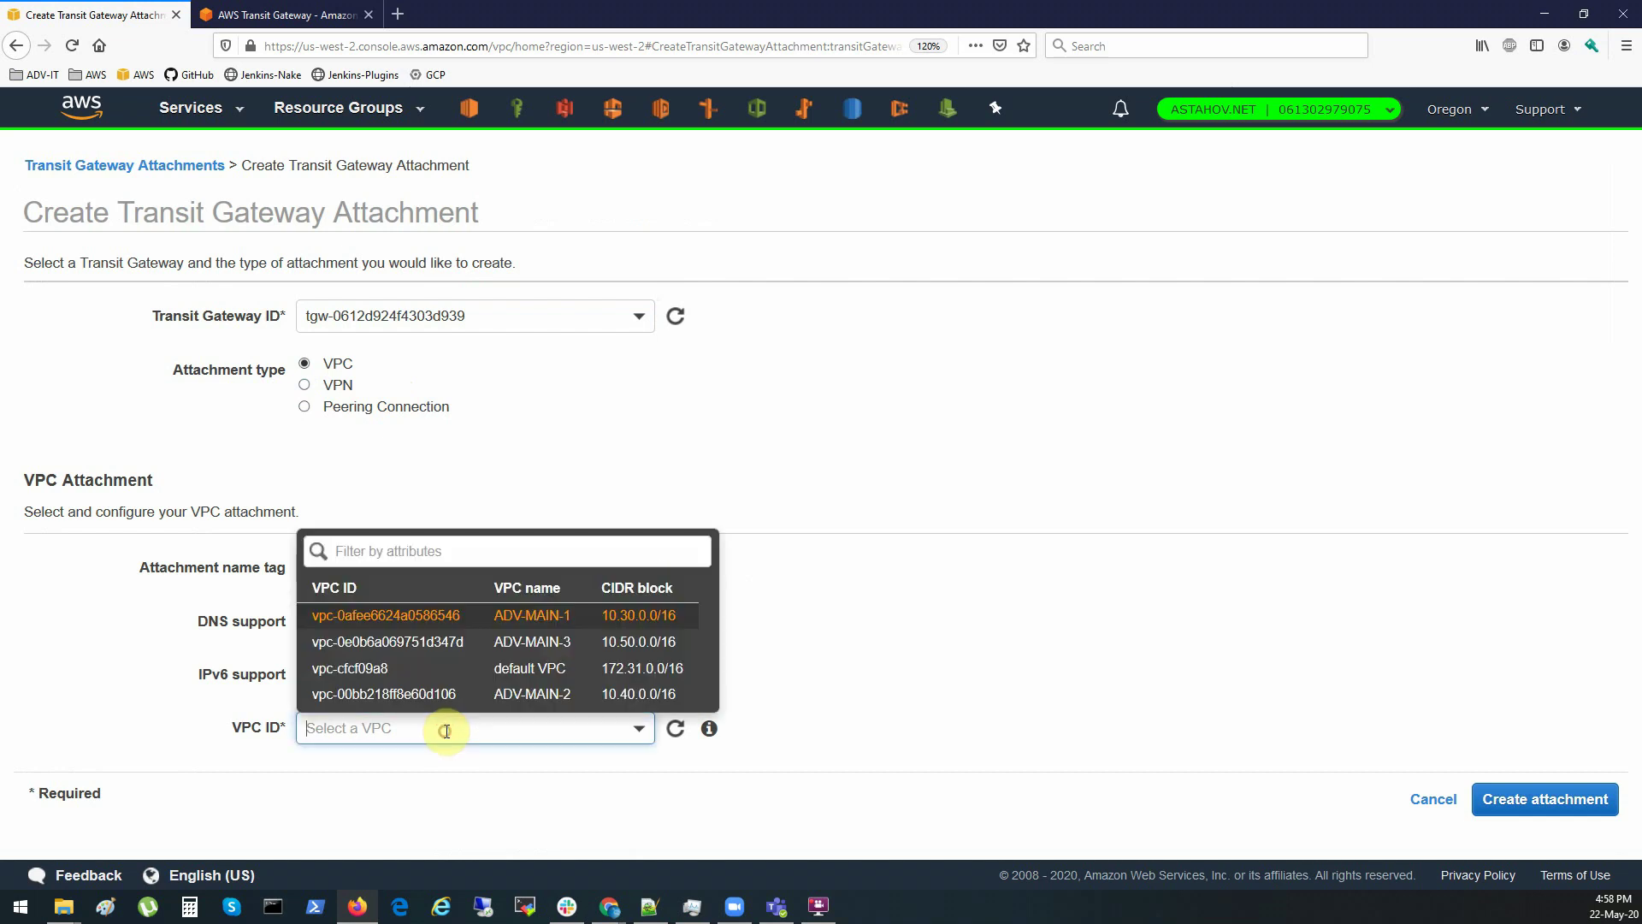
left_click(549, 644)
scroll(1174, 756, "down", 1)
scroll(1174, 756, "down", 4)
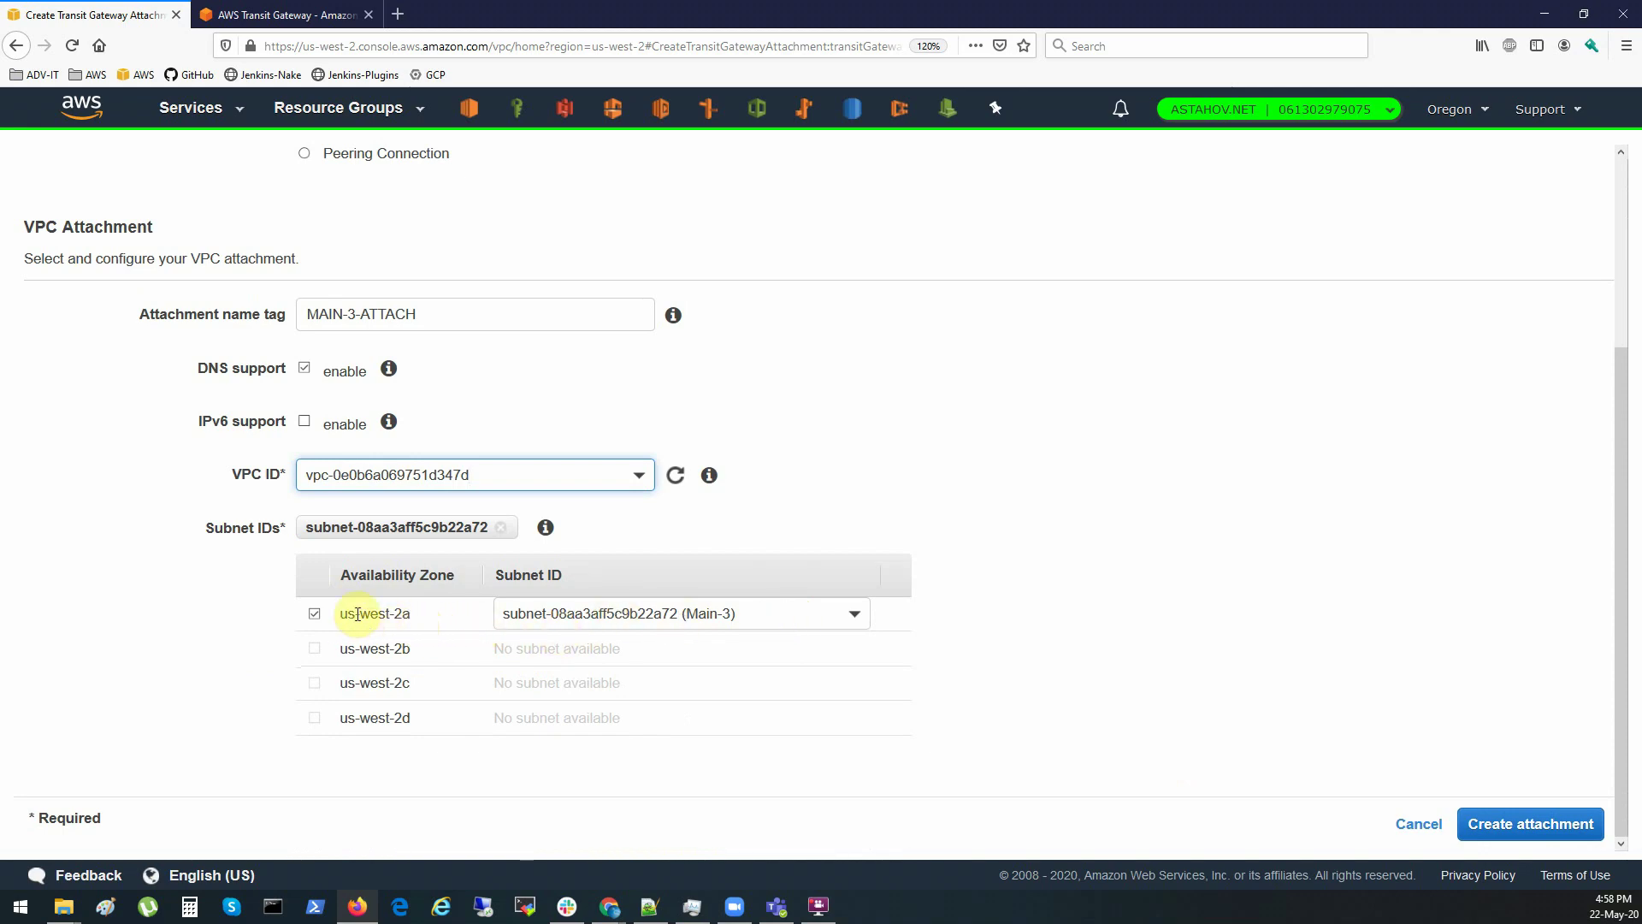
left_click(1523, 821)
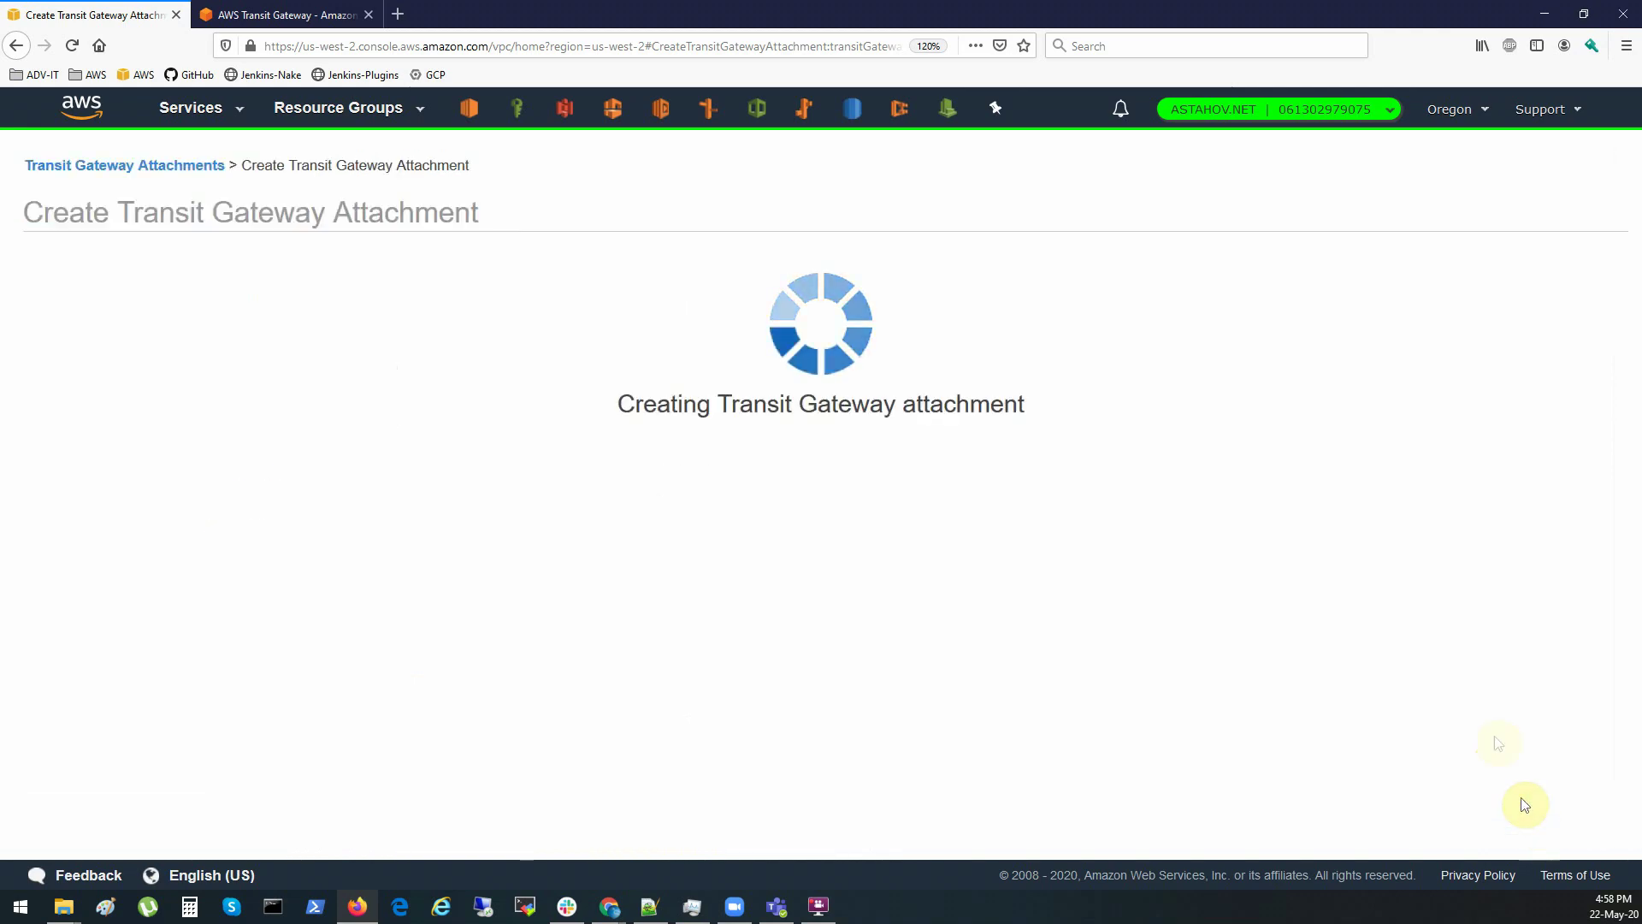
left_click(972, 384)
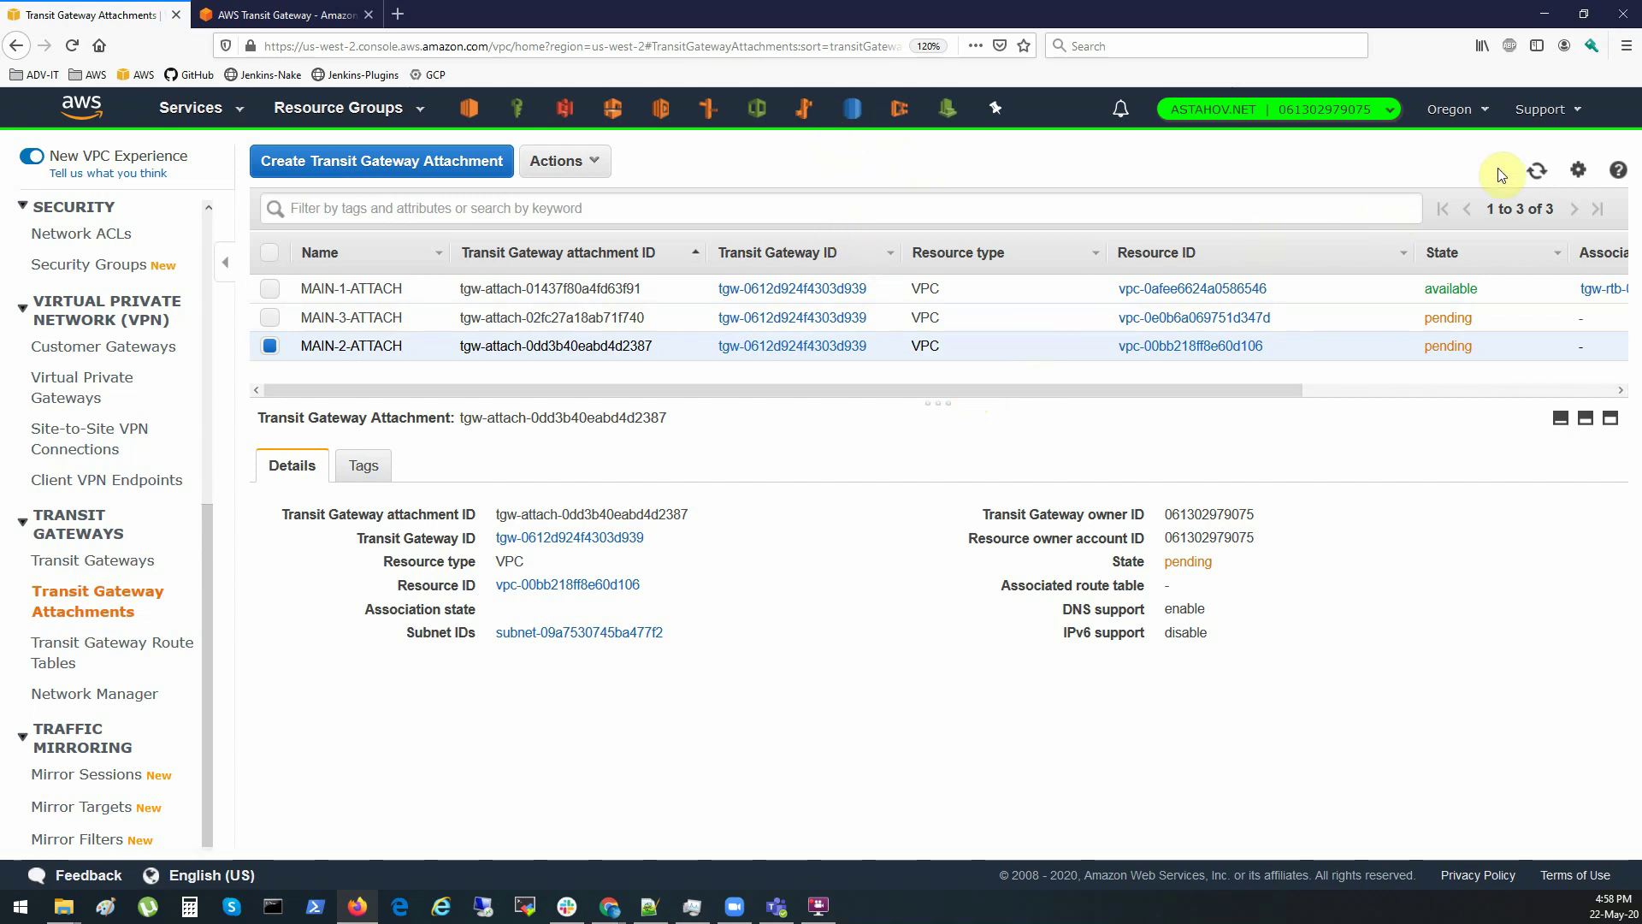
Refresh the attachment list to check the states, deselect MAIN-2-ATTACH and sort the attachments by name
left_click(1539, 171)
left_click(1539, 171)
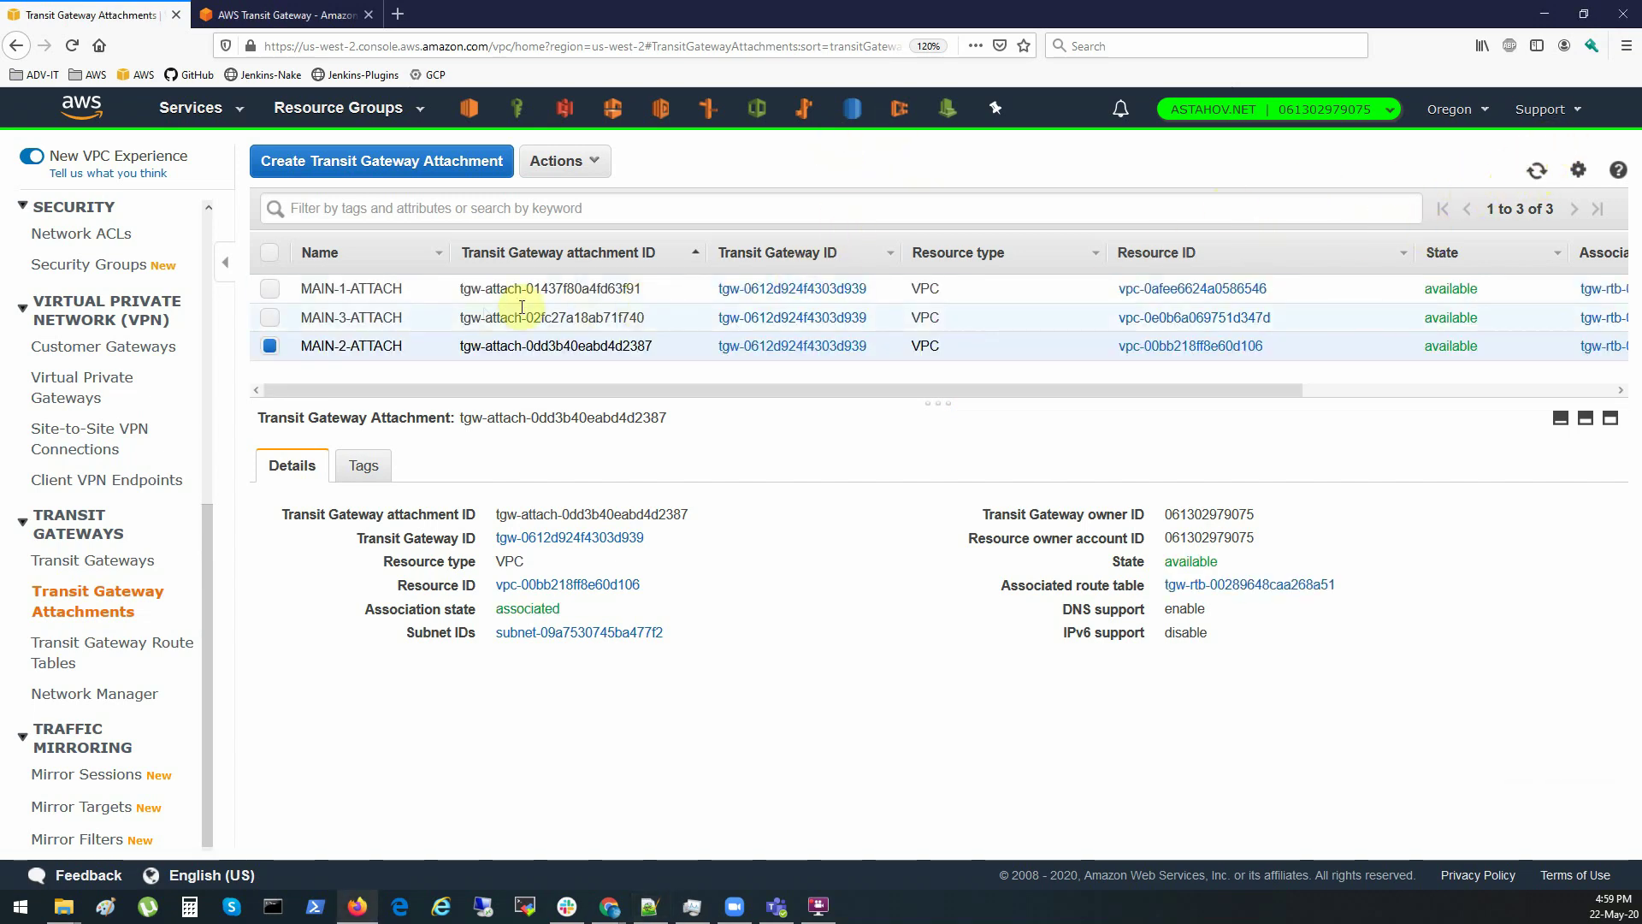
left_click(270, 346)
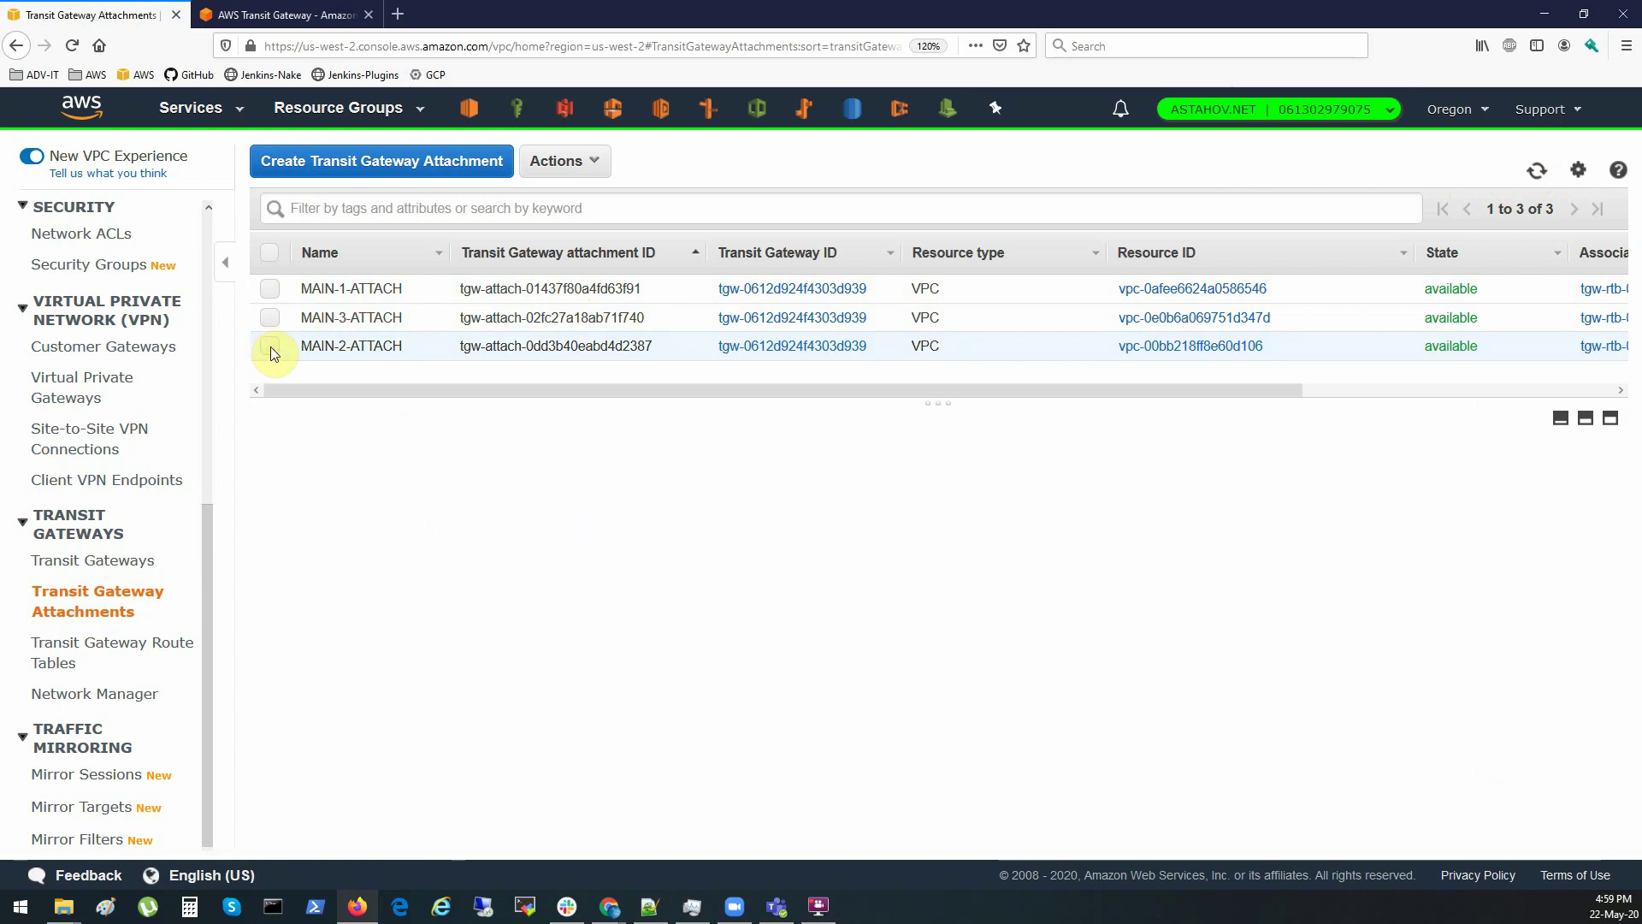
left_click(403, 251)
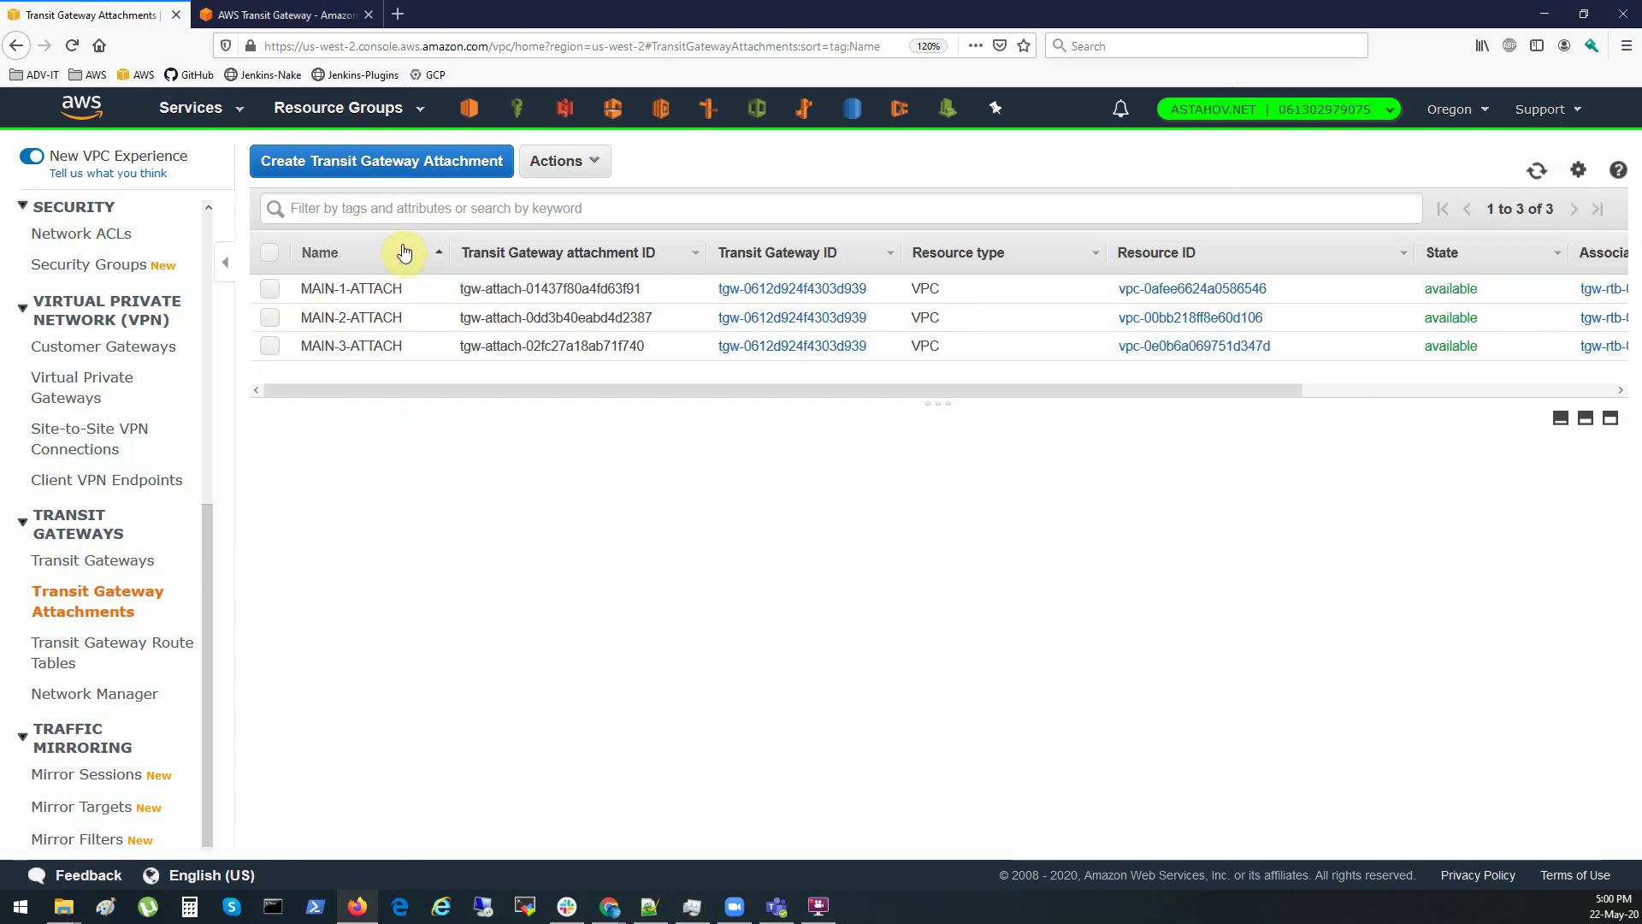
Switch to the Notepad++ notes, review the three VPC CIDR blocks and the VPC-MAIN-1 EC2 address, and move the notes window aside
key("alt+Tab")
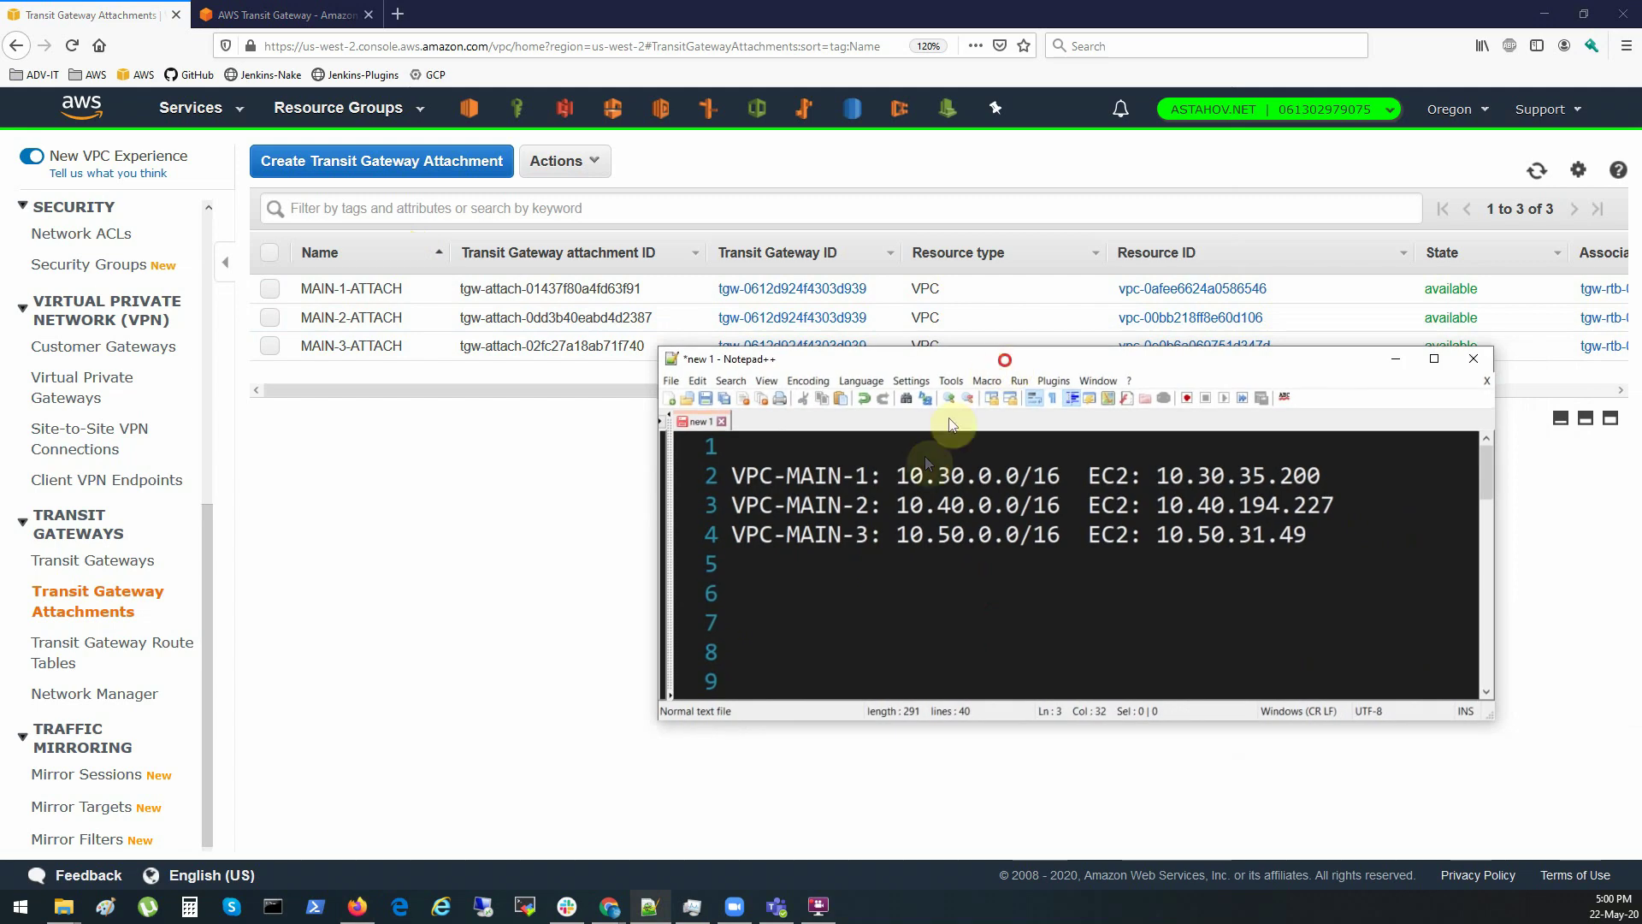
left_click_drag(895, 475, 1061, 475)
left_click_drag(882, 504, 1012, 508)
left_click_drag(895, 535, 1033, 535)
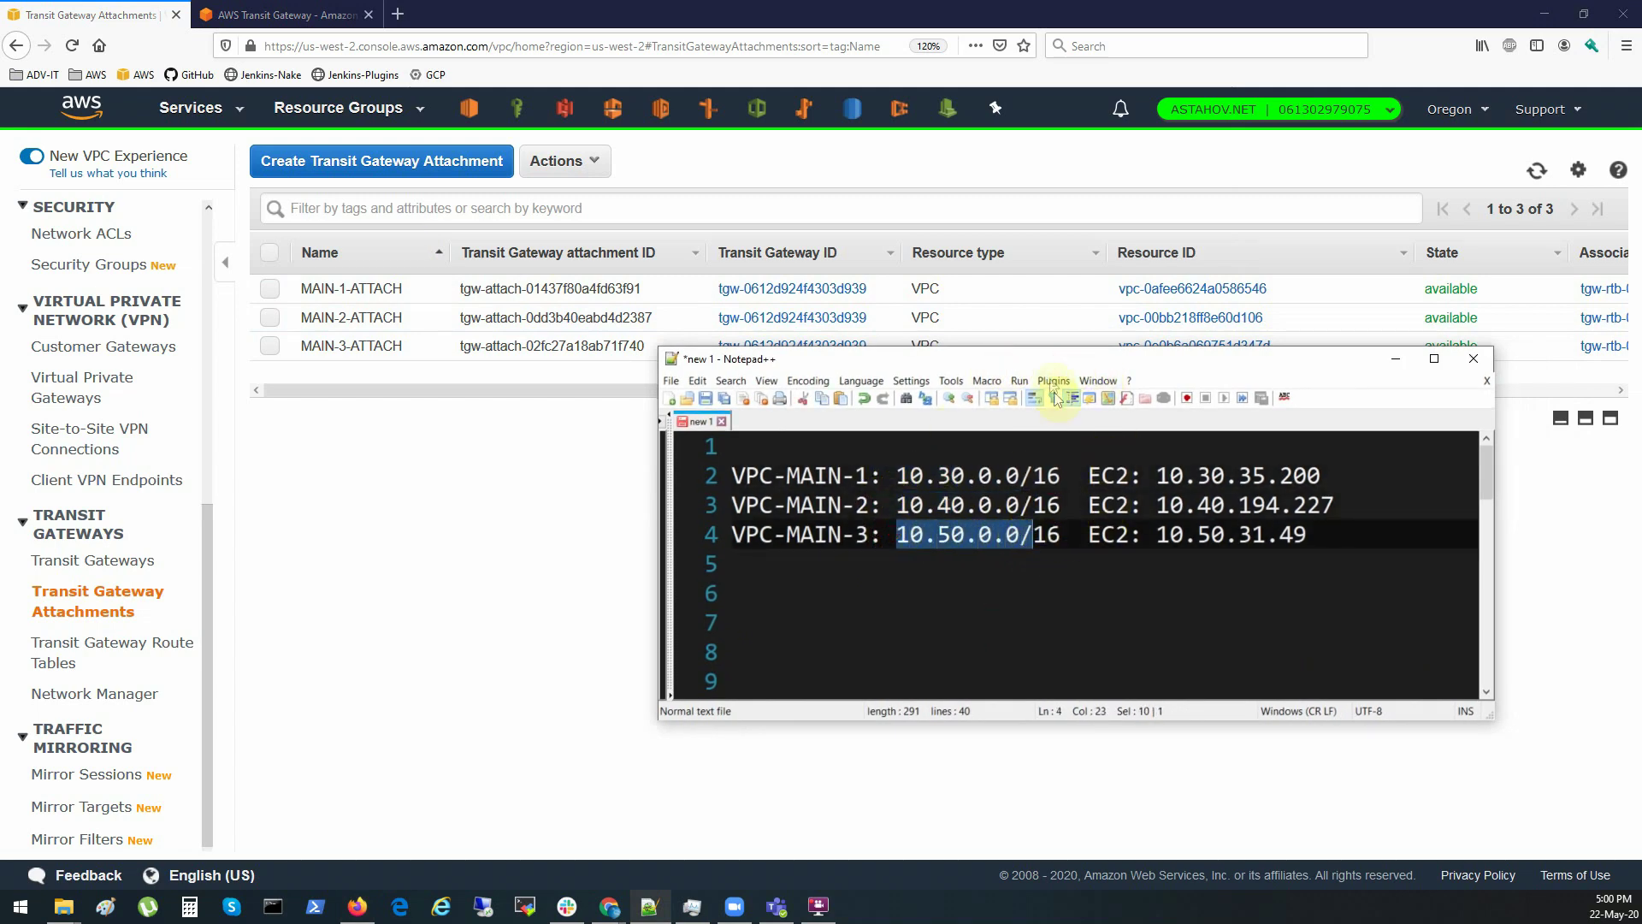
left_click_drag(1050, 360, 1054, 382)
mouse_move(1143, 498)
left_mouse_down()
mouse_move(1324, 525)
mouse_move(1146, 498)
left_mouse_up()
left_click(1324, 500)
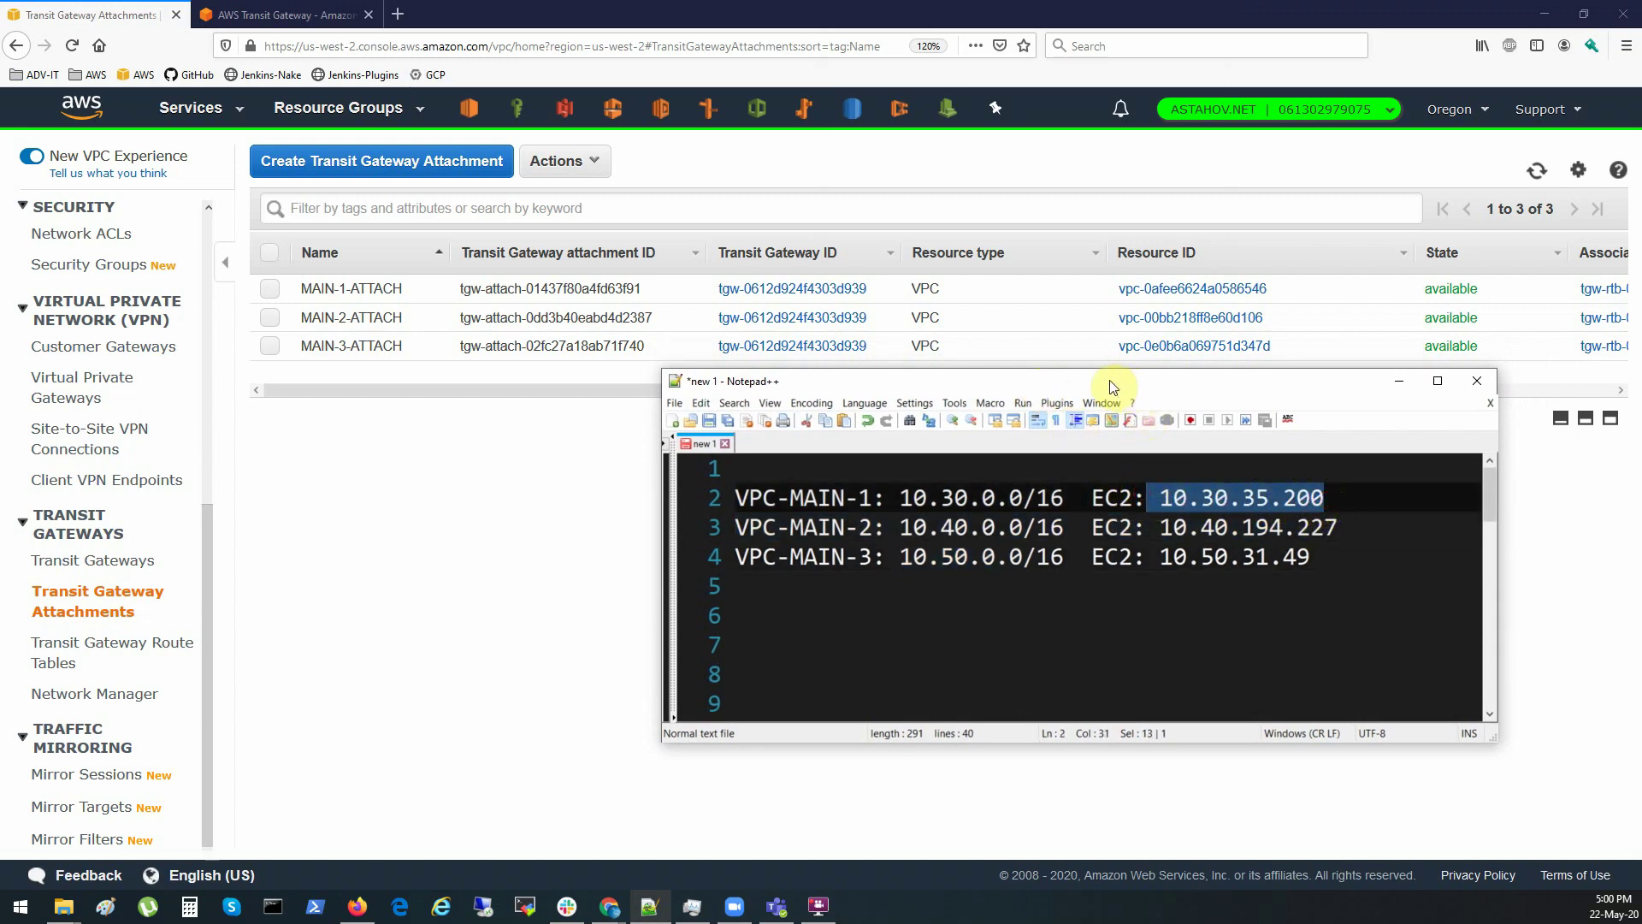
left_click_drag(1110, 380, 1641, 402)
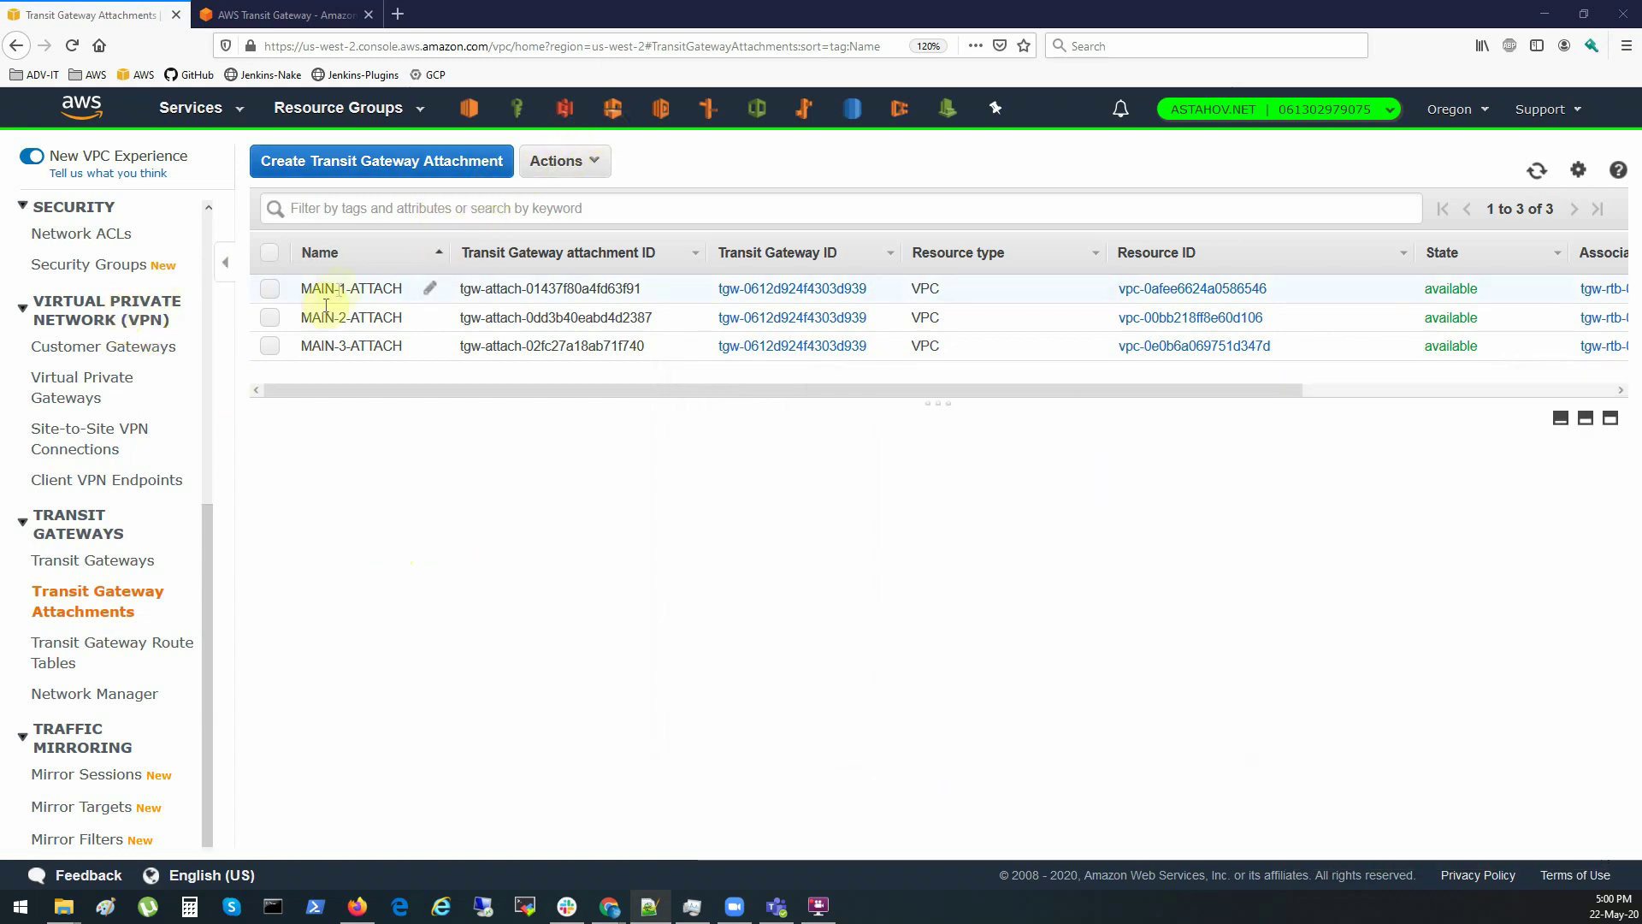
Go to the VPC route tables and select the Main-1 route table of ADV-MAIN-1
scroll(128, 368, "up", 5)
left_click(75, 423)
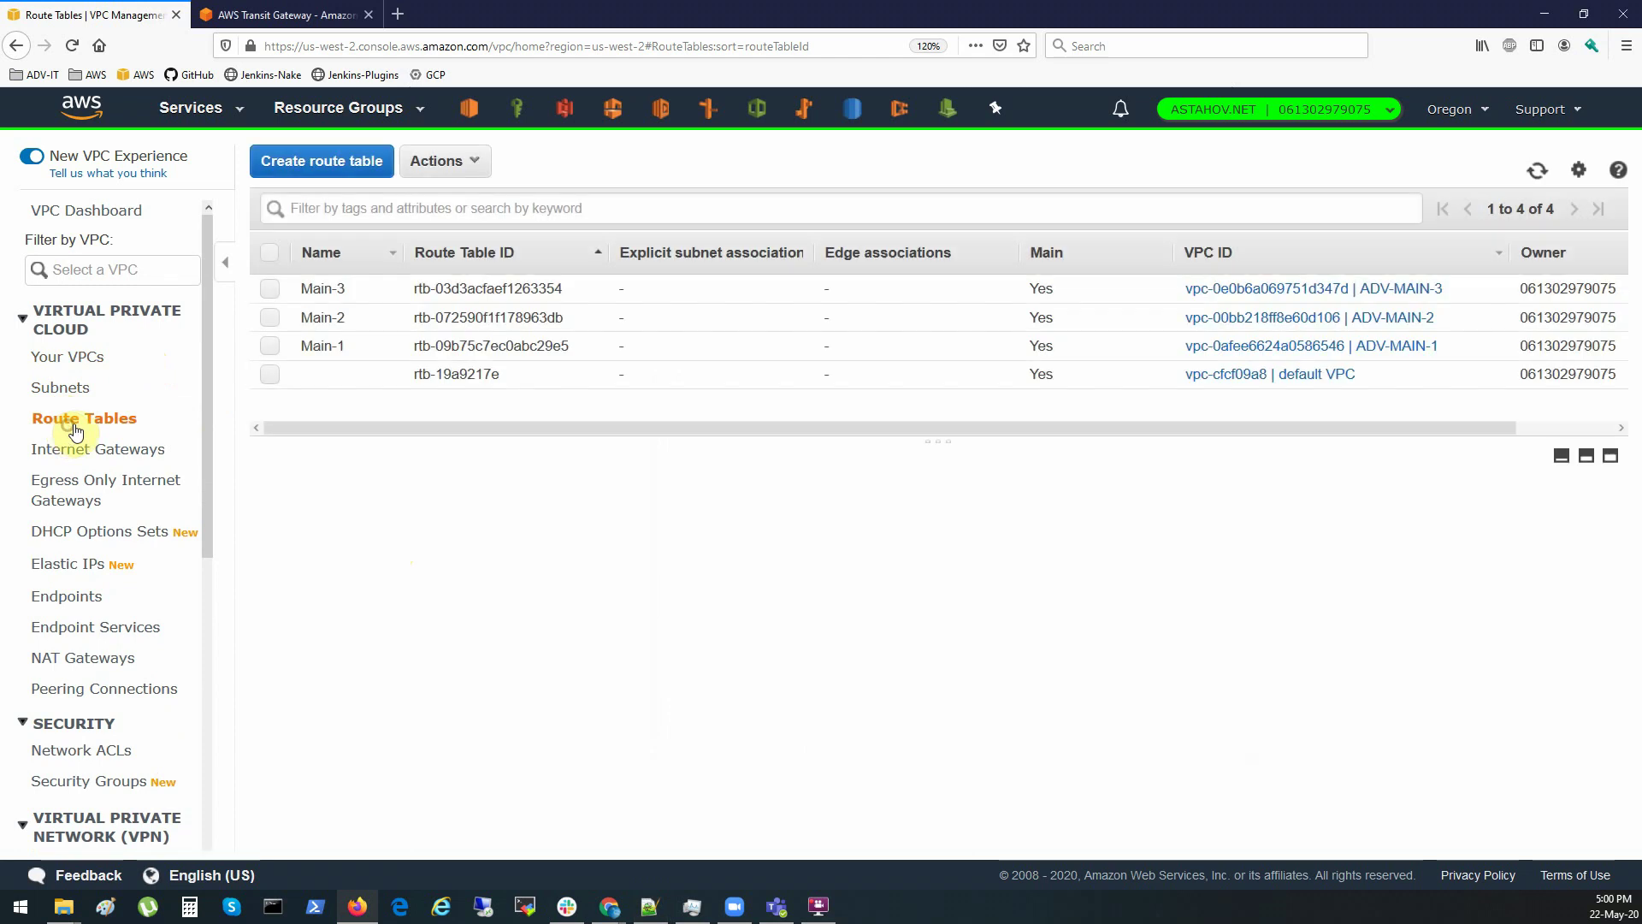
left_click(537, 347)
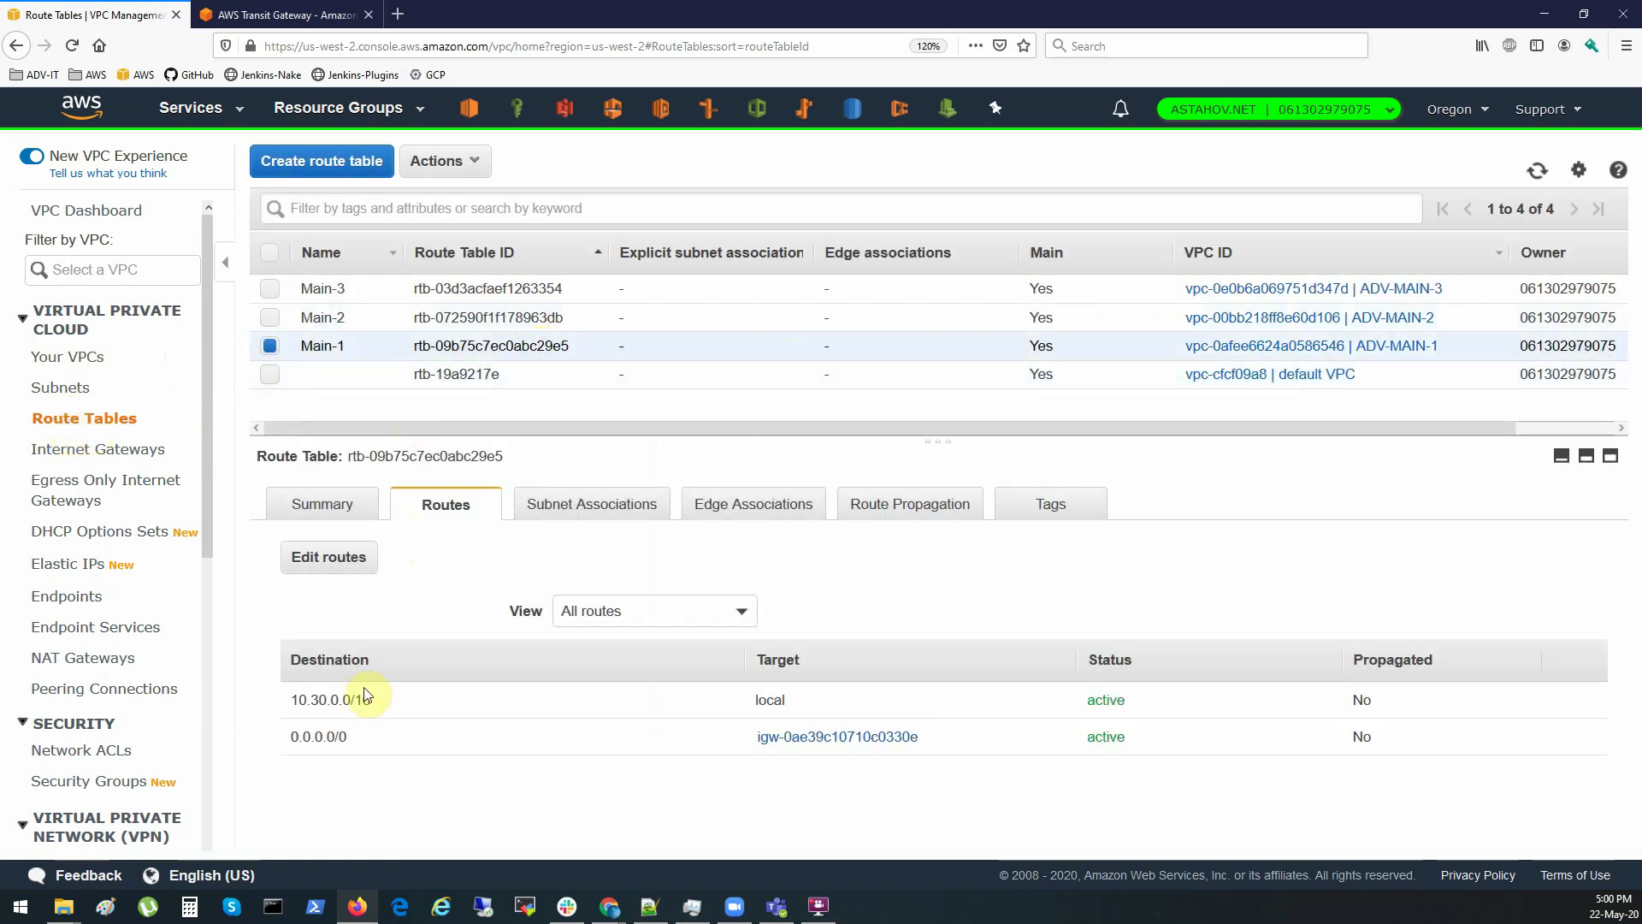
left_click(344, 560)
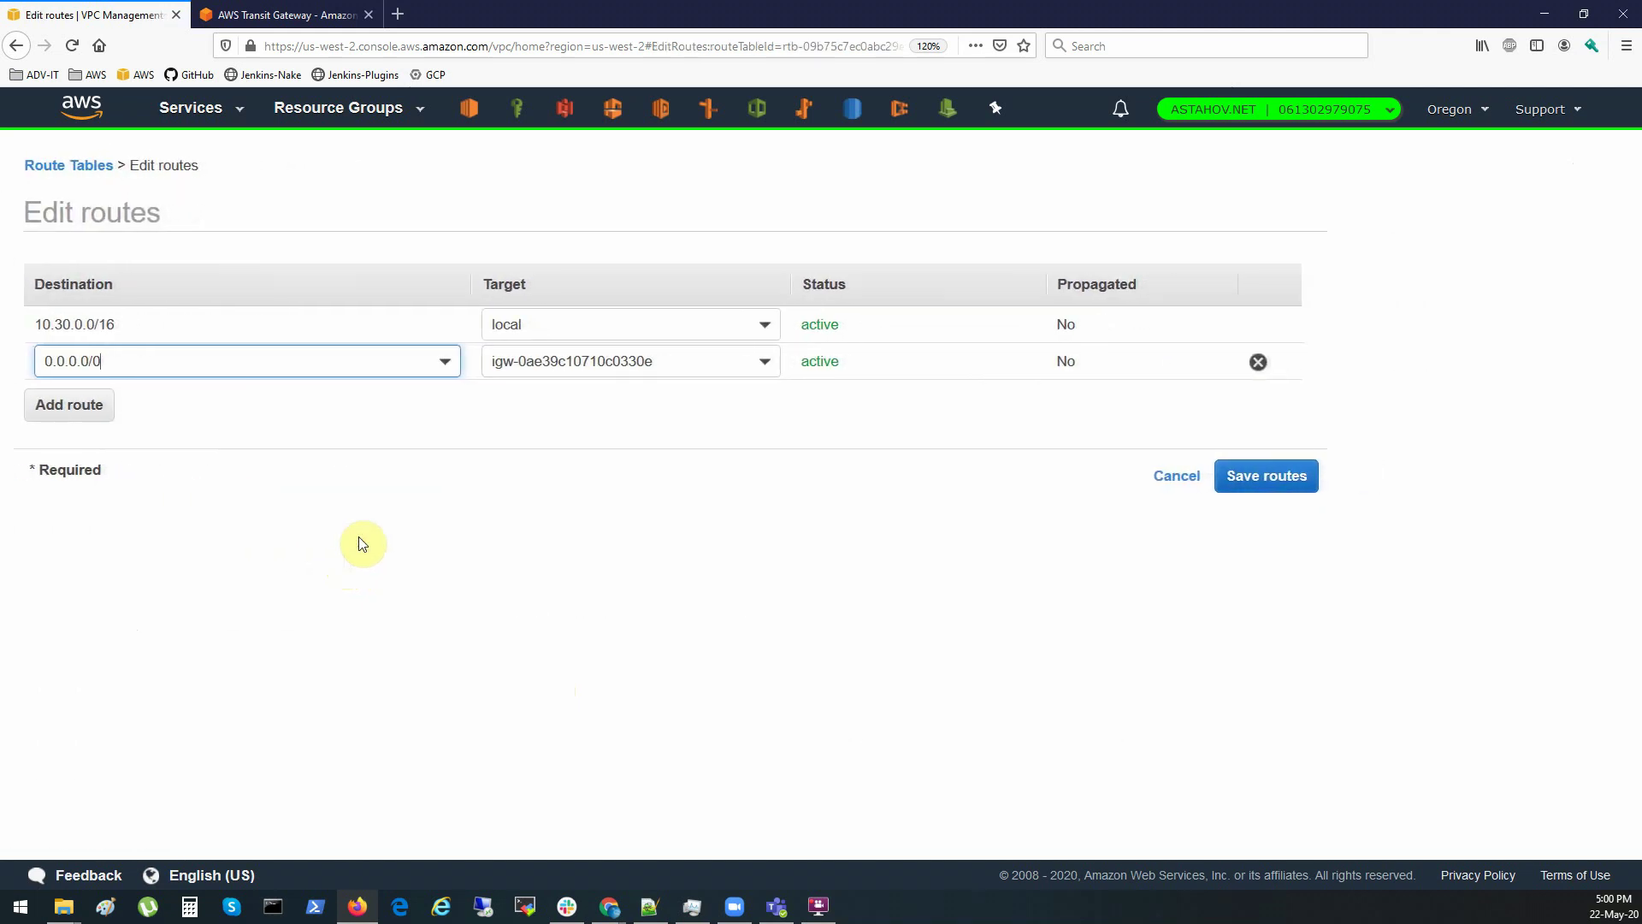
left_click(80, 414)
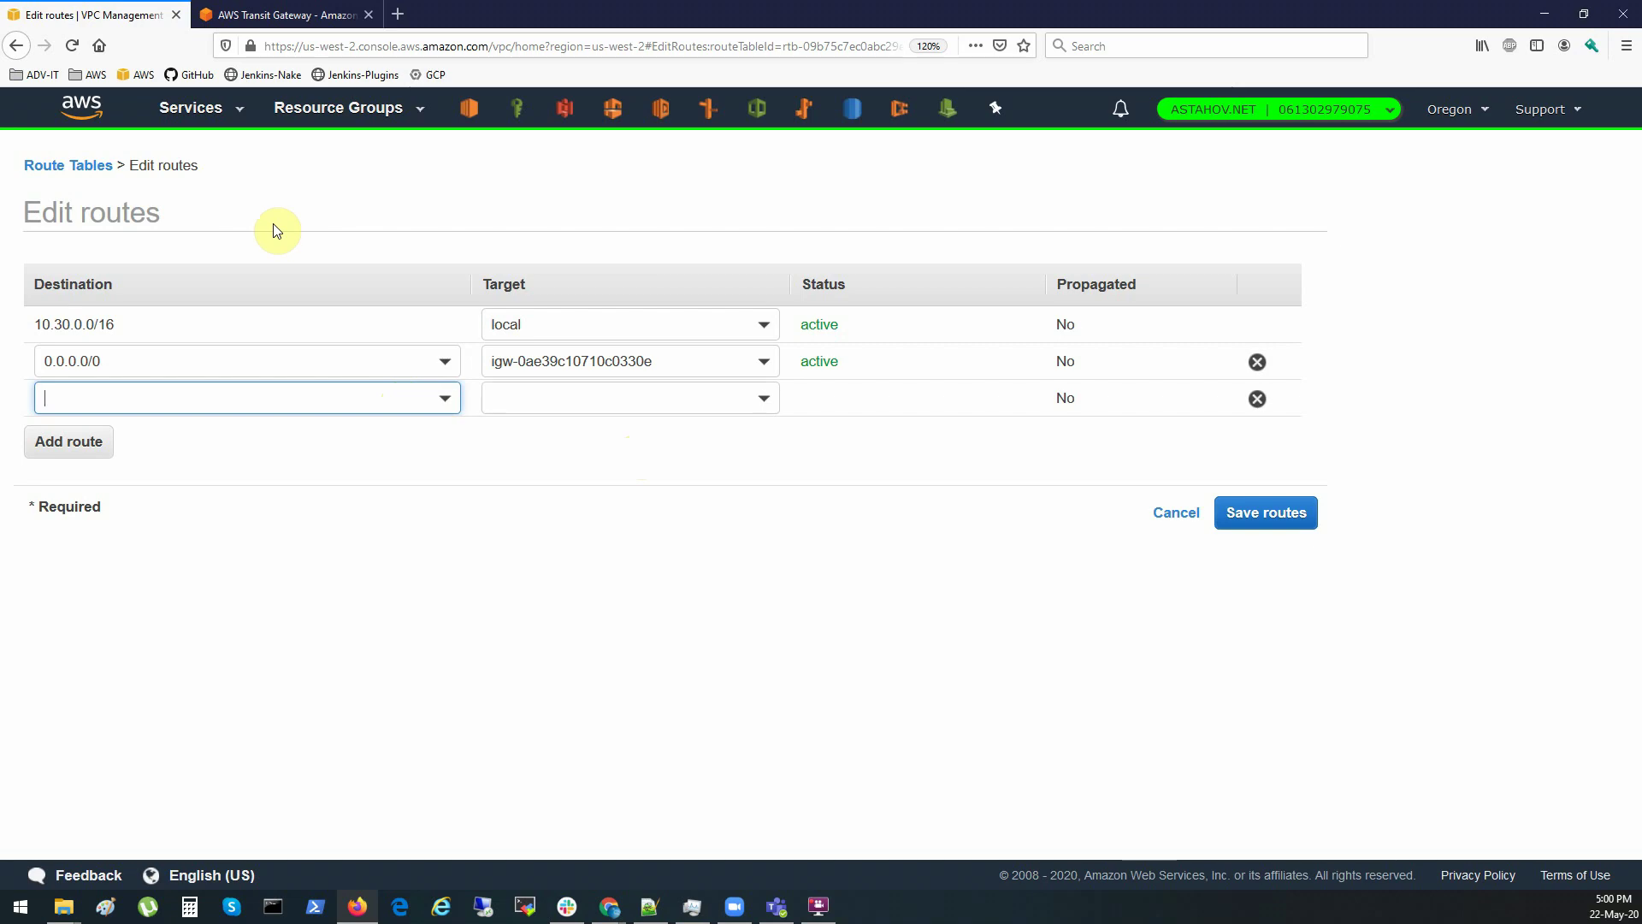
left_click(1170, 510)
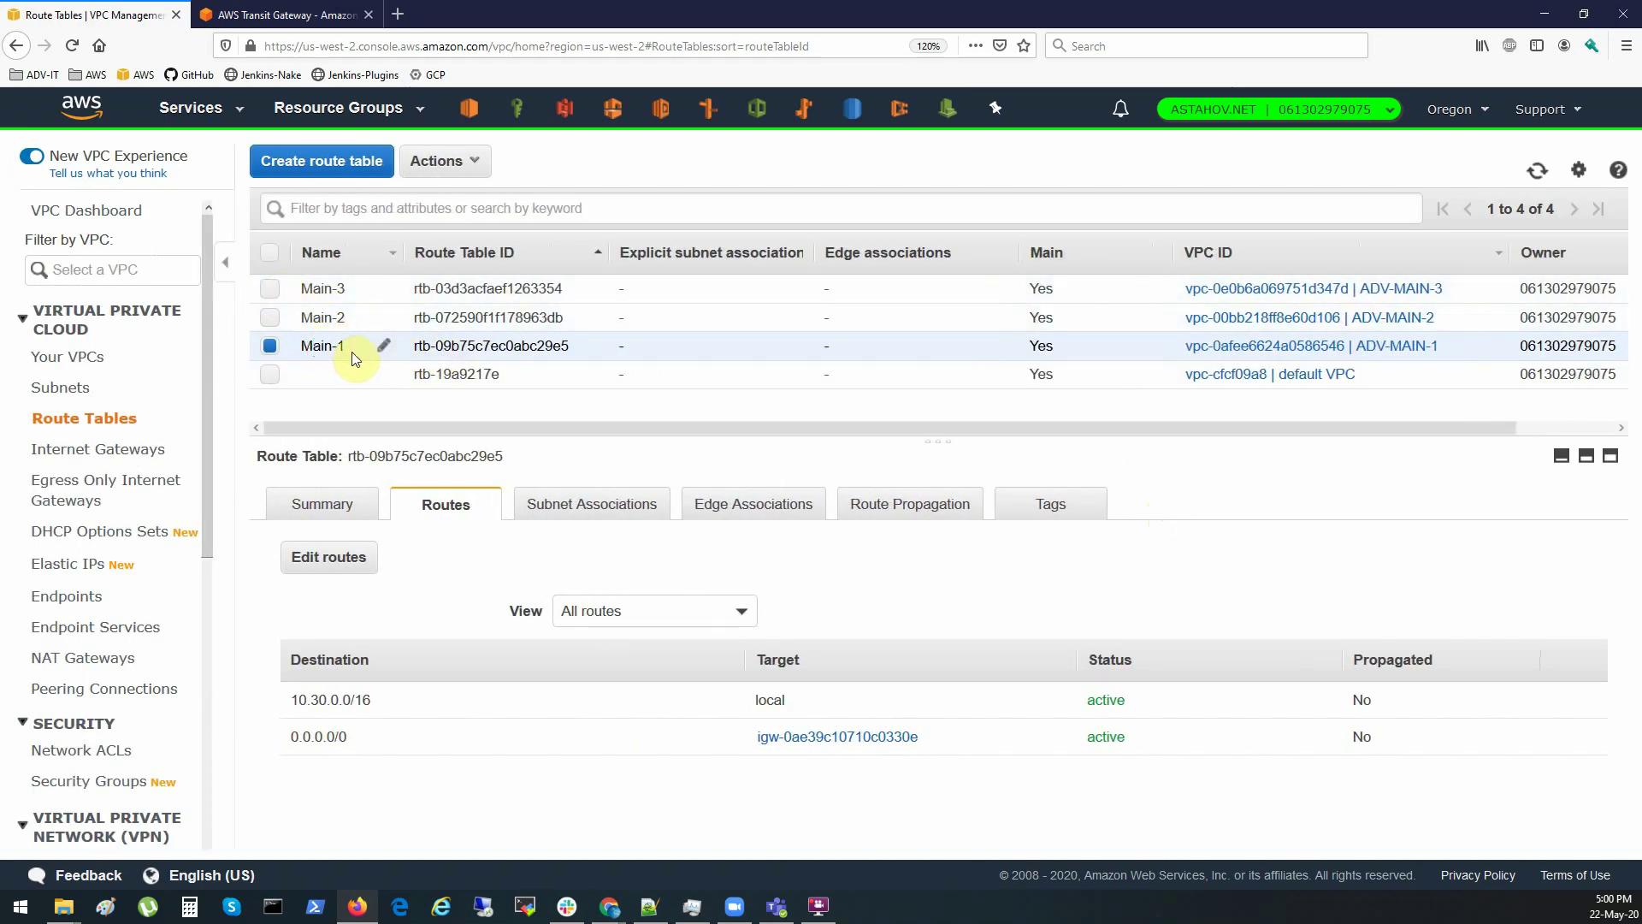
Add a route to the Main-1 route table with destination 10.40.0.0/16 and the MAIN-TGW transit gateway as target
left_click(346, 565)
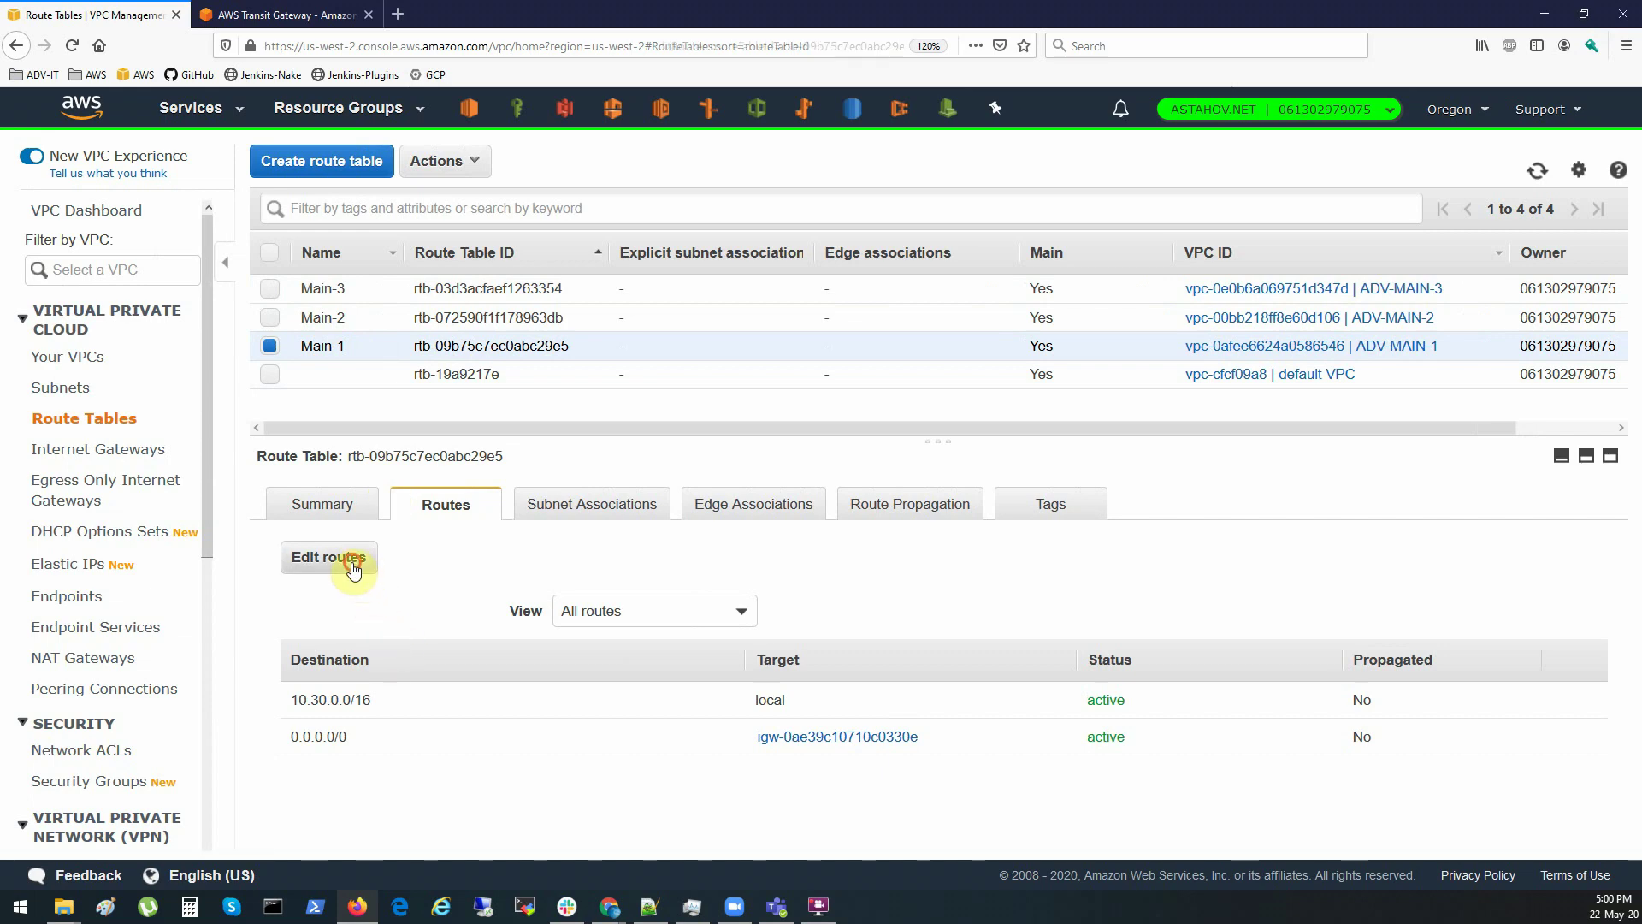
left_click(83, 405)
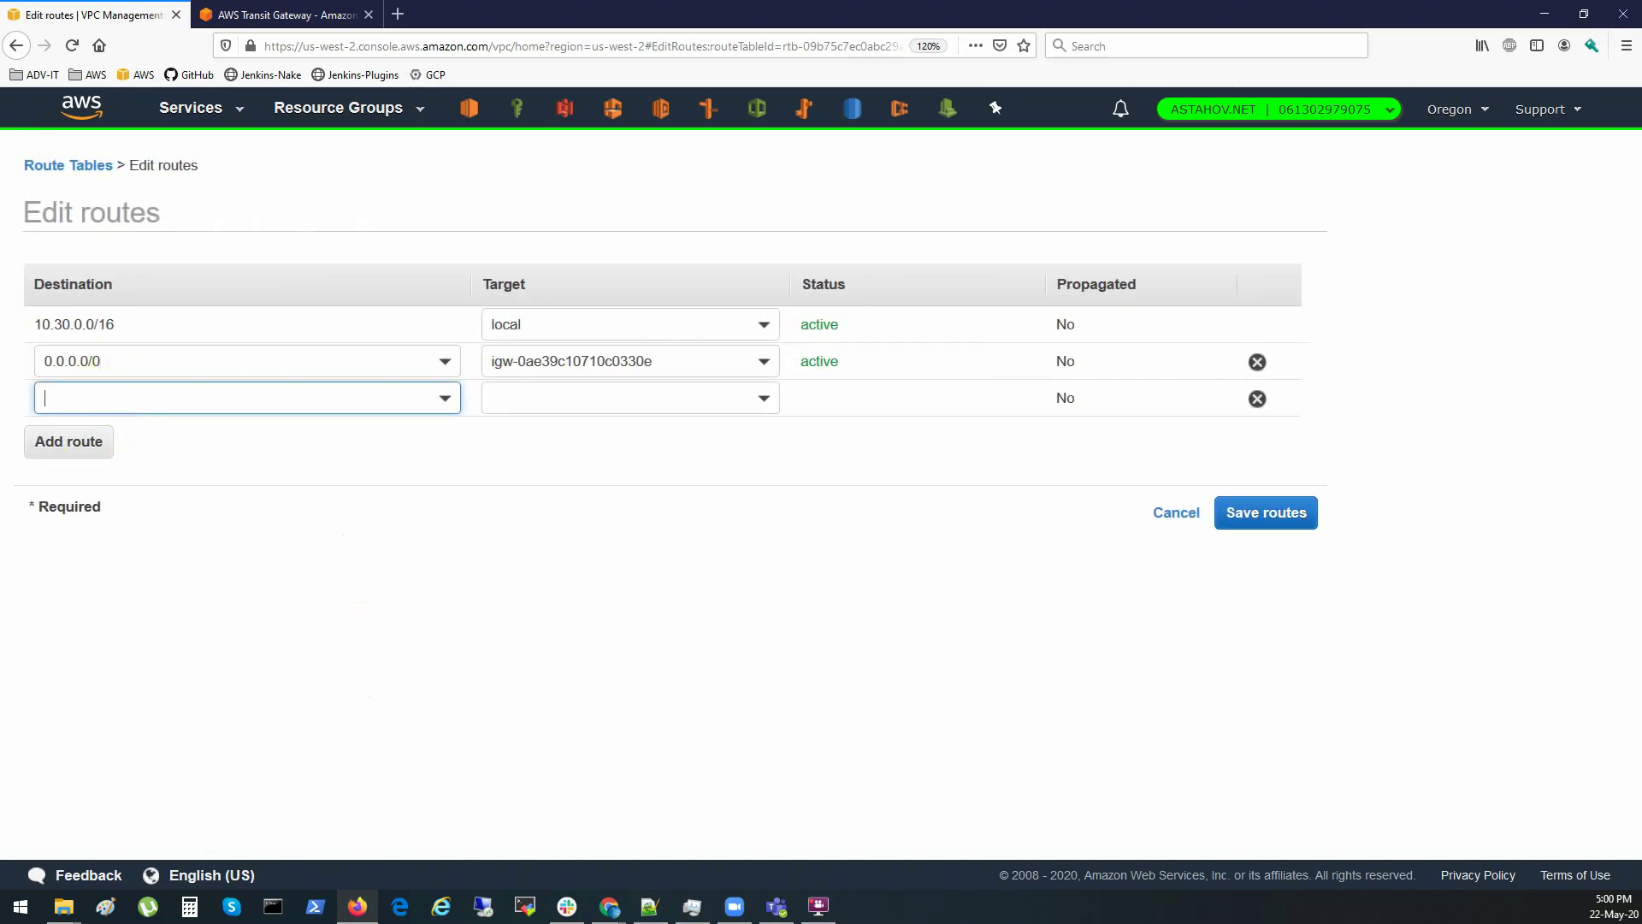
key("alt+Tab")
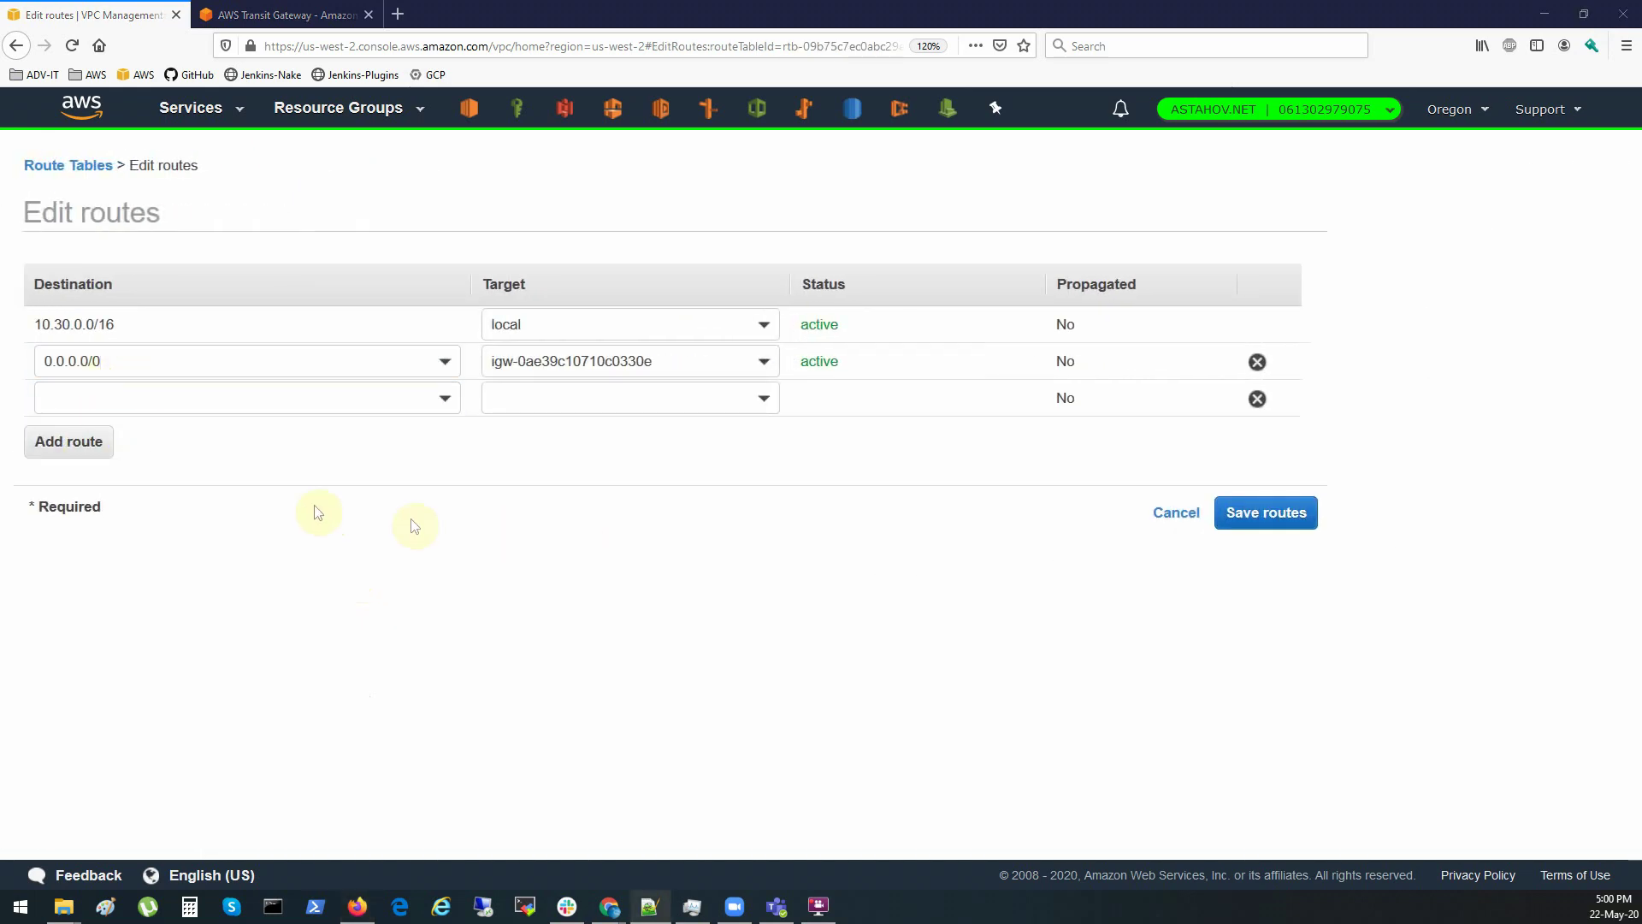
left_click(128, 402)
type("10.40.0.0/16")
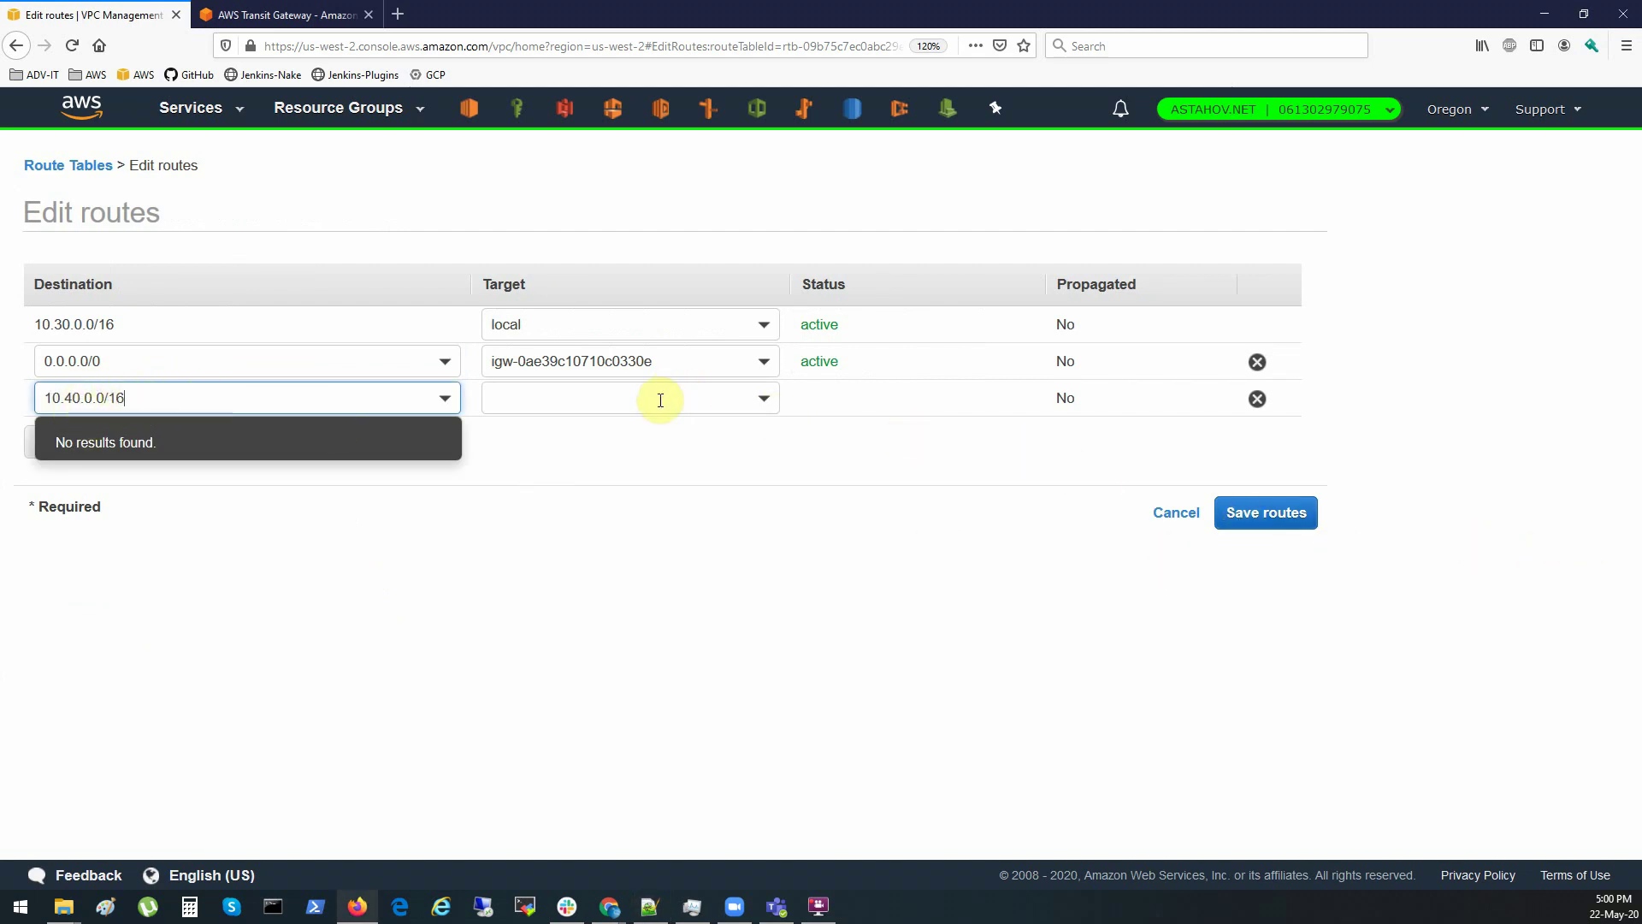
left_click(631, 402)
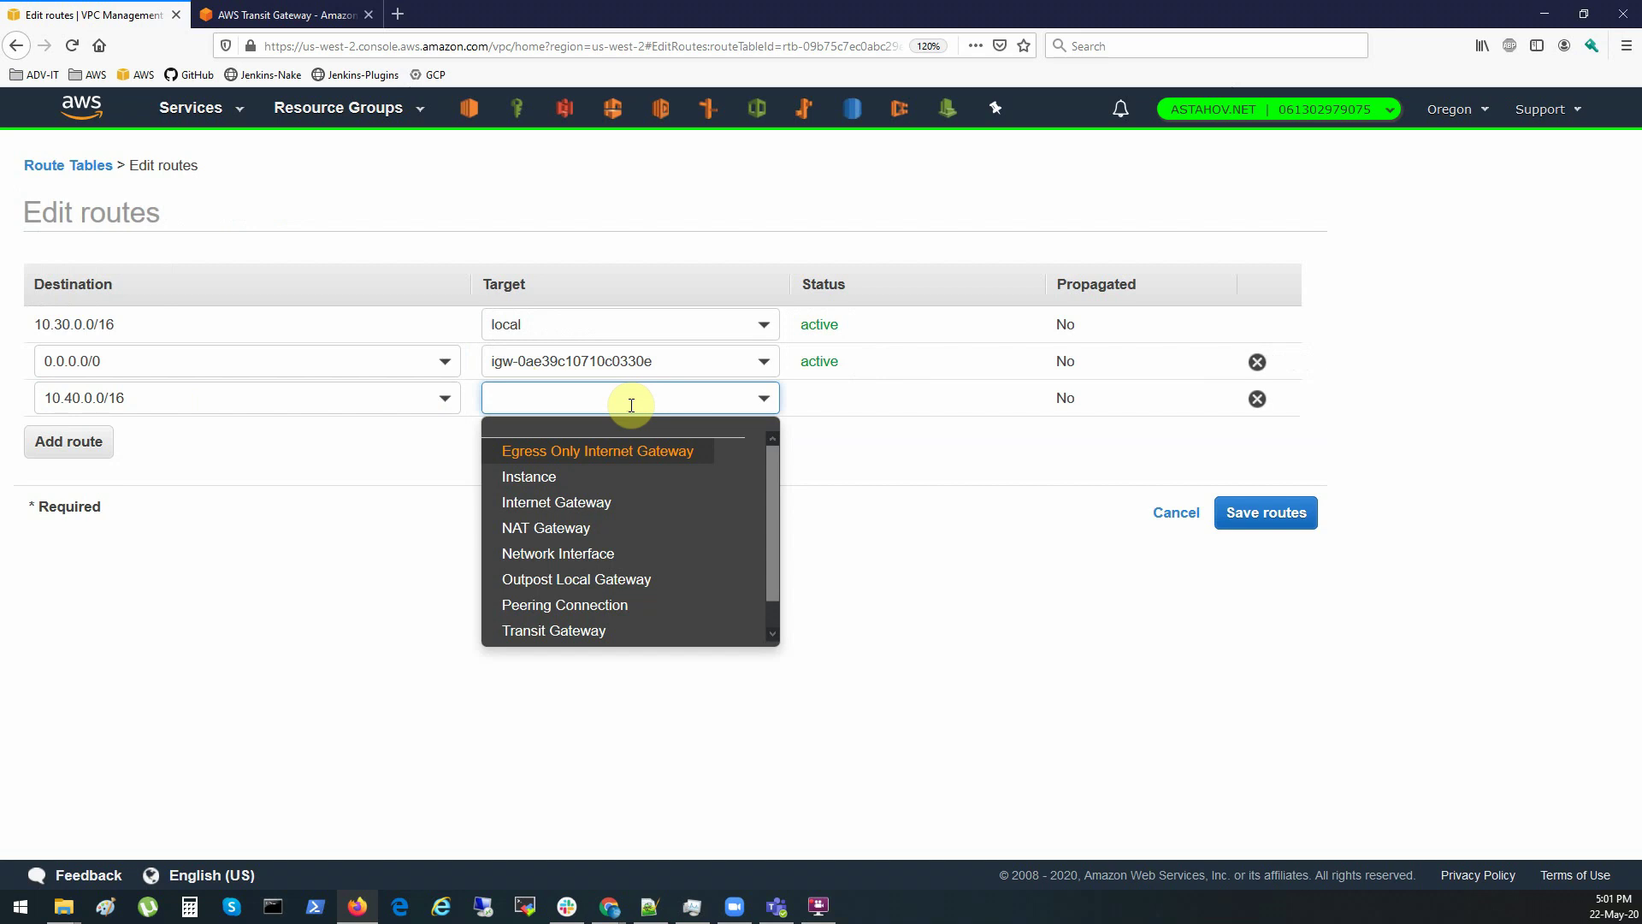
scroll(614, 575, "down", 1)
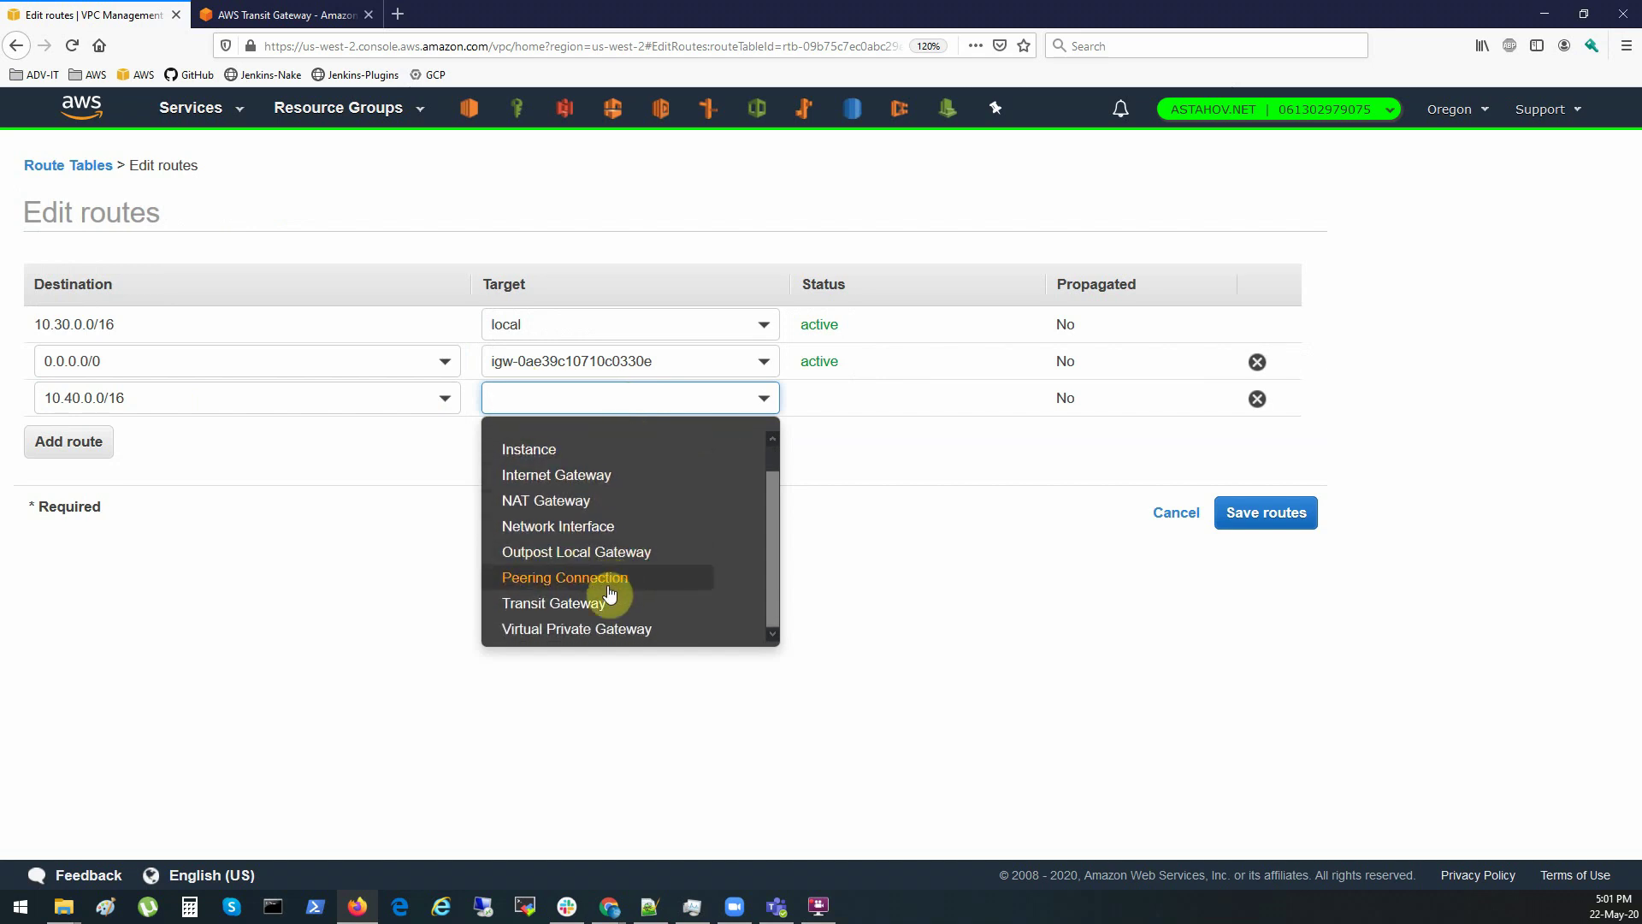
left_click(599, 605)
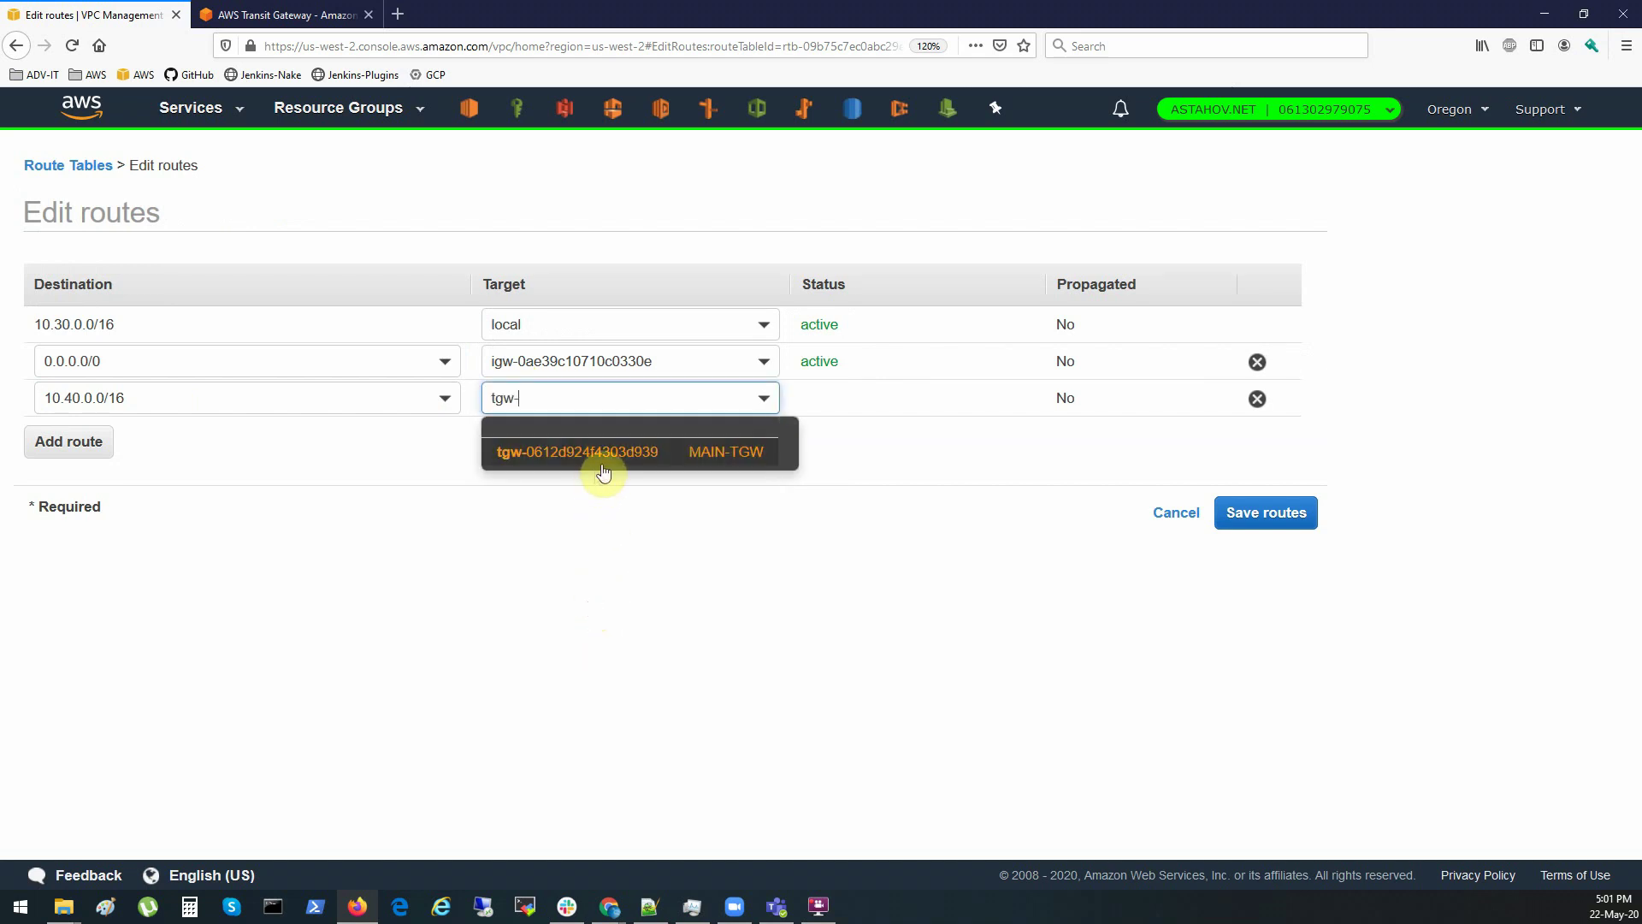
left_click(614, 450)
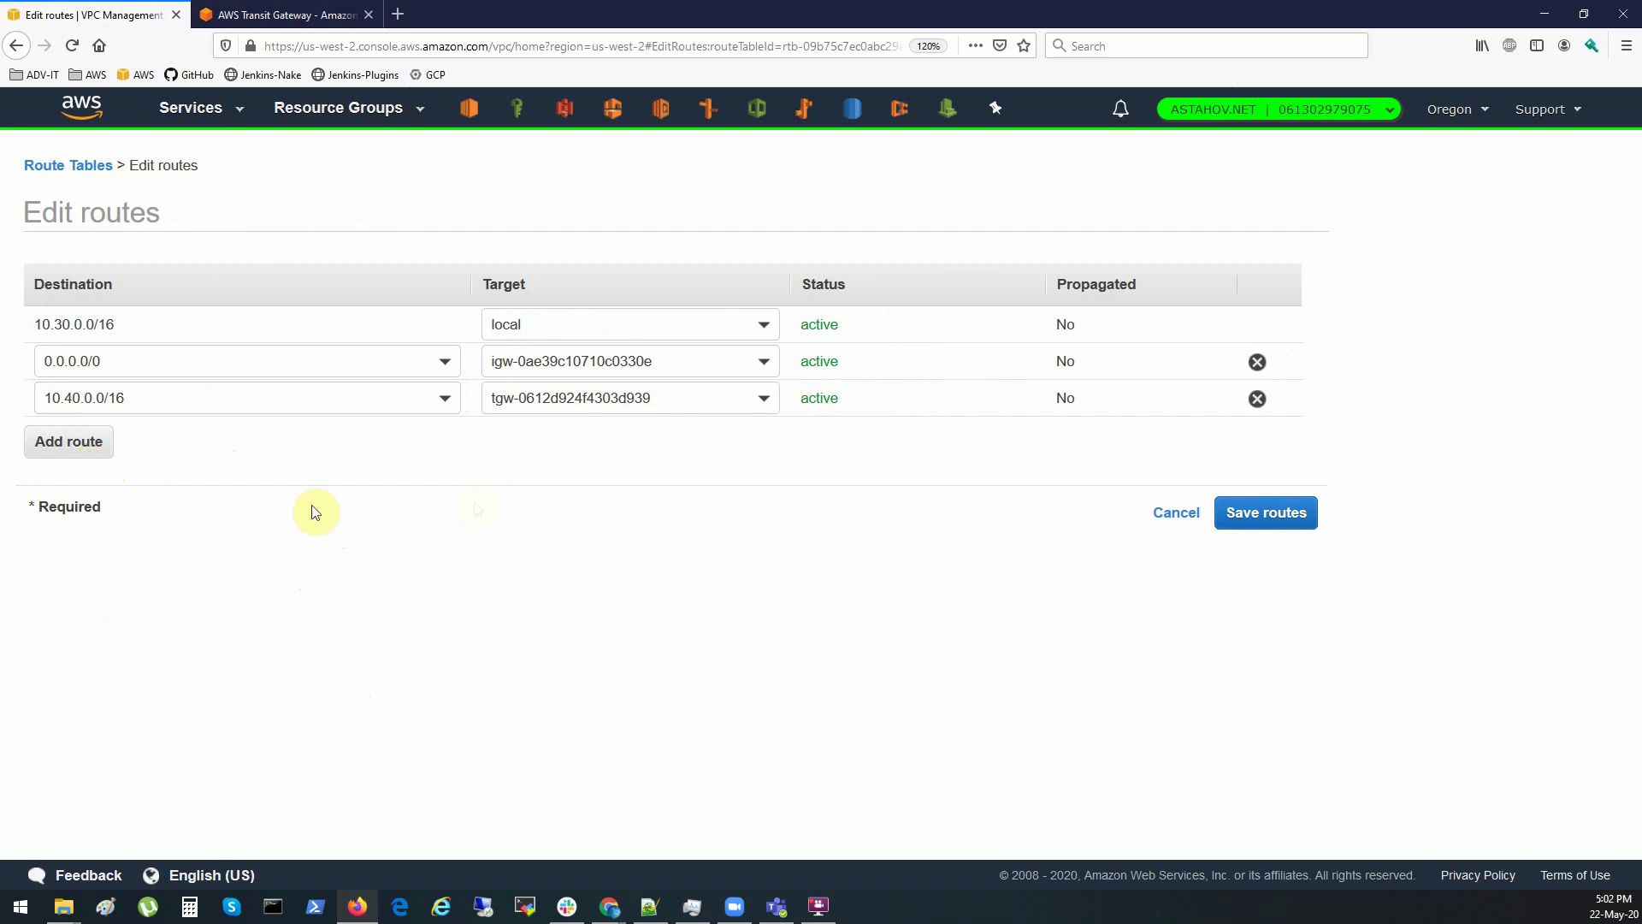
Add a second Main-1 route for 10.50.0.0/16 targeting the MAIN-TGW transit gateway and save the routes
left_click(86, 443)
key("alt+Tab")
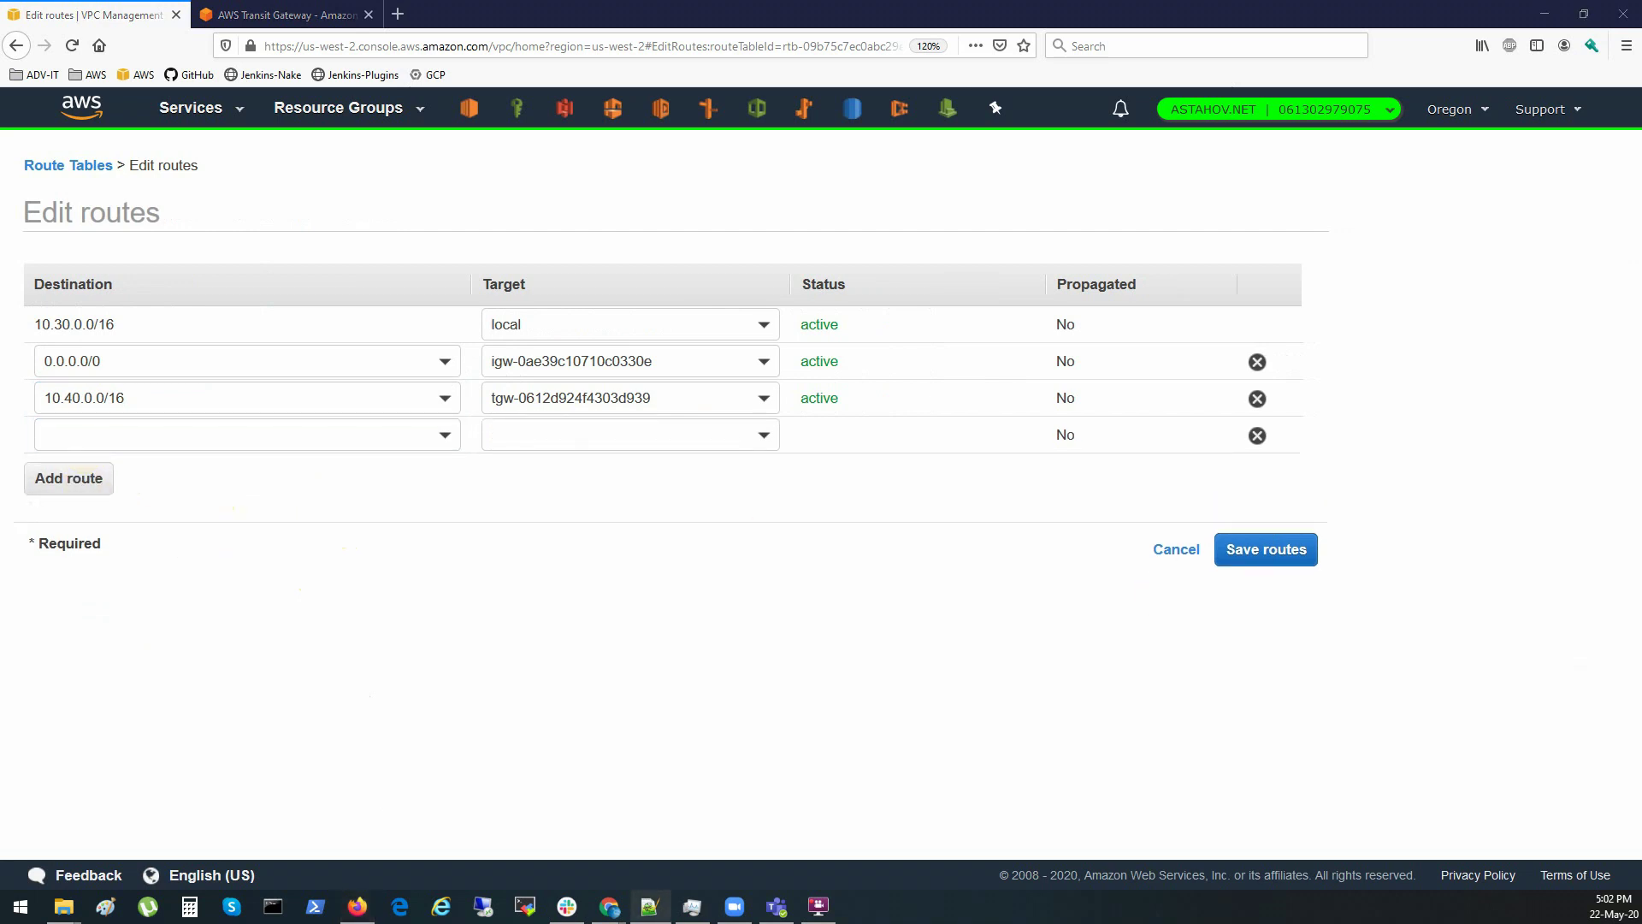
left_click(110, 427)
type("10.50.0.0/16")
left_click(524, 433)
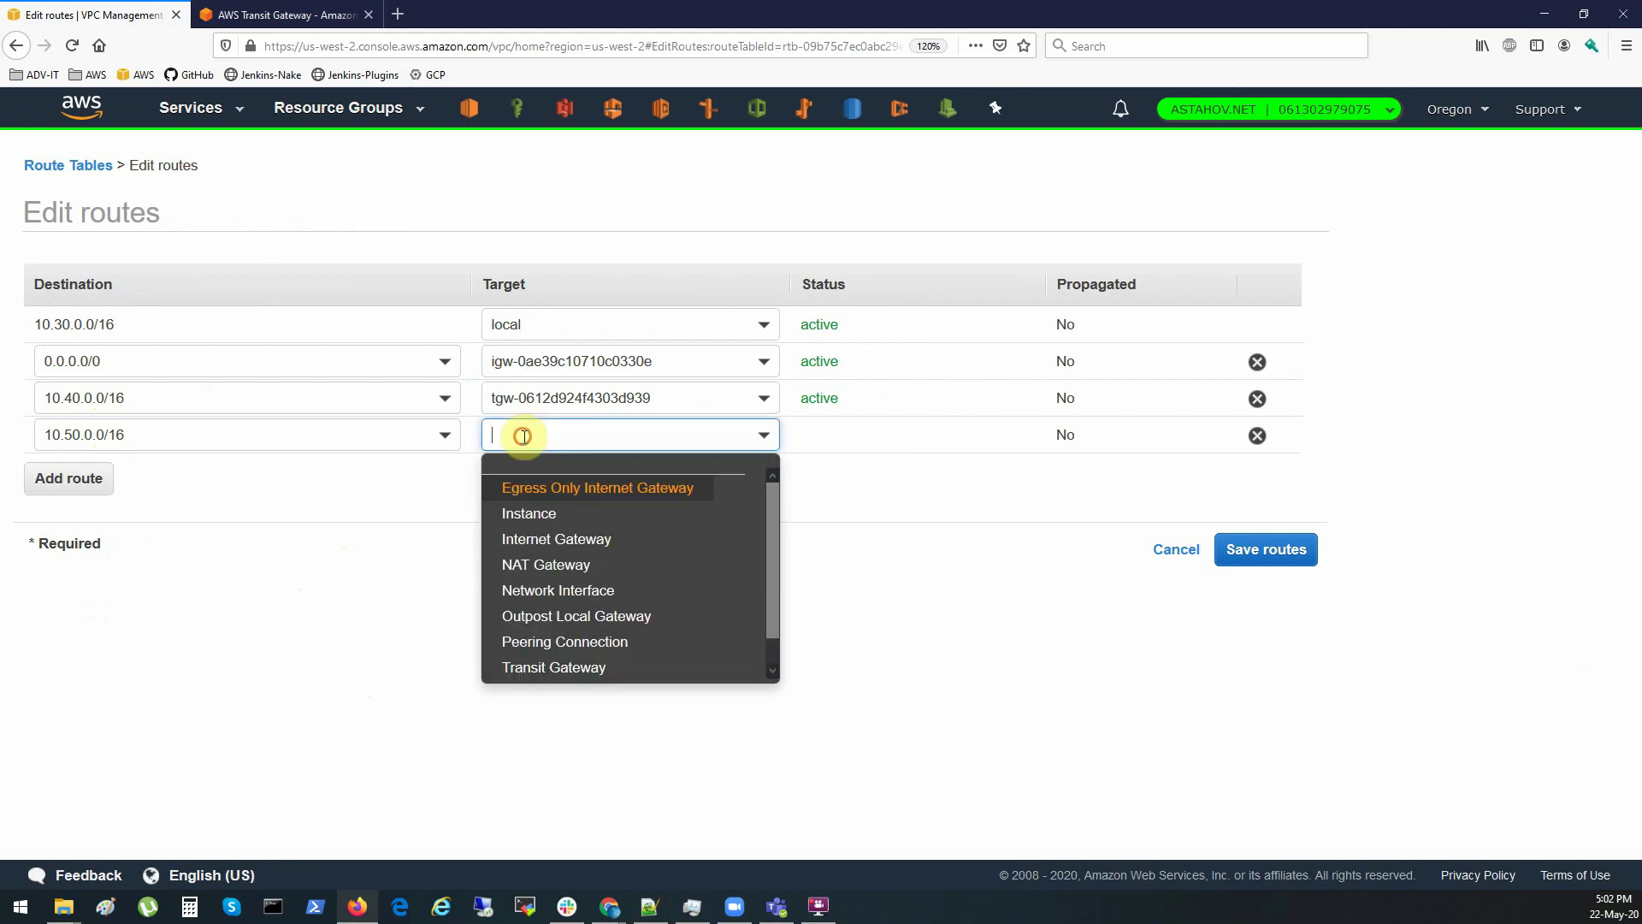
left_click(575, 669)
left_click(577, 488)
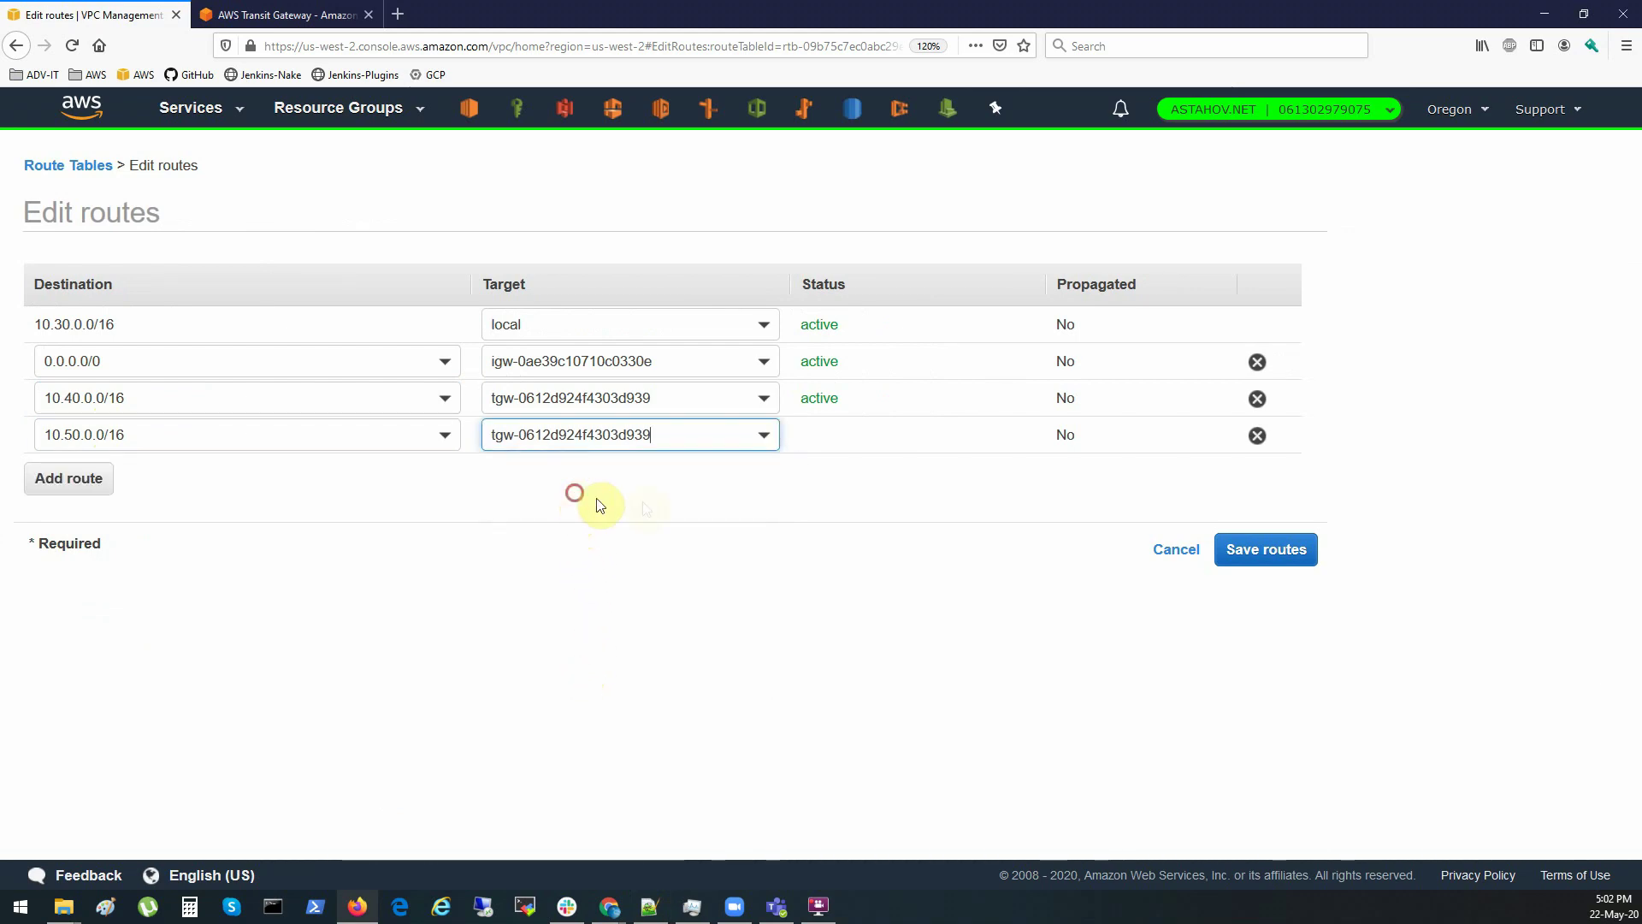
left_click(1282, 550)
left_click(958, 343)
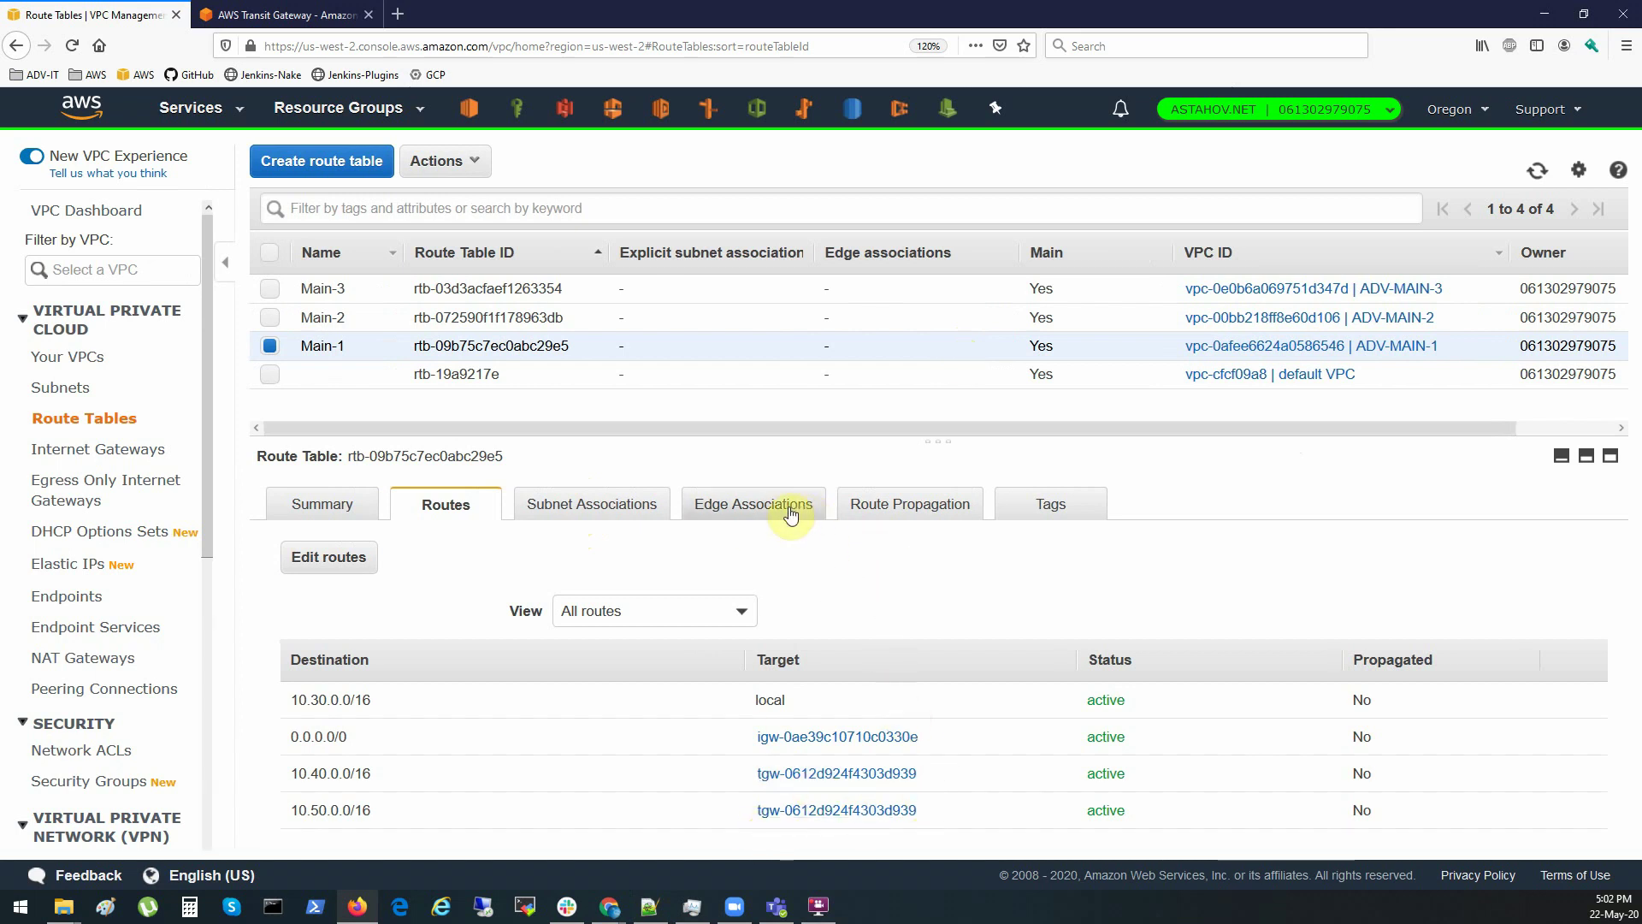
Add a route to the Main-2 route table with destination 10.30.0.0/16 and the MAIN-TGW transit gateway as target
left_click(473, 313)
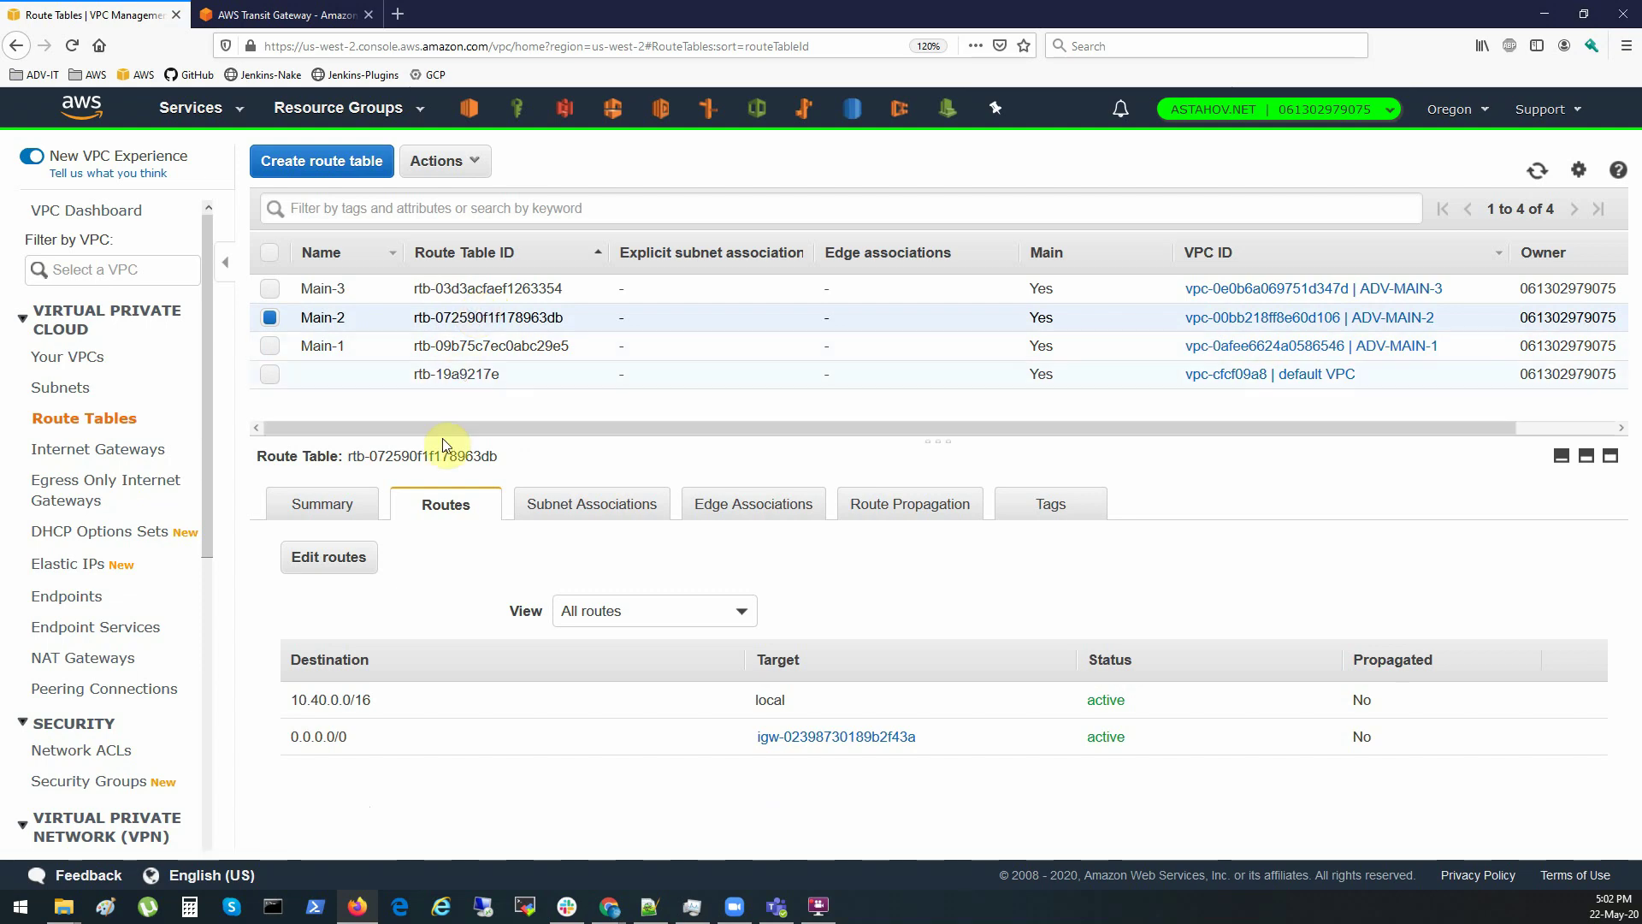
left_click(350, 569)
left_click(77, 406)
key("alt+Tab")
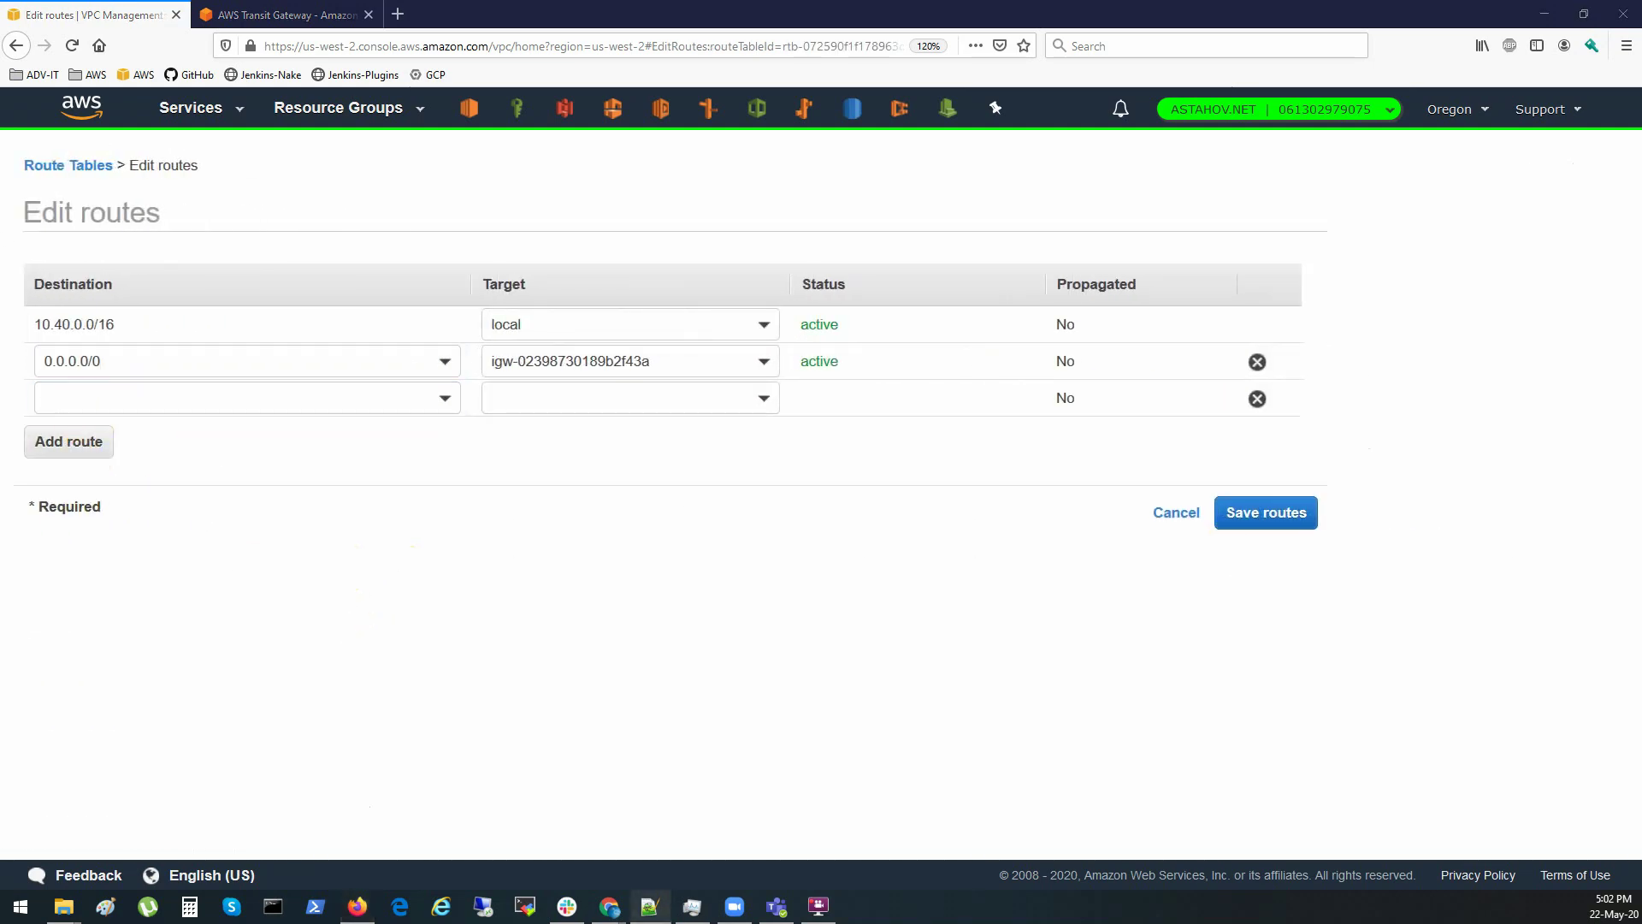
left_click(203, 398)
type("10.30.0.0/16")
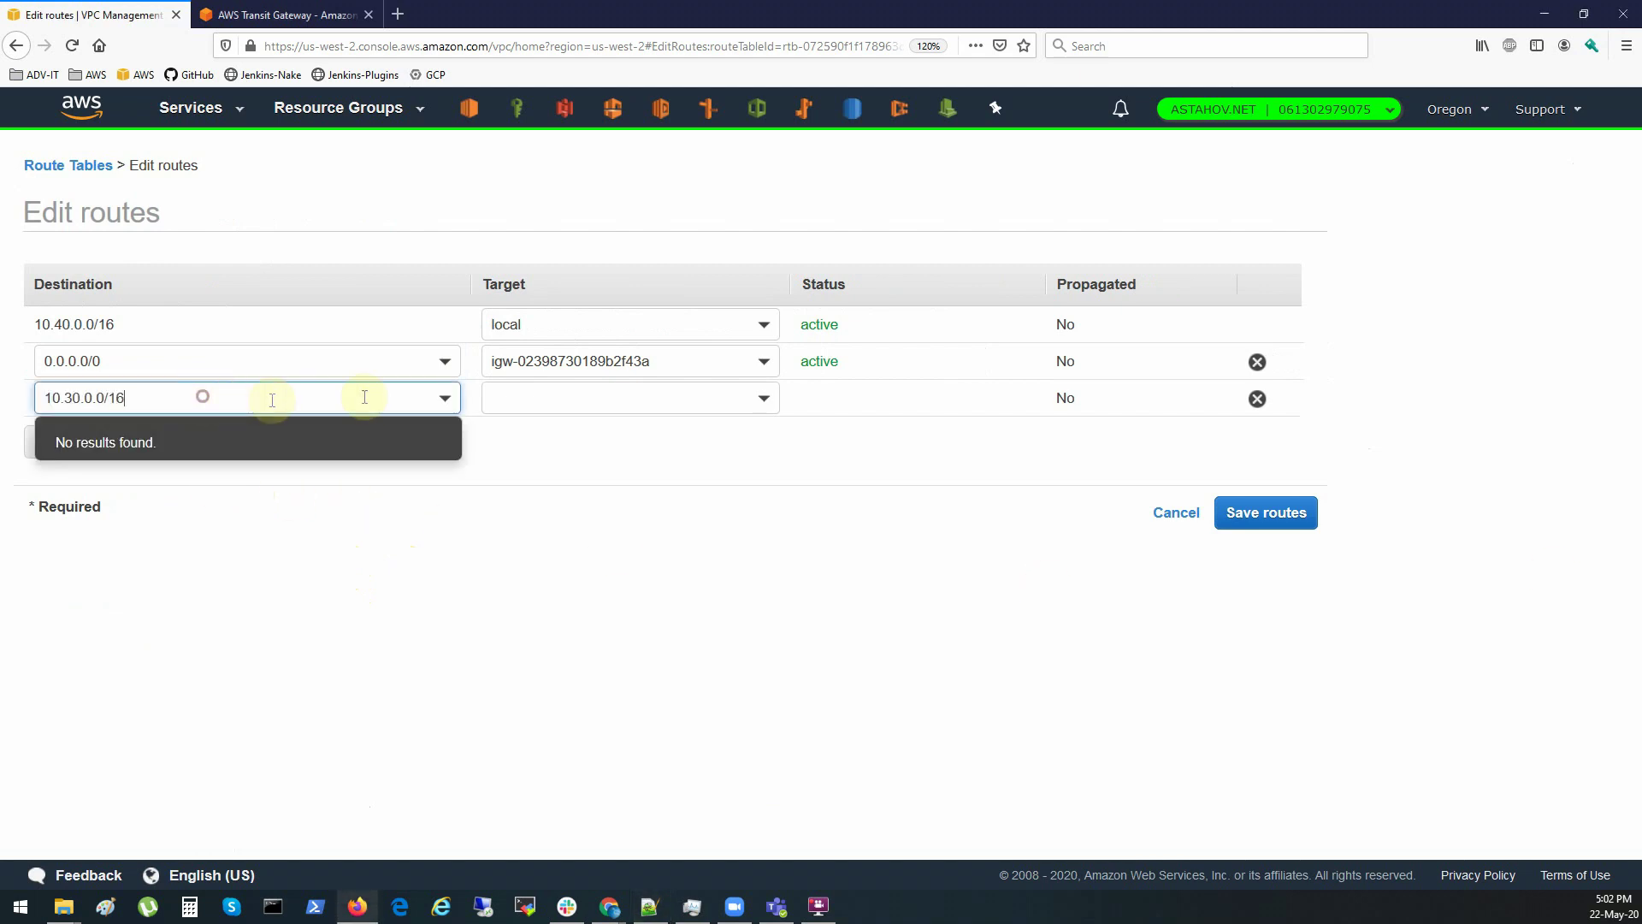
left_click(588, 393)
left_click(574, 630)
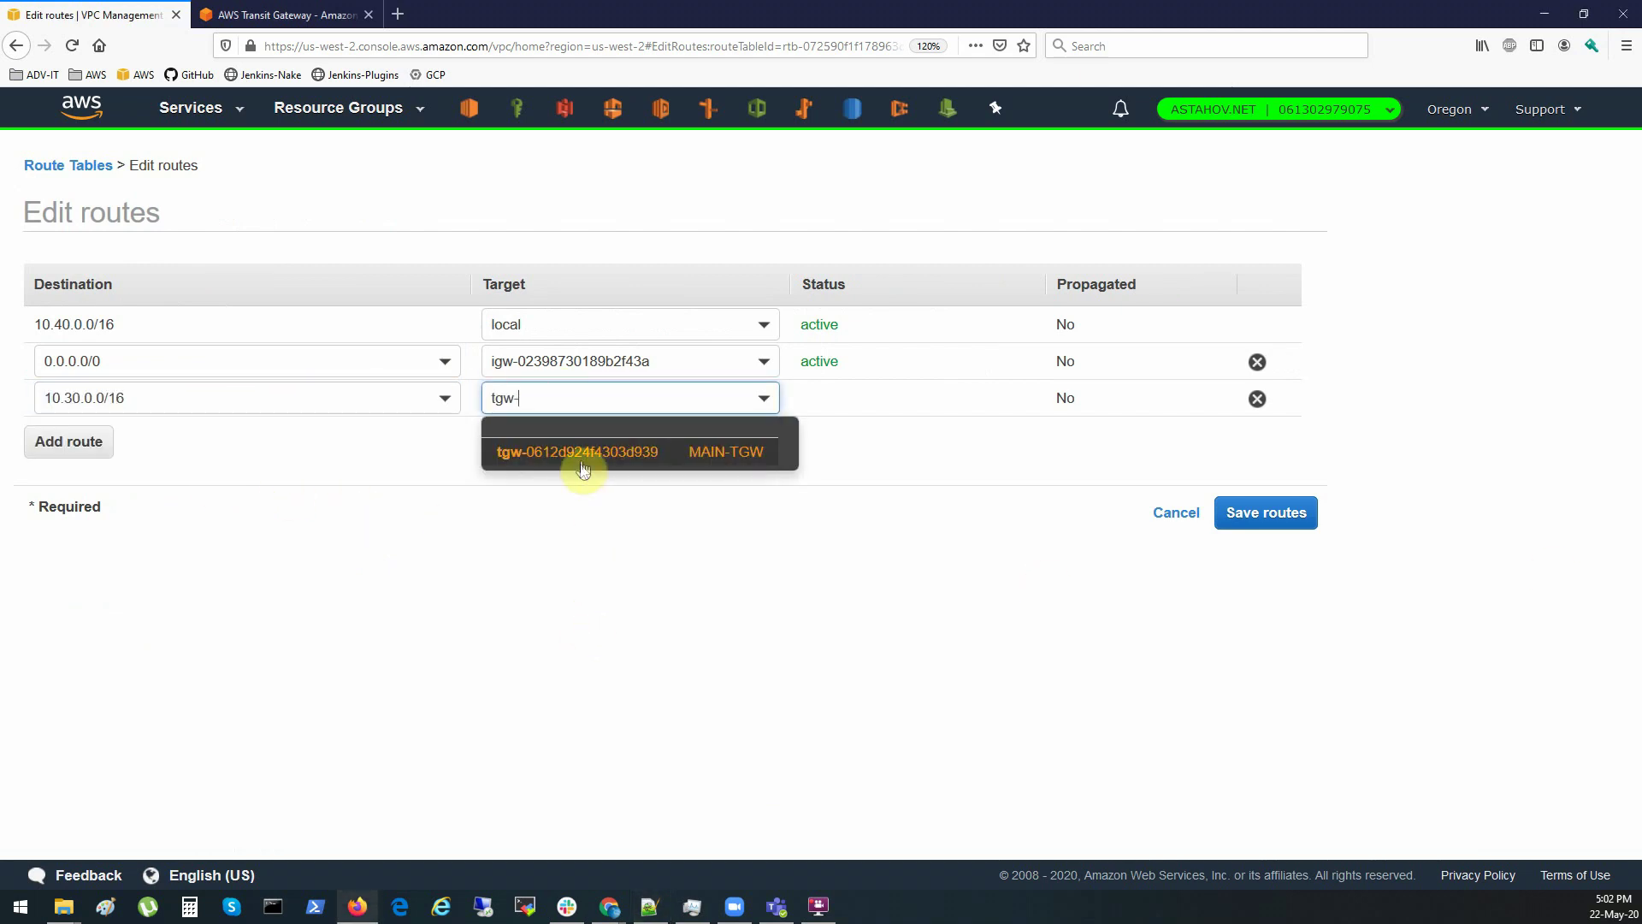
left_click(583, 460)
Add a second Main-2 route for 10.50.0.0/16 targeting the MAIN-TGW transit gateway and save the routes
left_click(69, 441)
key("alt+Tab")
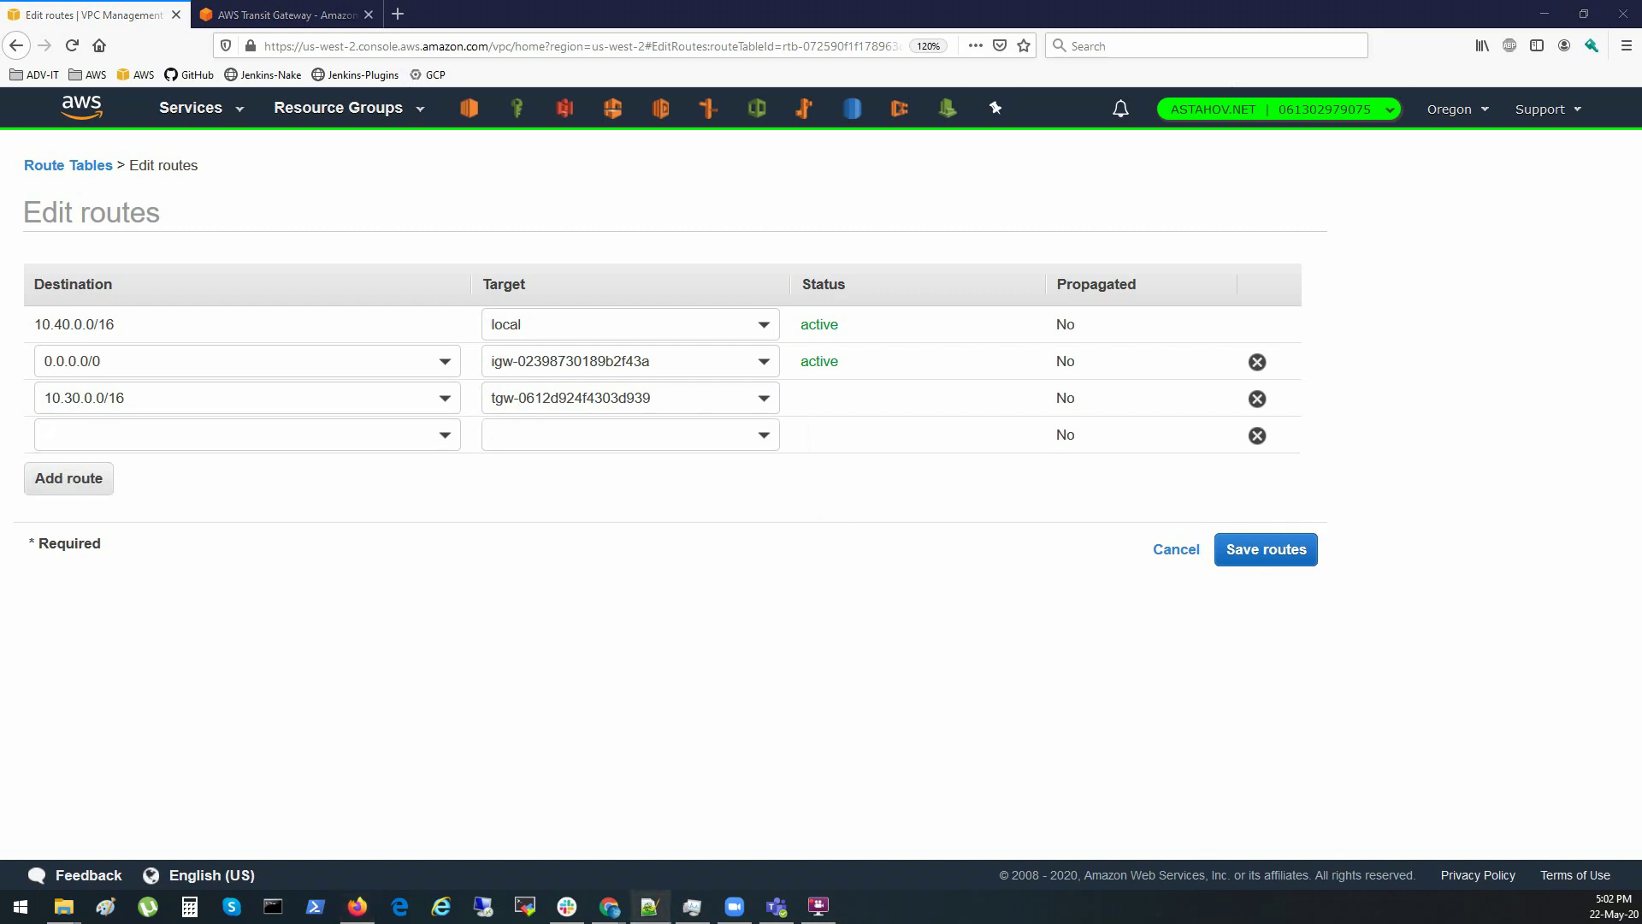
left_click(293, 436)
type("10.50.0.0/16")
left_click(648, 434)
type("tgw")
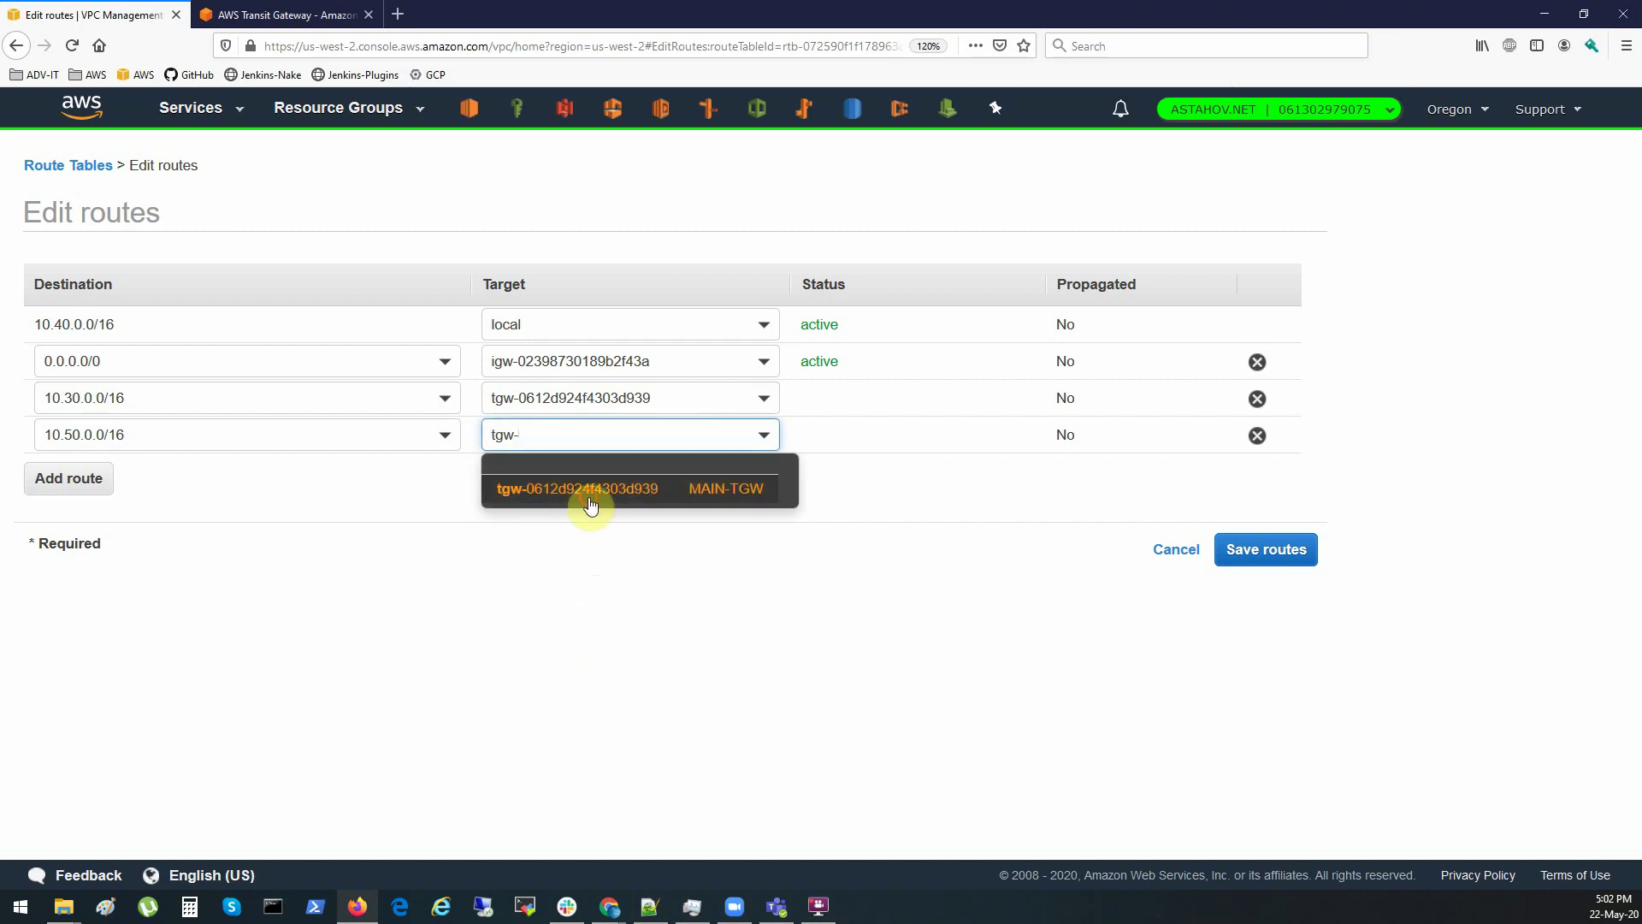
left_click(590, 480)
left_click(1264, 550)
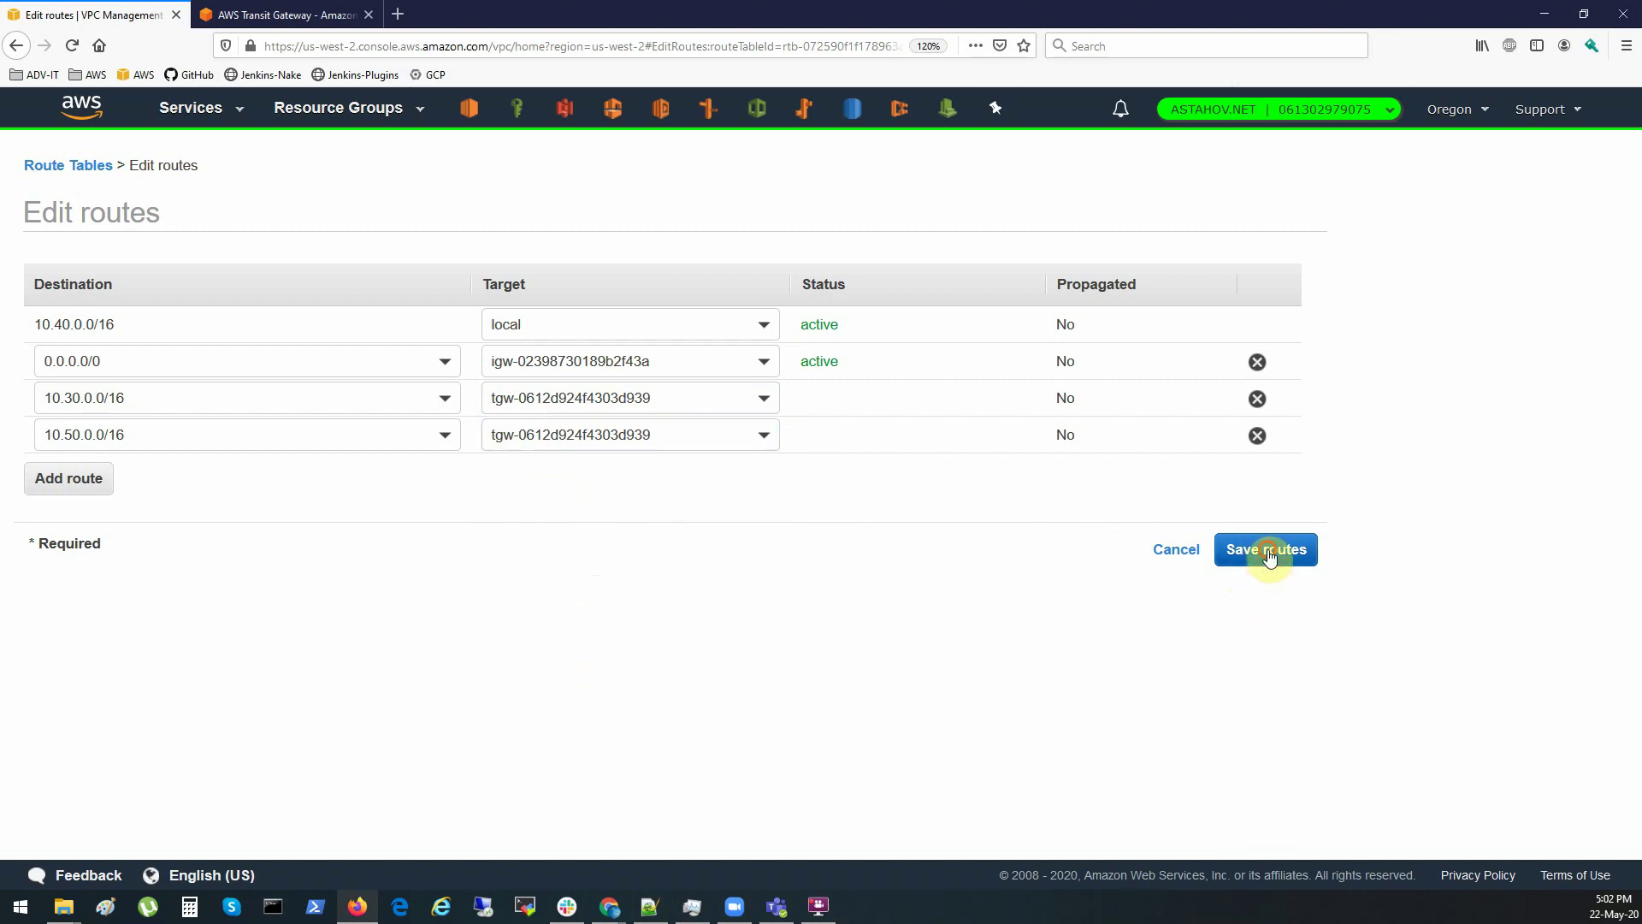
left_click(978, 354)
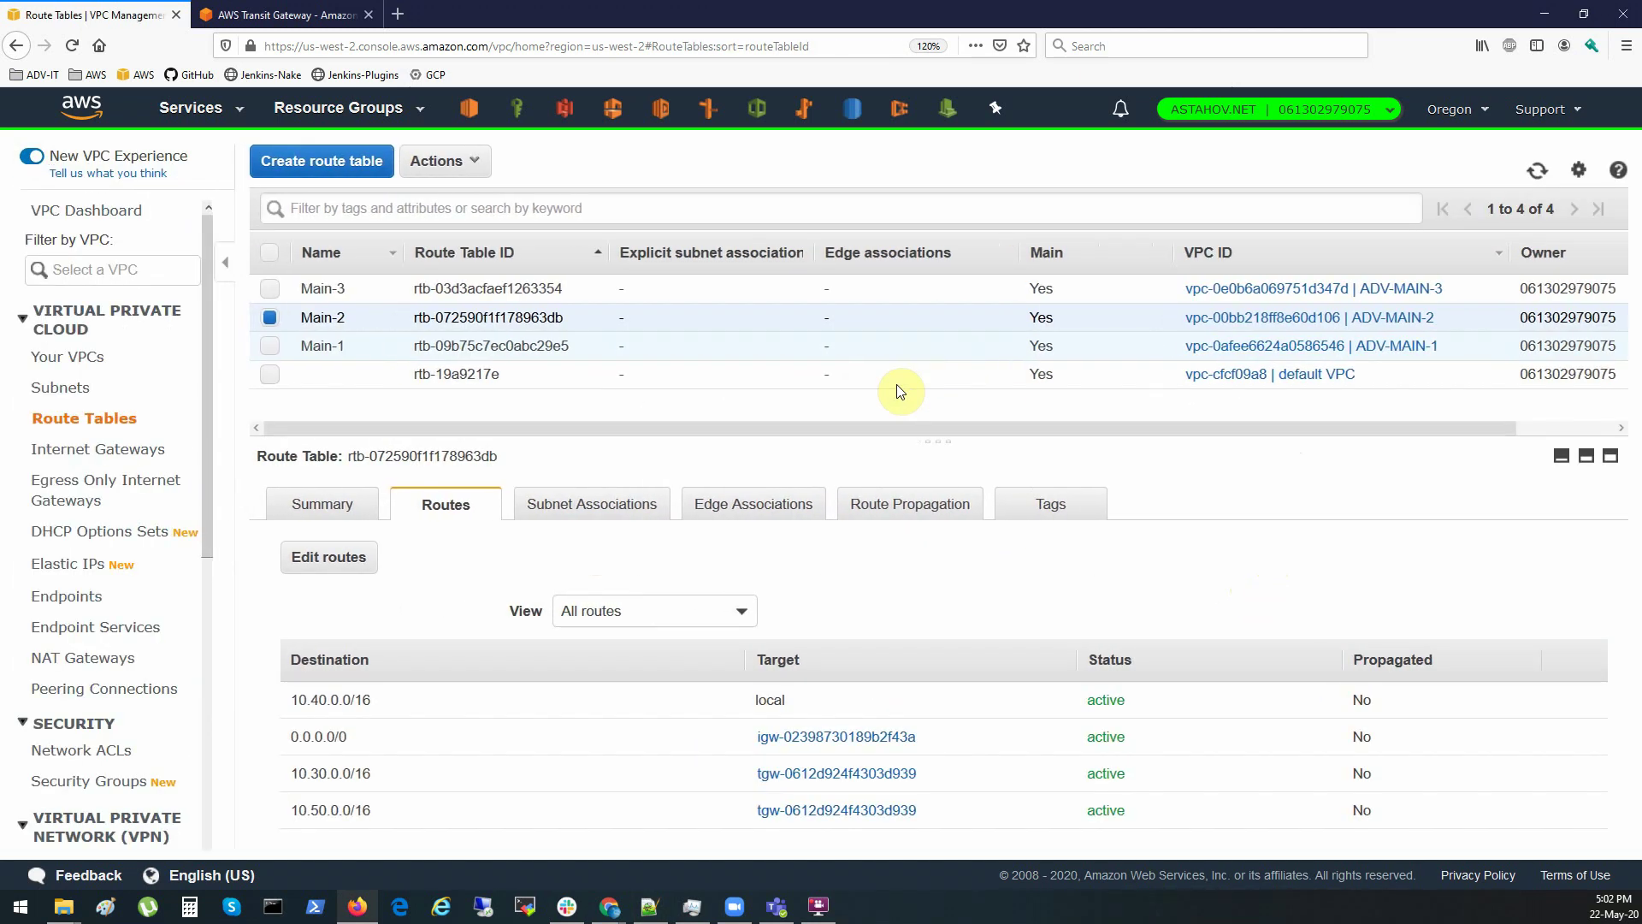
Review the transit gateway routes of the Main-1 route table and compare them with those of Main-2
left_click(482, 344)
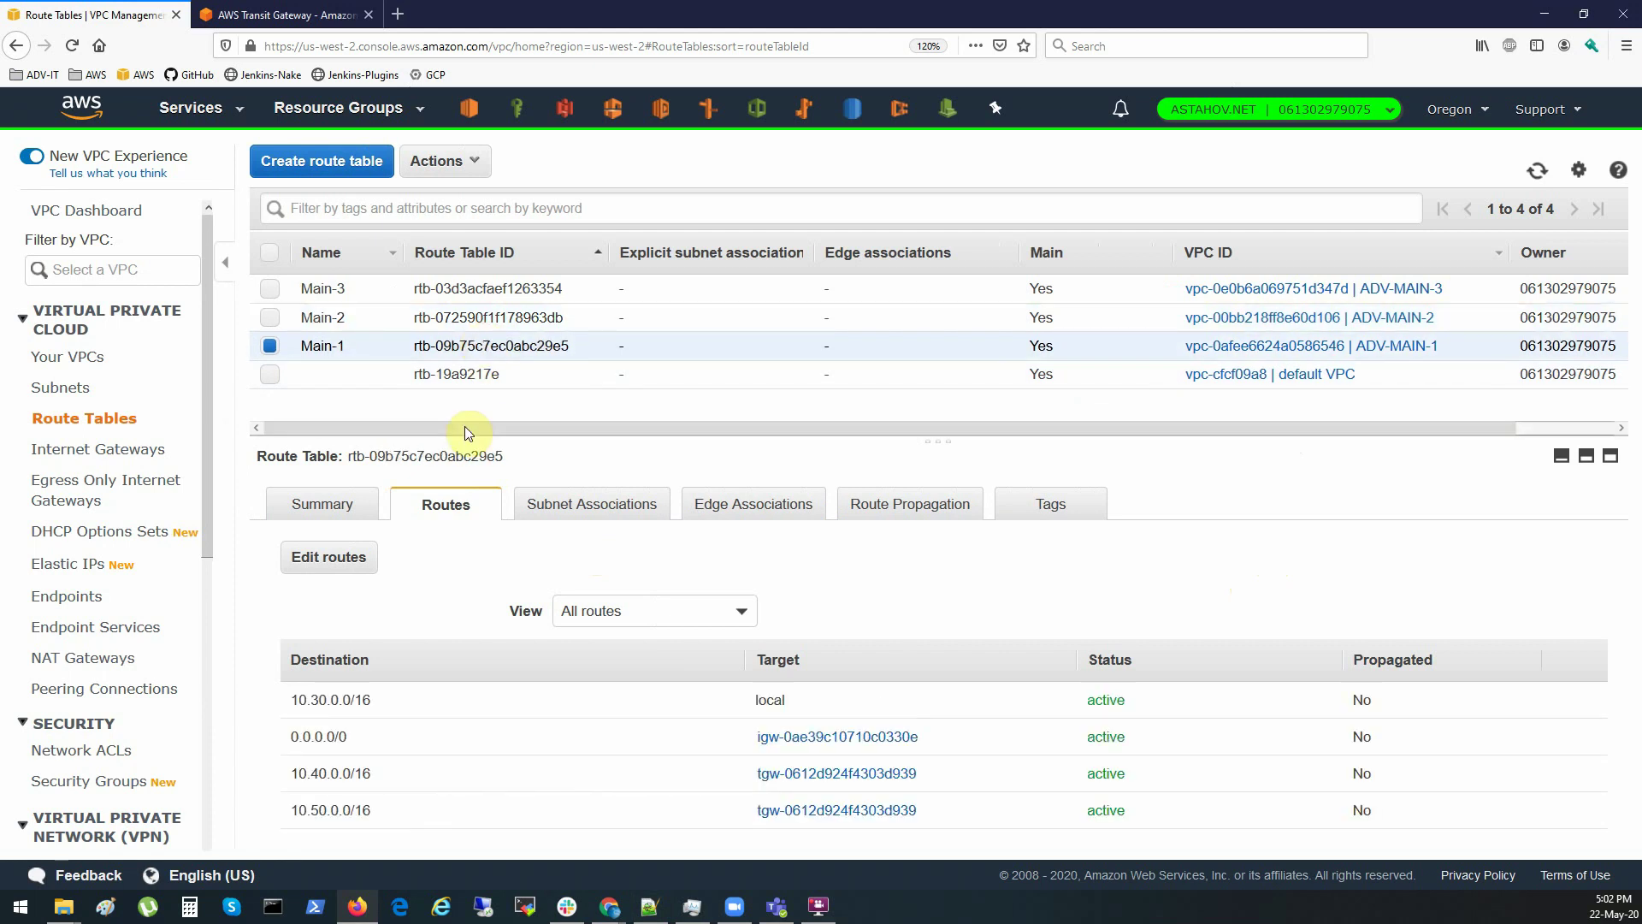
left_click_drag(292, 774, 372, 773)
key("ctrl+c")
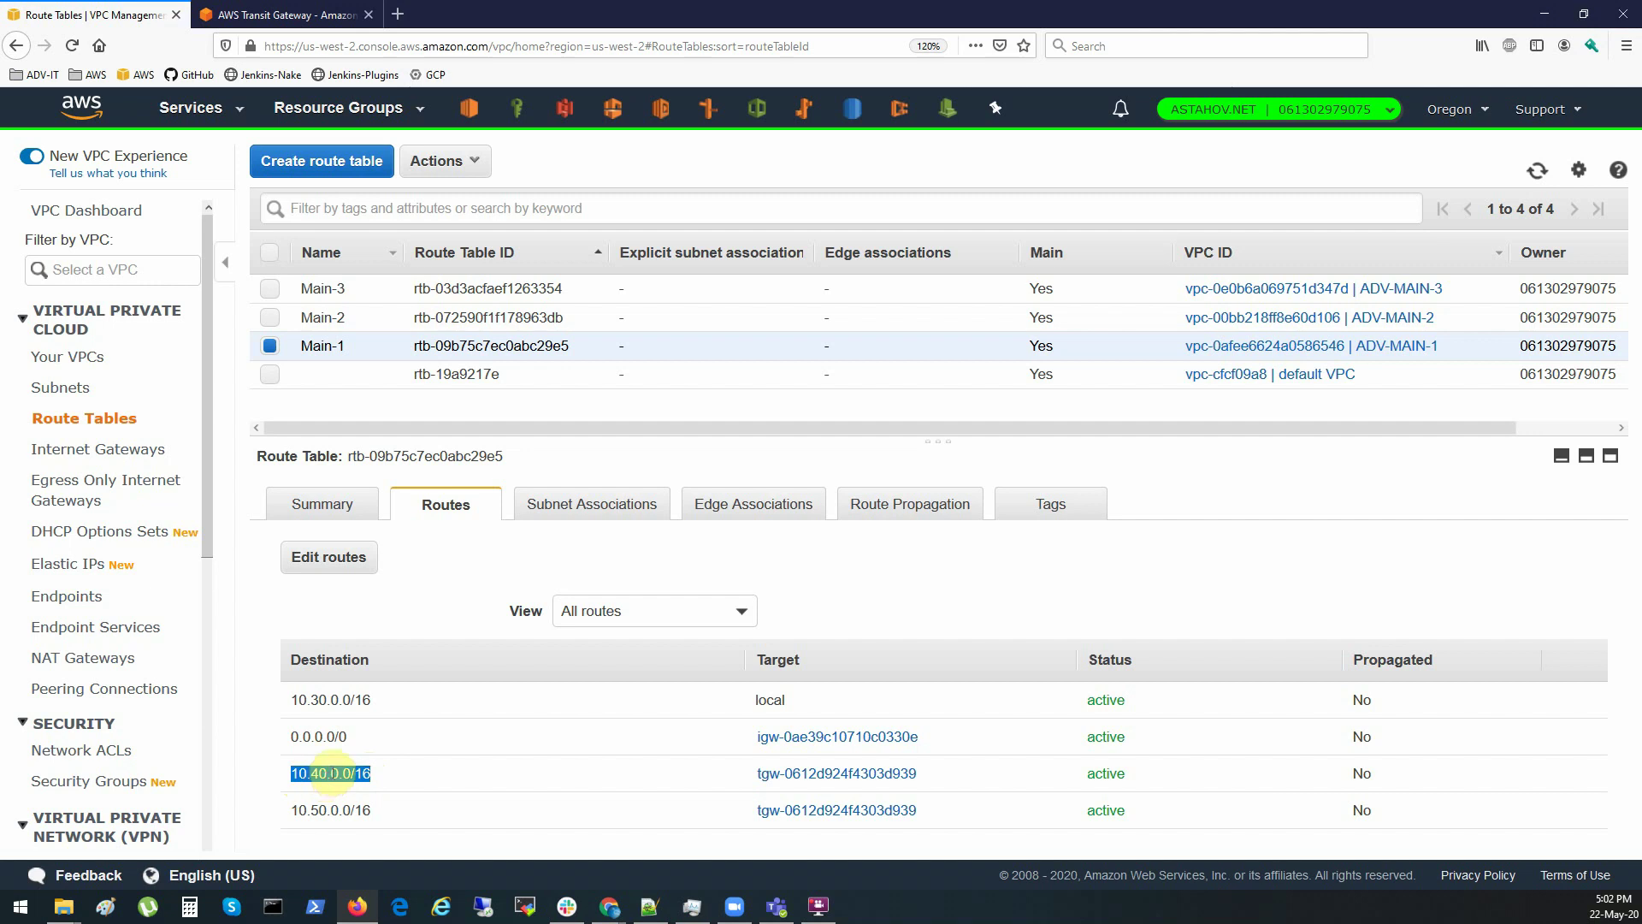
left_click(541, 792)
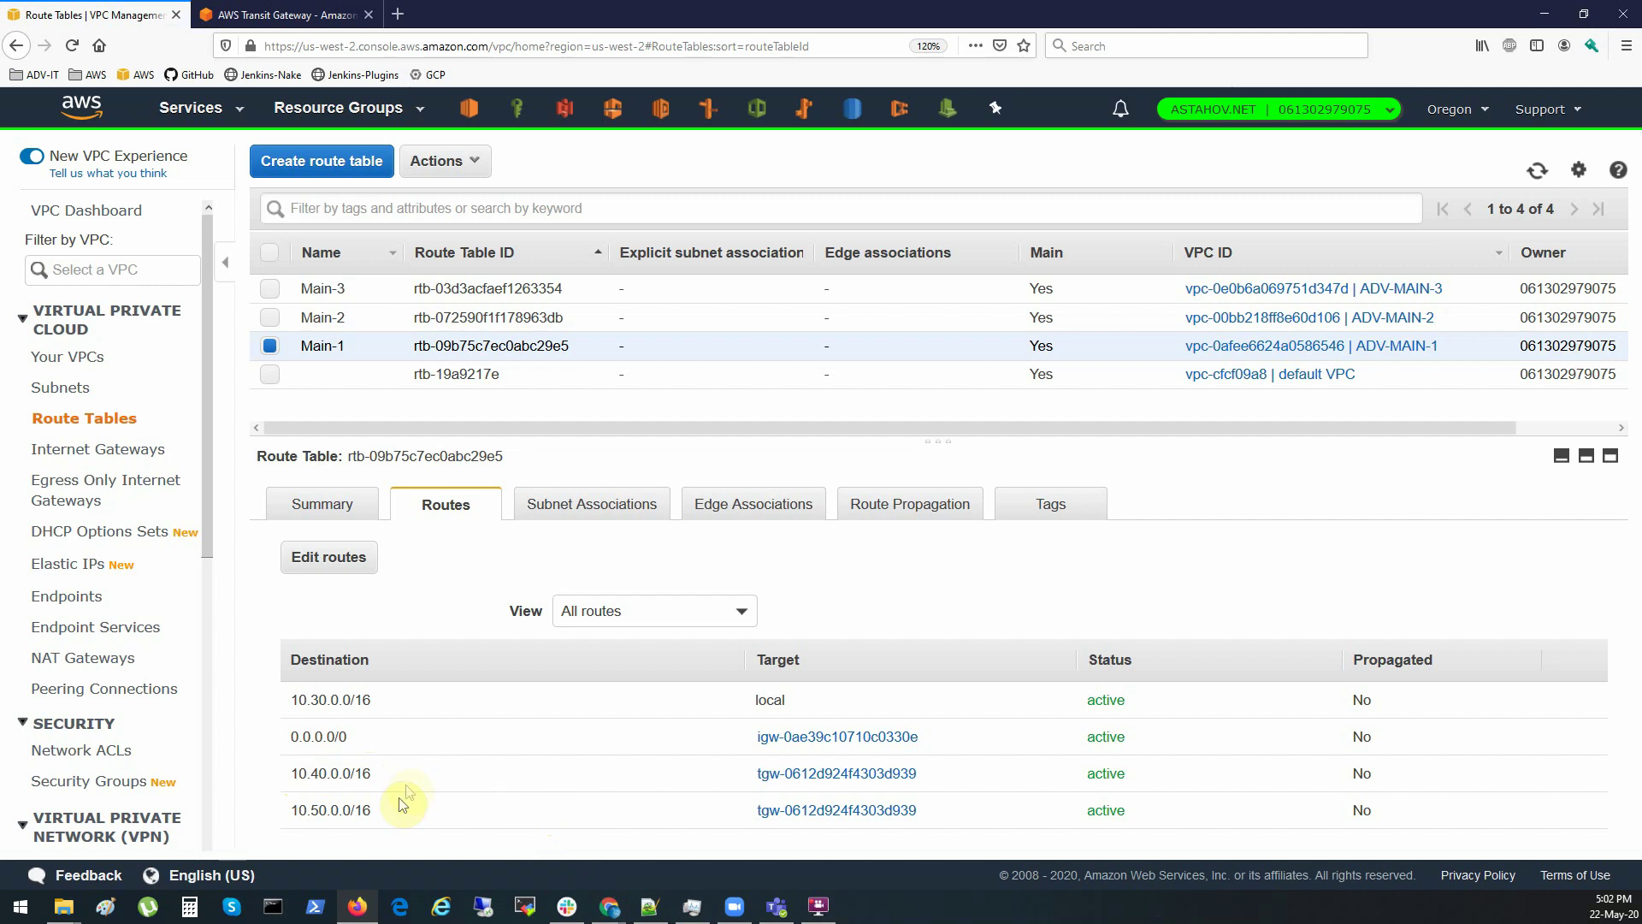
left_click(460, 320)
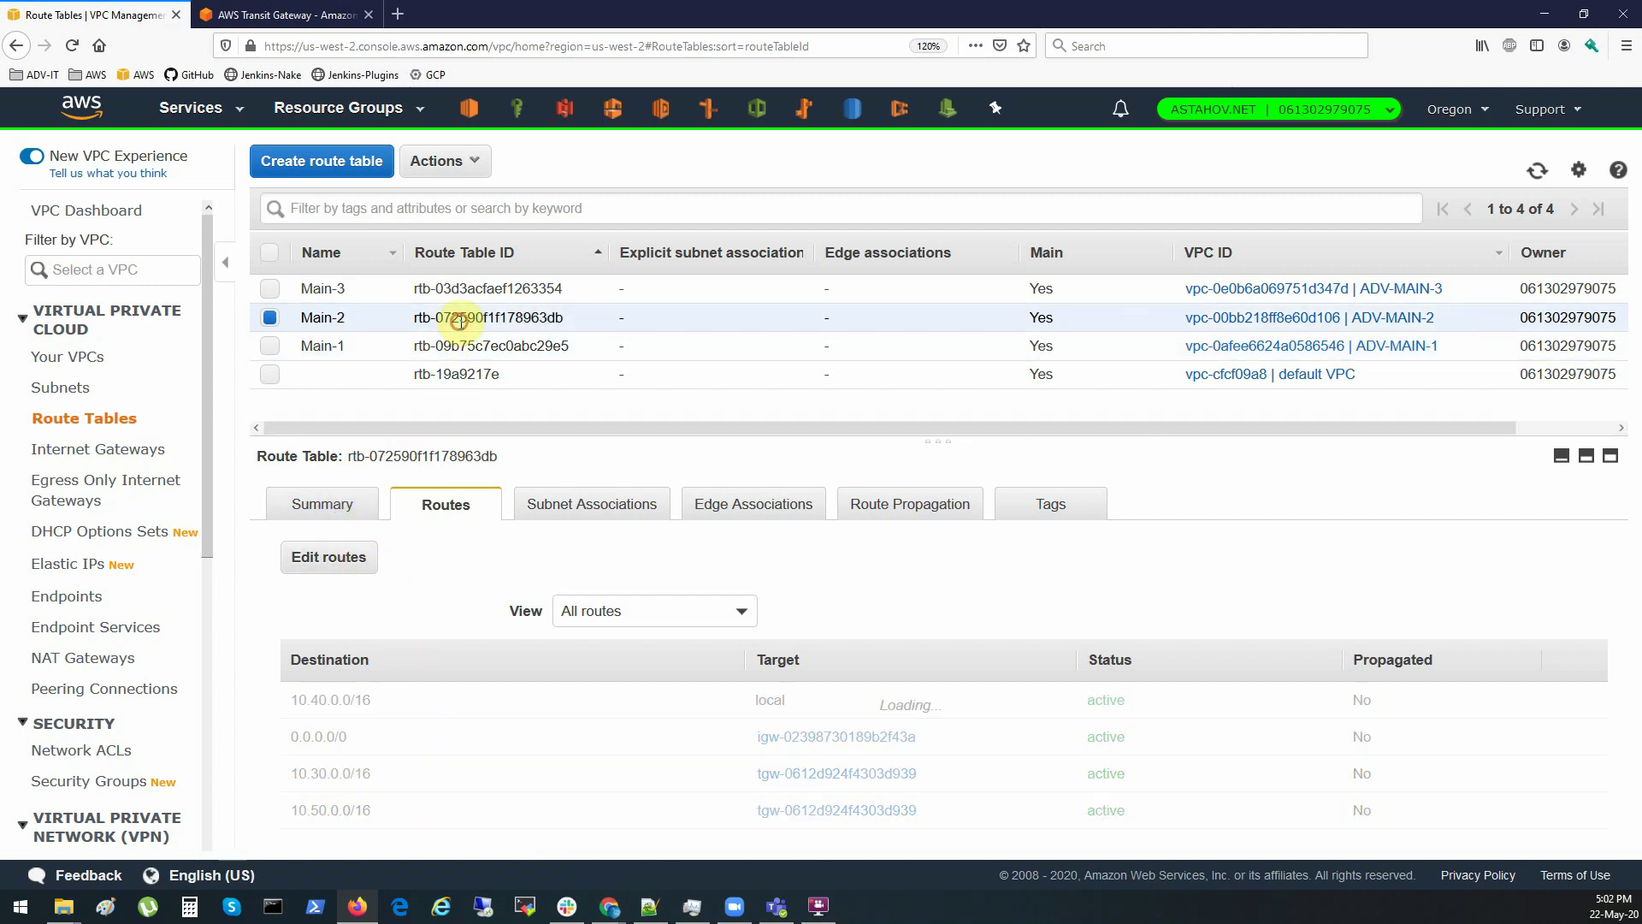
Add a route to the Main-3 route table with destination 10.30.0.0/16 and the MAIN-TGW transit gateway as target
left_click(440, 288)
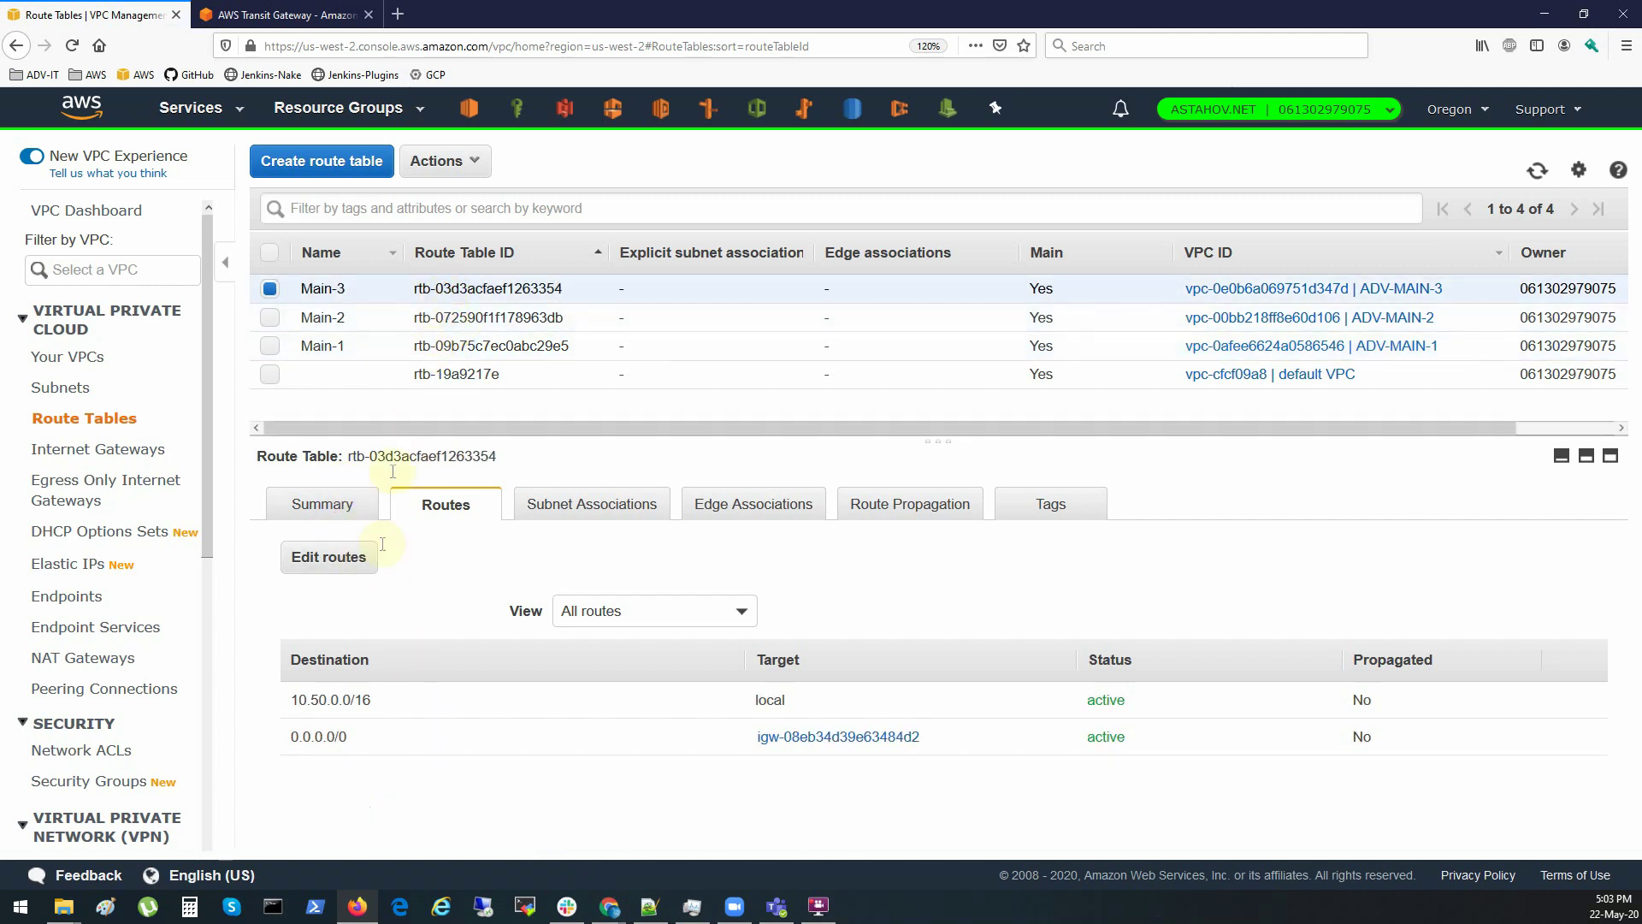
left_click(336, 560)
left_click(80, 419)
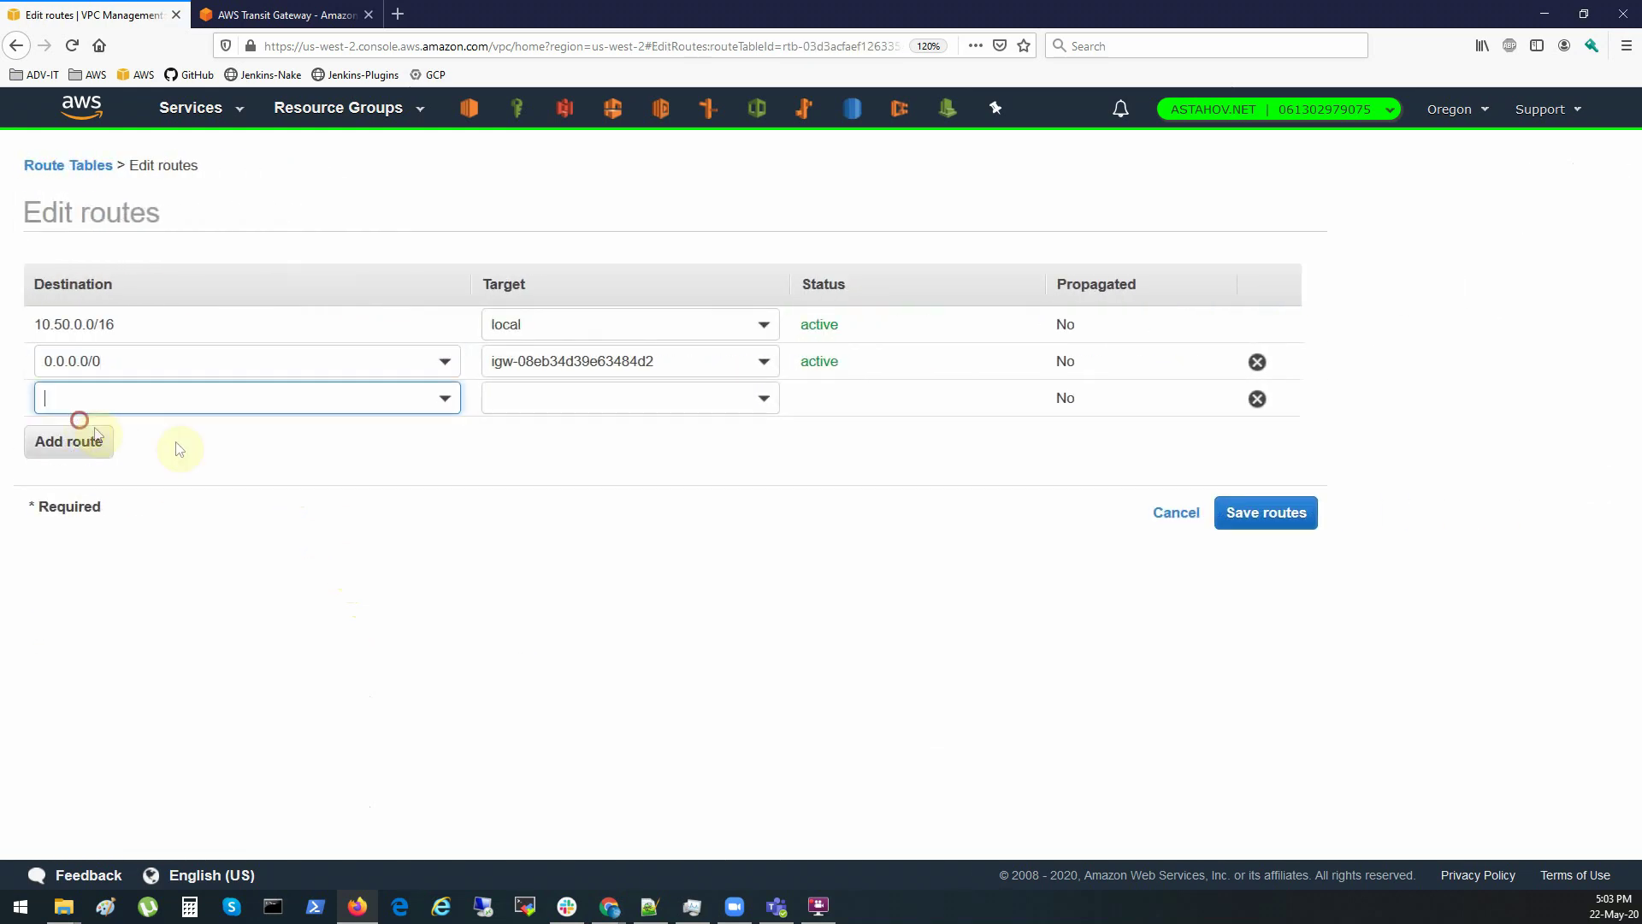
key("alt+Tab")
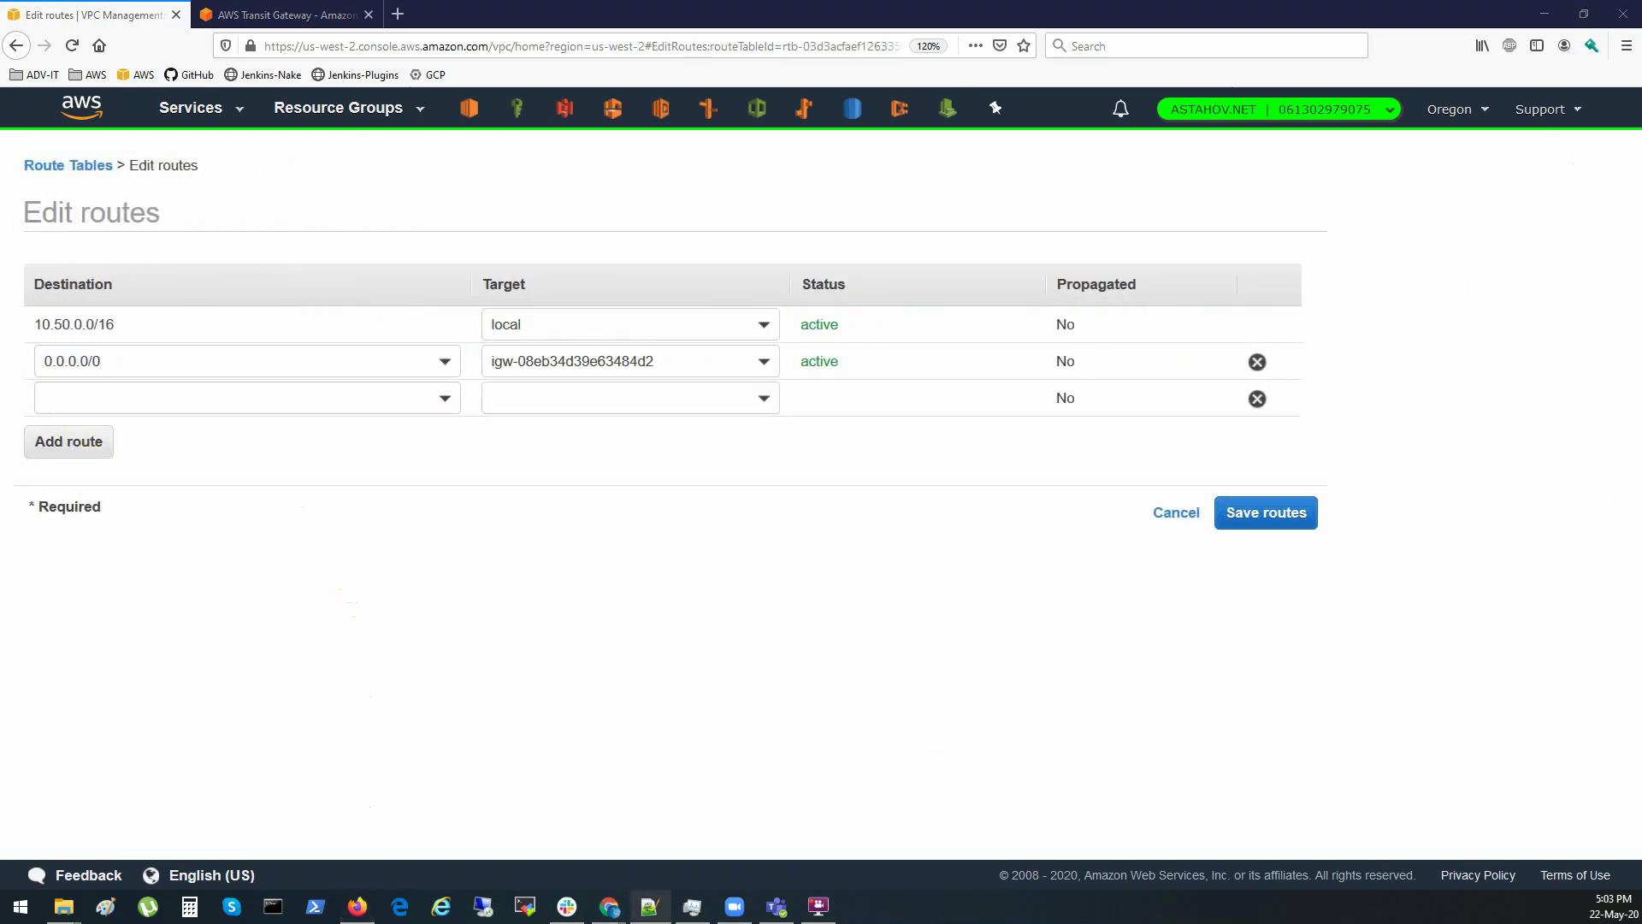
left_click(337, 399)
type("10.30.0.0/16")
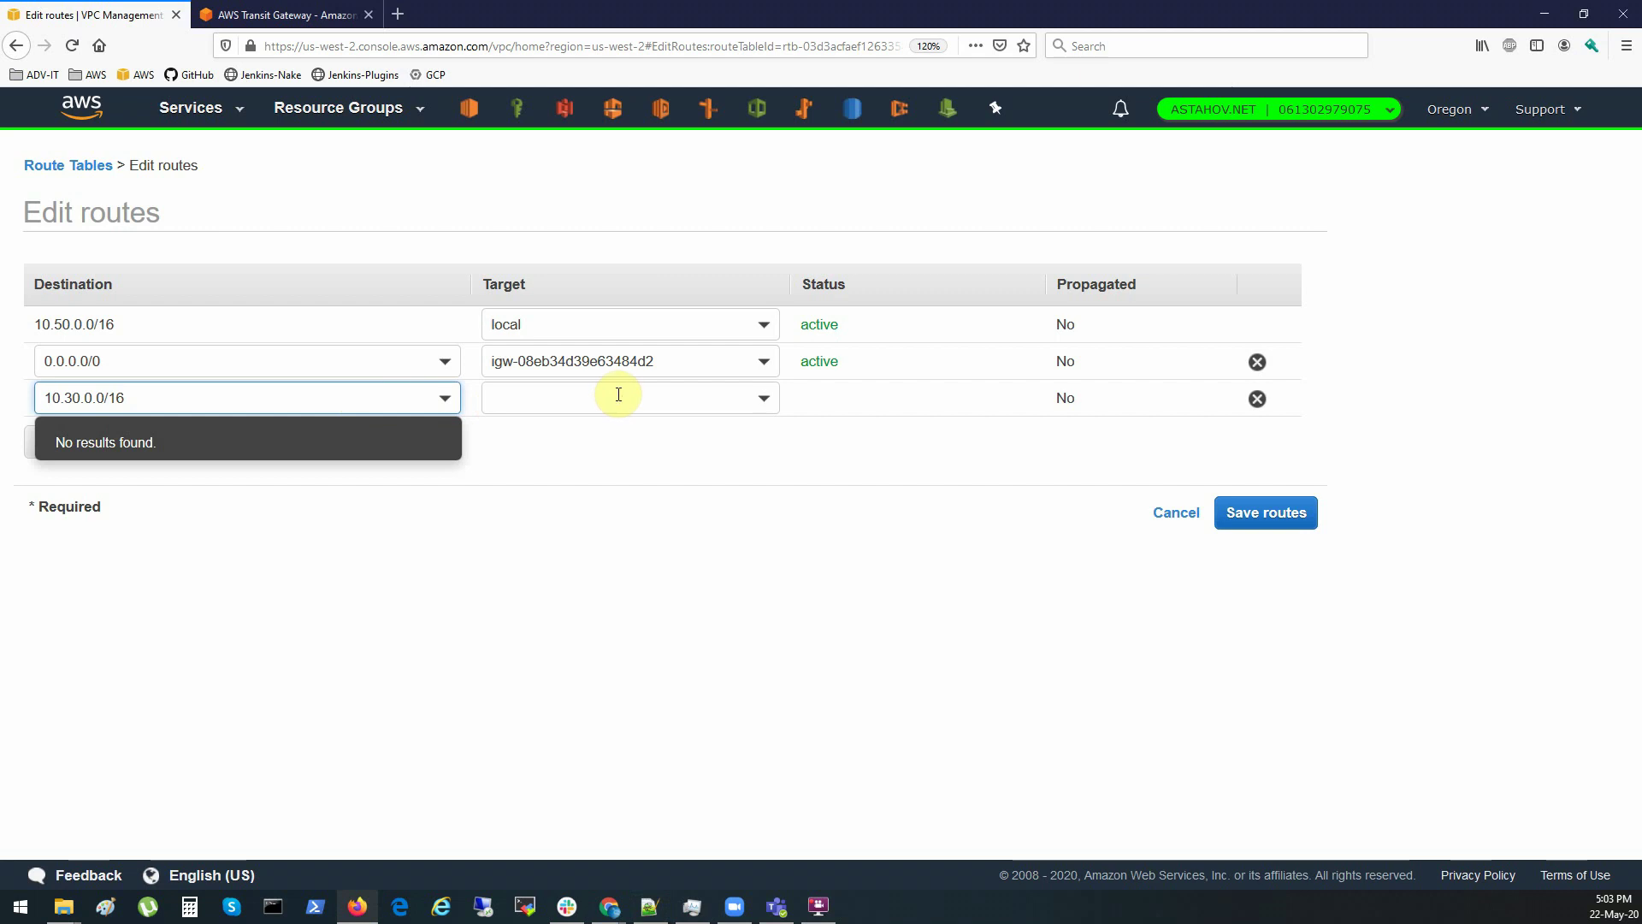
left_click(617, 395)
left_click(587, 630)
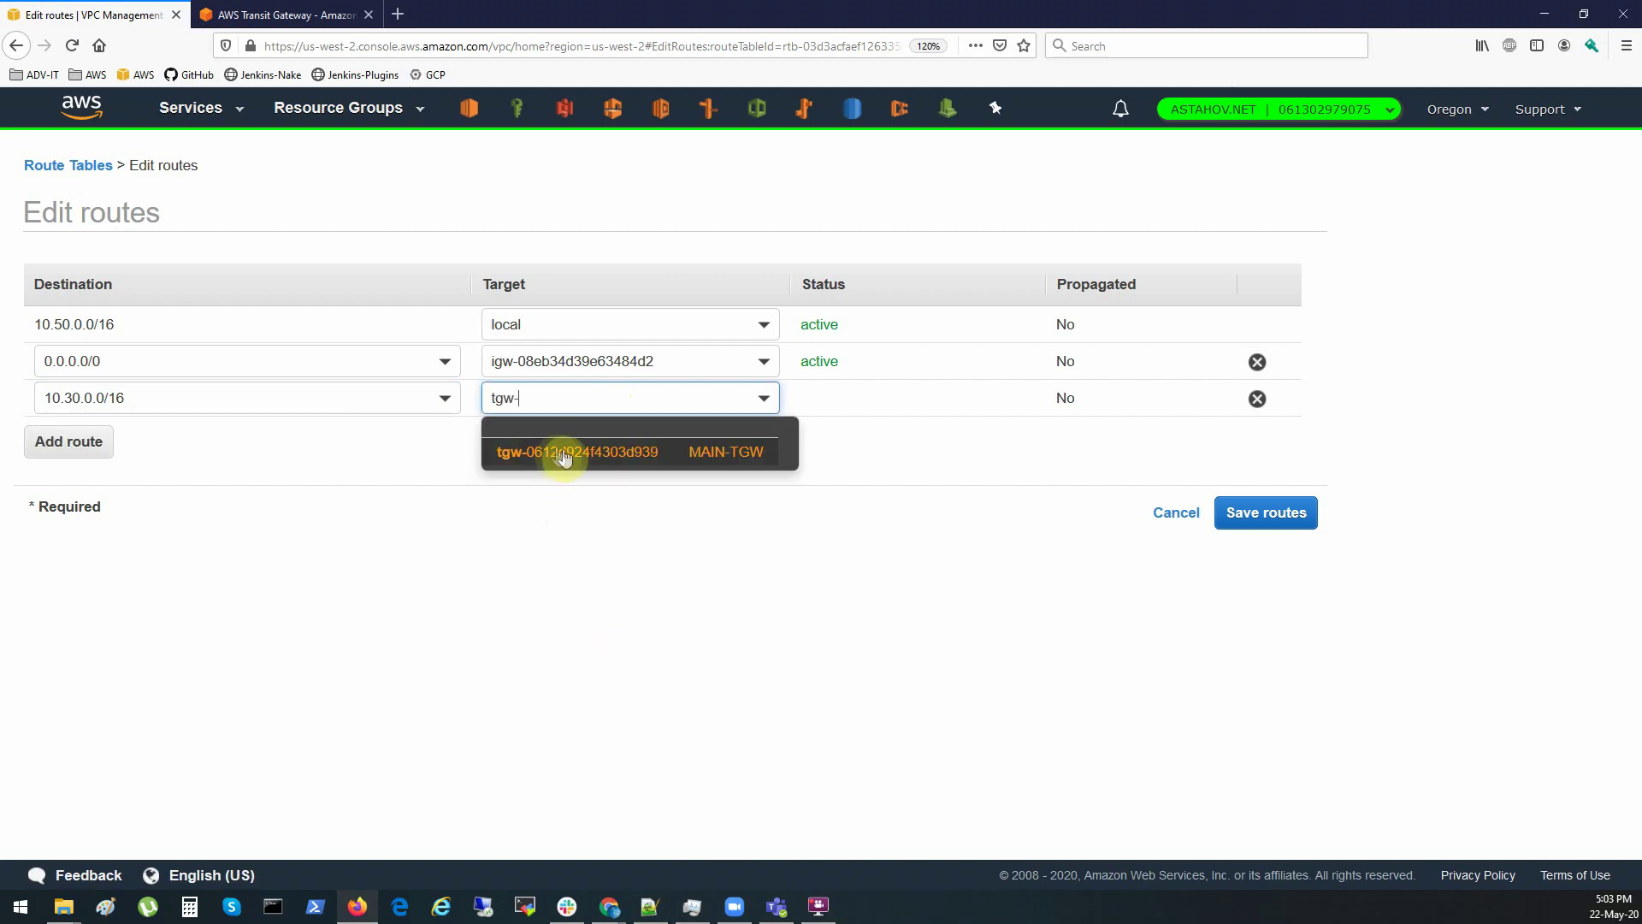
left_click(557, 454)
Add a second Main-3 route for 10.40.0.0/16 targeting the MAIN-TGW transit gateway and save the routes
left_click(85, 441)
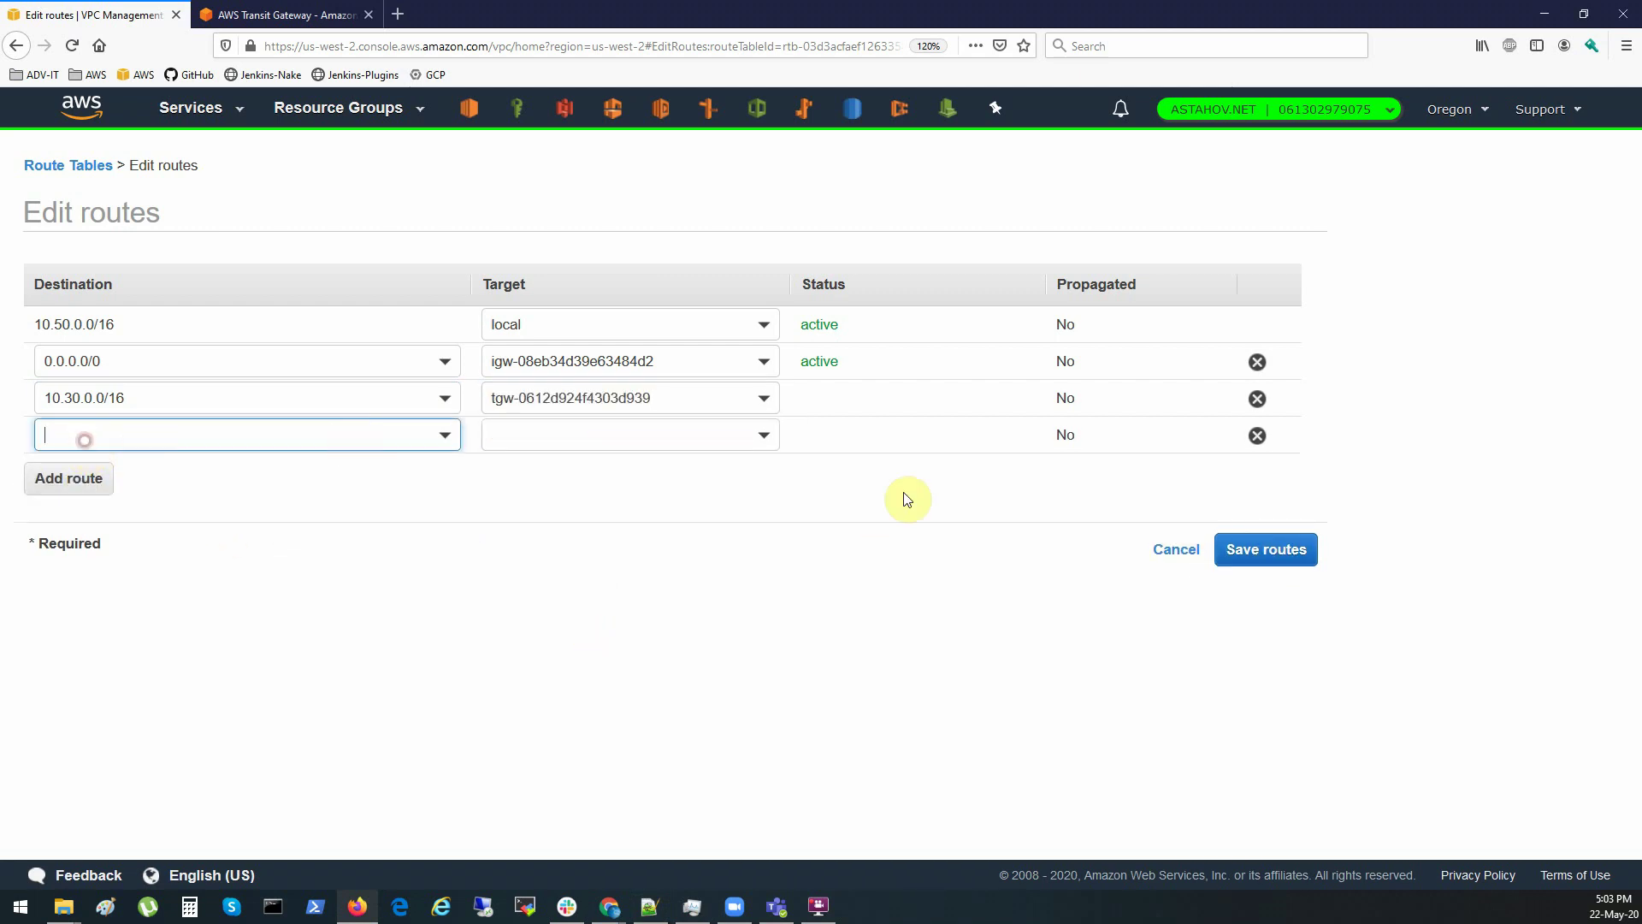
key("alt+Tab")
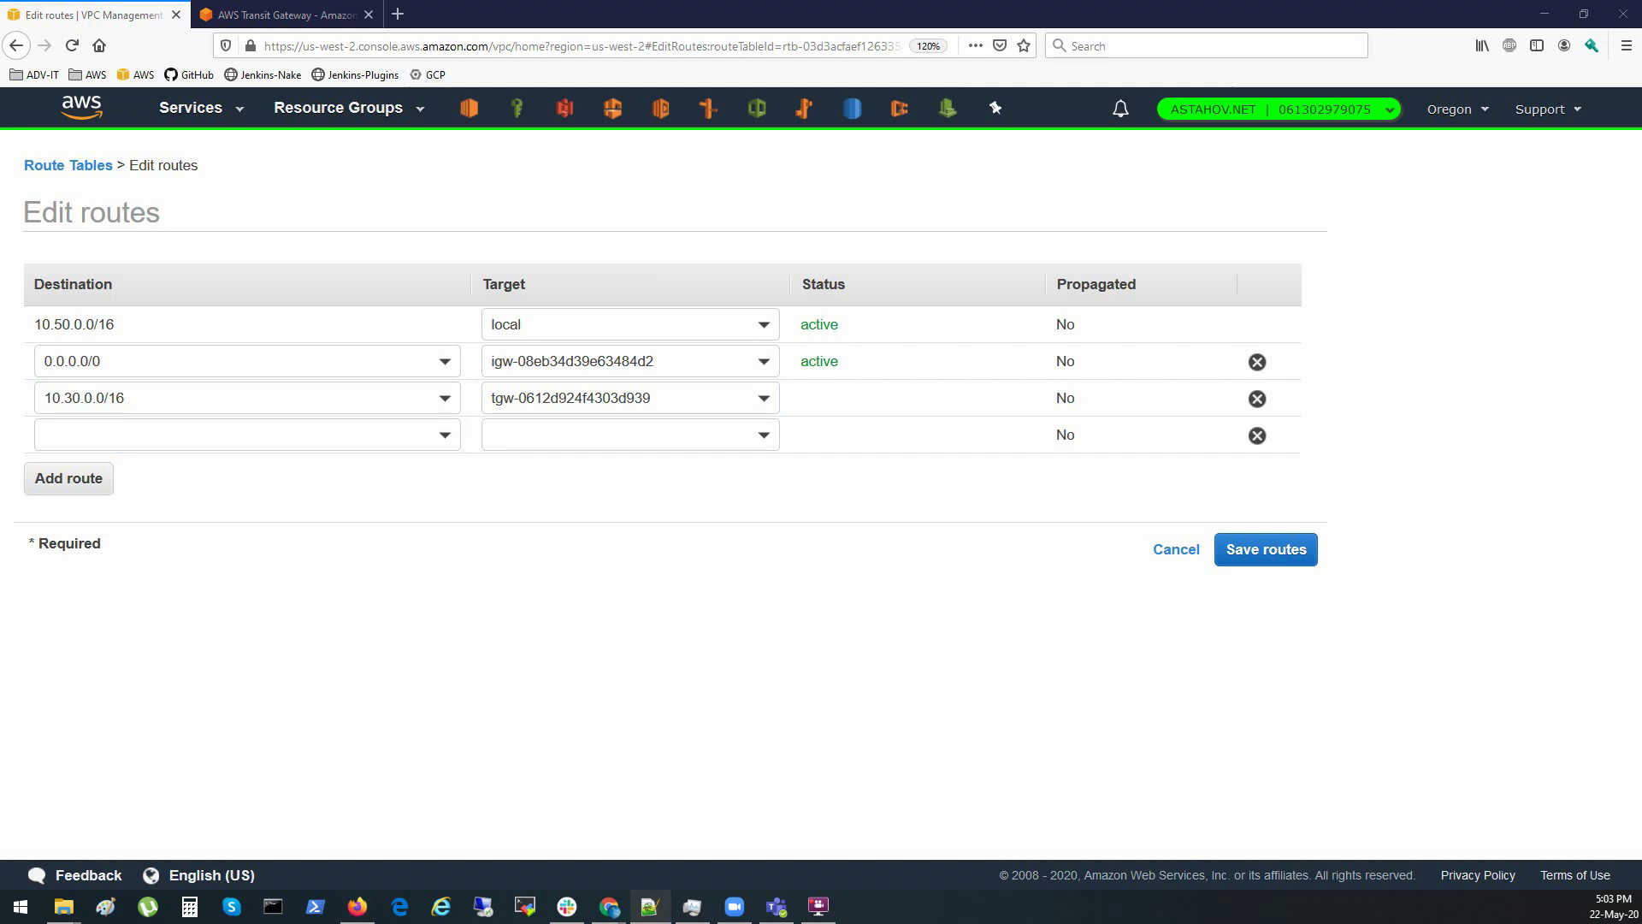
left_click(274, 437)
key("ctrl+v")
left_click(598, 434)
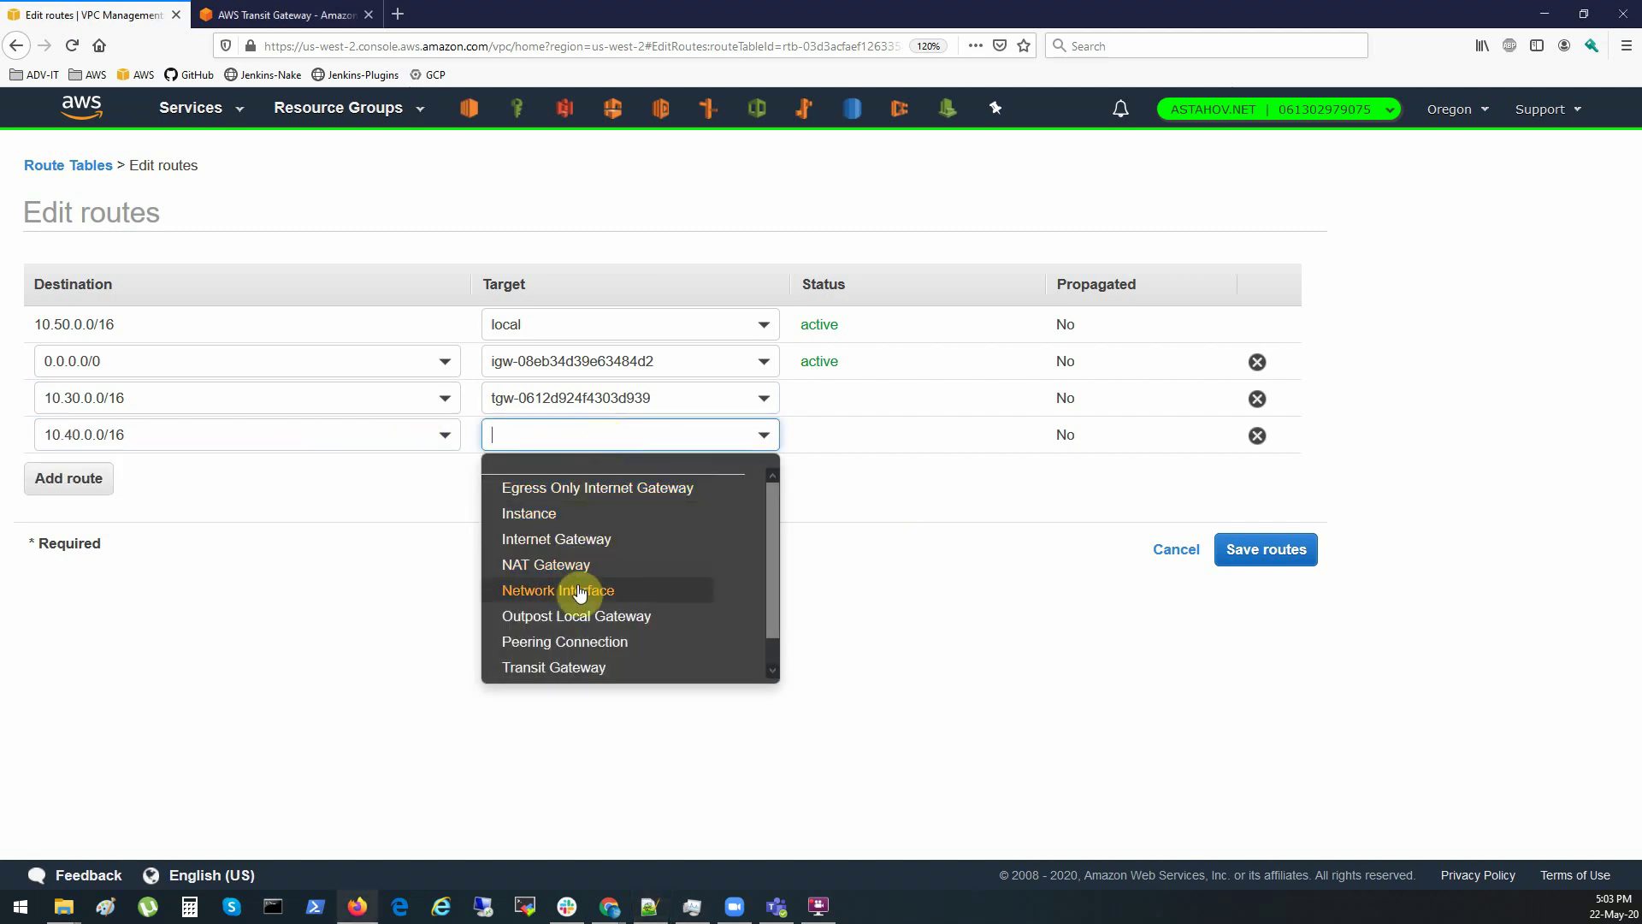
left_click(586, 667)
left_click(561, 486)
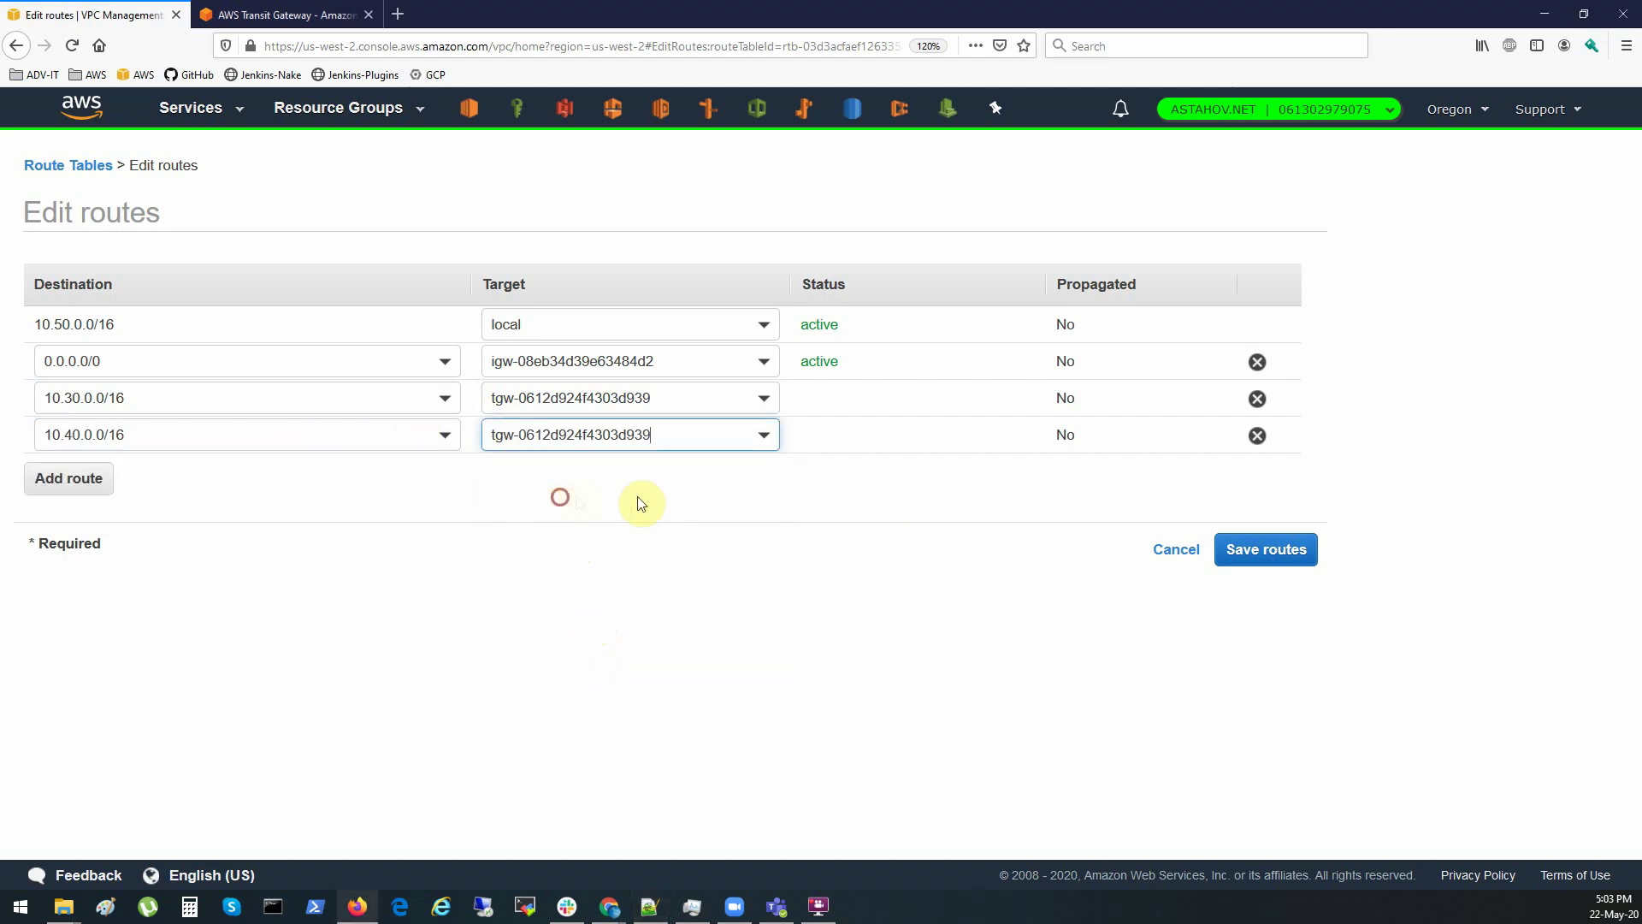
left_click(1287, 558)
left_click(957, 344)
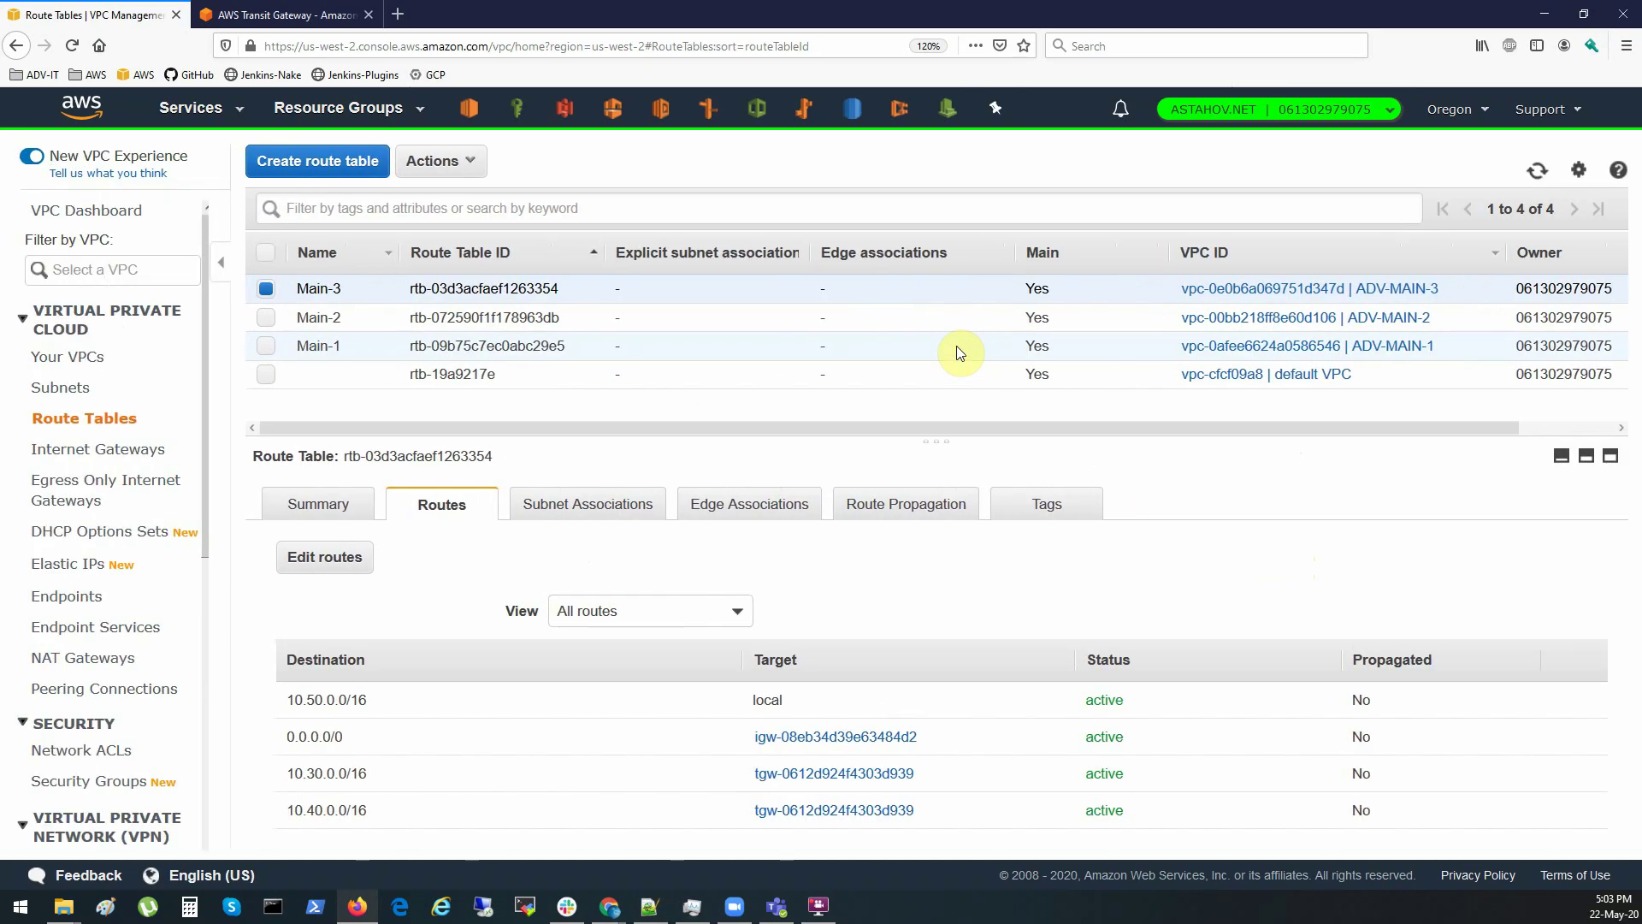
Check the saved routes of the Main-1, Main-2 and Main-3 route tables one after another
left_click(542, 342)
left_click(542, 318)
left_click(542, 288)
left_click(542, 317)
left_click(542, 345)
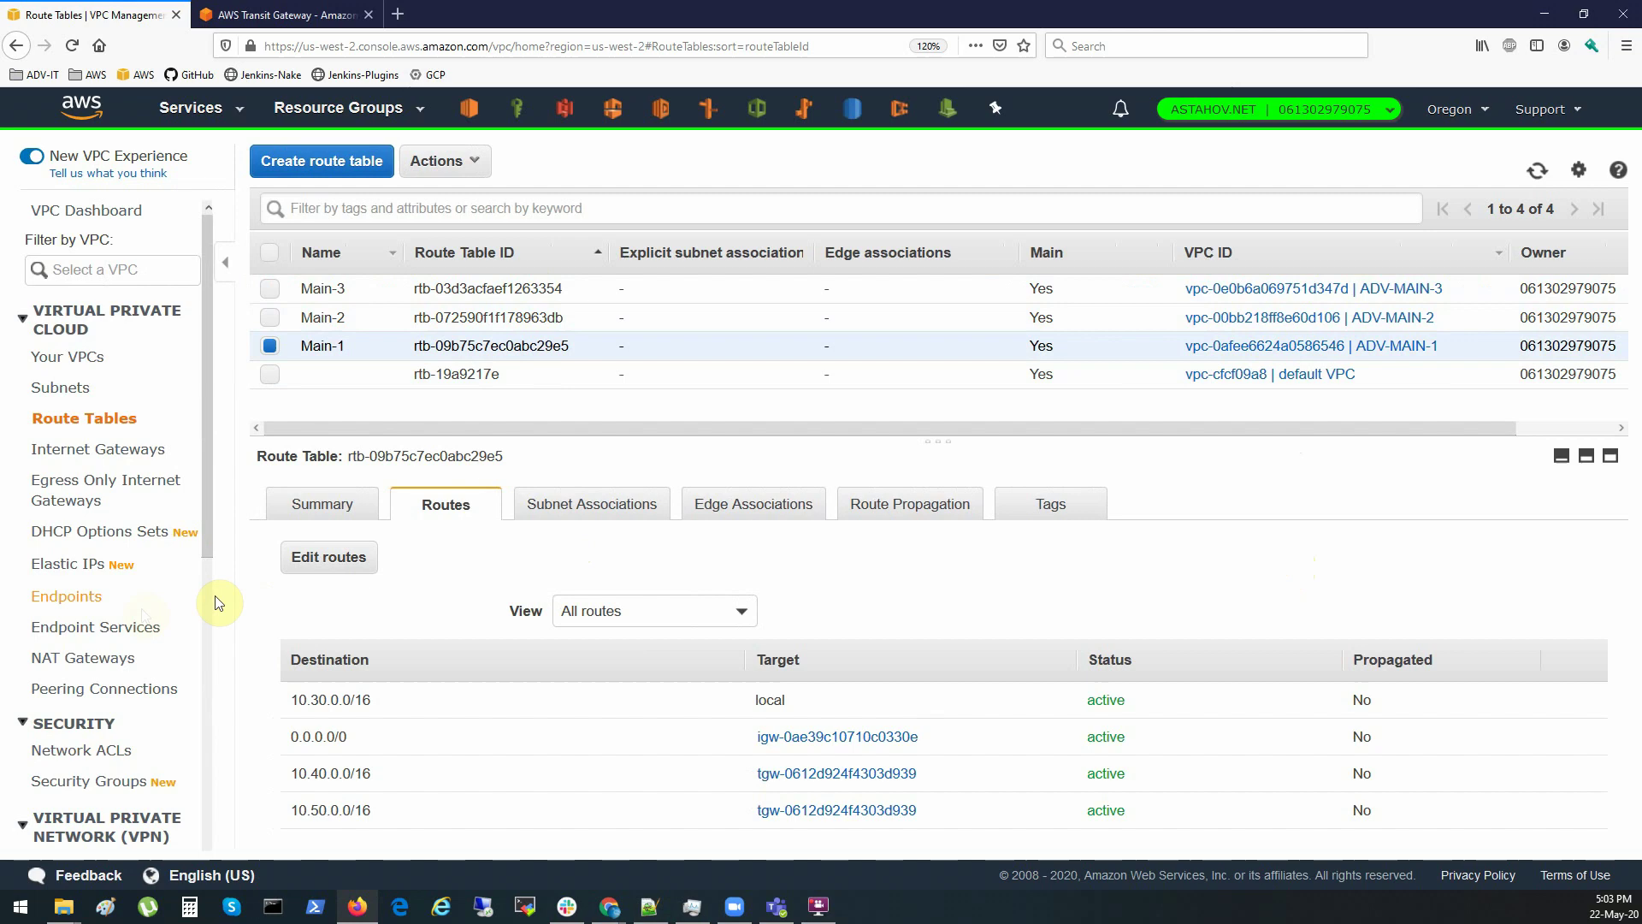
scroll(171, 615, "down", 5)
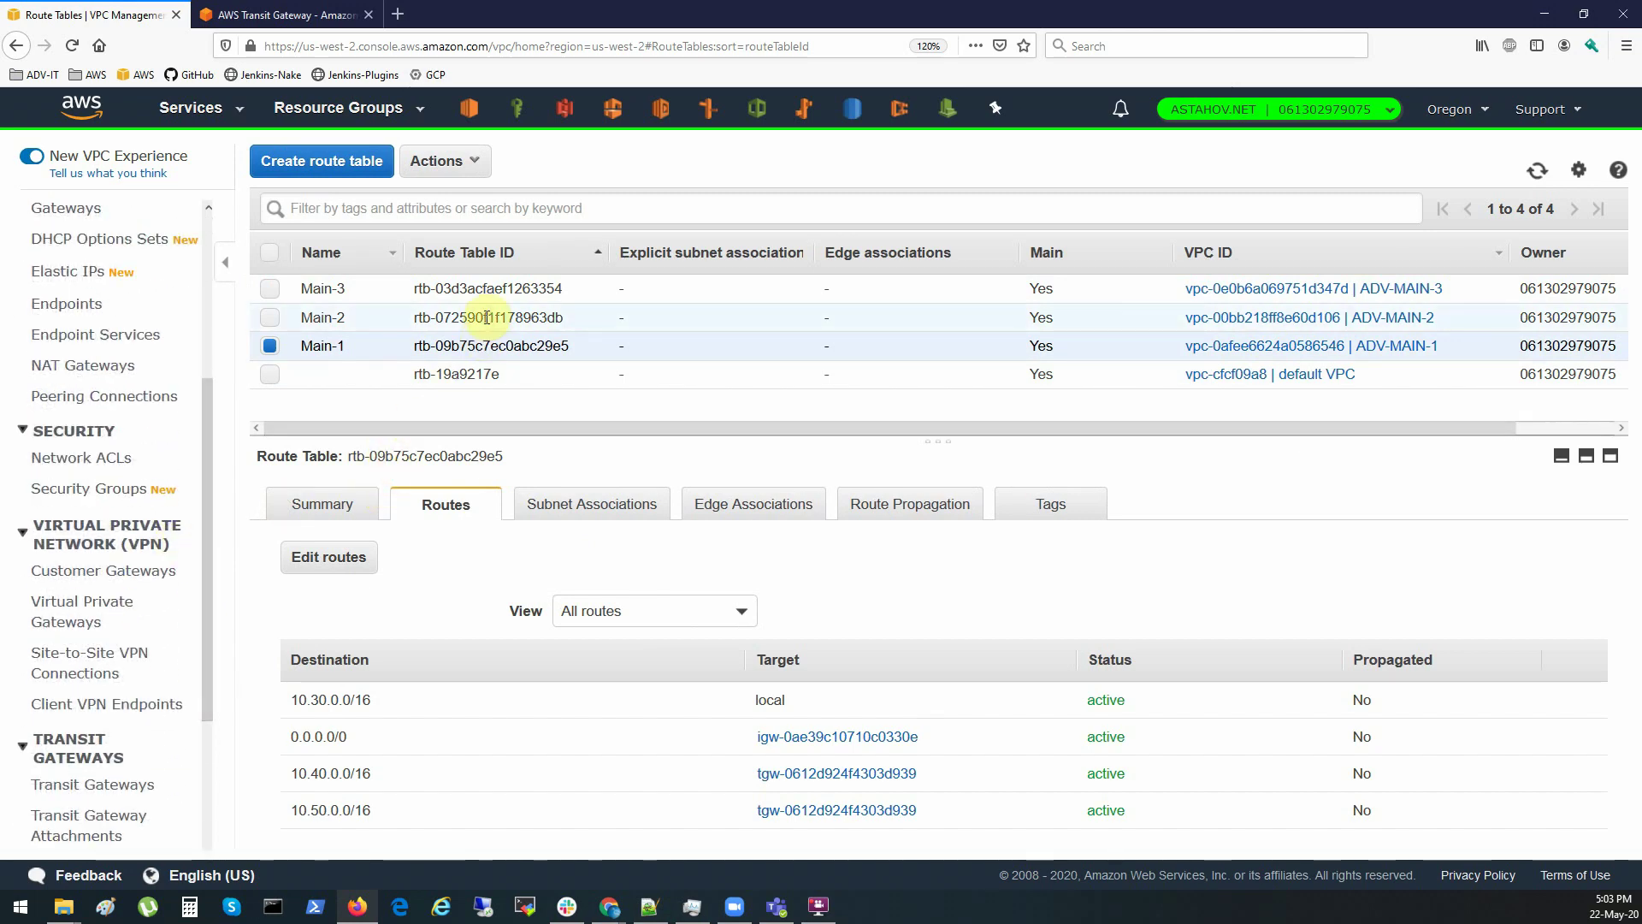
Switch to the SSH terminal and look through the TGW-MAIN-1, TGW-MAIN-2 and TGW-MAIN-3 sessions
left_click(525, 907)
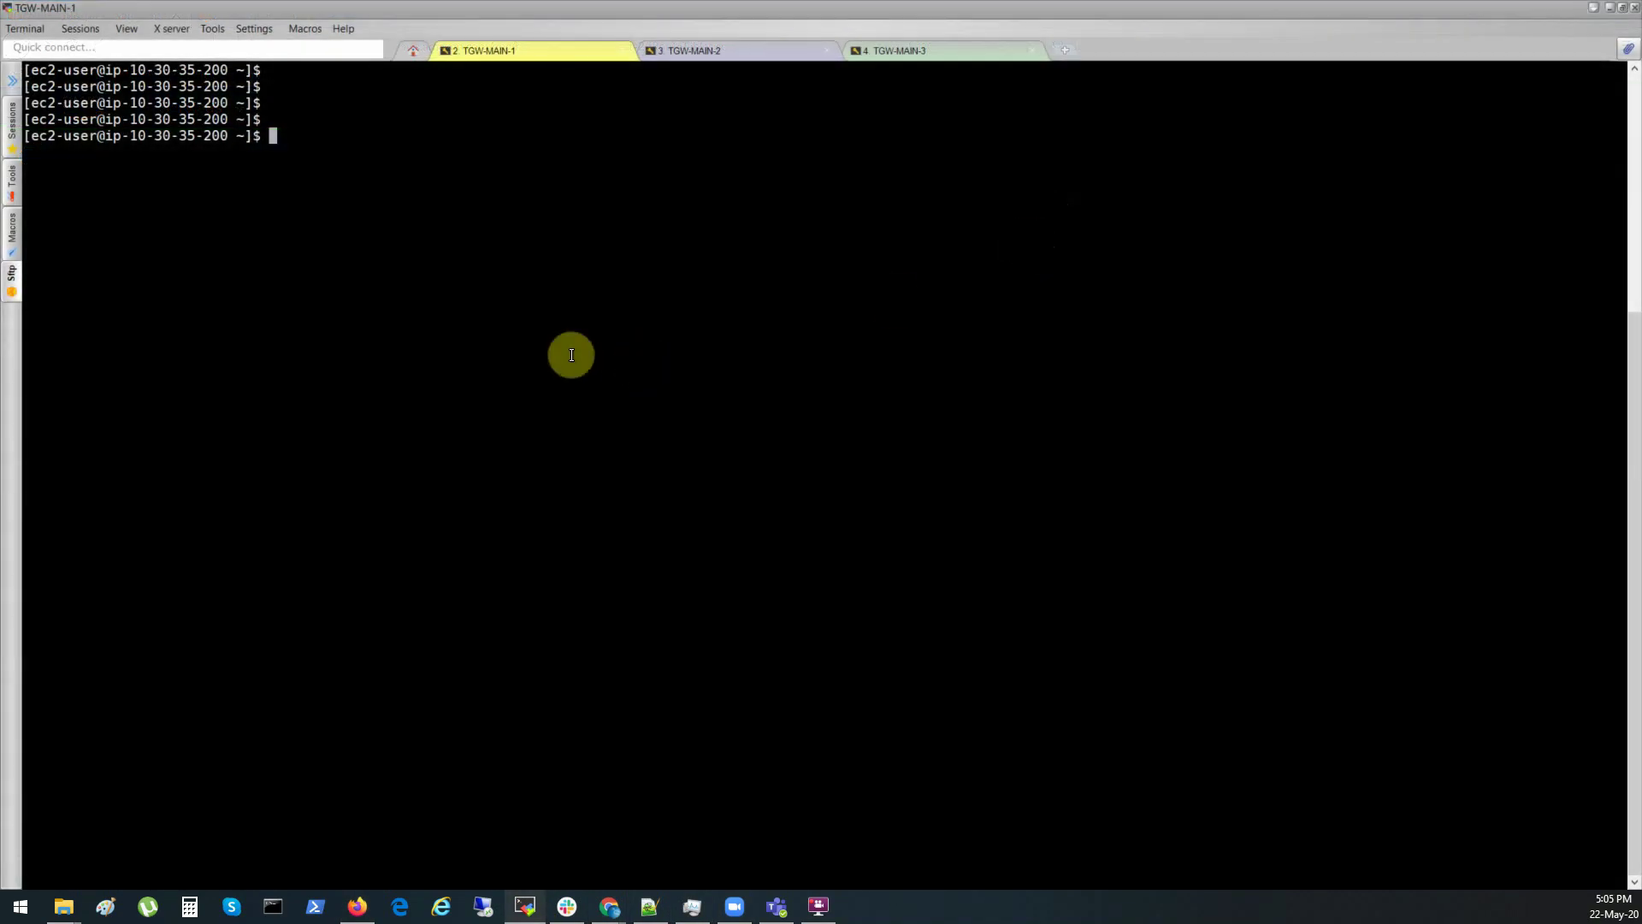
left_click(555, 329)
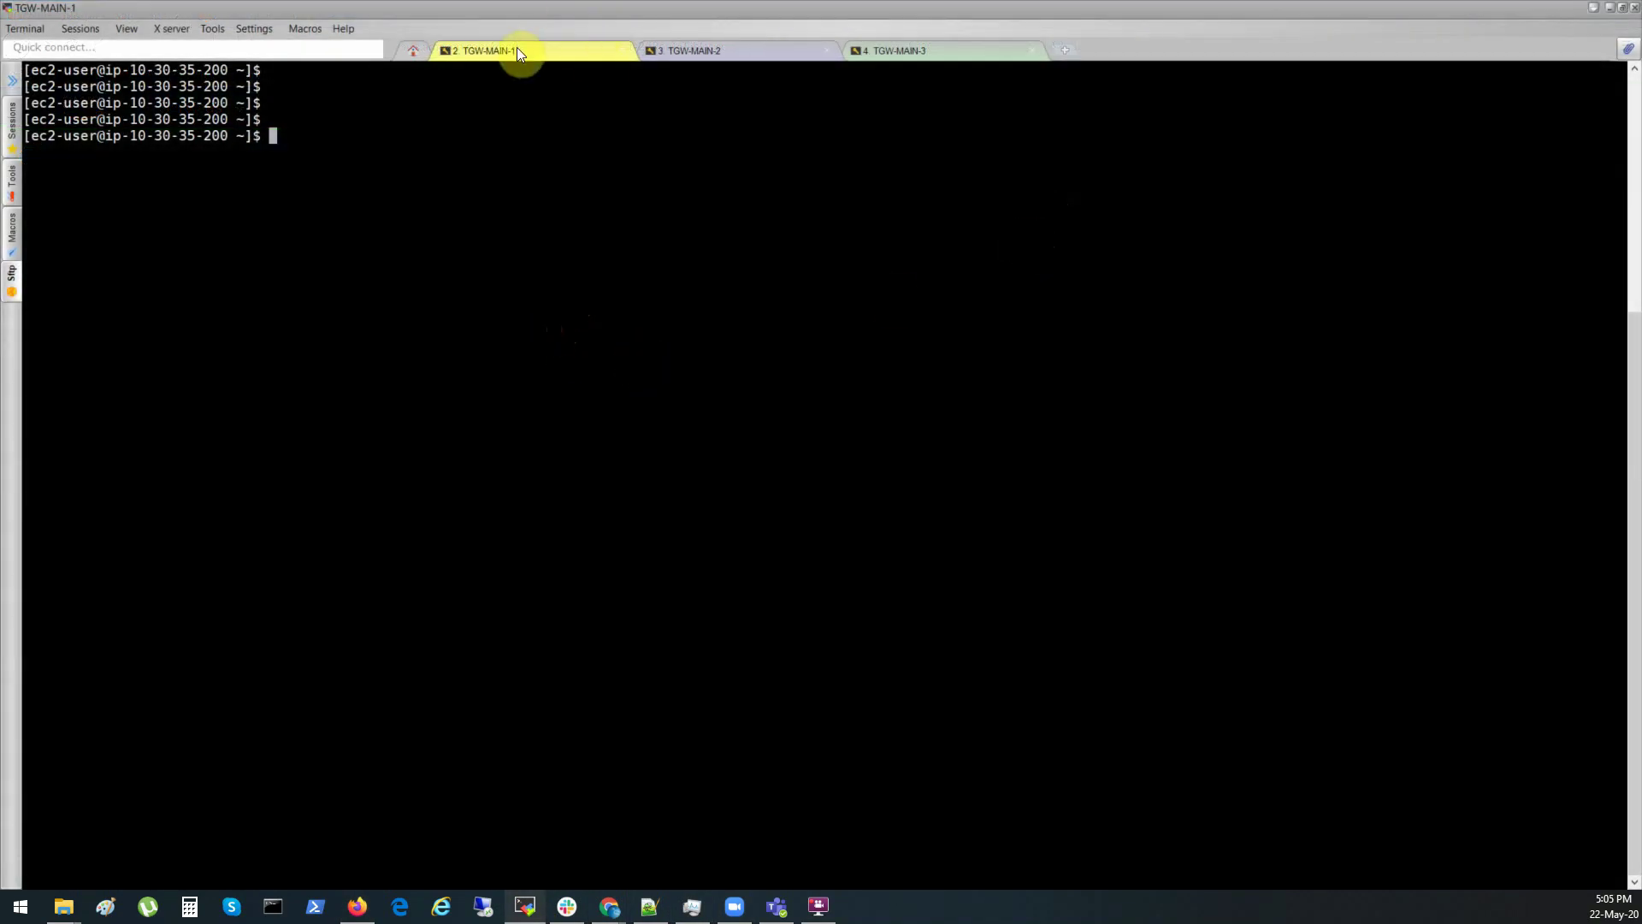
left_click(749, 50)
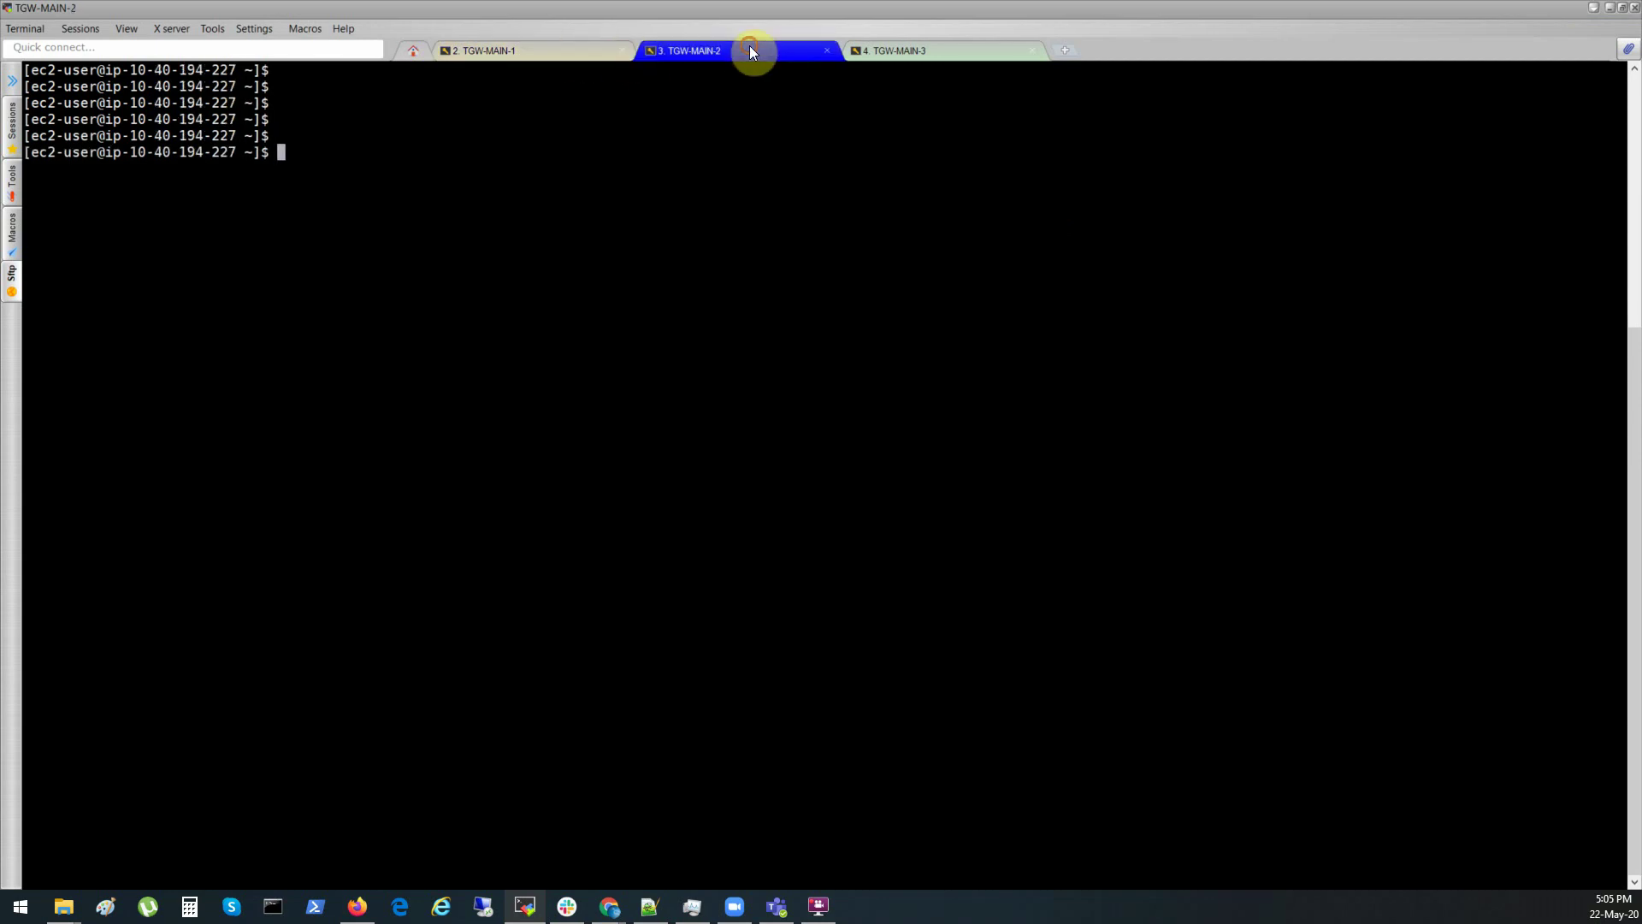
left_click(892, 49)
left_click(573, 55)
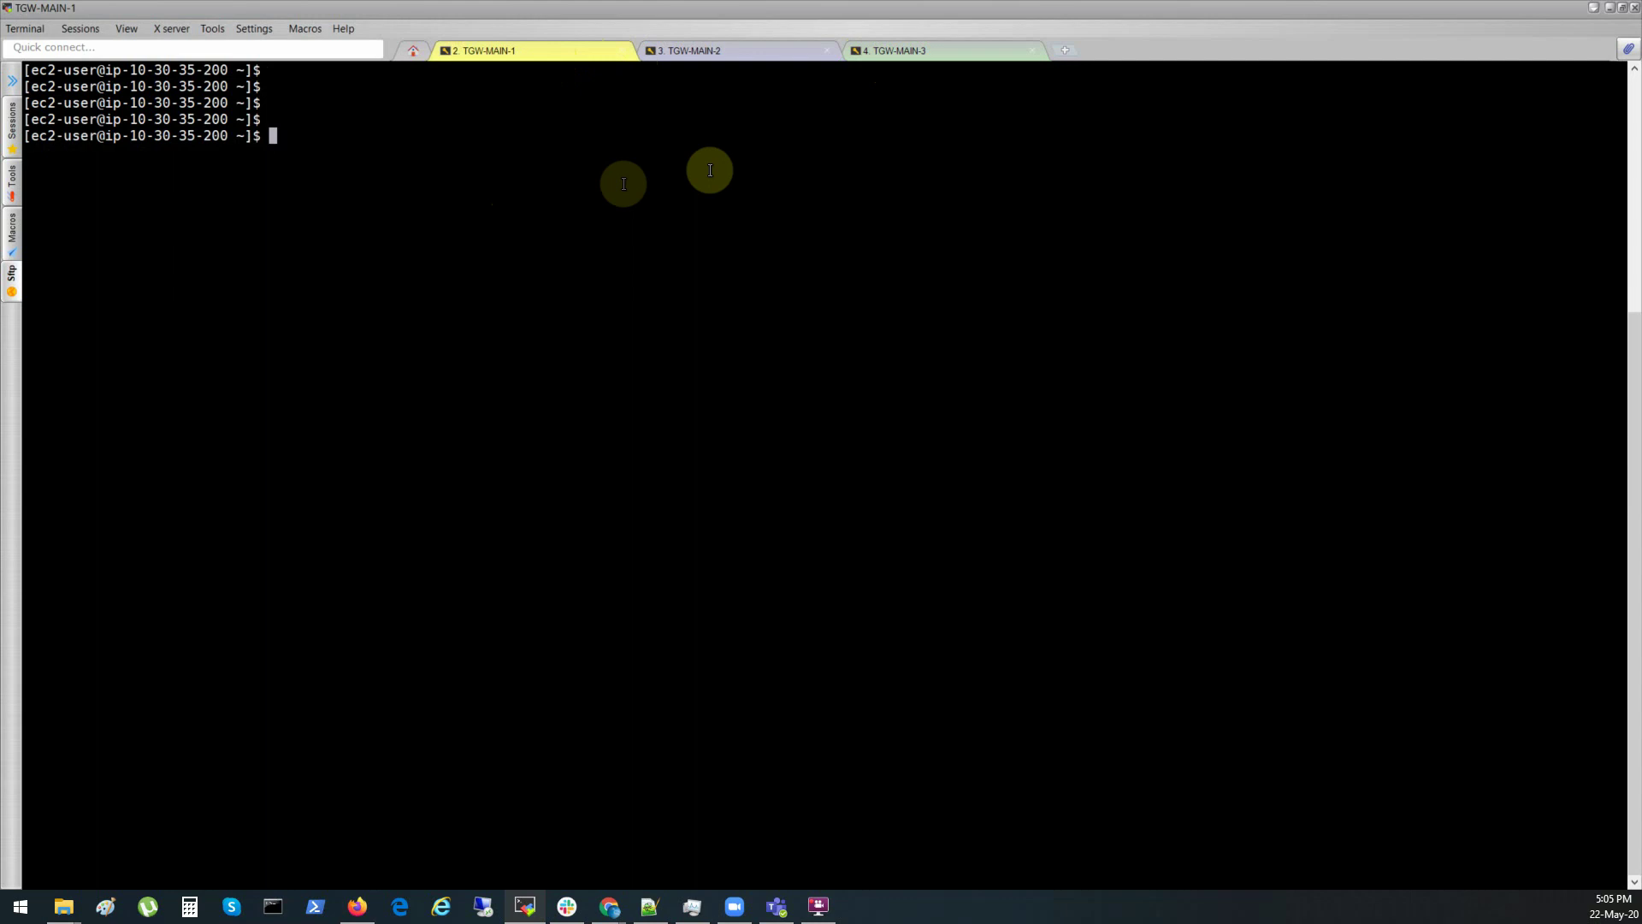
left_click(751, 51)
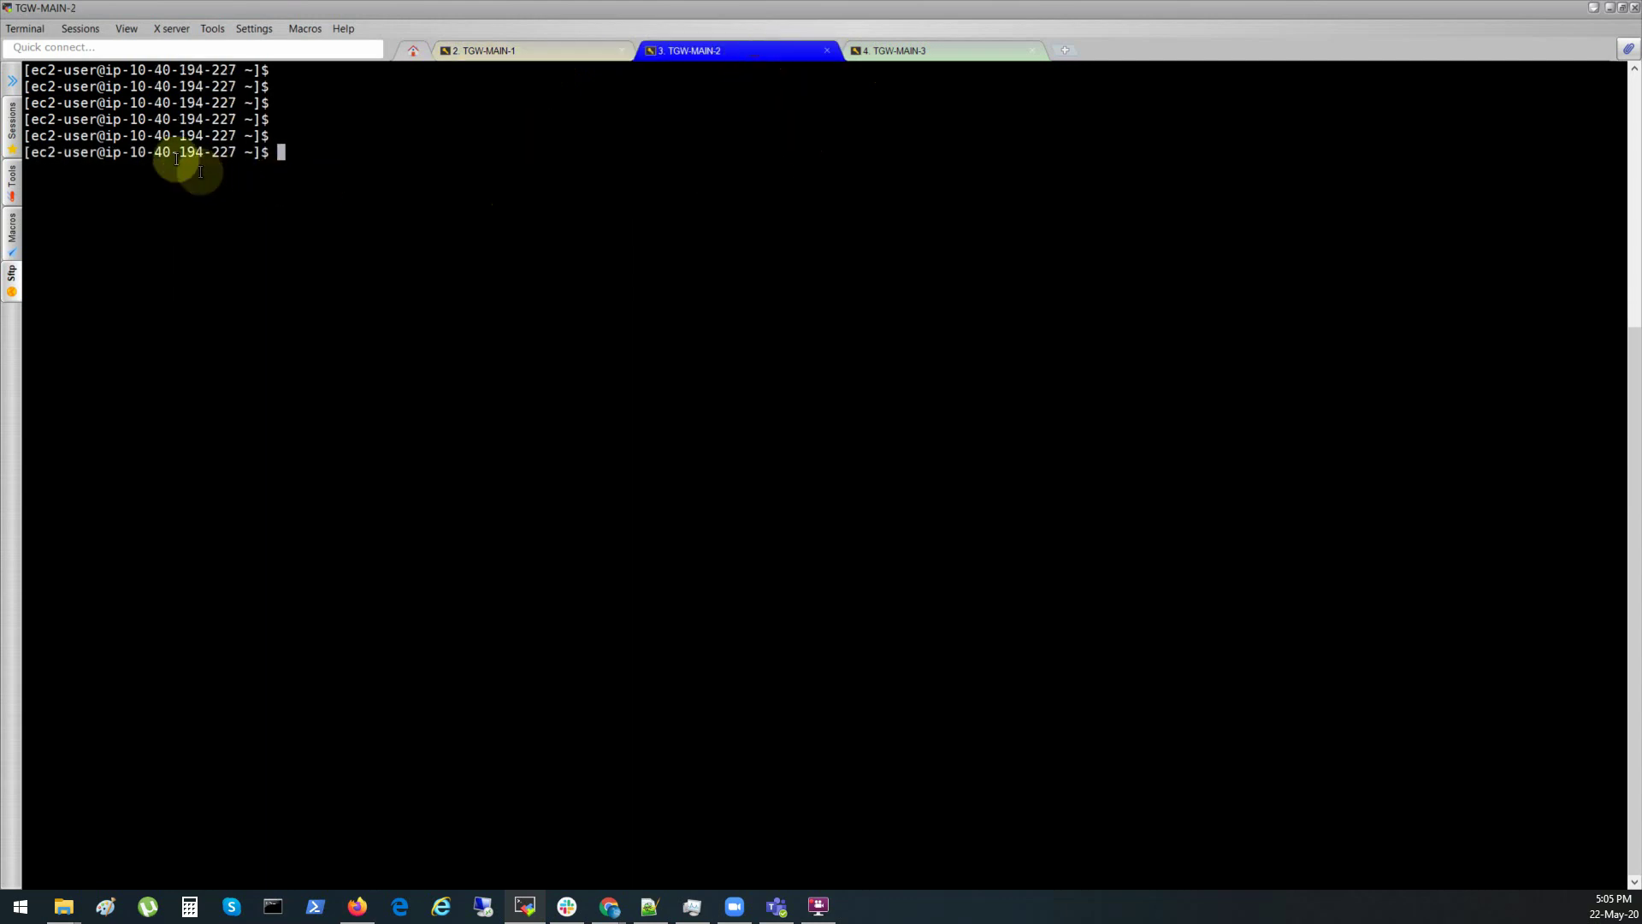
Ping the VPC-MAIN-3 instance at 10.50.31.49 from the TGW-MAIN-1 session
left_click(530, 49)
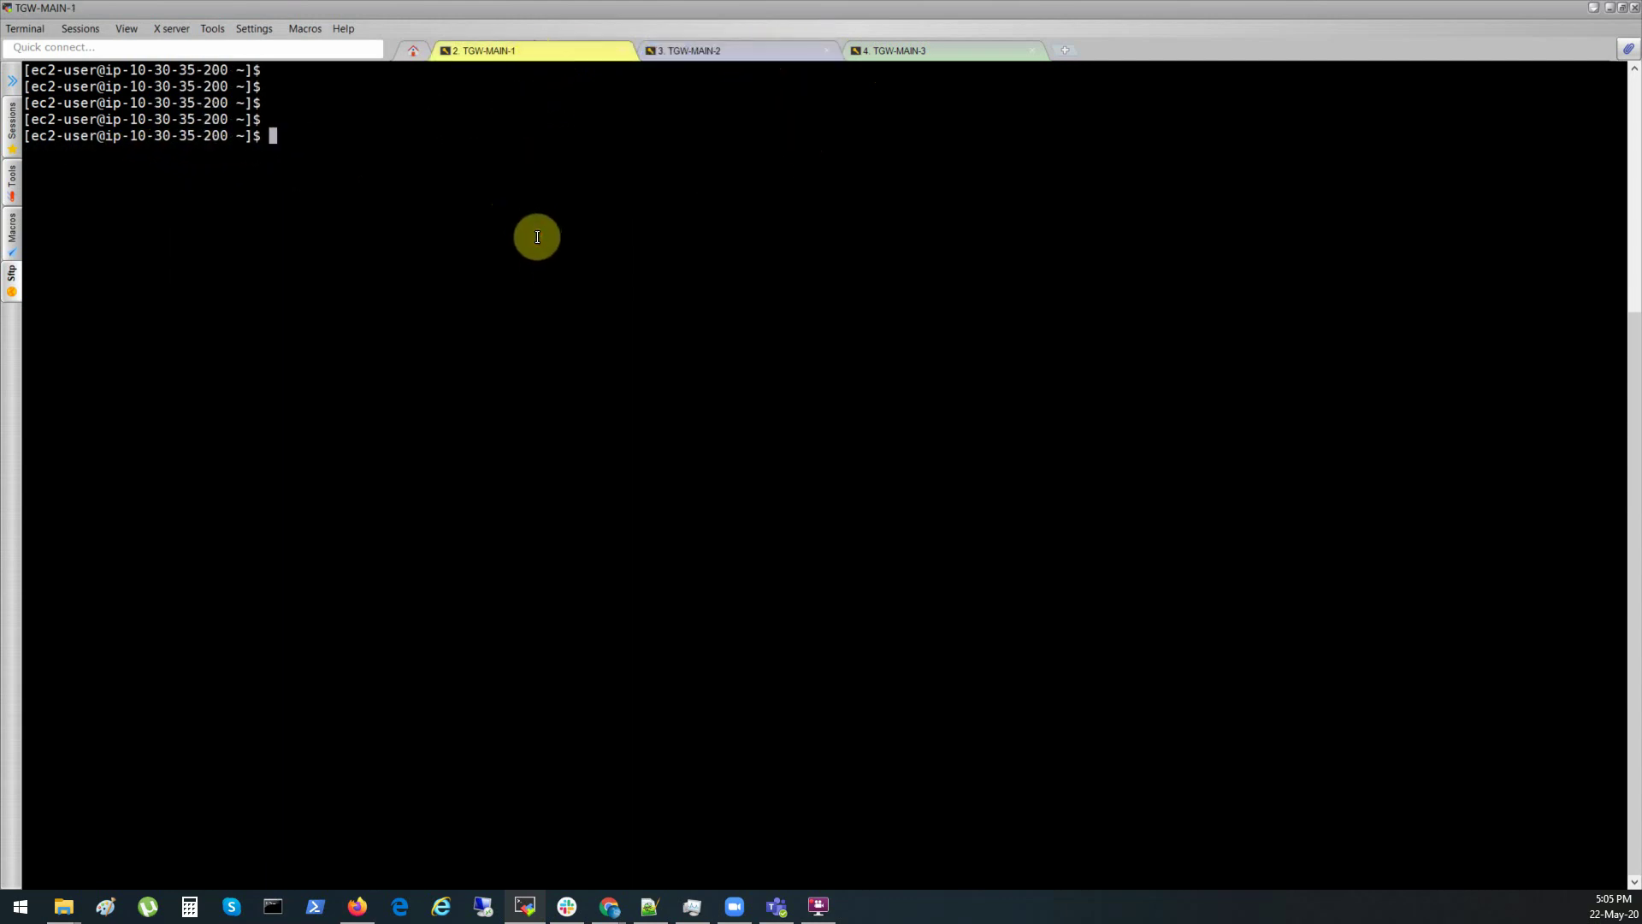
key("Return")
key("Return")
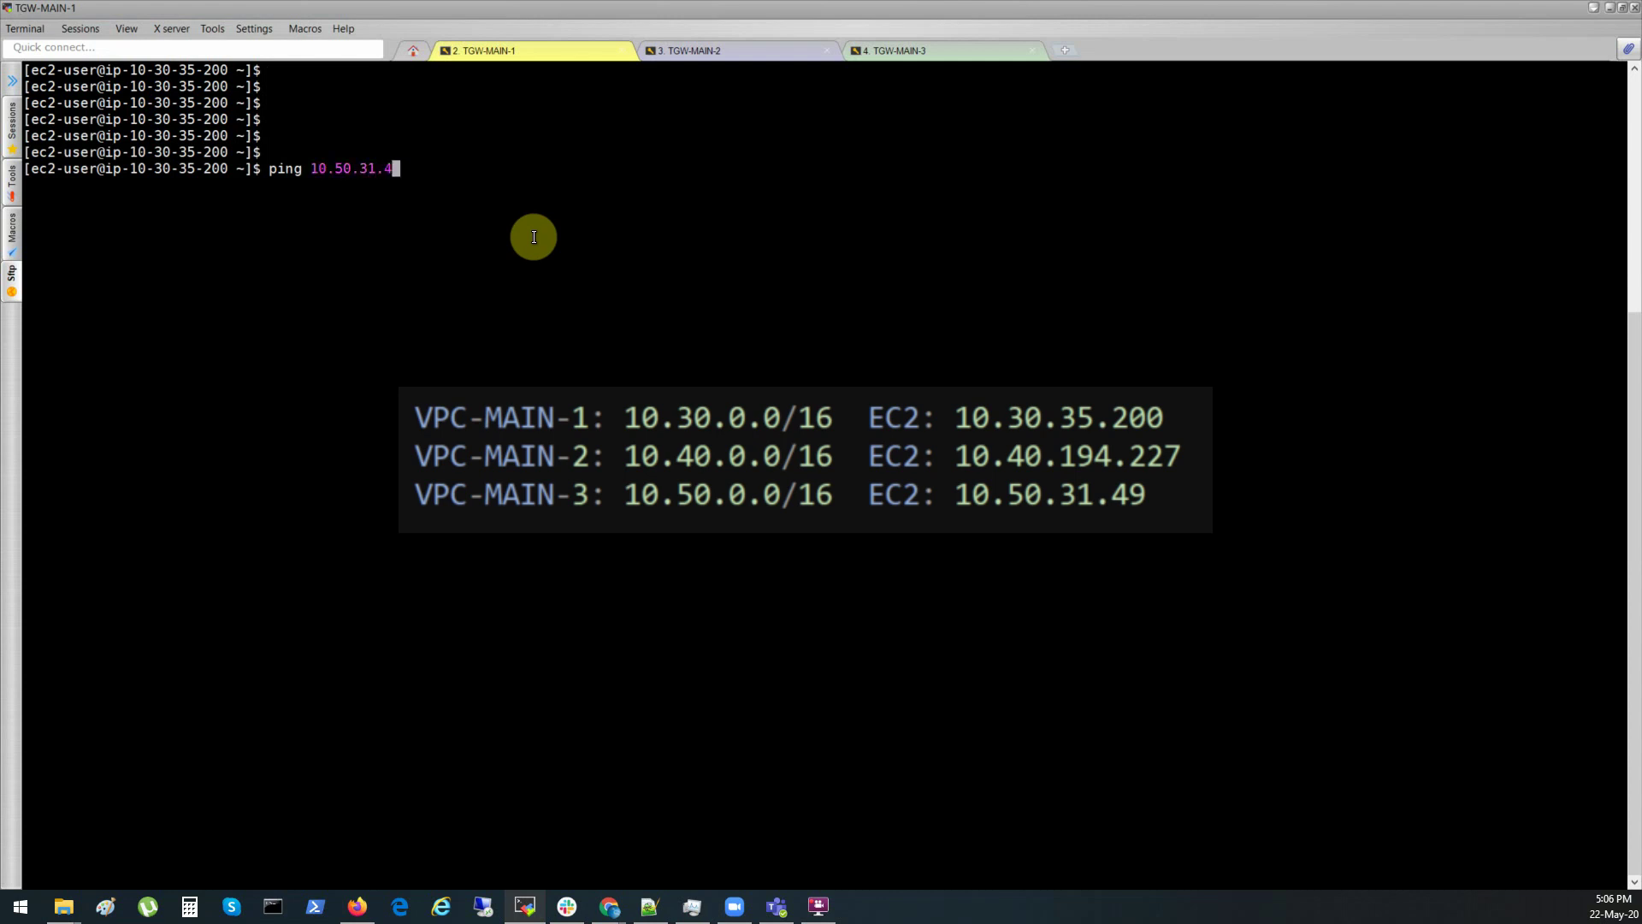
type("9")
key("Return")
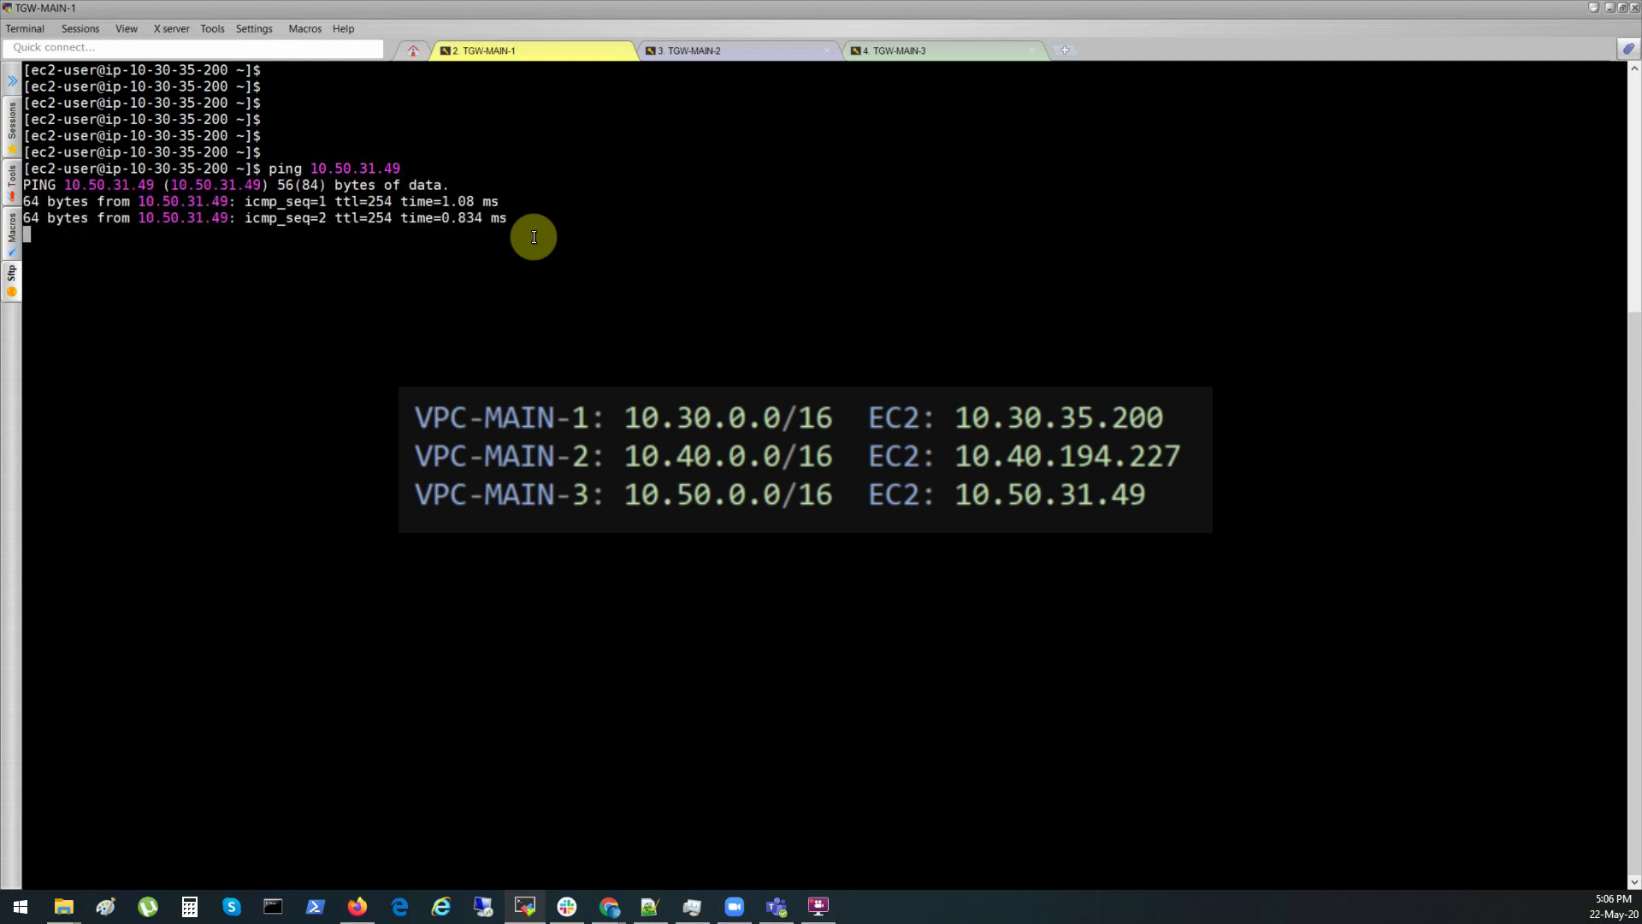
Ping the VPC-MAIN-2 instance at 10.40.194.227 from the TGW-MAIN-3 session
left_click(911, 50)
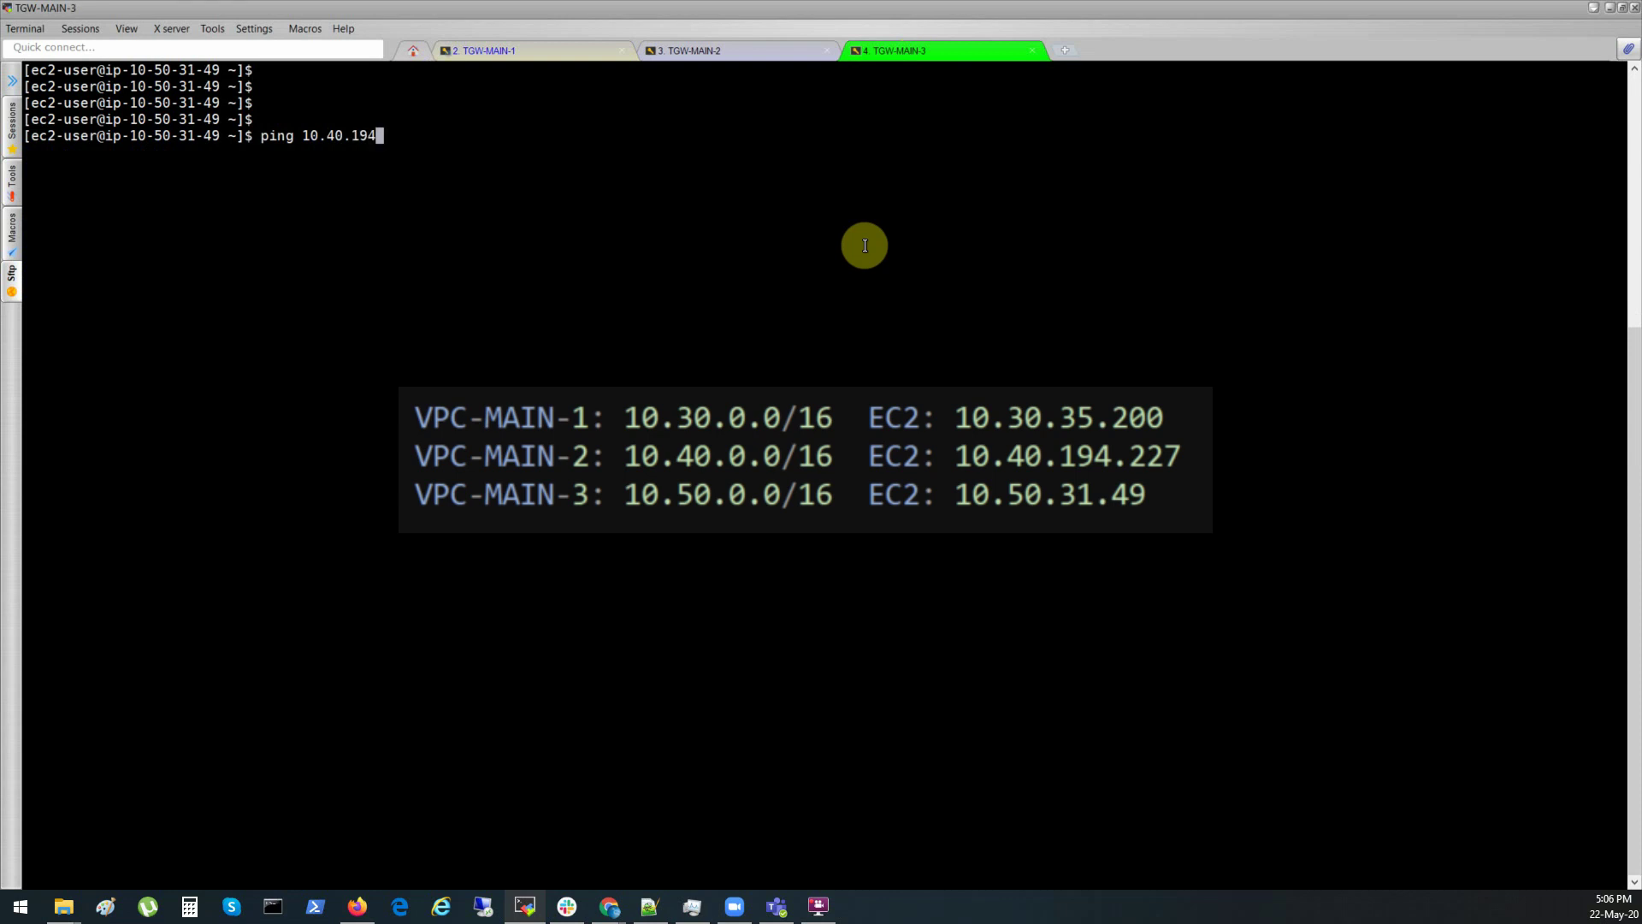
key("Return")
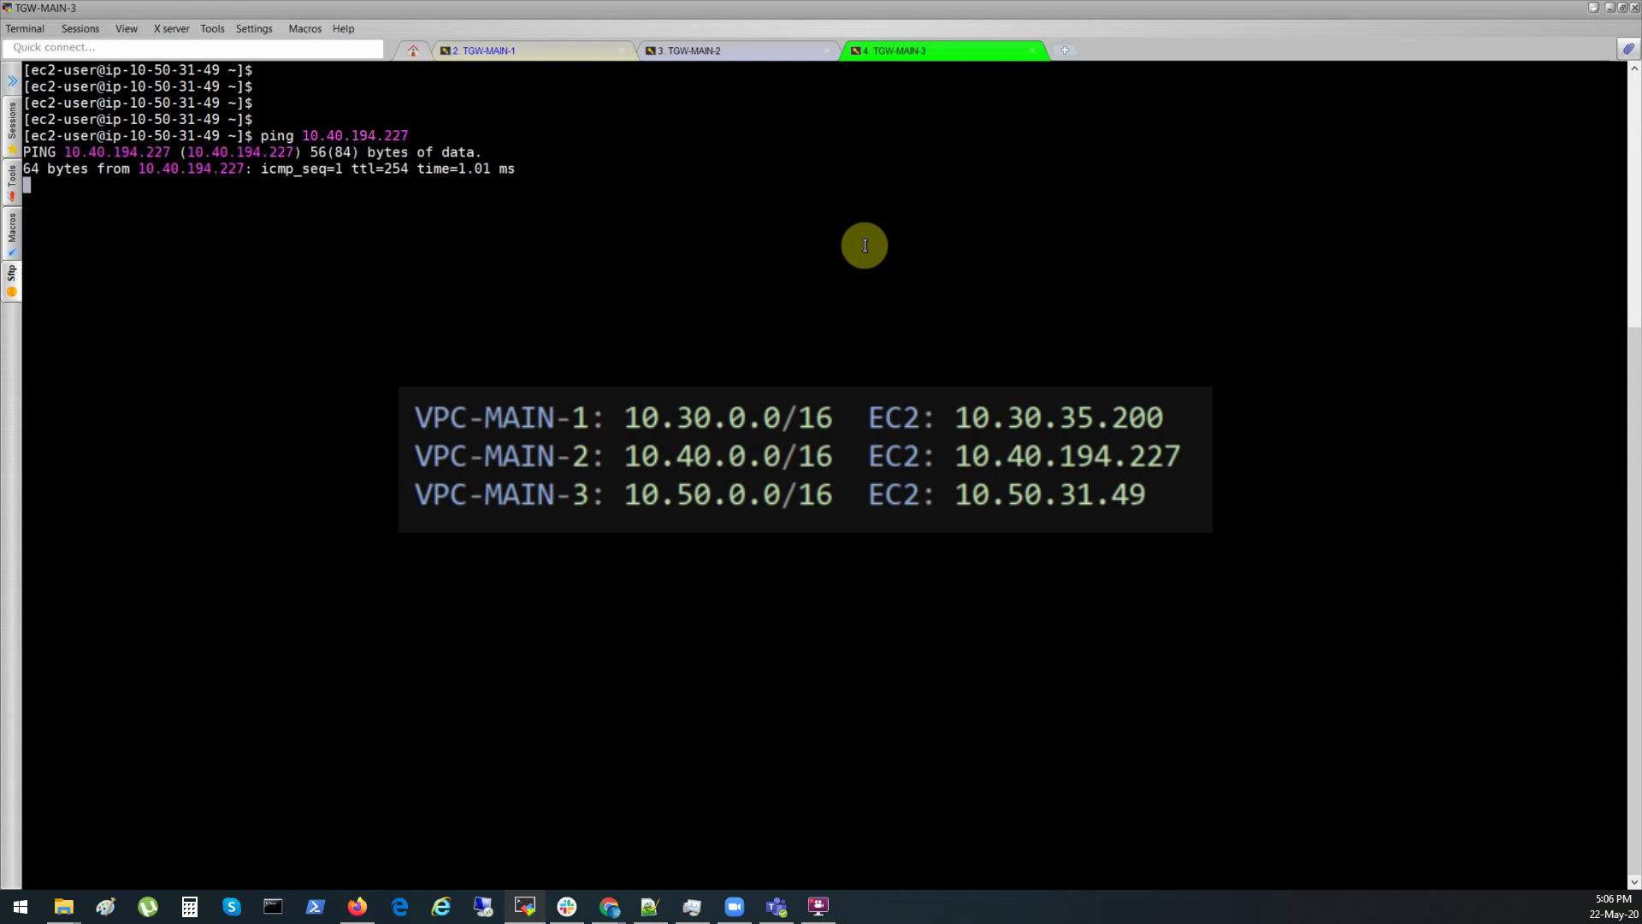
Ping the VPC-MAIN-1 instance at 10.30.35.200 from the TGW-MAIN-2 session and stop after a few replies
left_click(736, 51)
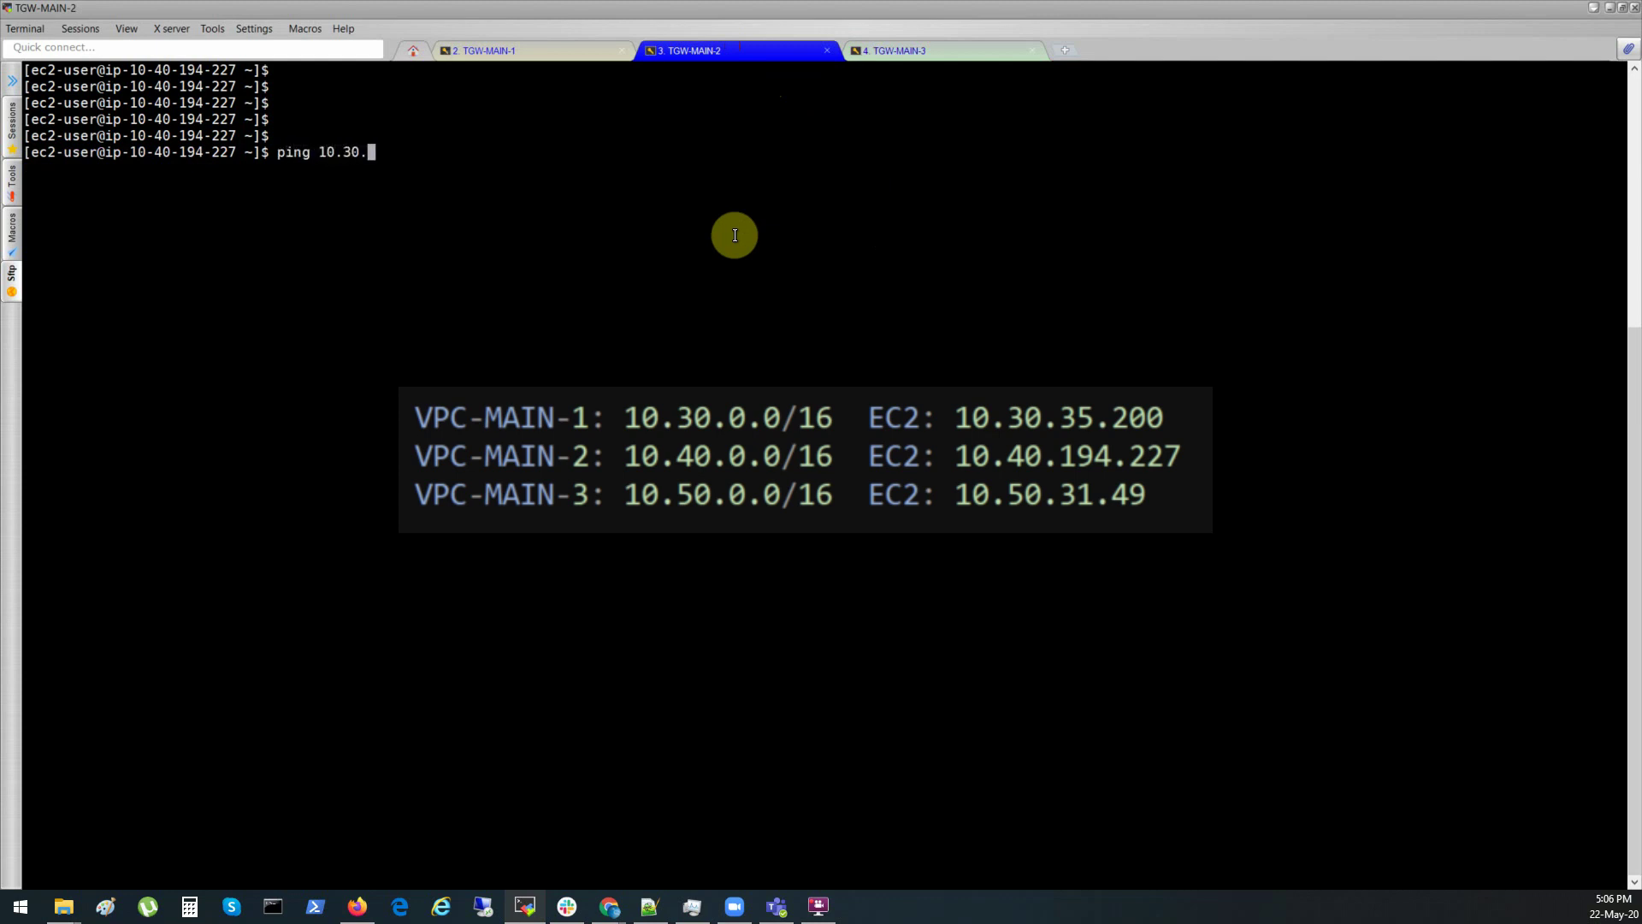
type("0")
key("Return")
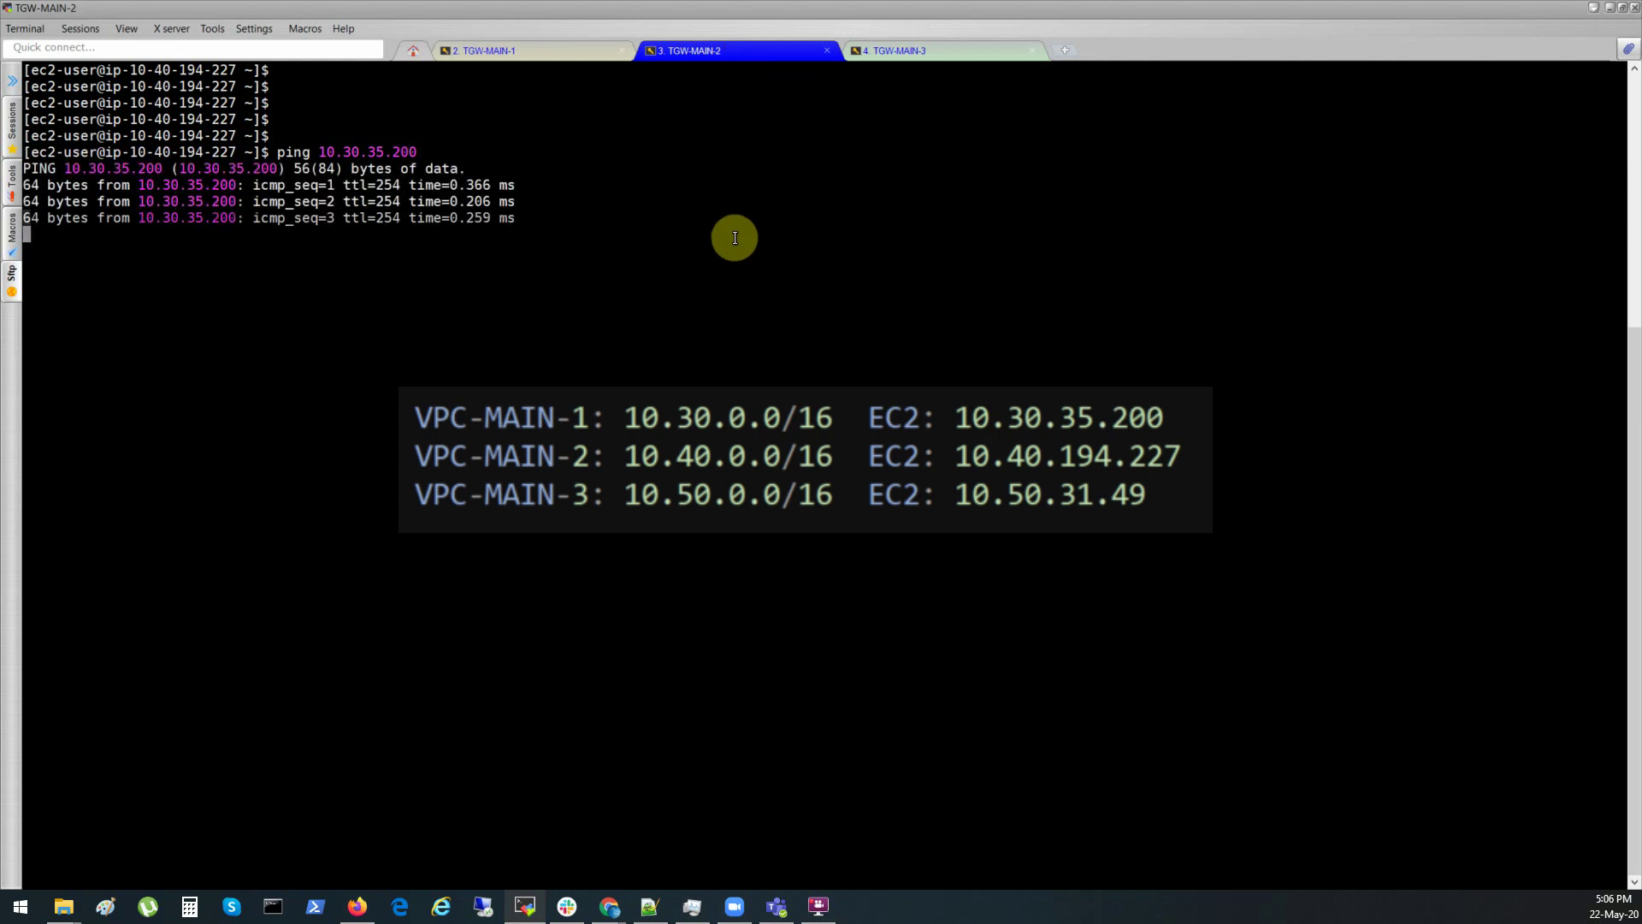
key("ctrl+c")
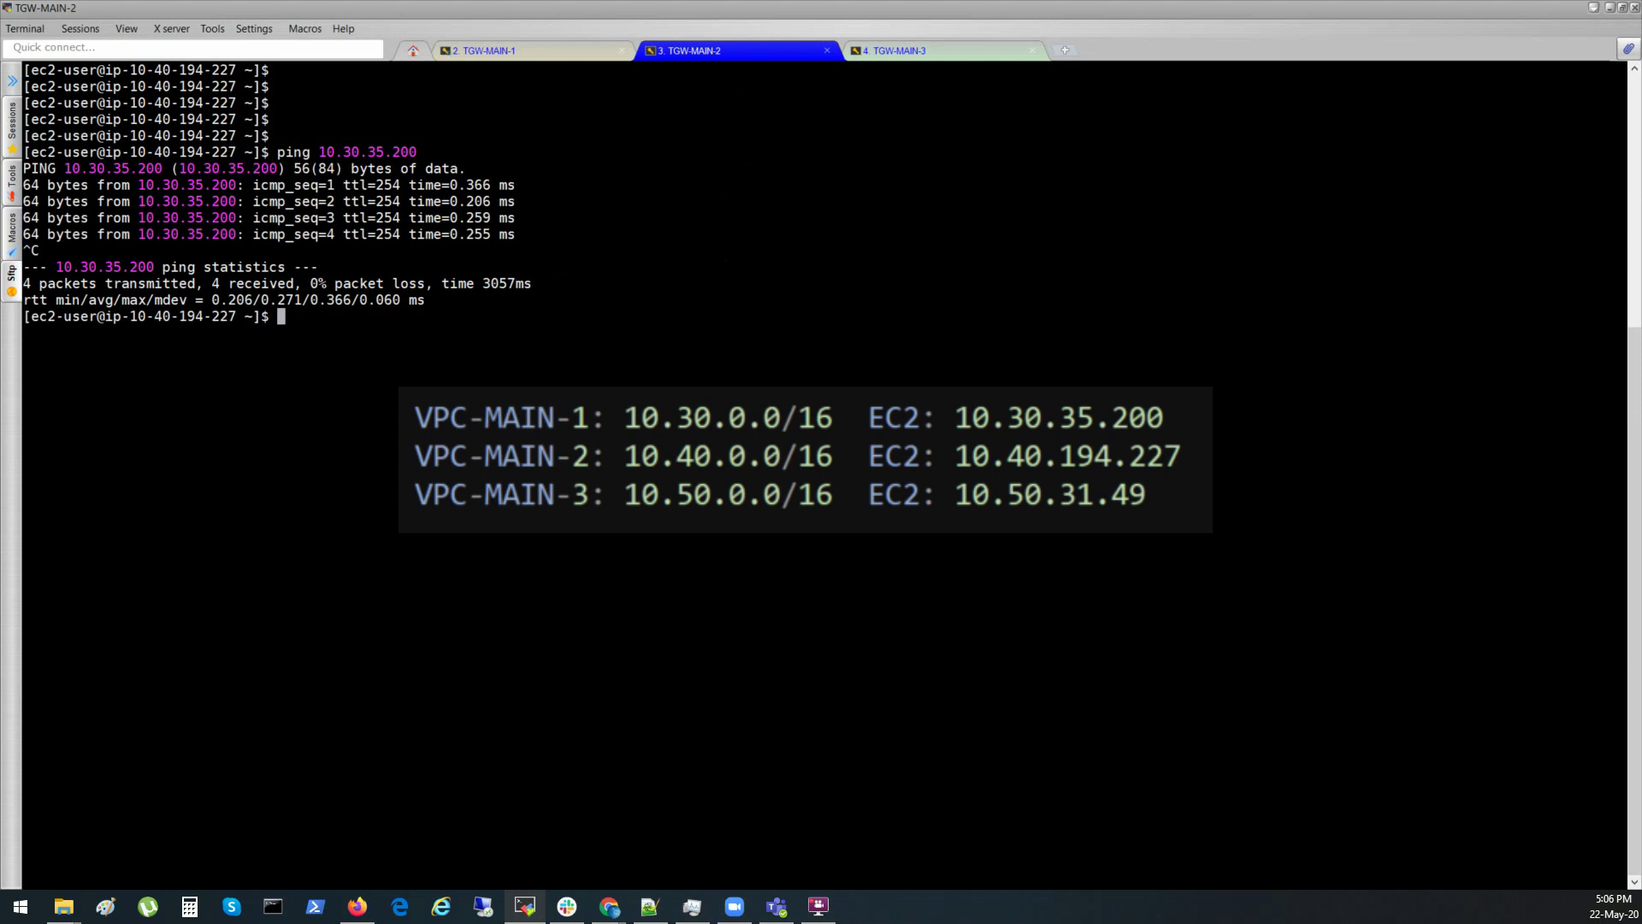
Ping the VPC-MAIN-3 instance at 10.50.31.49 from the TGW-MAIN-2 session and stop after a few replies
key("Return")
key("Up")
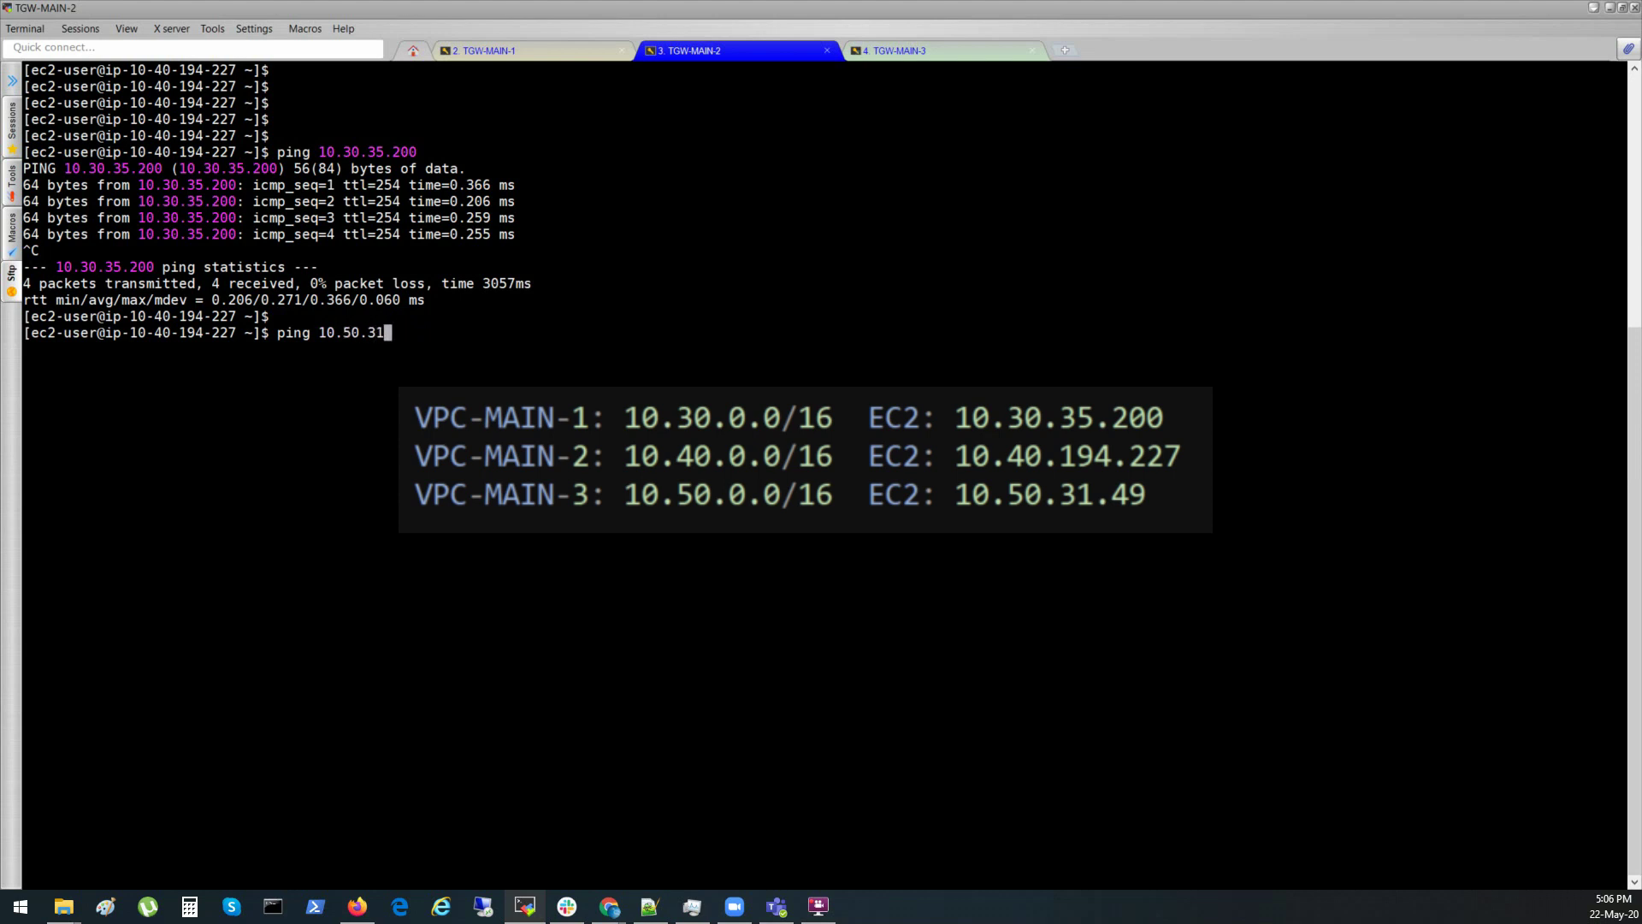
key("Return")
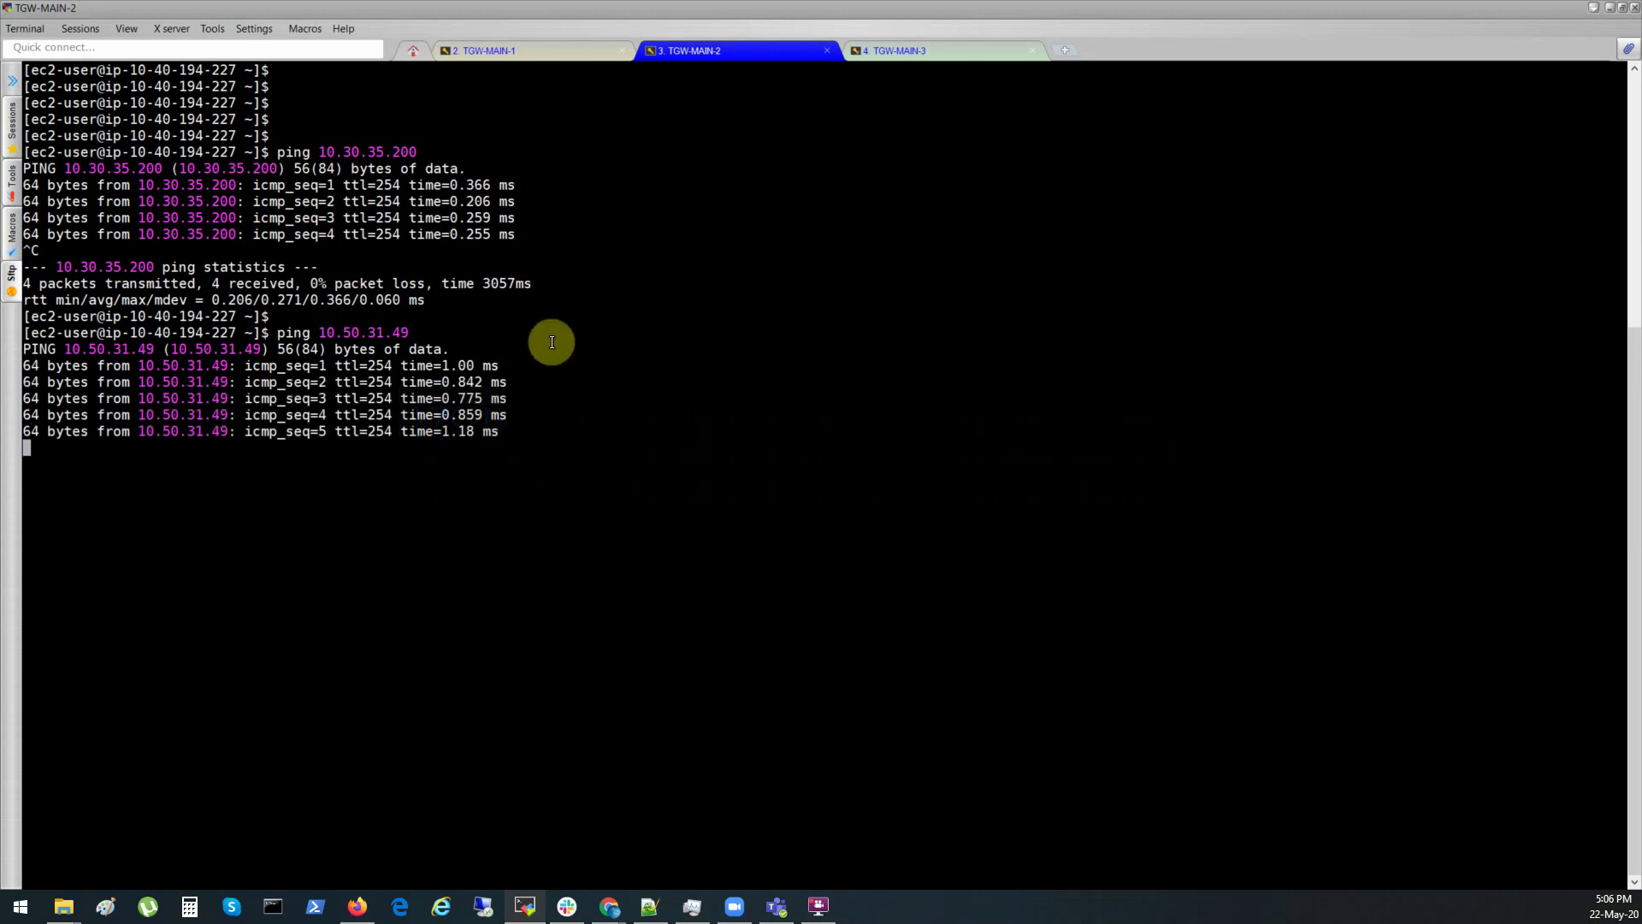
key("ctrl+c")
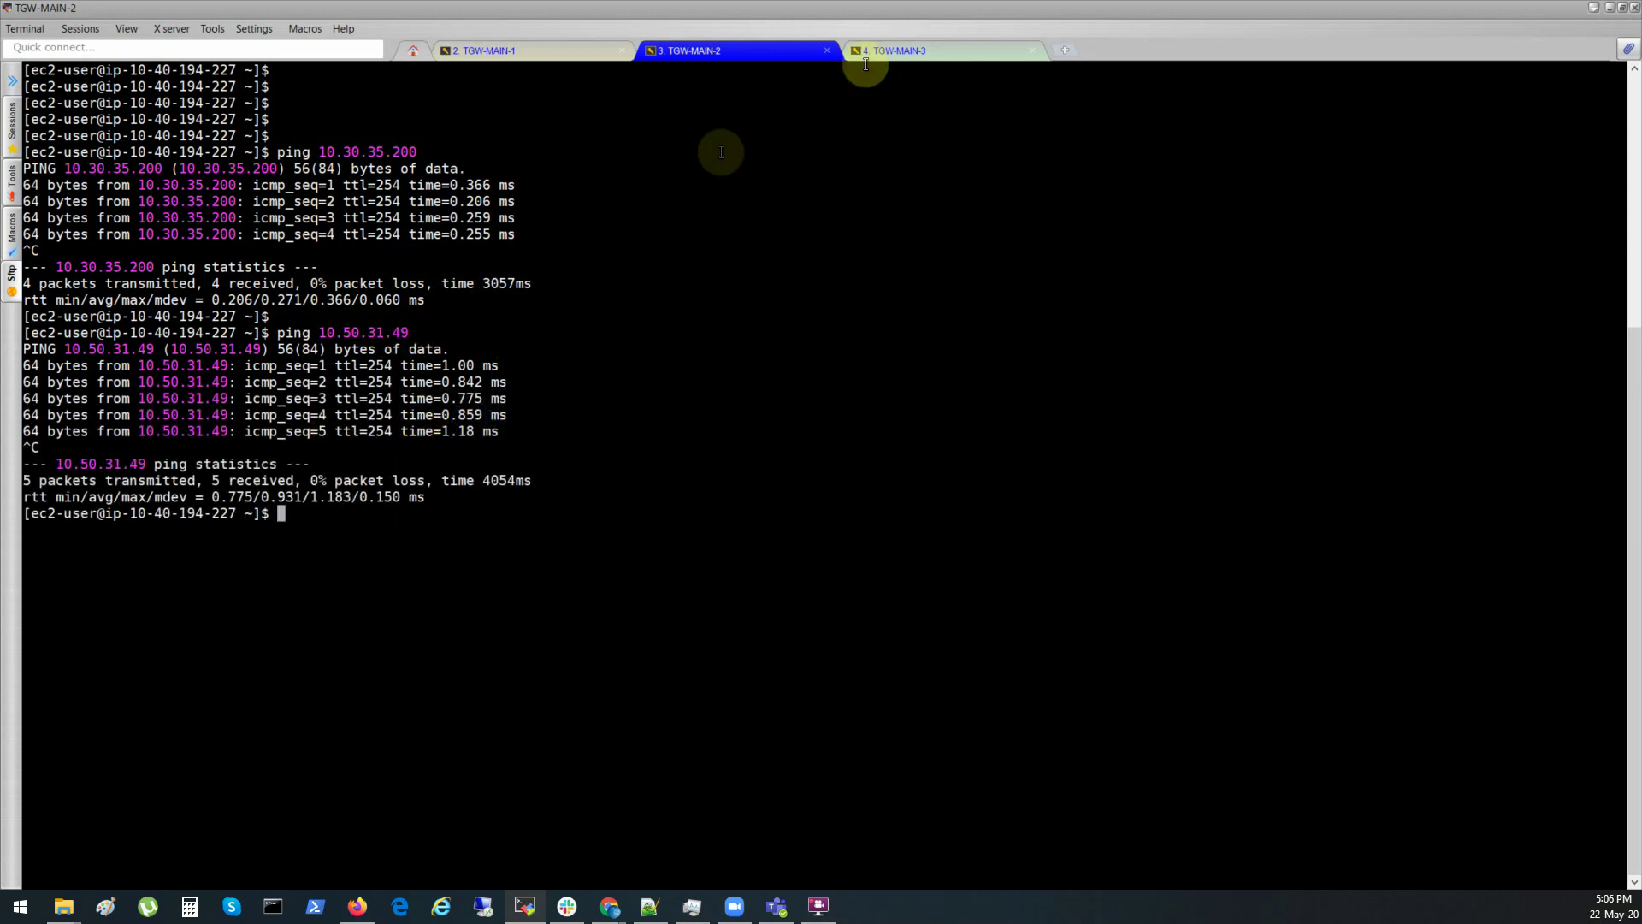
Switch to the EC2 instances page in the browser and examine EC2-MAIN-1's inbound security group rules, especially the ICMP source
left_click(1609, 7)
left_click(482, 301)
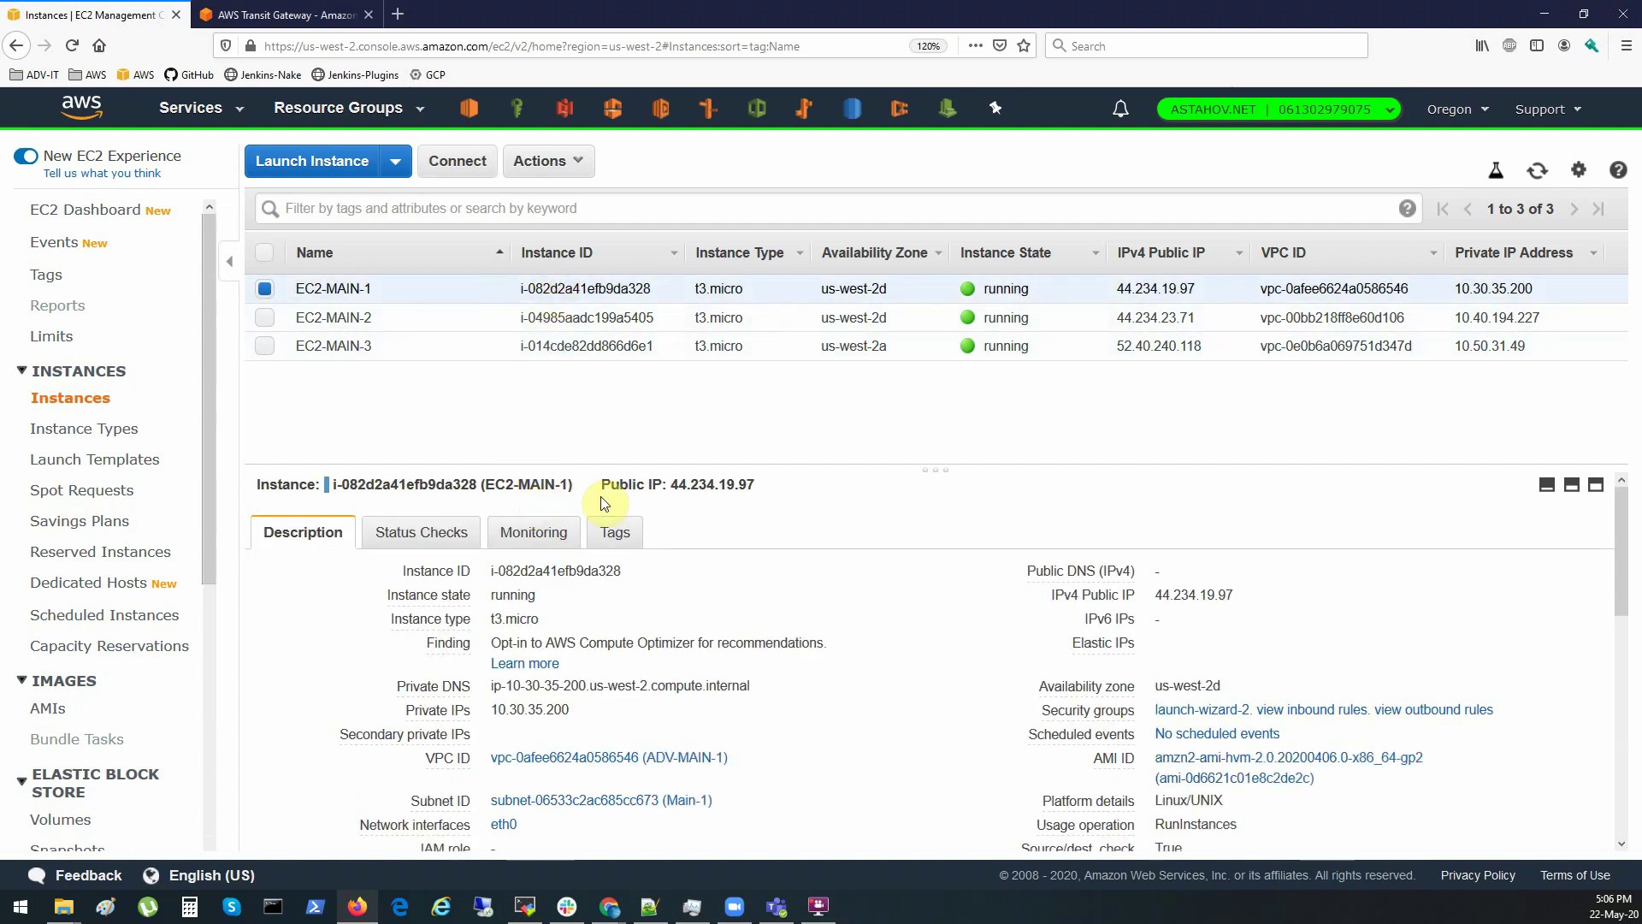
left_click(1335, 711)
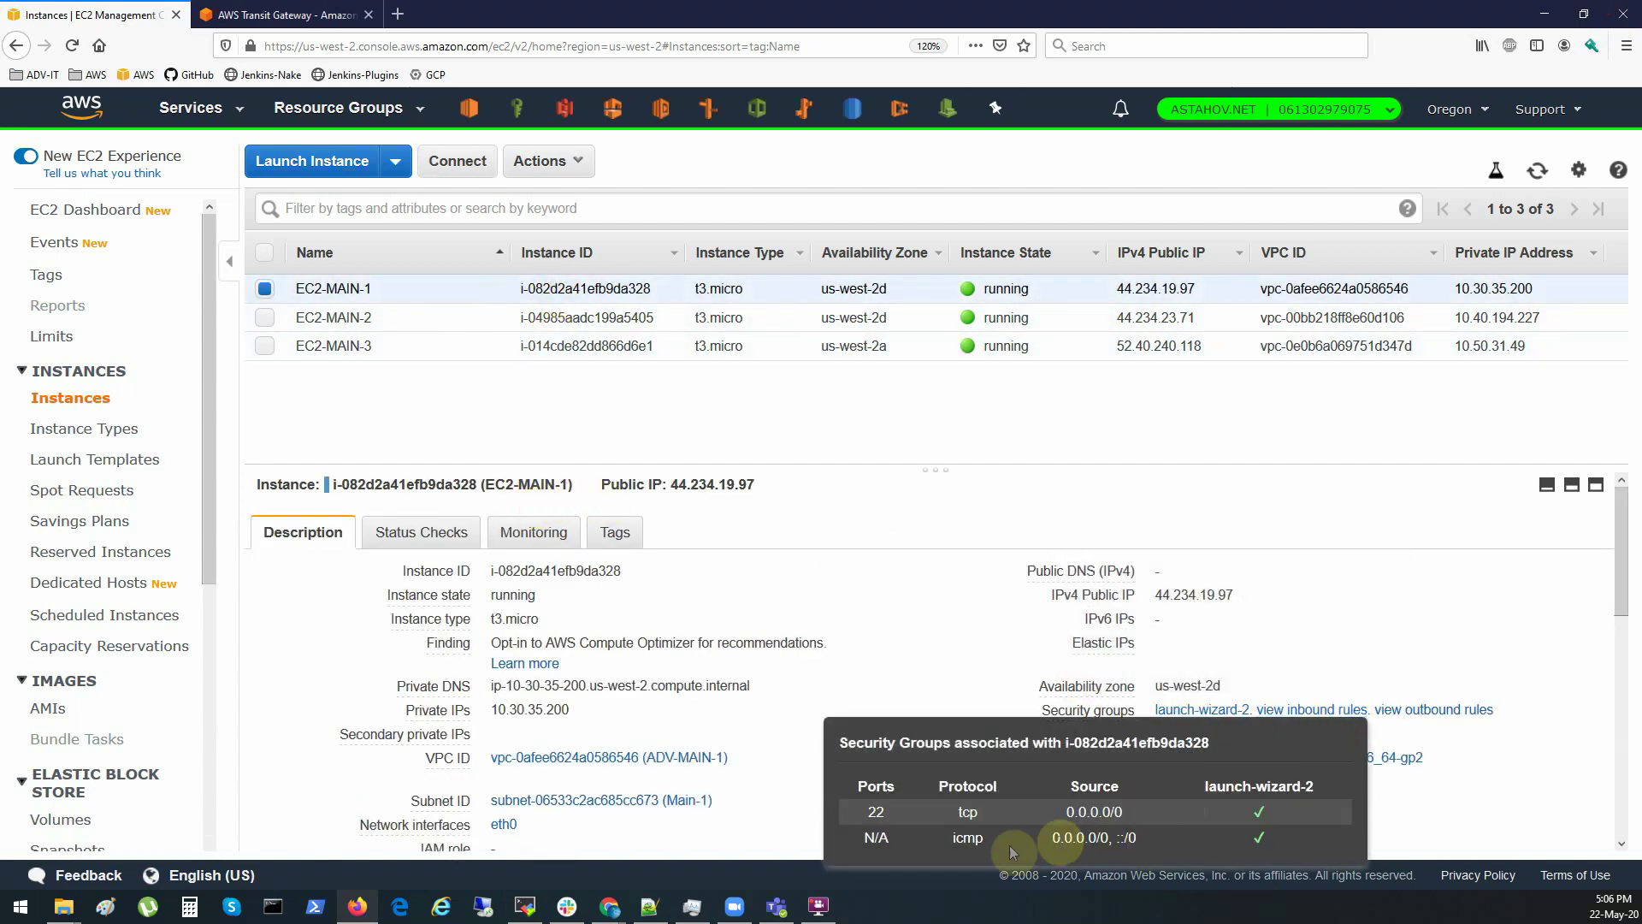
left_click_drag(904, 837, 1142, 840)
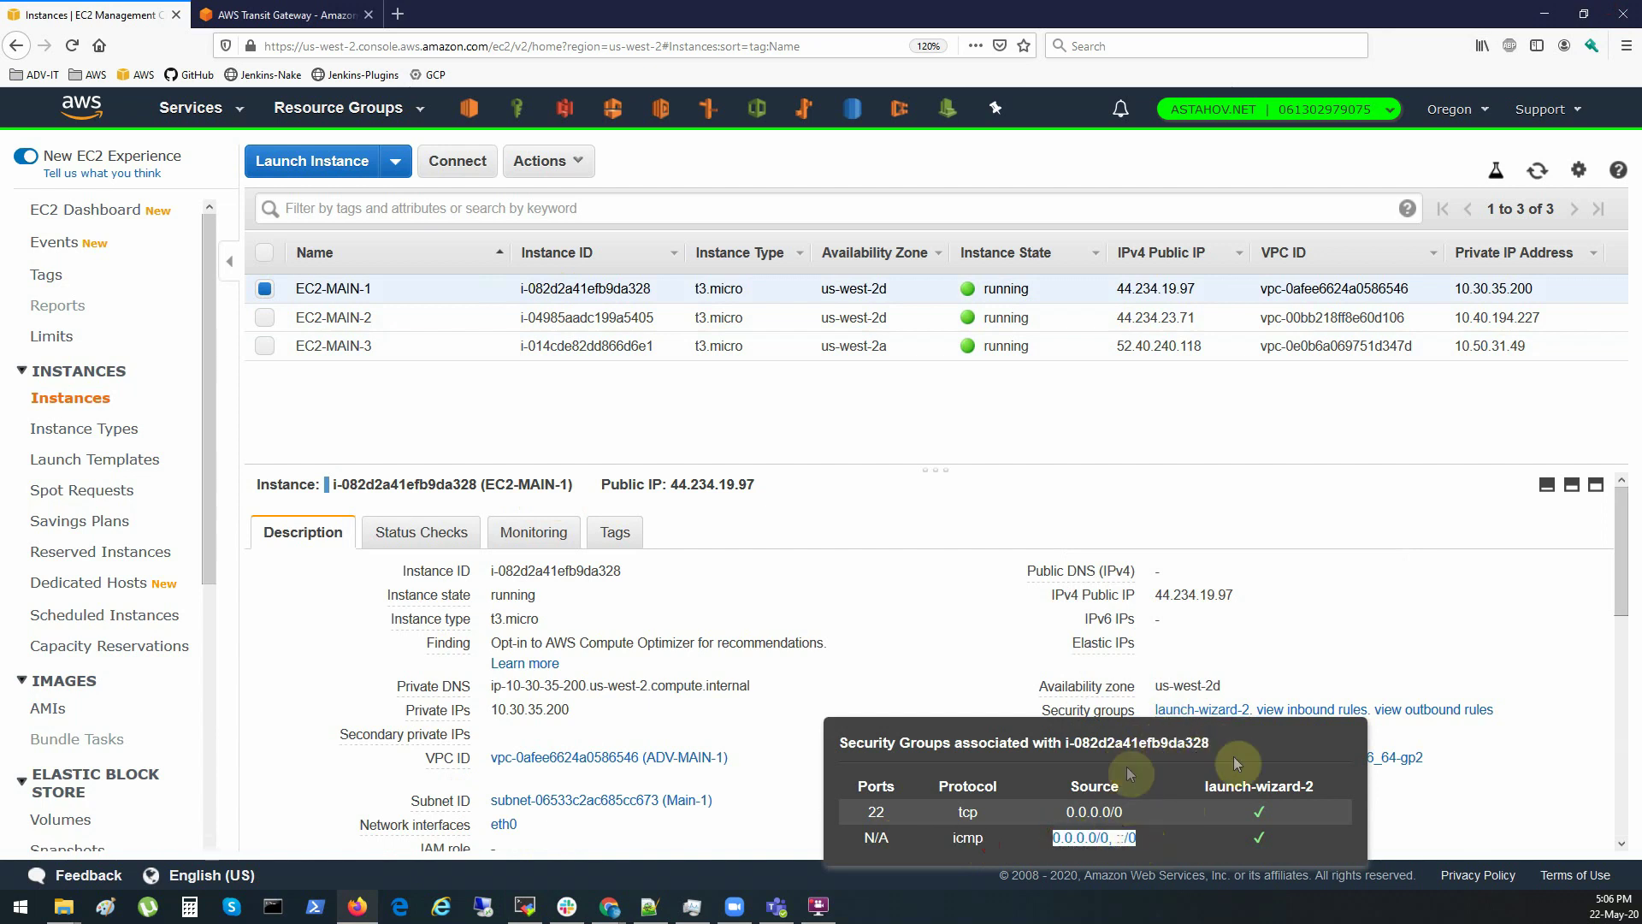
left_click(1120, 837)
left_click_drag(1054, 837, 1095, 837)
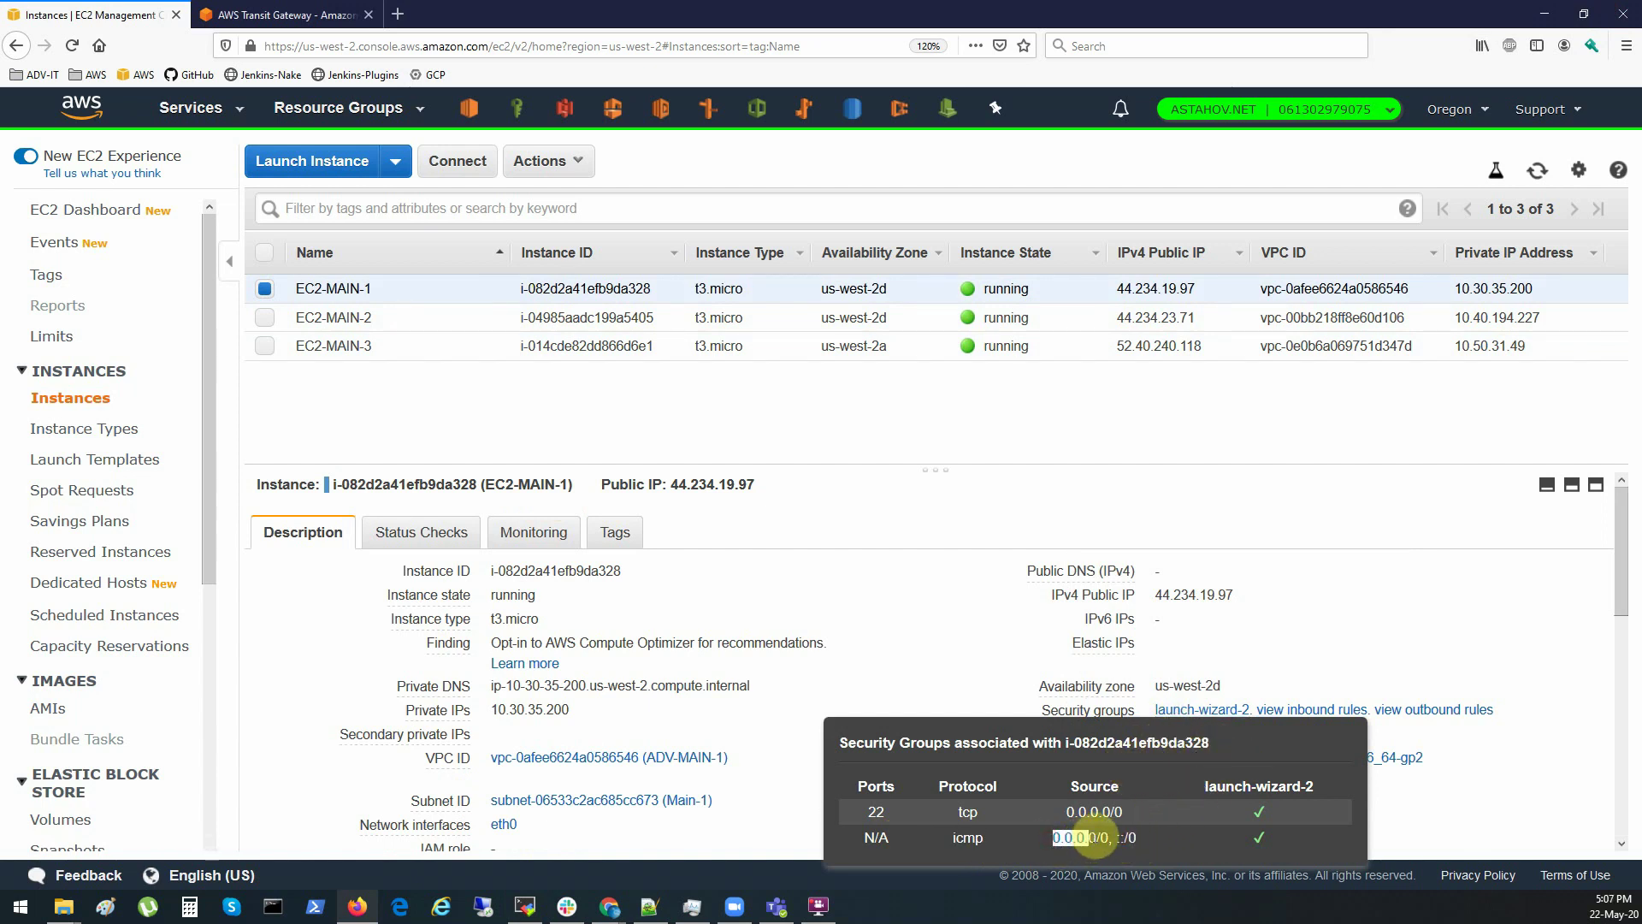
Examine the inbound security group rules of EC2-MAIN-2 and EC2-MAIN-3, checking the ICMP entry
left_click(903, 323)
left_click(1291, 709)
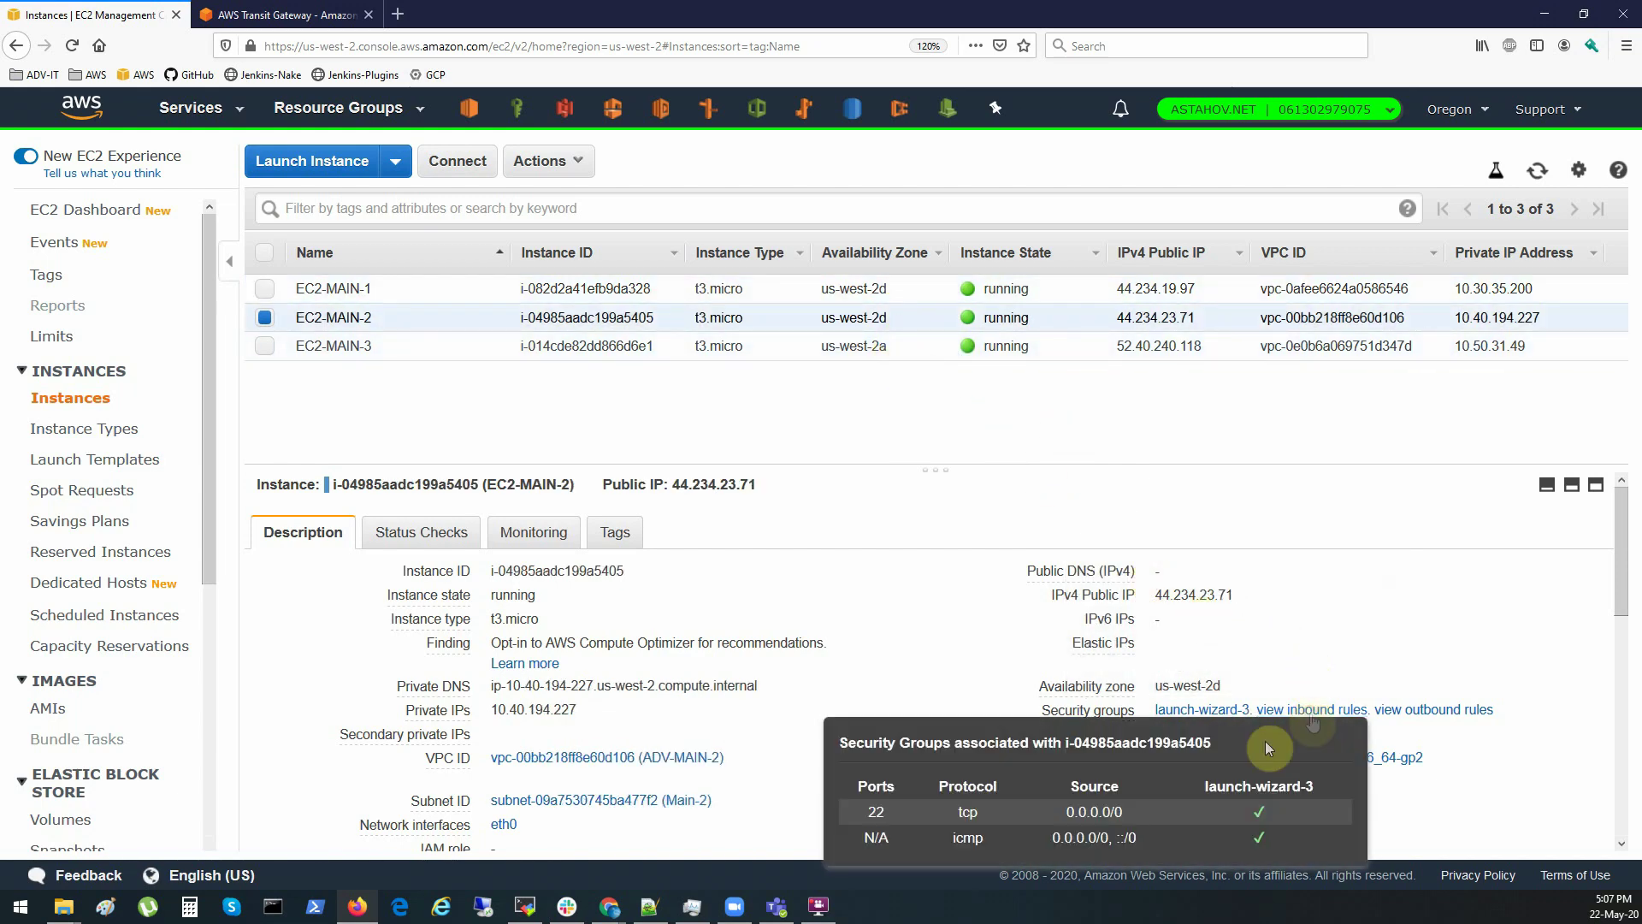
left_click_drag(956, 837, 985, 839)
left_click(906, 348)
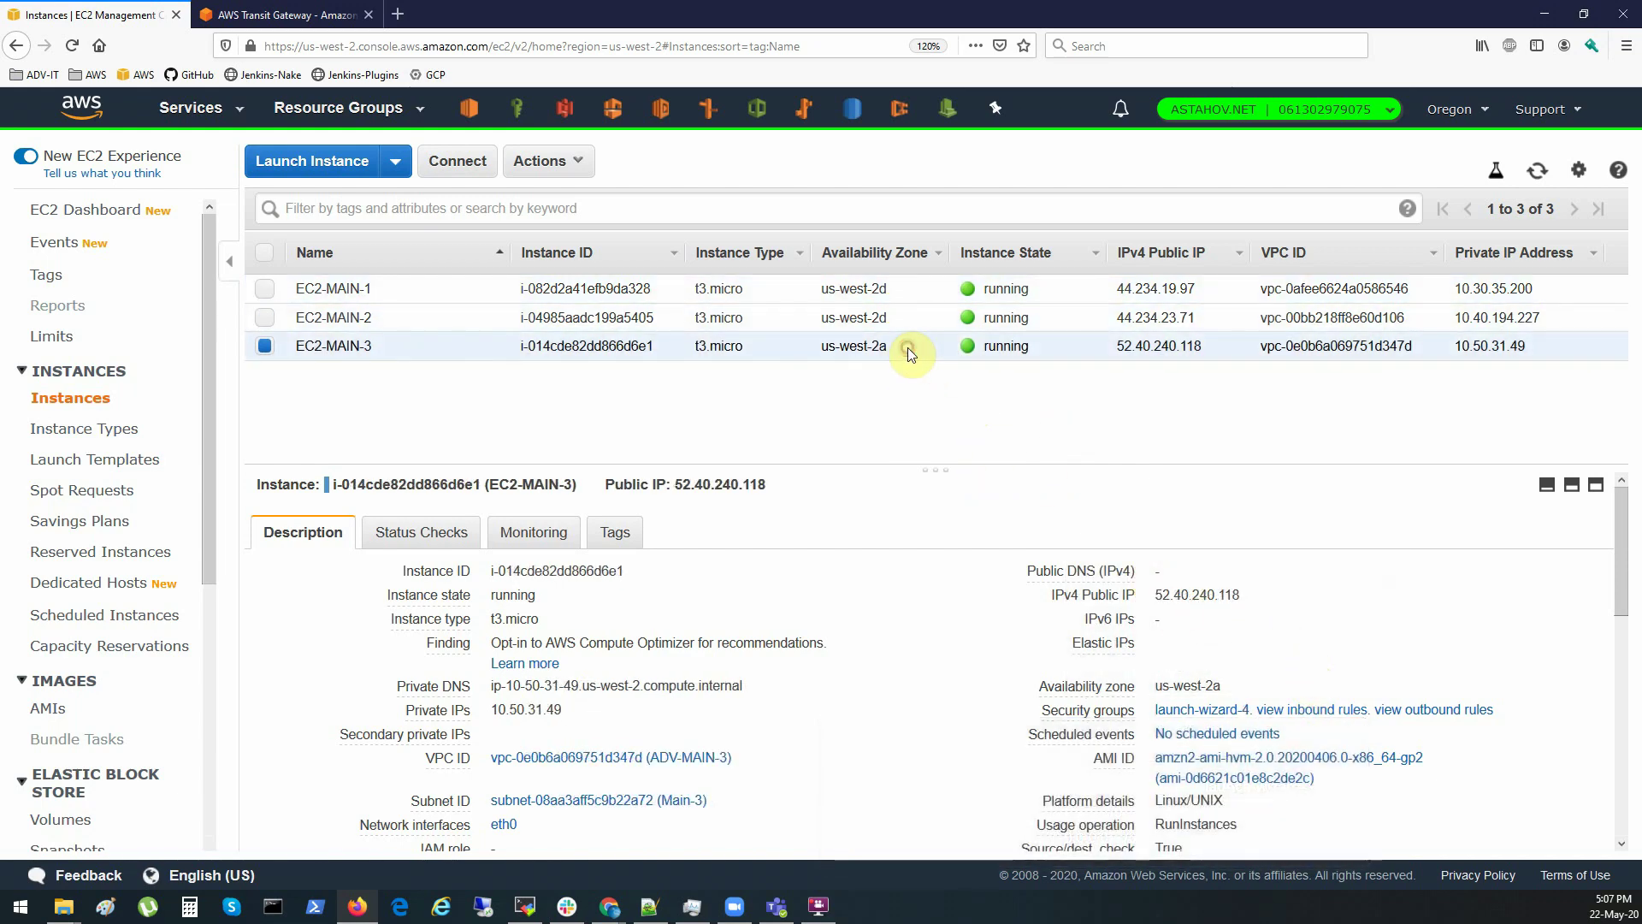
left_click(1315, 710)
double_click(1095, 825)
left_click(973, 423)
left_click(865, 319)
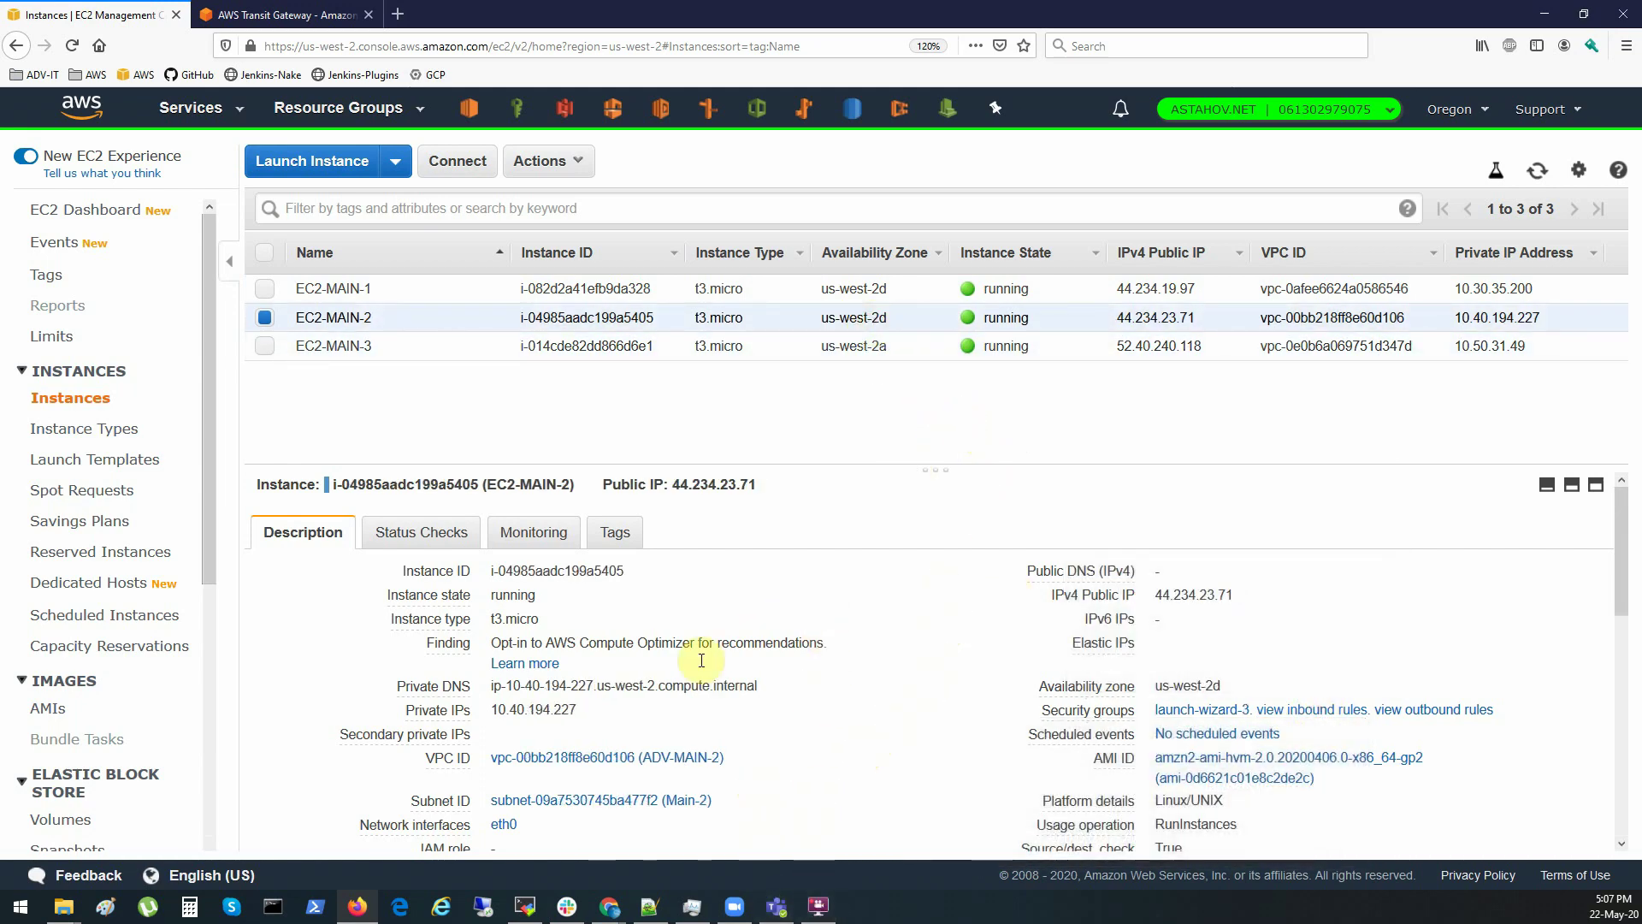
Return to the SSH terminal and stop the running ping to 10.50.31.49 in the TGW-MAIN-1 session, leaving a few blank prompts
left_click(546, 891)
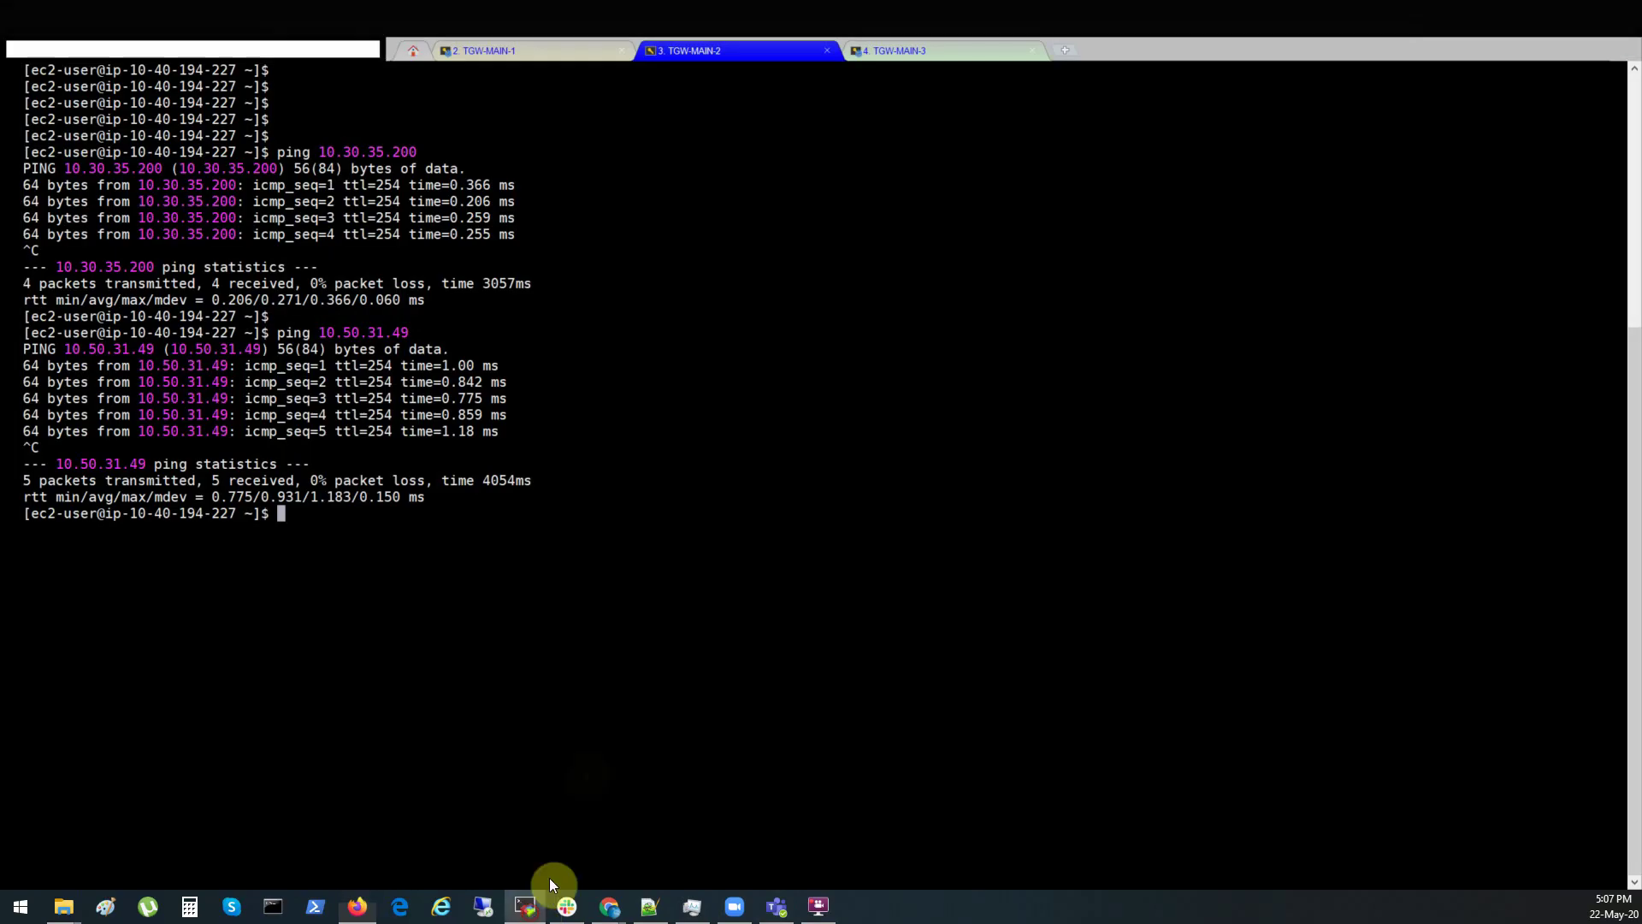
left_click(599, 53)
left_click(720, 49)
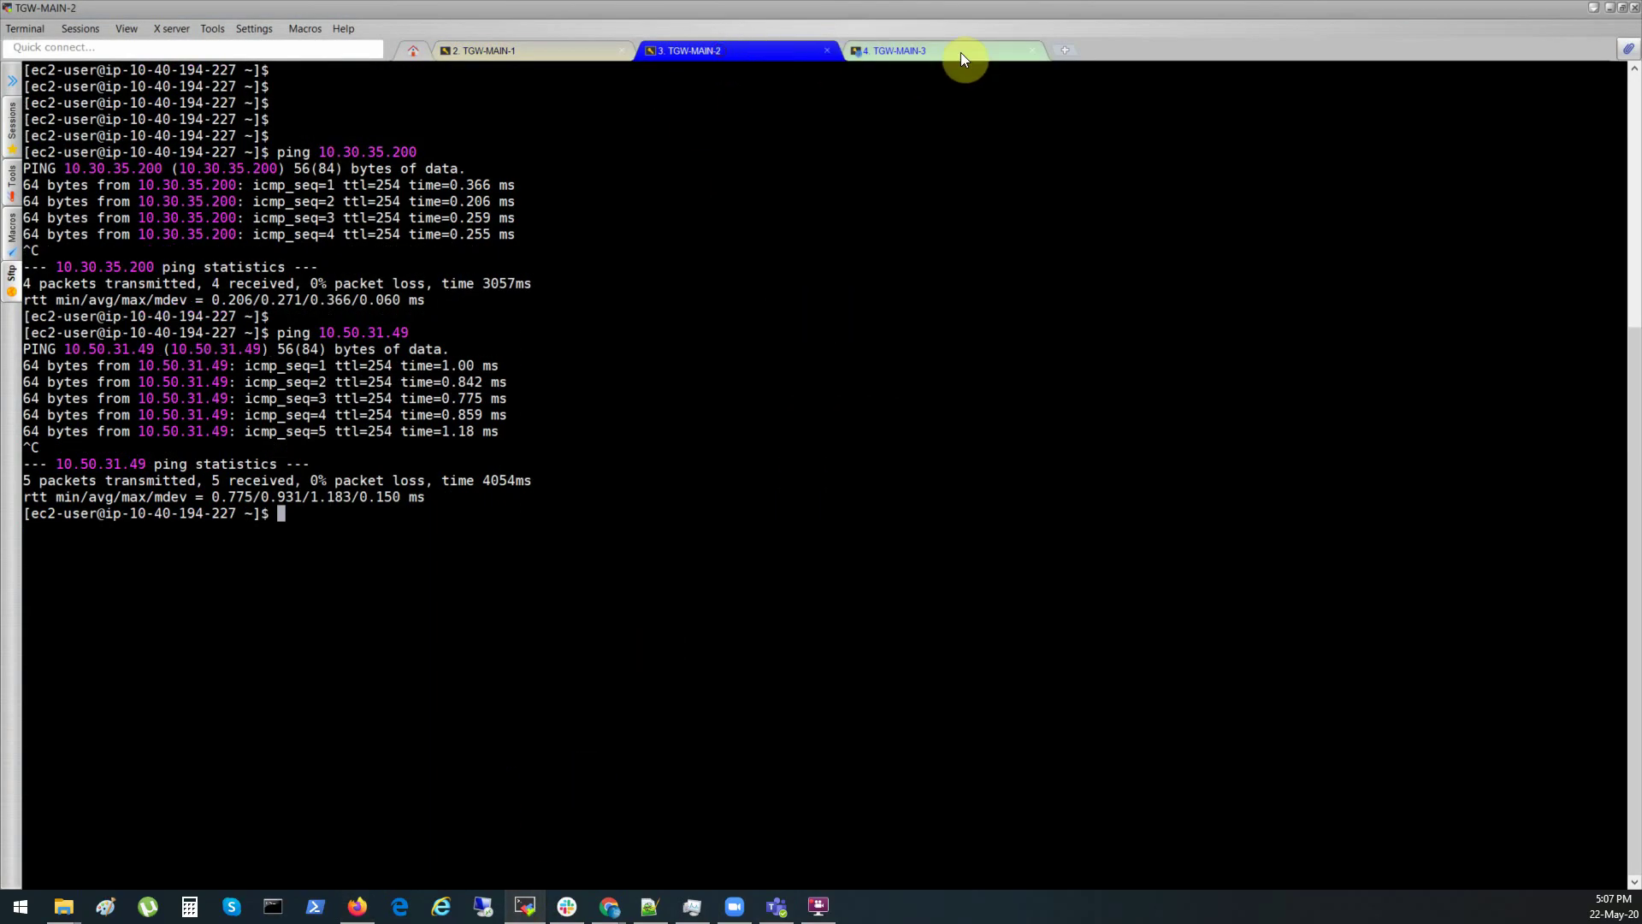
left_click(958, 51)
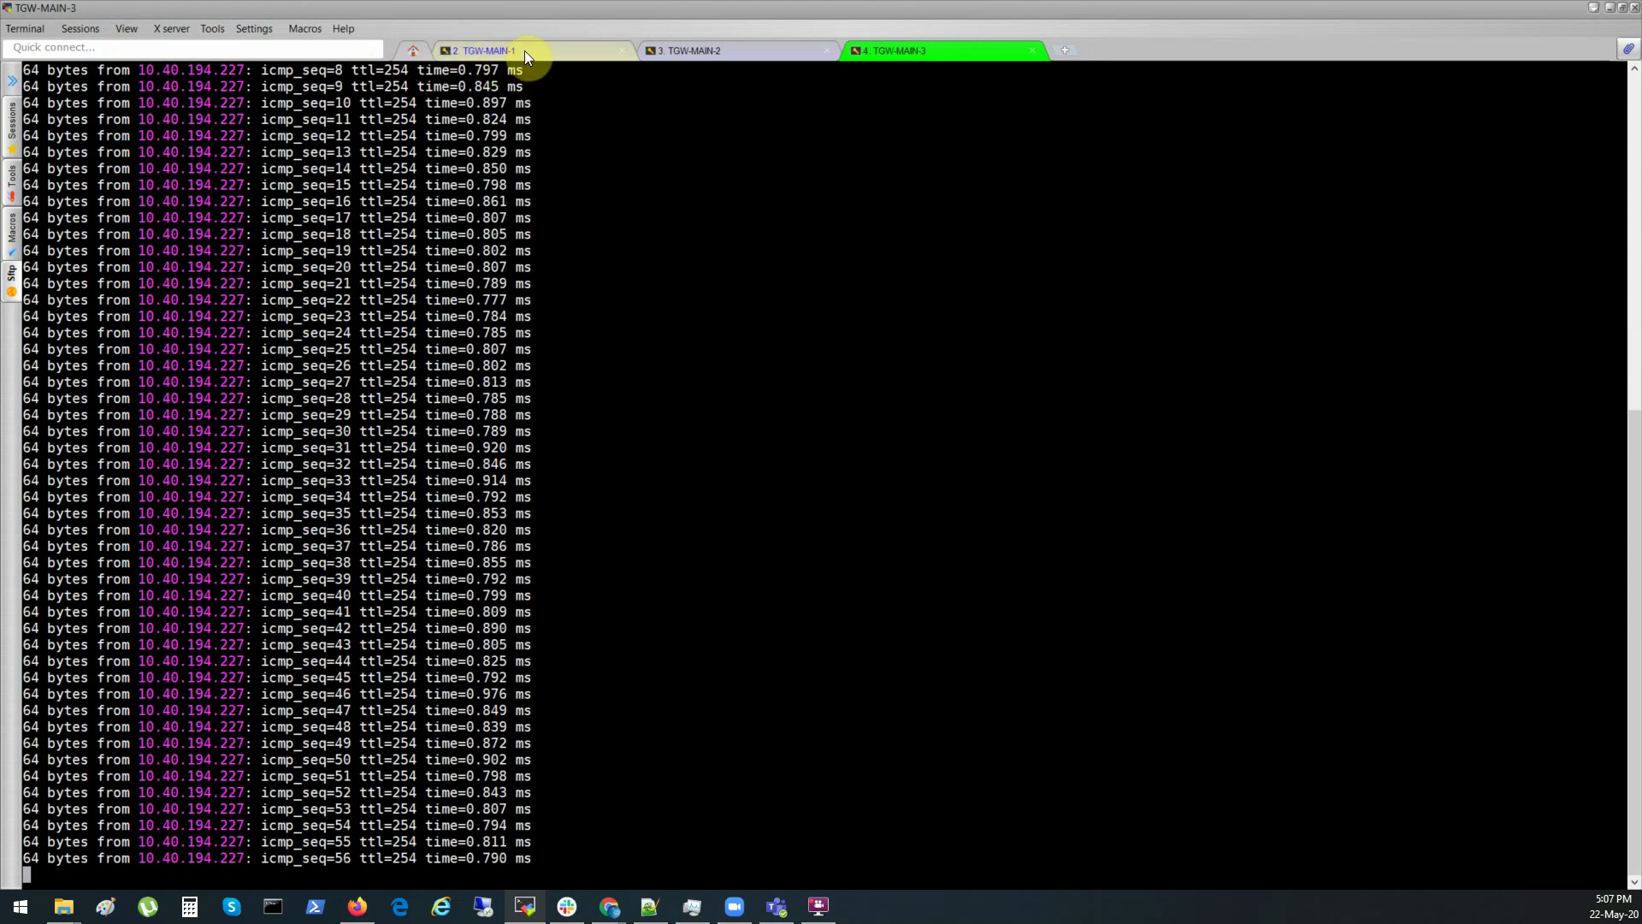
left_click(525, 49)
key("ctrl+c")
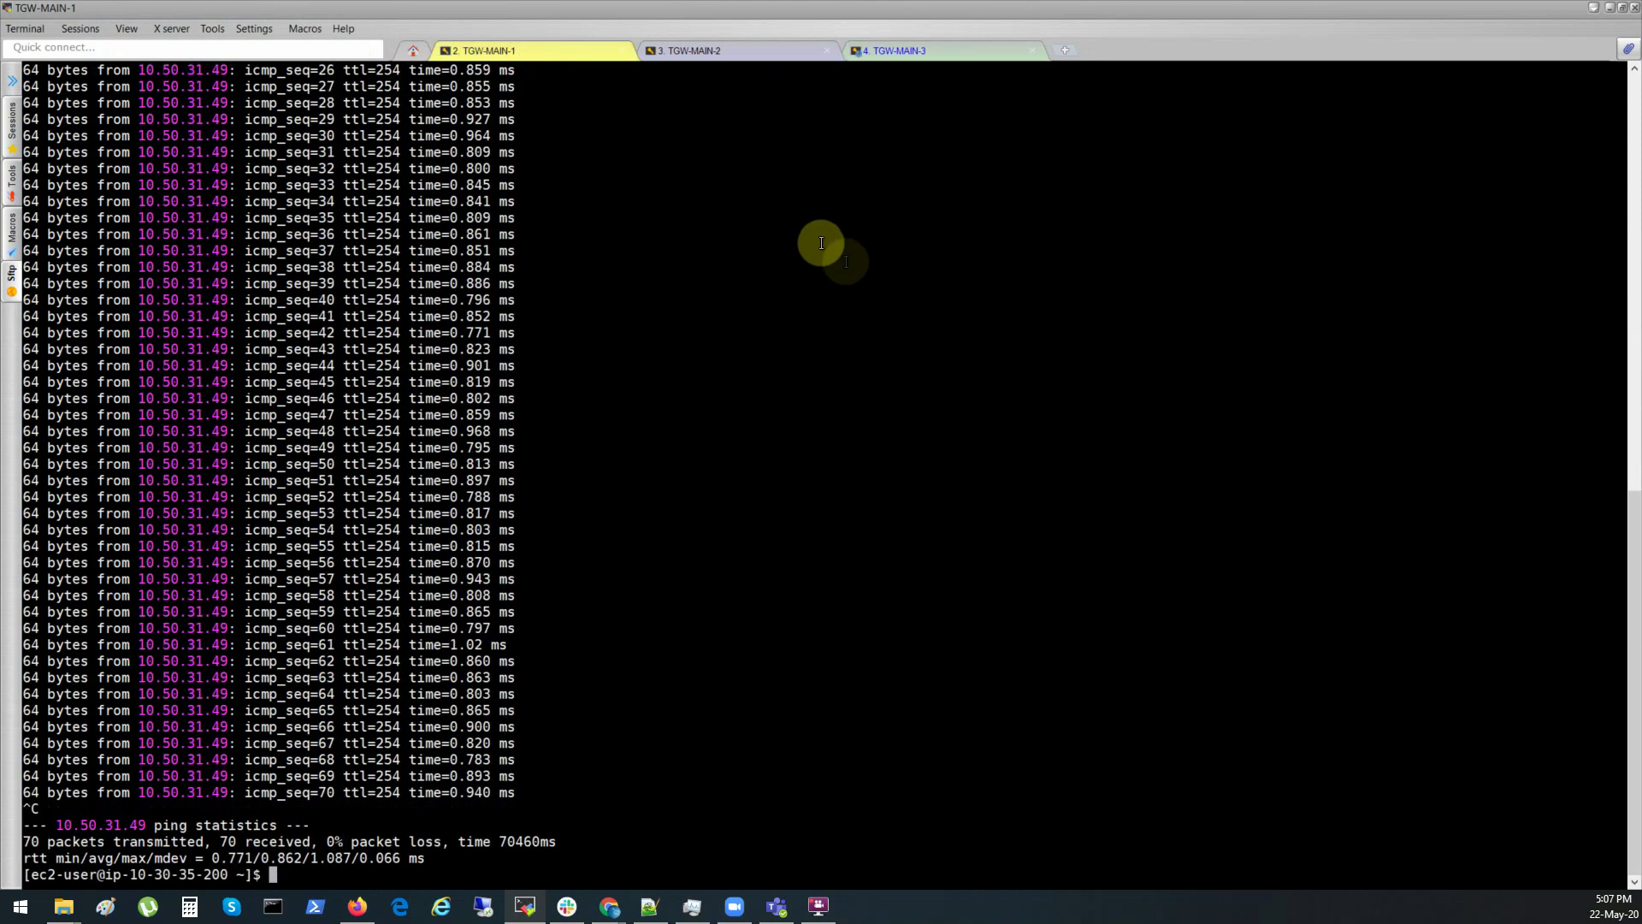
key("Return")
key("Return")
key("Return")
key("Return")
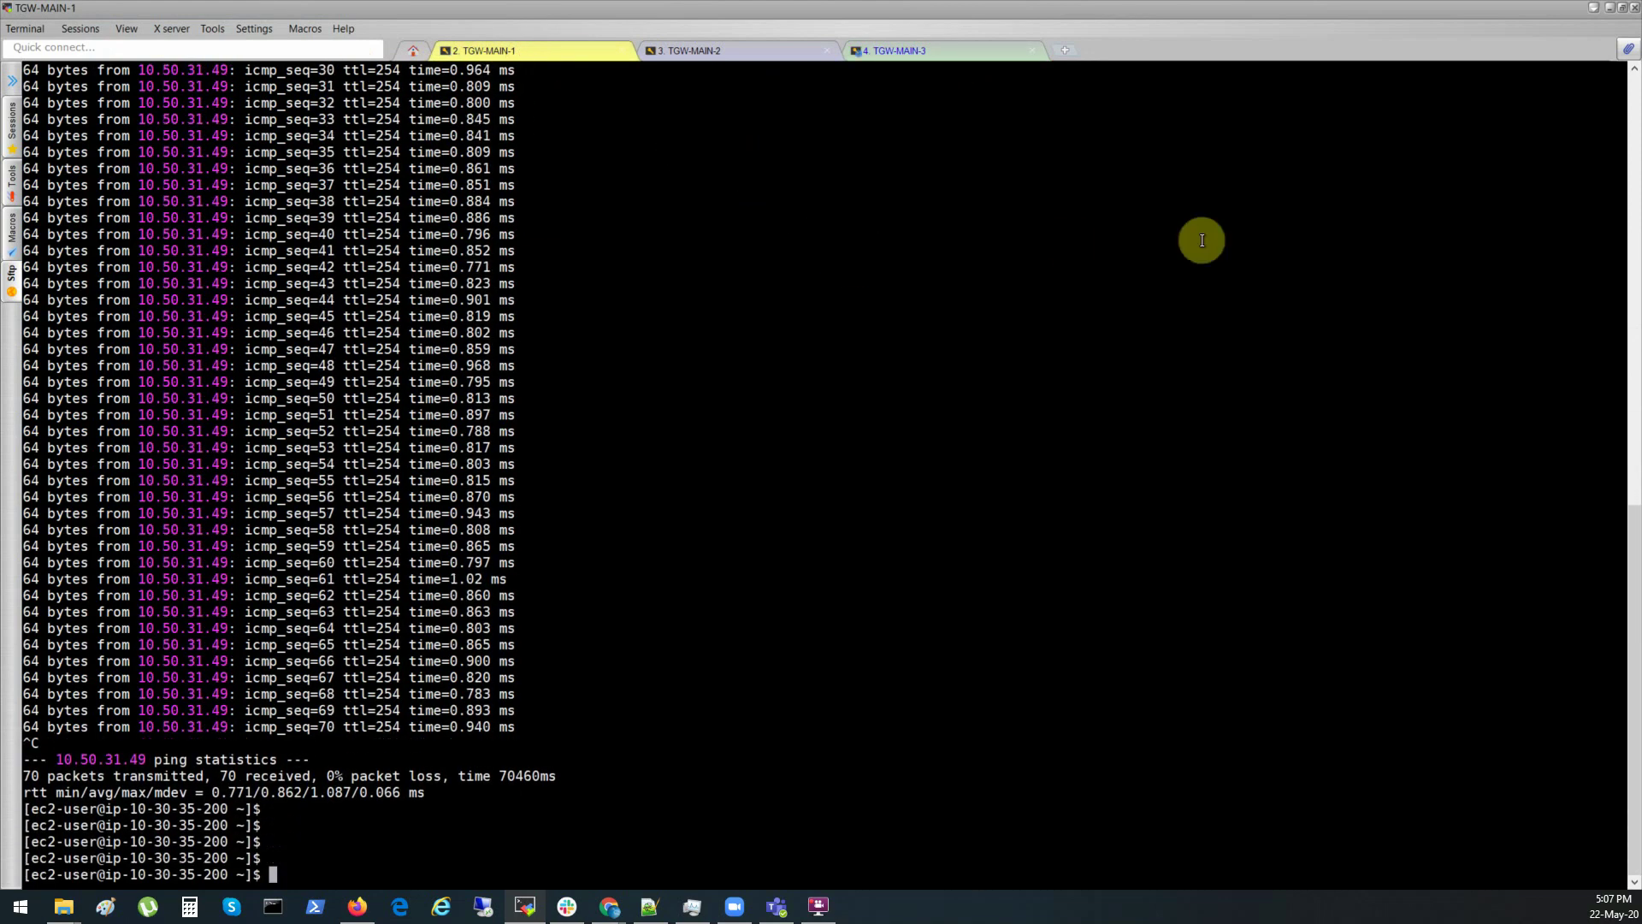
Stop the running ping to 10.40.194.227 in the TGW-MAIN-3 session, leaving a few blank prompts
left_click(898, 50)
key("ctrl+c")
key("ctrl+c")
key("Return")
key("Return")
key("Return")
key("Return")
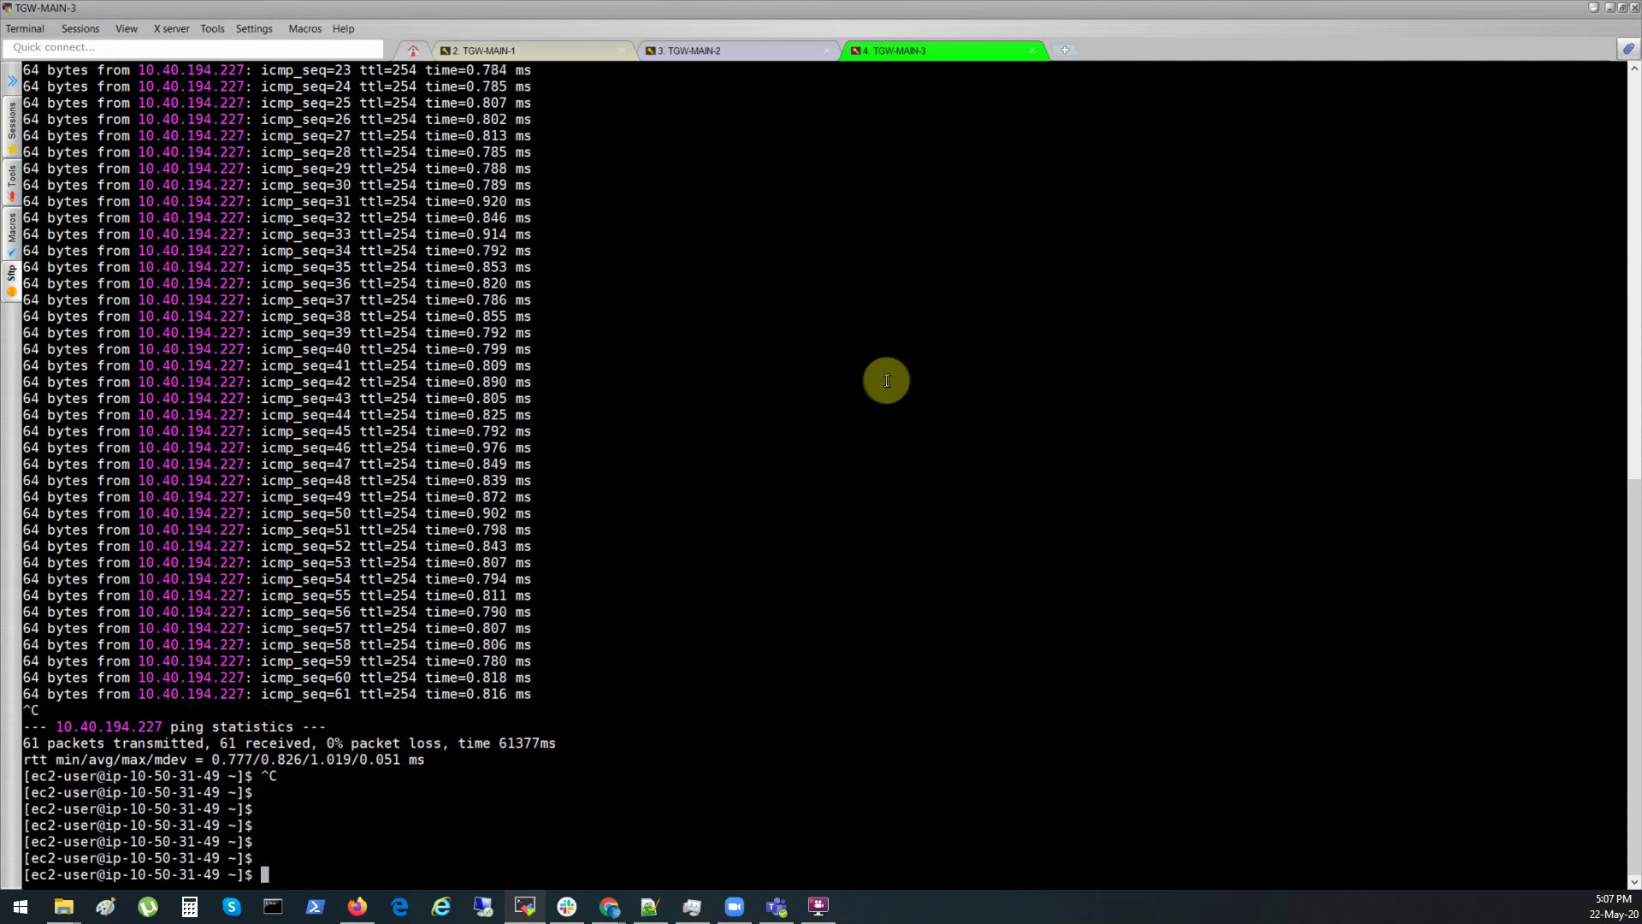